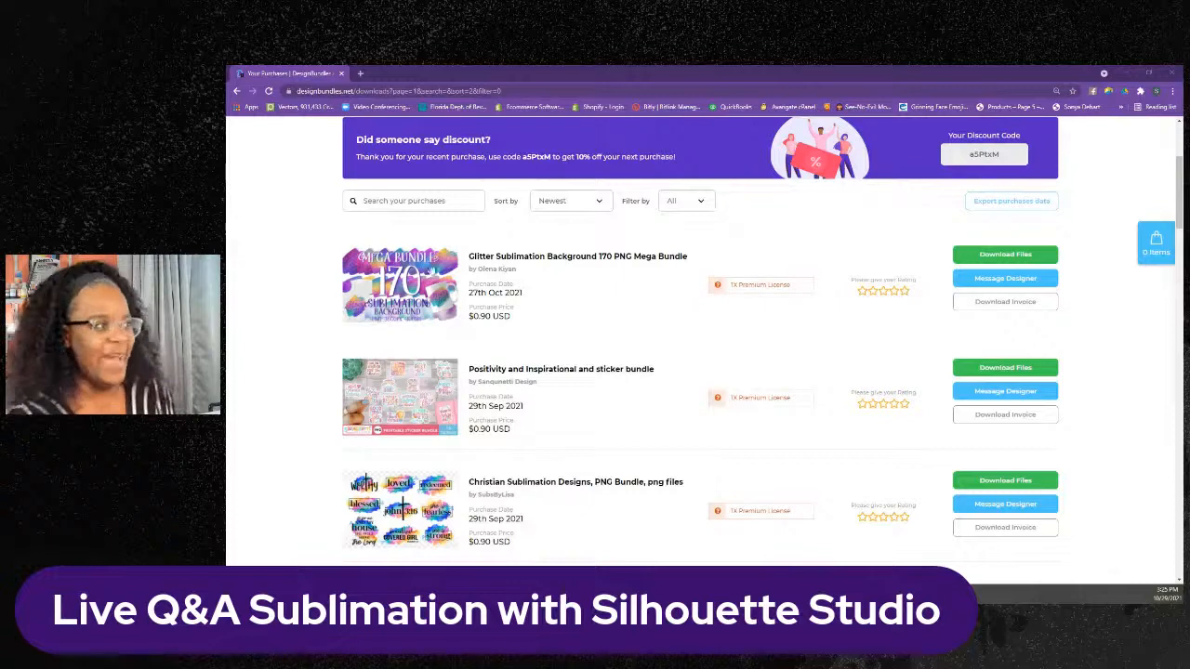
# Browse the purchased design bundles for the Christmas Countdown SVG Bundle.
pyautogui.scroll(-3, 455, 312)
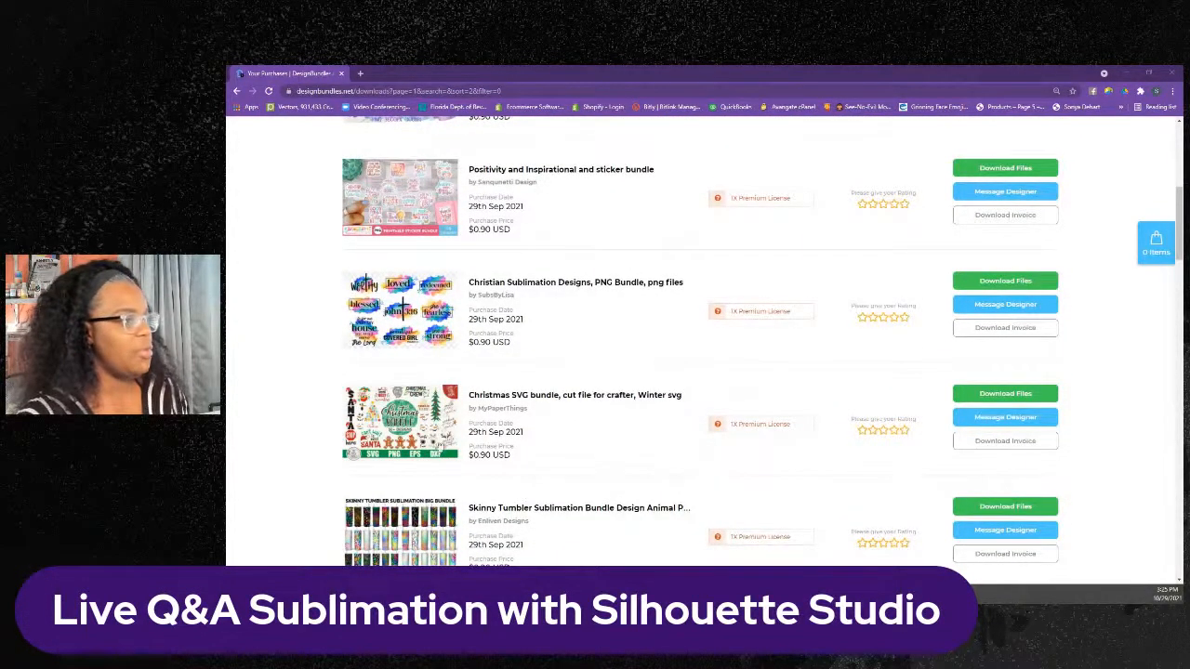
pyautogui.scroll(-1, 473, 428)
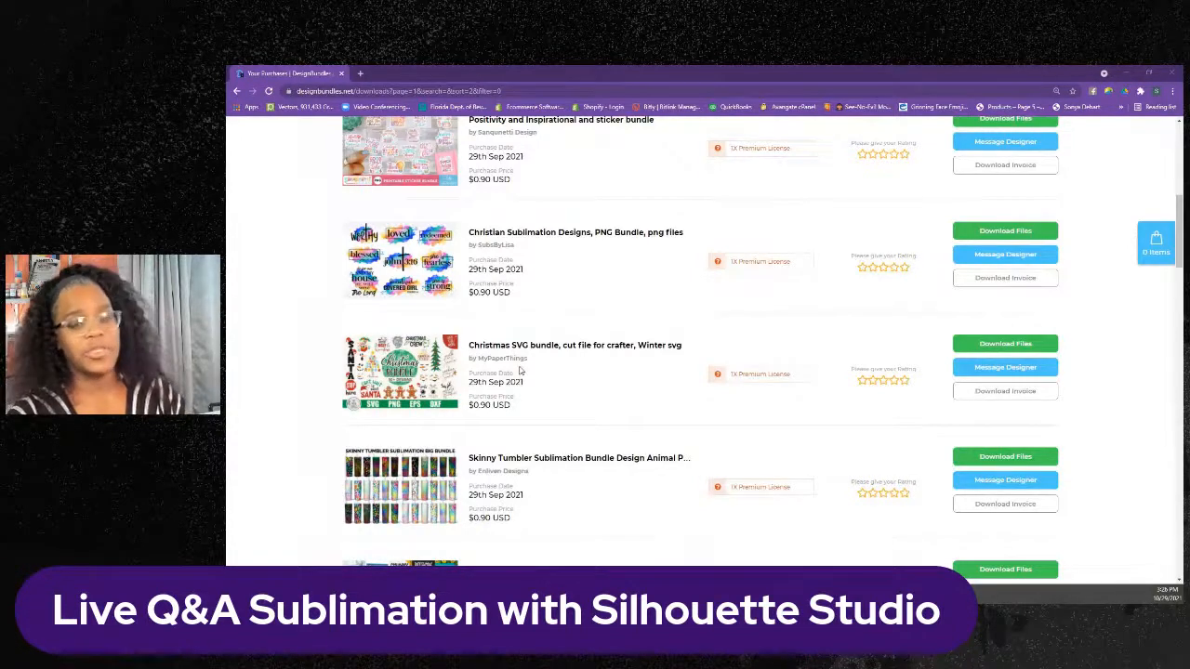
pyautogui.scroll(-2, 520, 371)
pyautogui.scroll(-2, 516, 390)
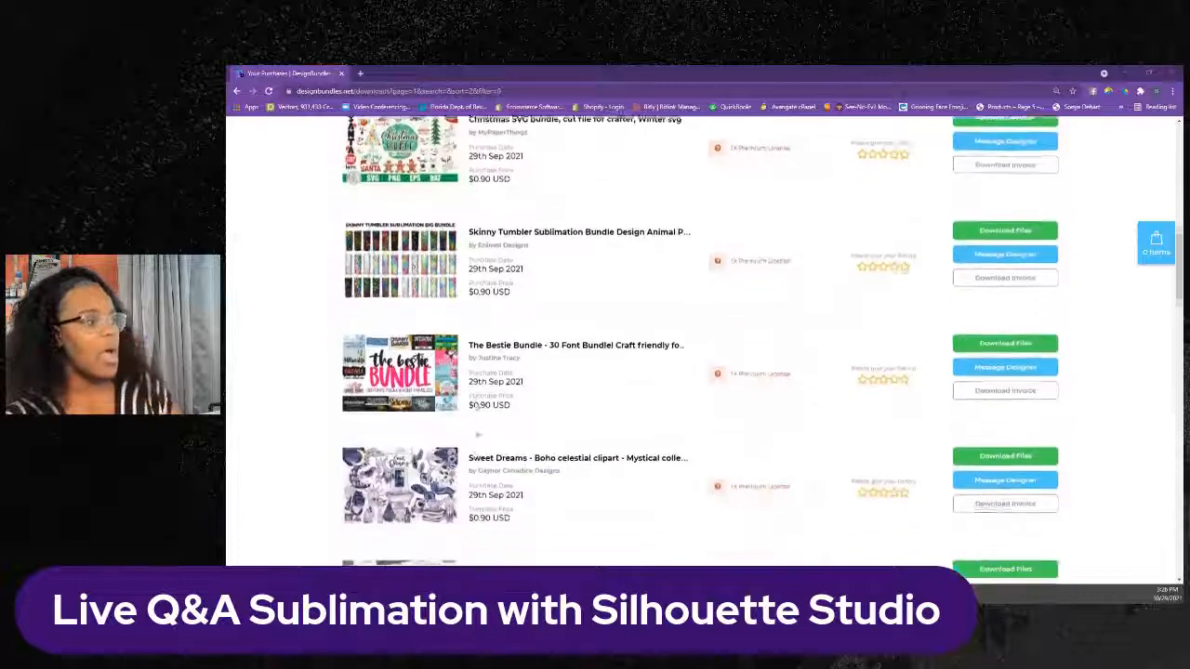
pyautogui.scroll(-1, 471, 406)
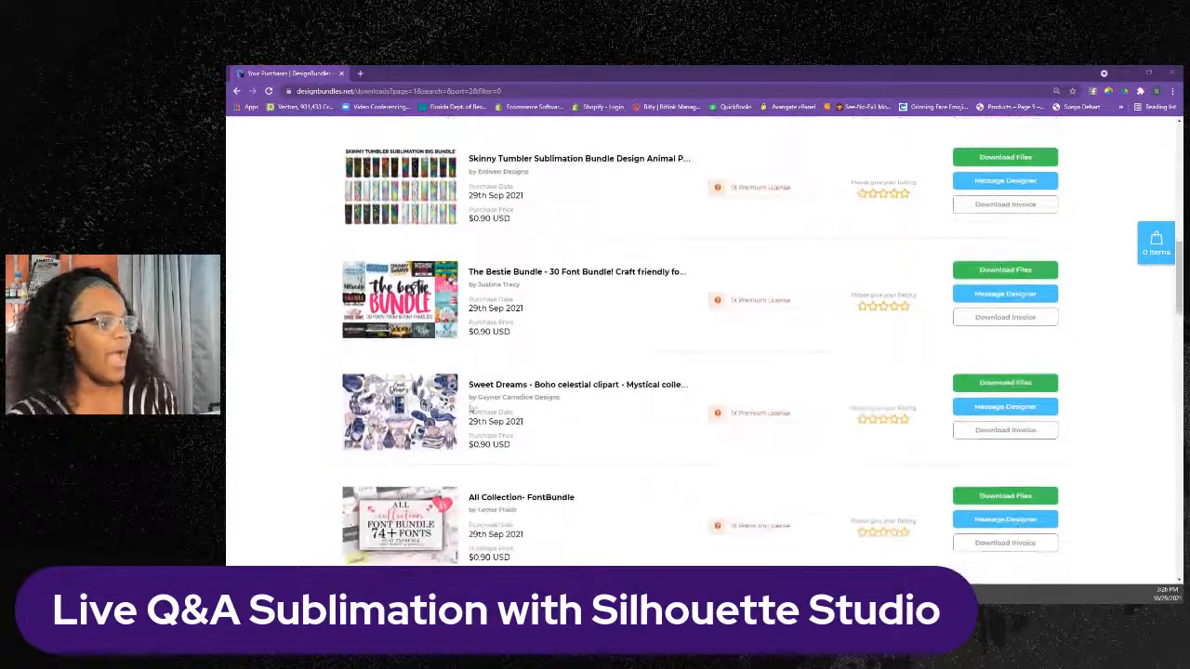
pyautogui.scroll(-2, 444, 434)
pyautogui.scroll(-3, 443, 433)
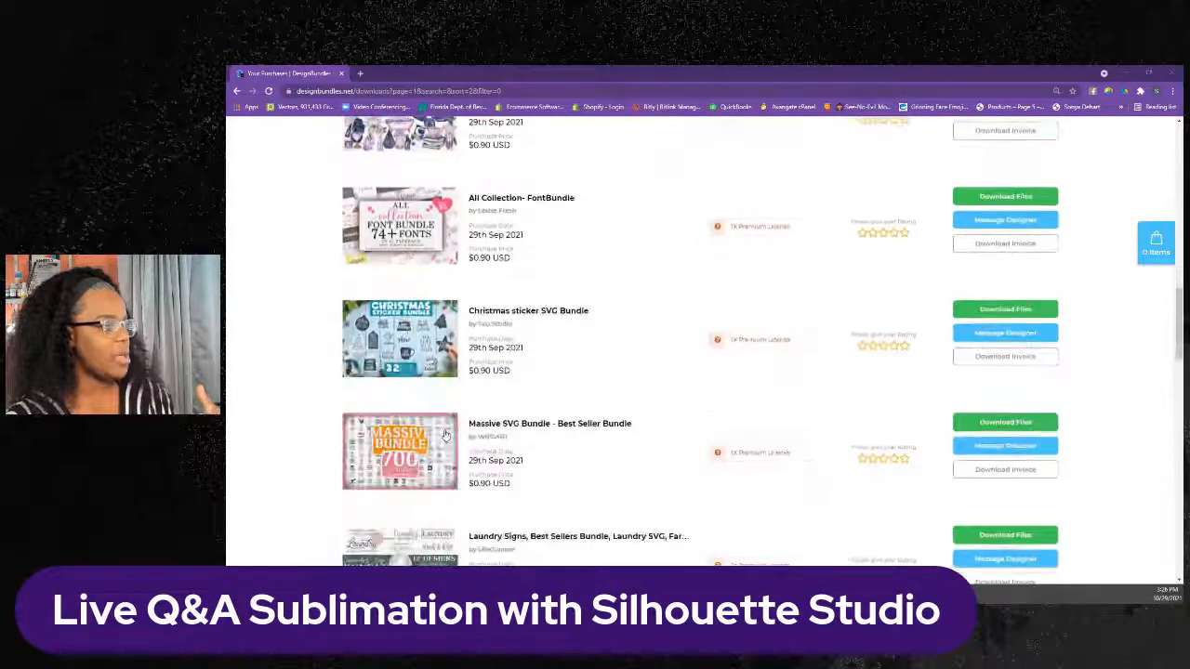
pyautogui.scroll(-5, 404, 407)
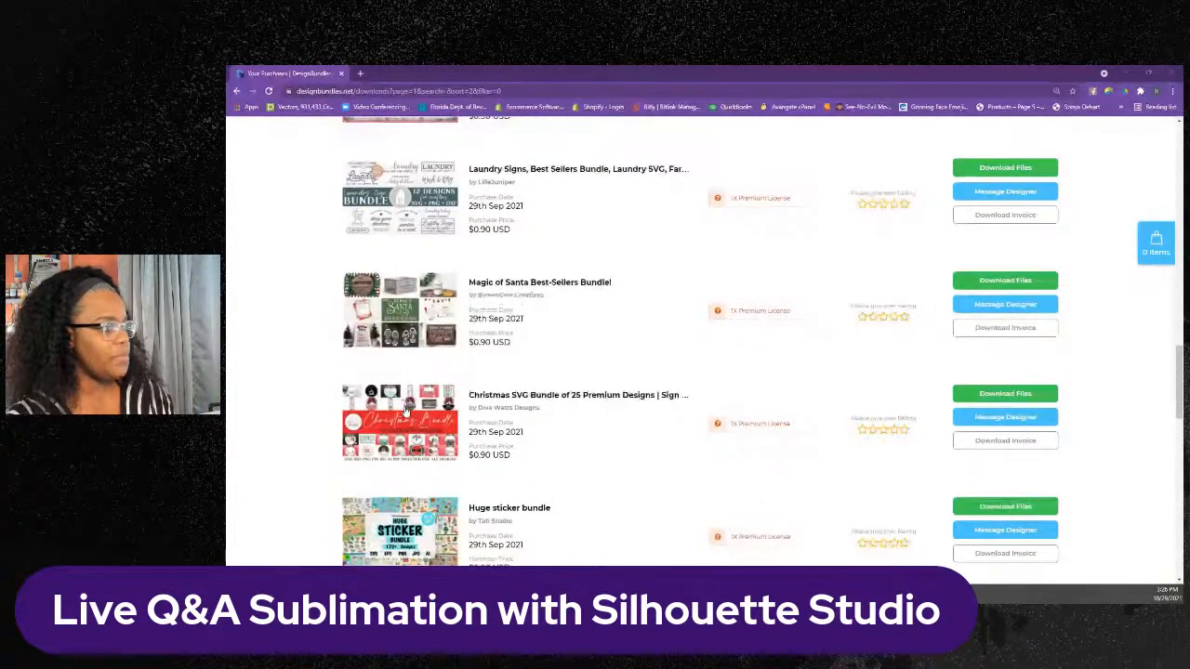
pyautogui.scroll(-7, 406, 409)
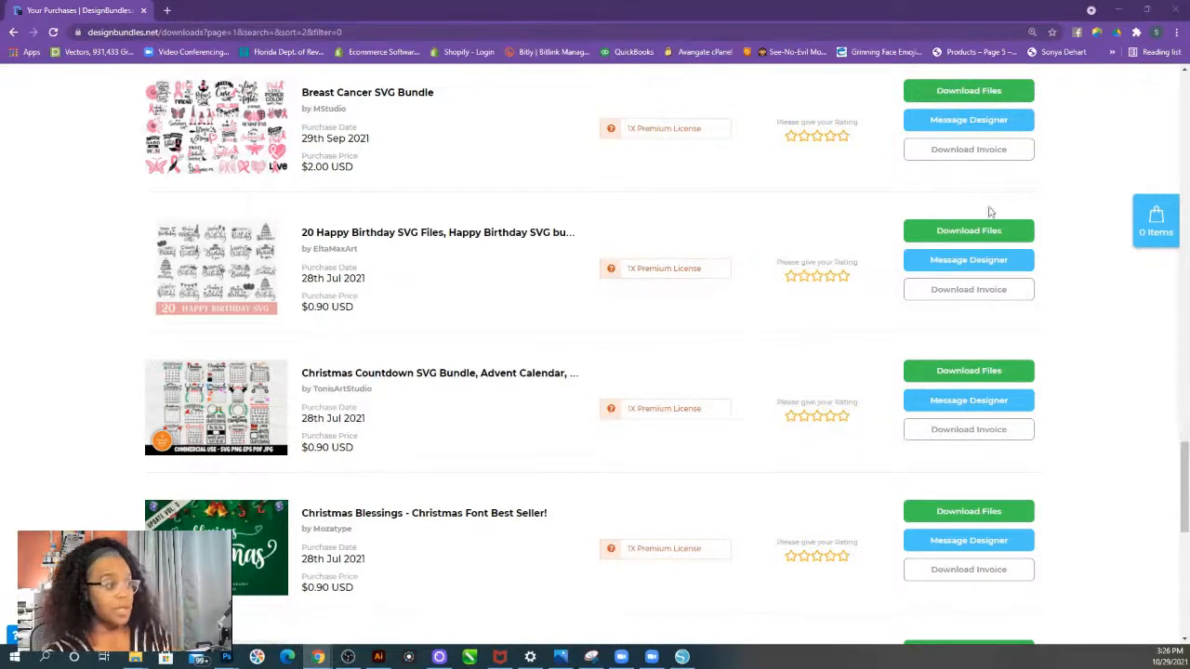
# Download Christmas-Countdown-All.zip from the Christmas Countdown SVG Bundle purchase and open the archive.
pyautogui.click(968, 371)
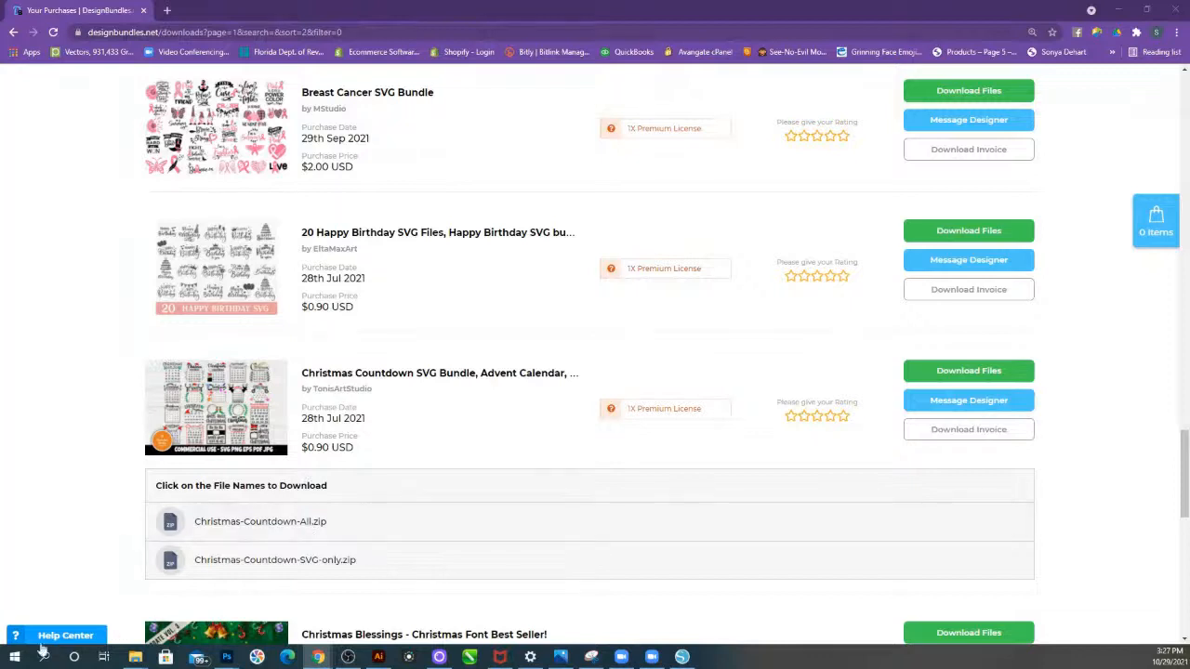
pyautogui.click(223, 523)
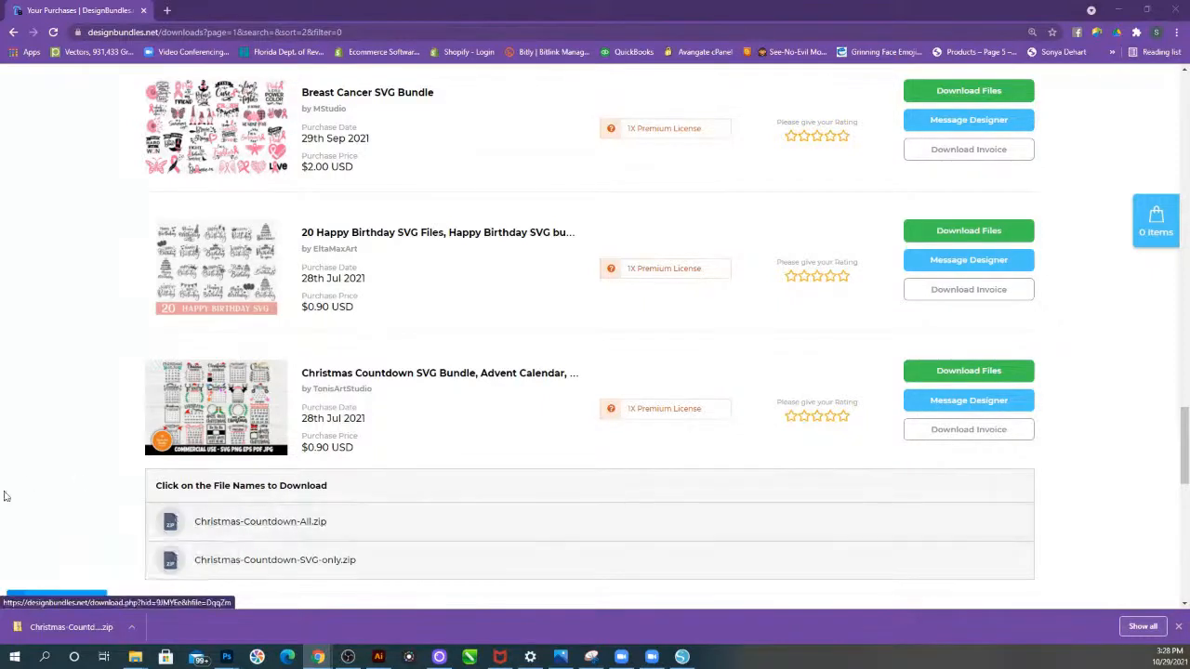
pyautogui.click(70, 635)
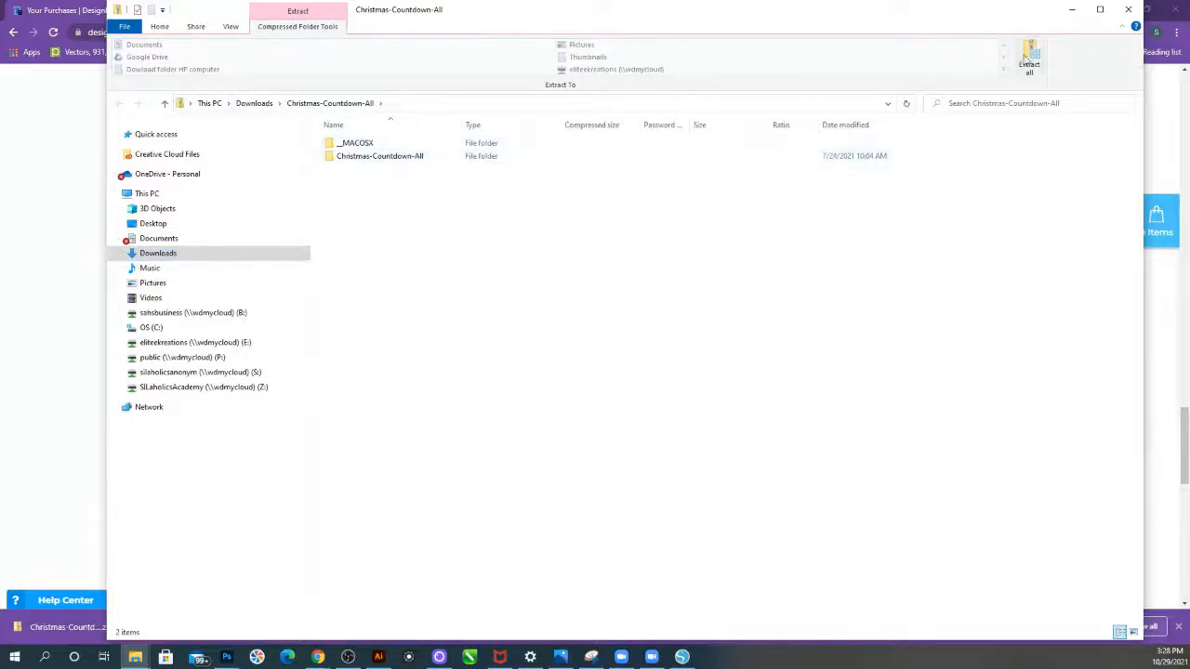
# Extract the Christmas-Countdown-All archive into the Design Bundles. Net Files folder inside Downloads.
pyautogui.click(359, 158)
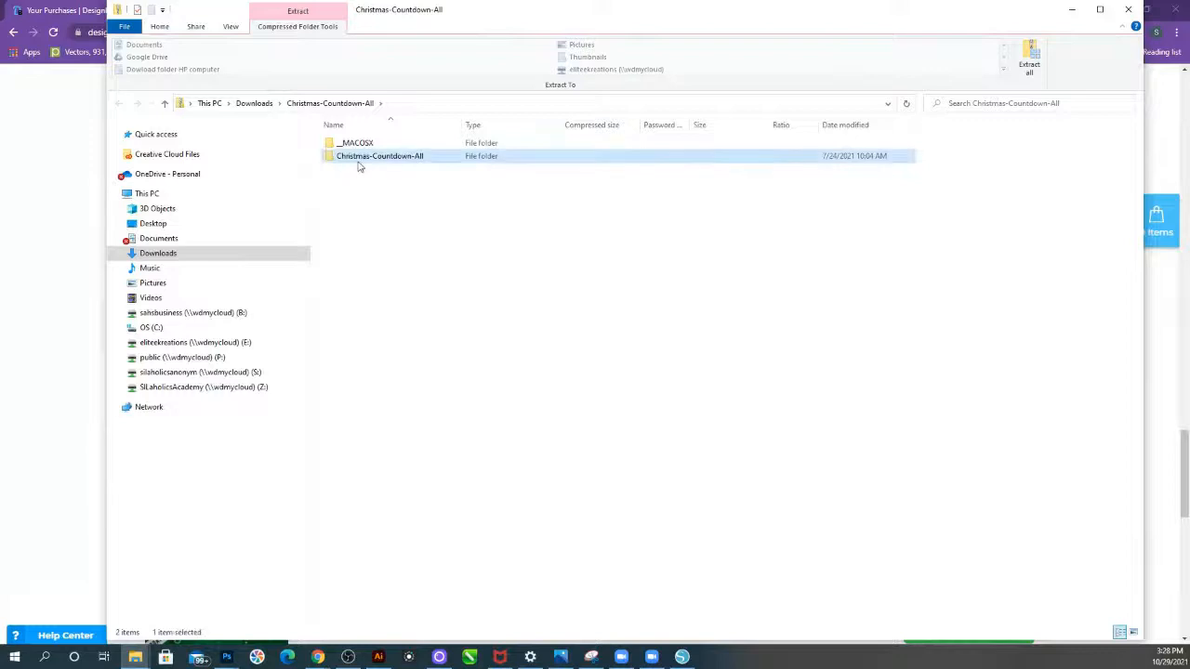
pyautogui.click(1029, 60)
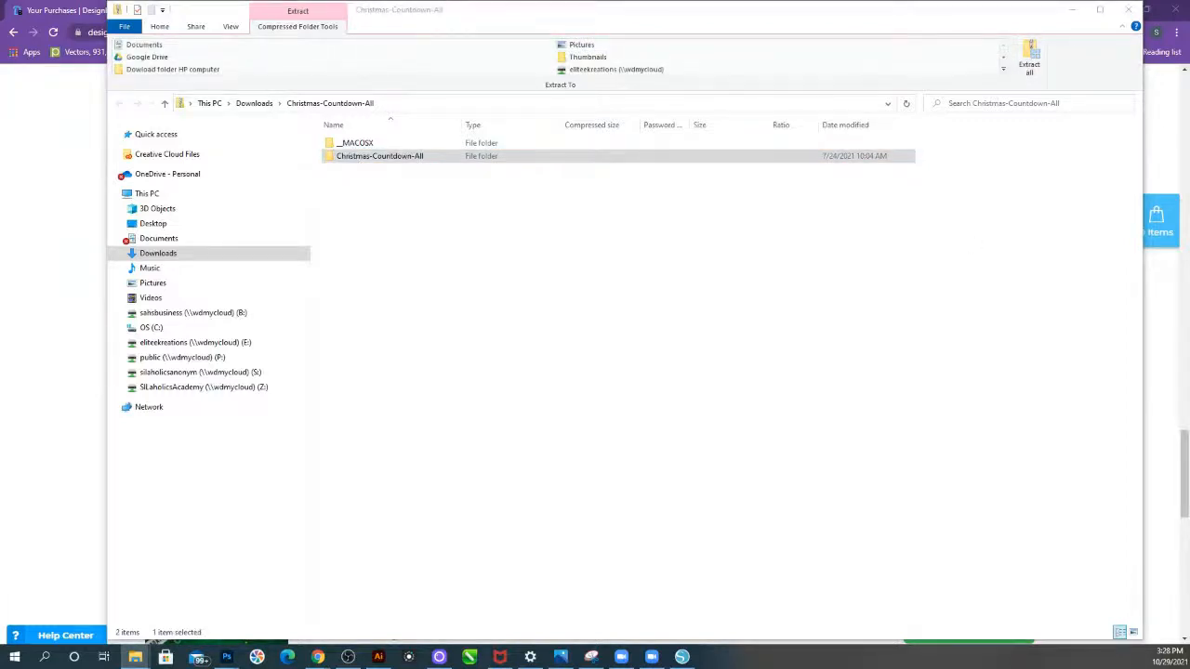
pyautogui.moveTo(1118, 204); pyautogui.dragTo(754, 234)
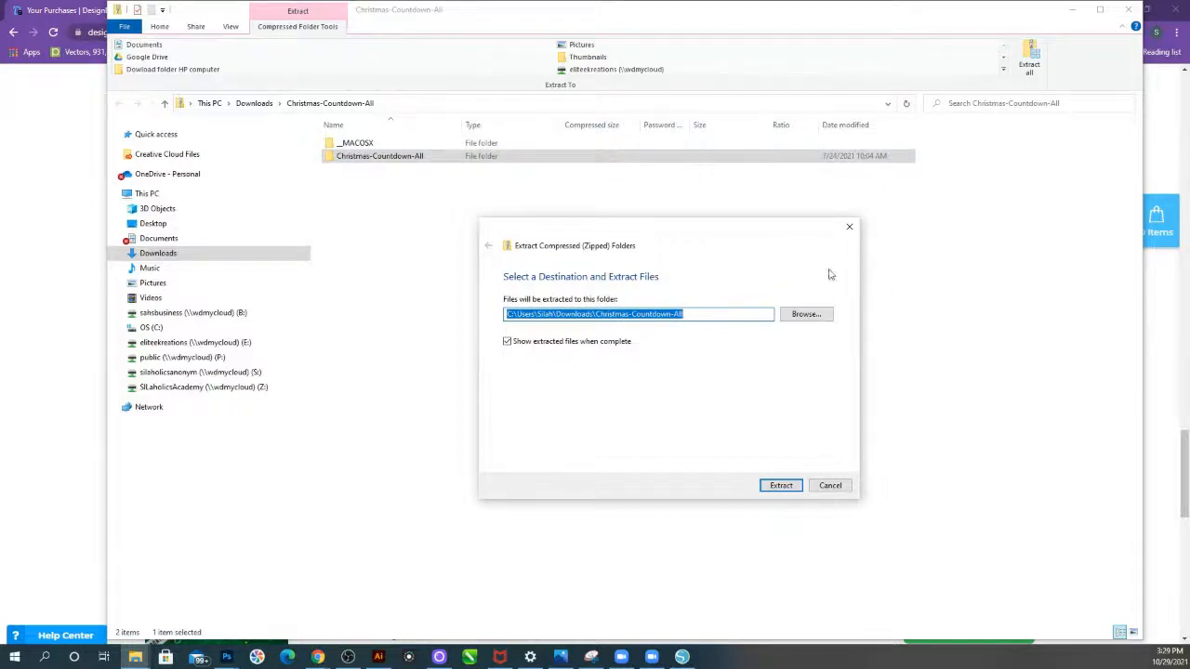
pyautogui.click(806, 315)
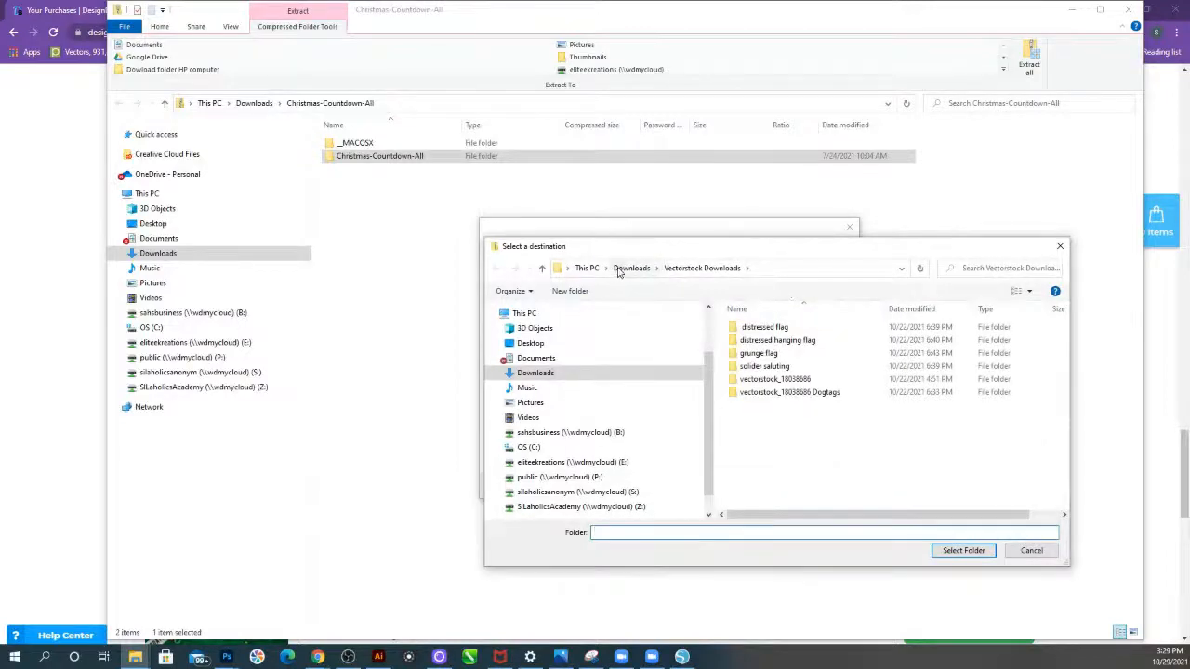
pyautogui.click(630, 270)
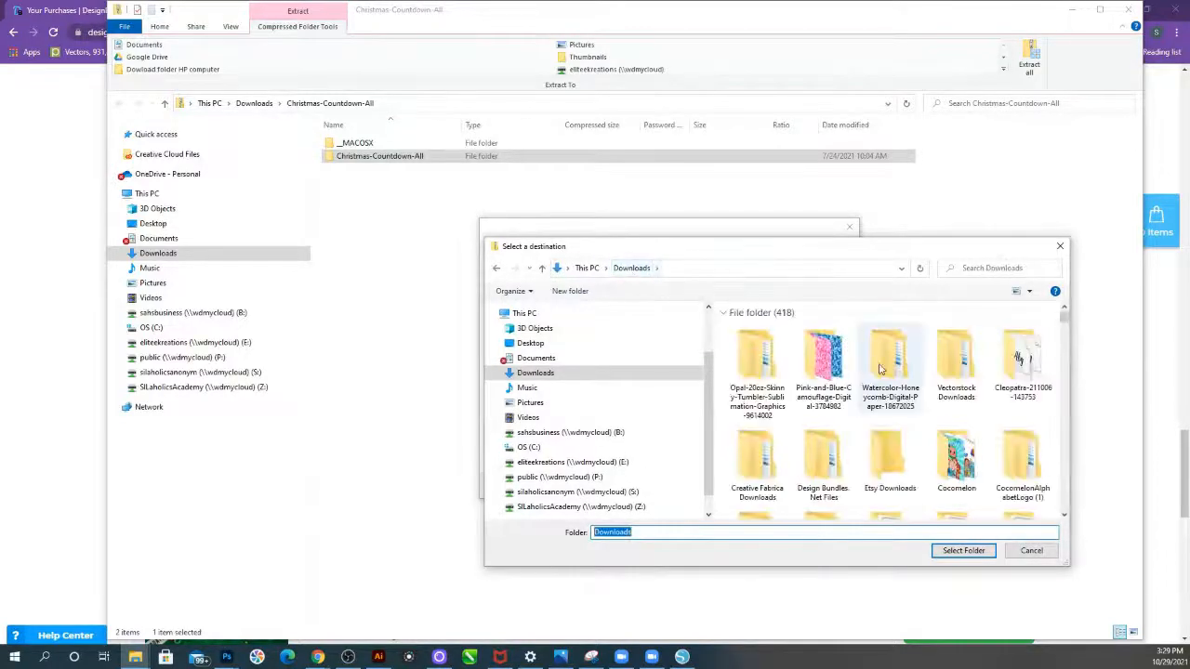
pyautogui.doubleClick(830, 471)
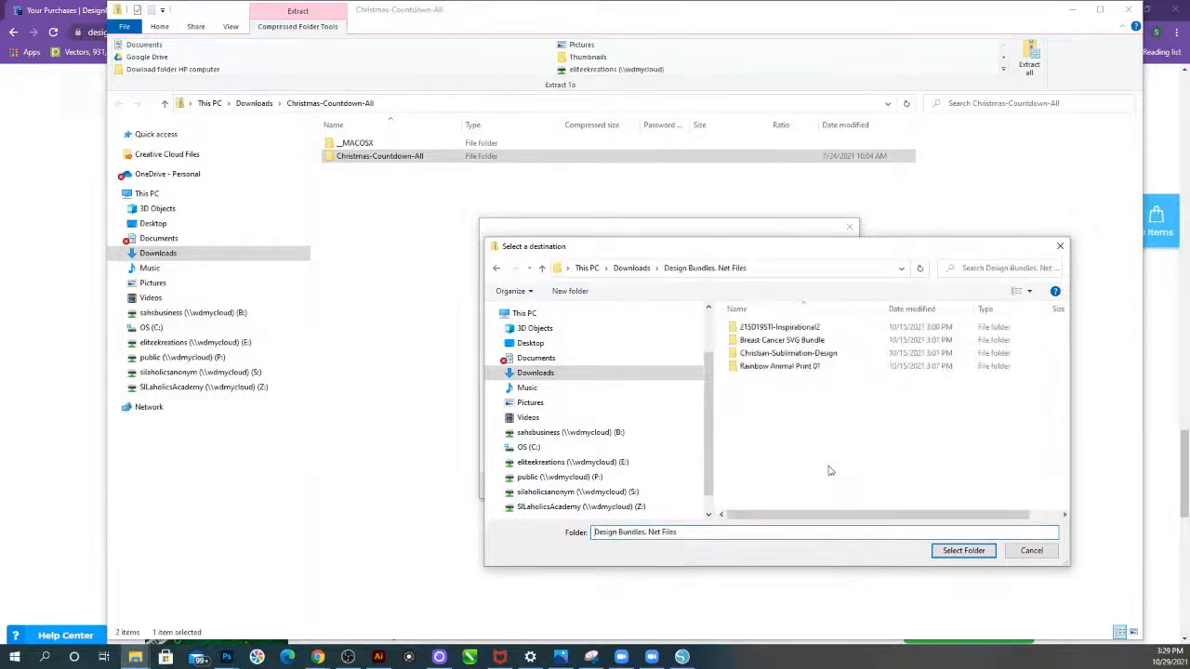
pyautogui.click(962, 550)
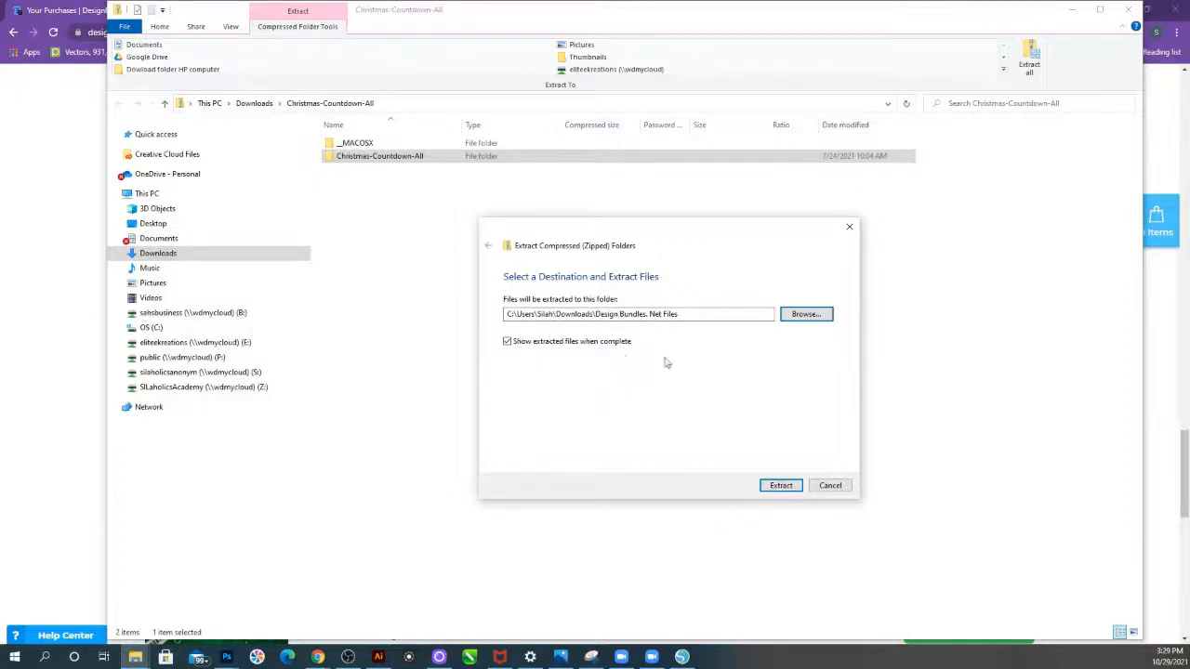
pyautogui.click(779, 487)
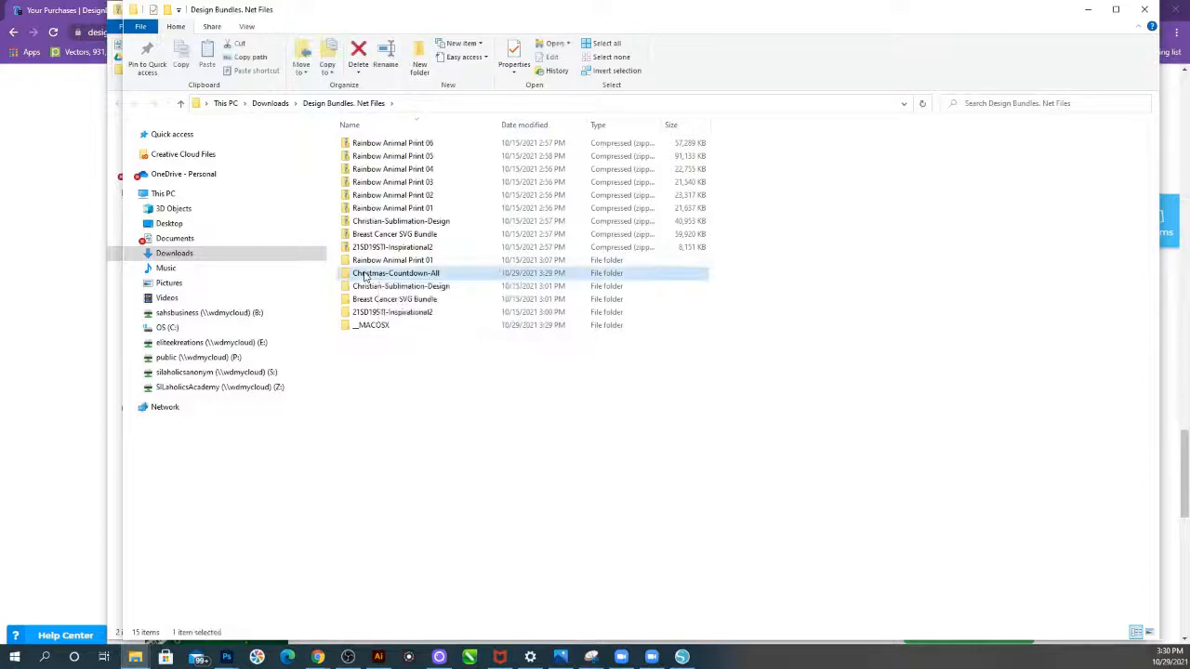
# Open the extracted Christmas-Countdown-All folder and look over the designs in its PNG subfolder.
pyautogui.doubleClick(366, 276)
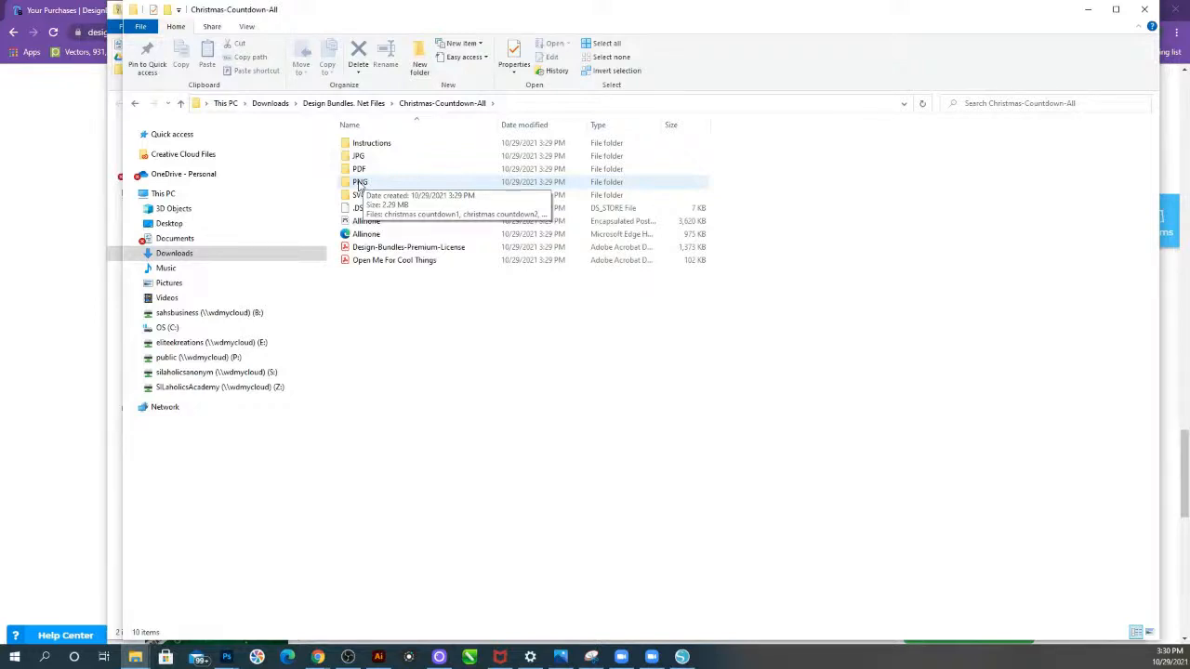
pyautogui.doubleClick(360, 183)
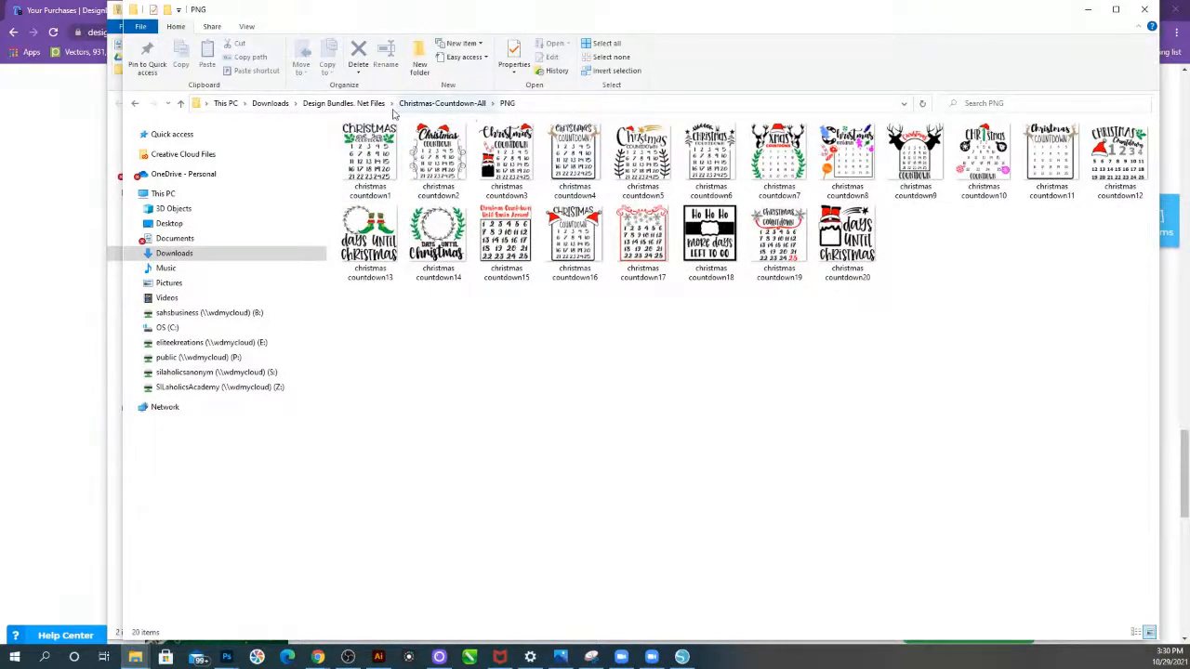
pyautogui.click(430, 104)
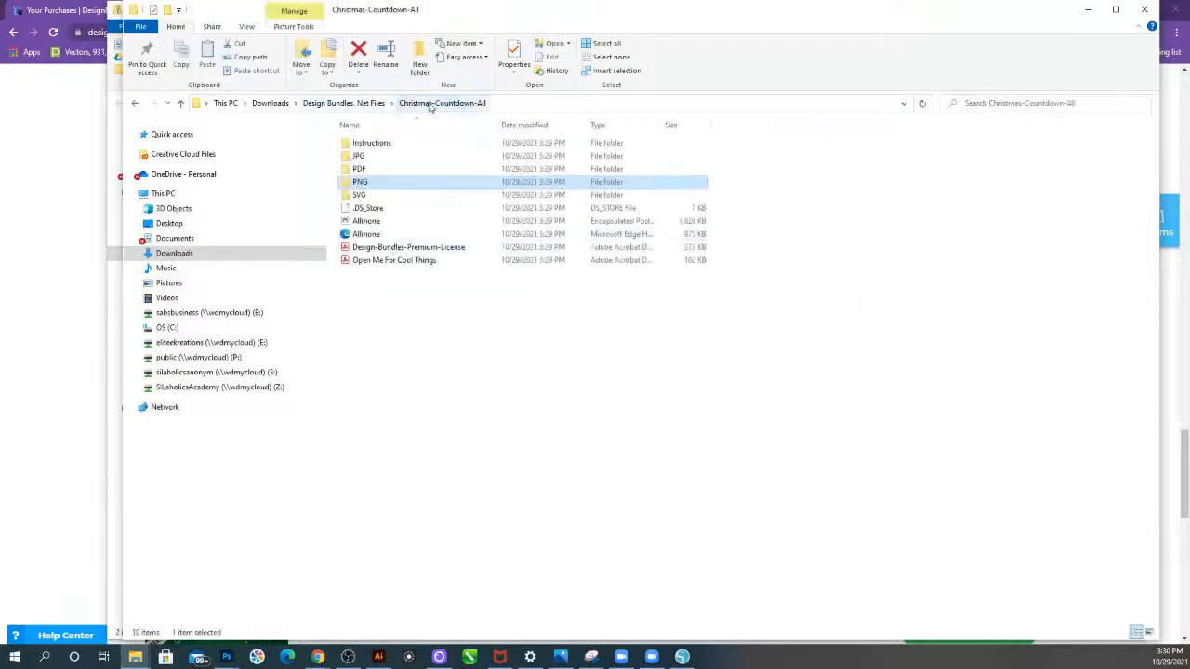
# Cut all the christmas countdown files from the SVG subfolder.
pyautogui.doubleClick(364, 196)
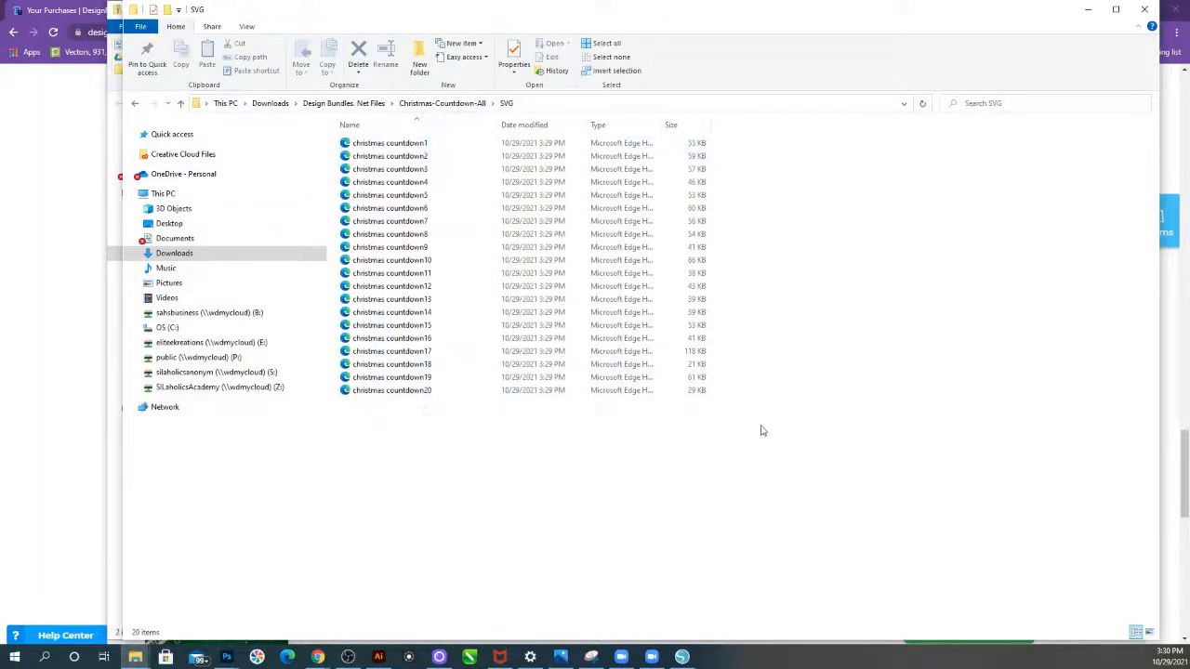
pyautogui.moveTo(786, 434); pyautogui.dragTo(343, 144)
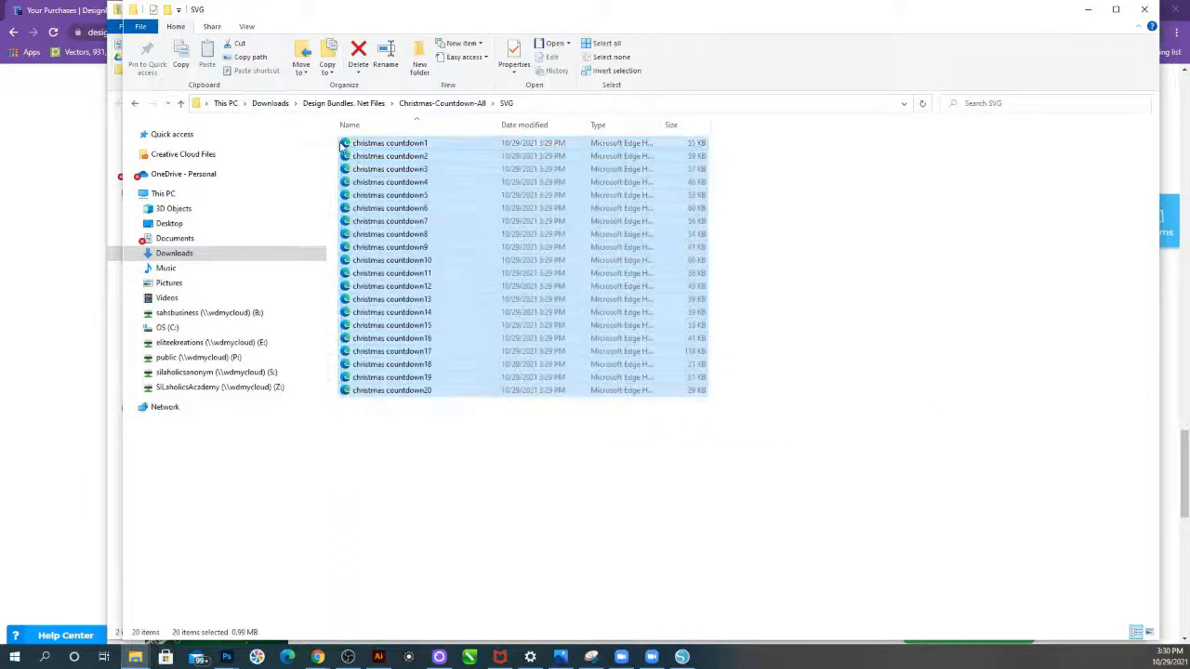
pyautogui.rightClick(342, 144)
pyautogui.click(216, 319)
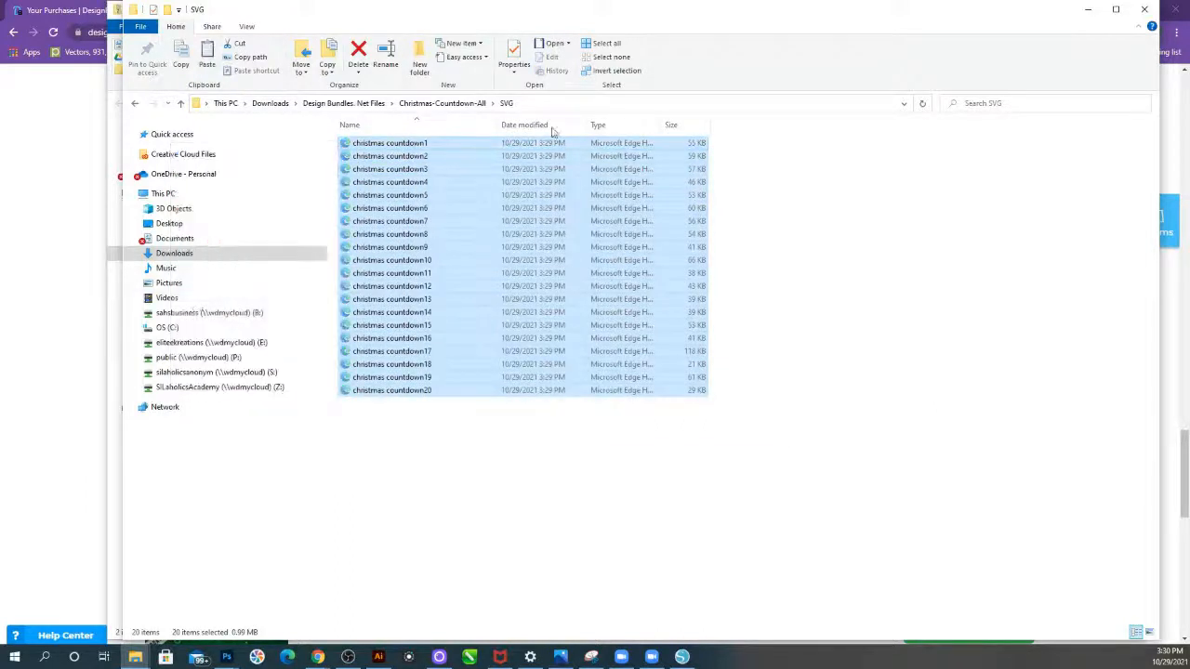
# Paste the cut SVG files into the PNG subfolder of Christmas-Countdown-All and clear the selection.
pyautogui.click(417, 106)
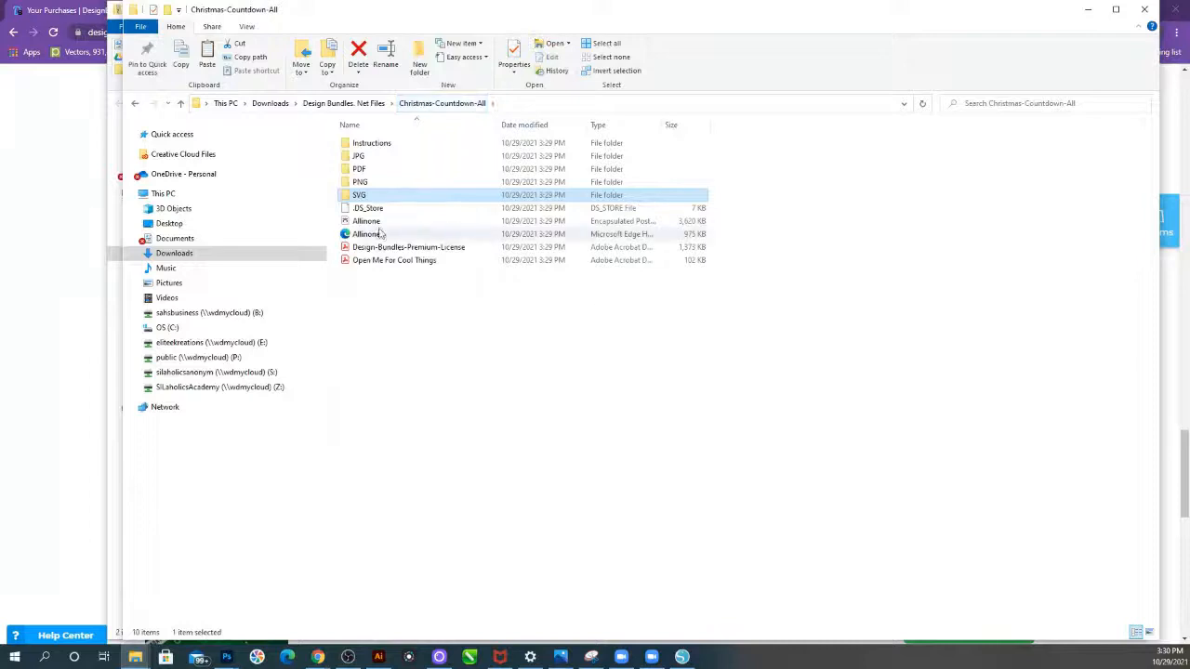
pyautogui.doubleClick(368, 183)
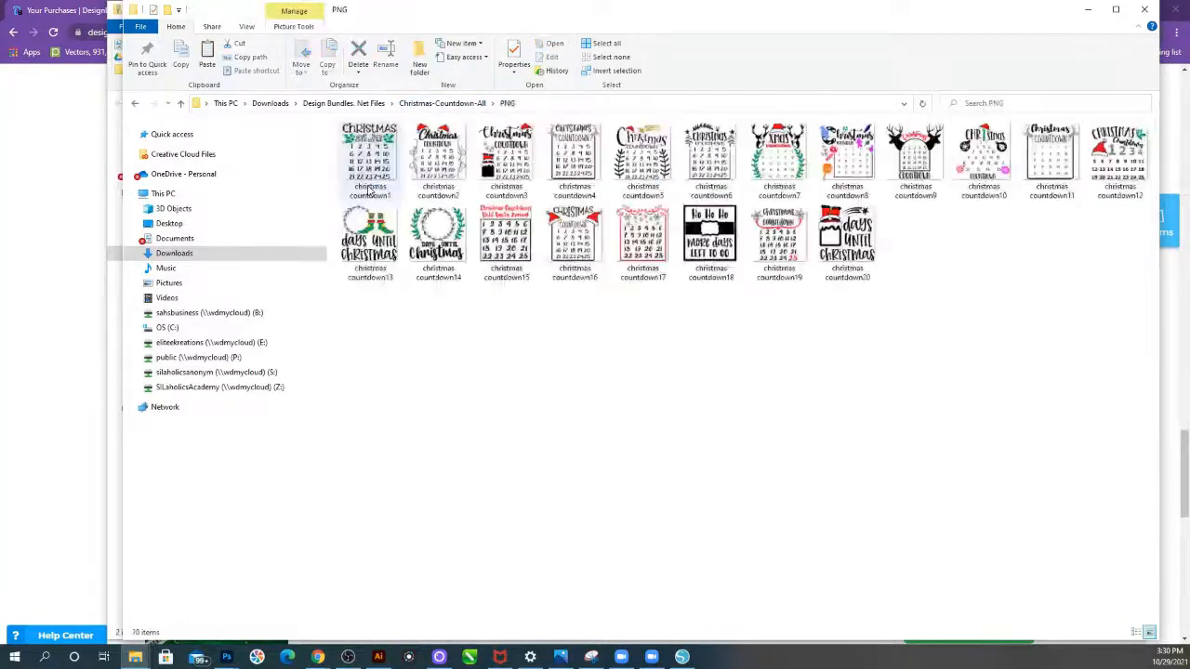
pyautogui.rightClick(469, 353)
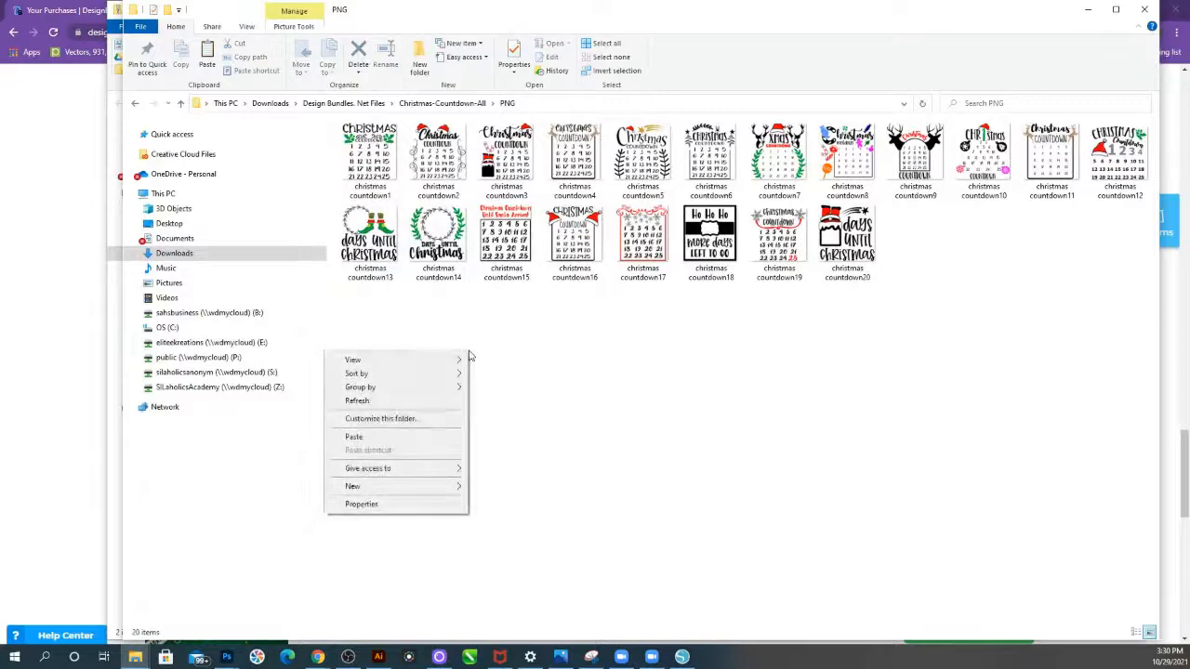
pyautogui.click(395, 437)
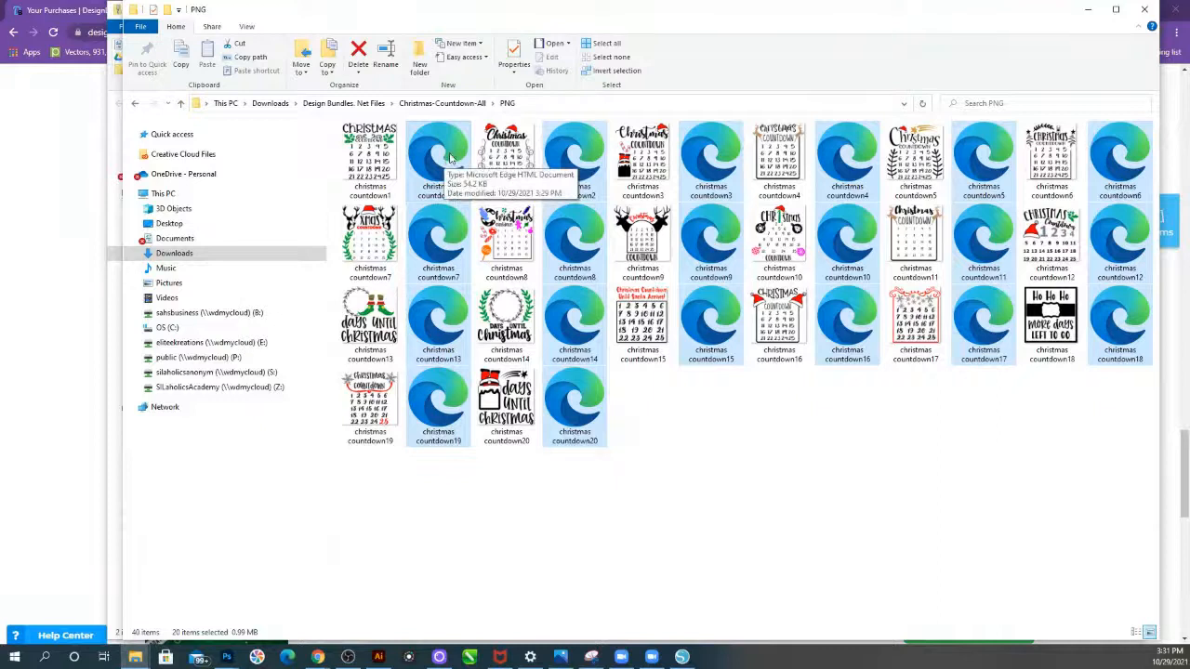
pyautogui.click(733, 450)
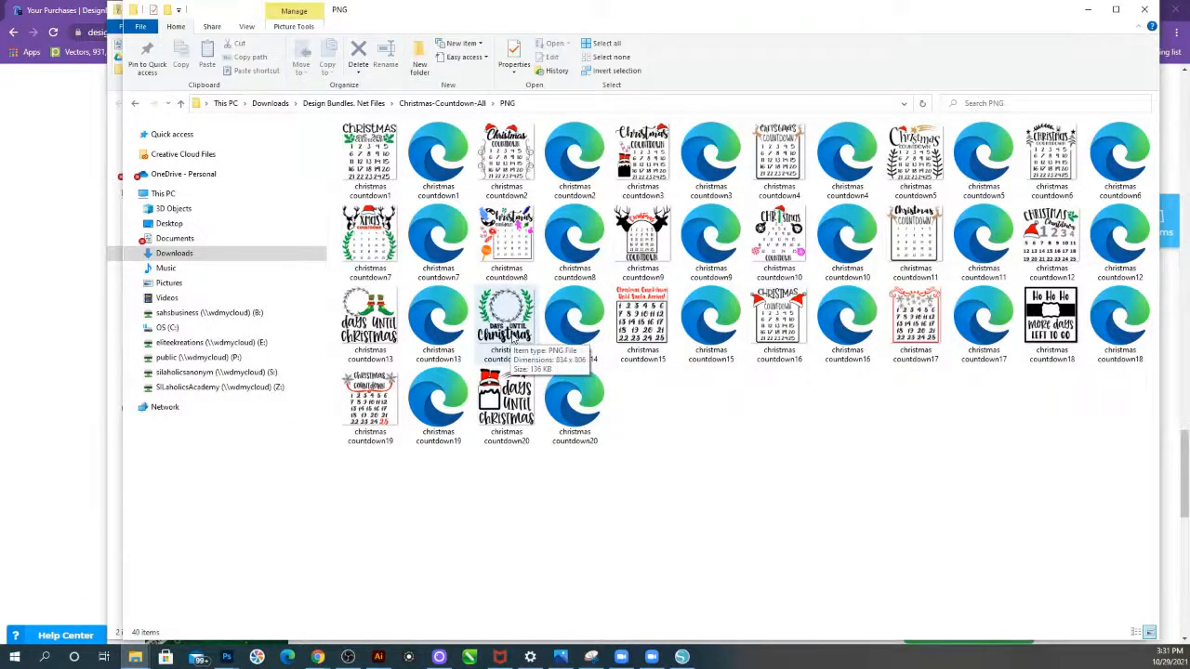
# Switch to Silhouette Studio and create a new blank document.
pyautogui.moveTo(682, 655)
pyautogui.click(680, 632)
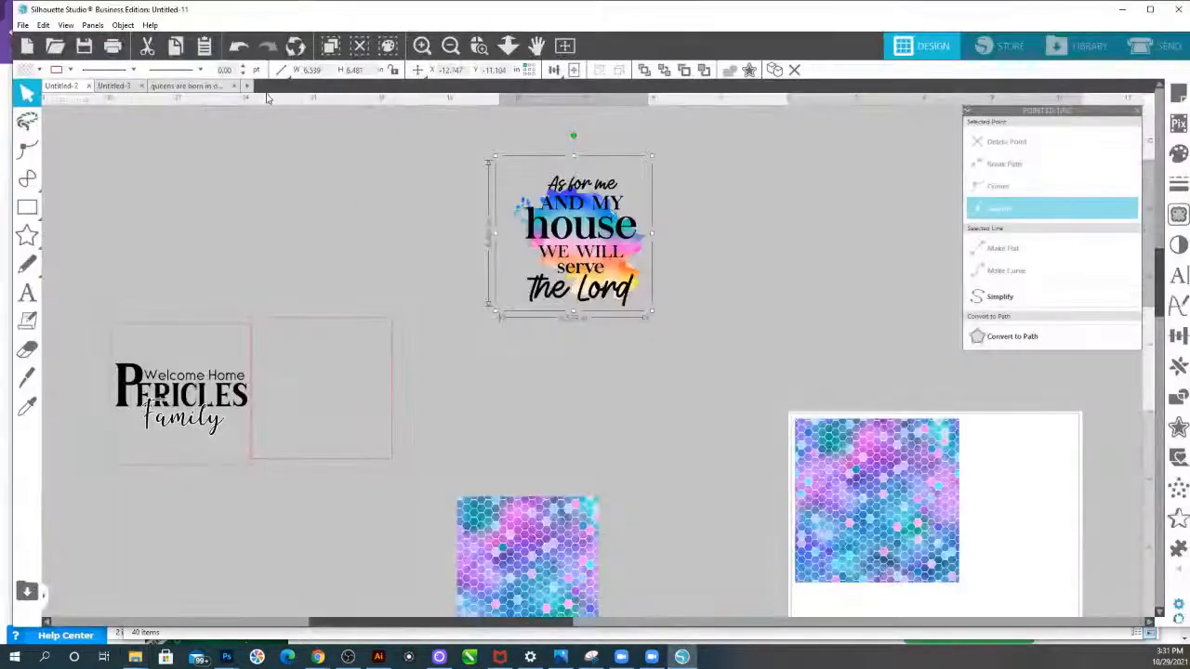
pyautogui.click(246, 85)
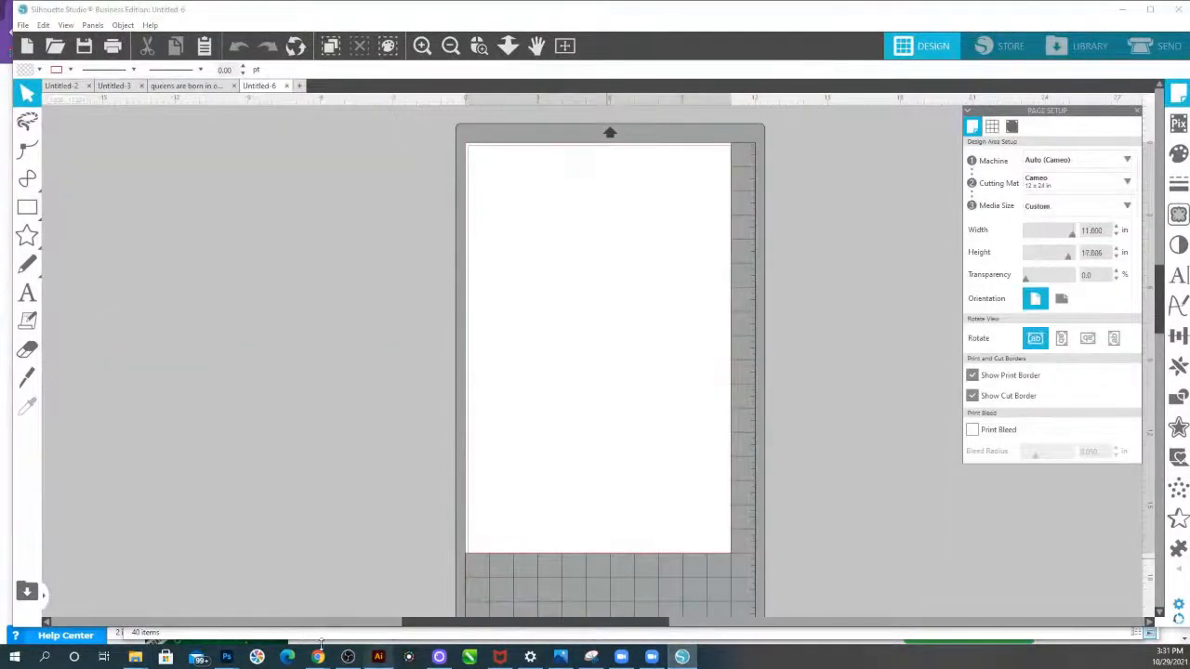
# Bring up the PNG folder window over Silhouette Studio and shift it aside so part of the design area shows.
pyautogui.moveTo(133, 657)
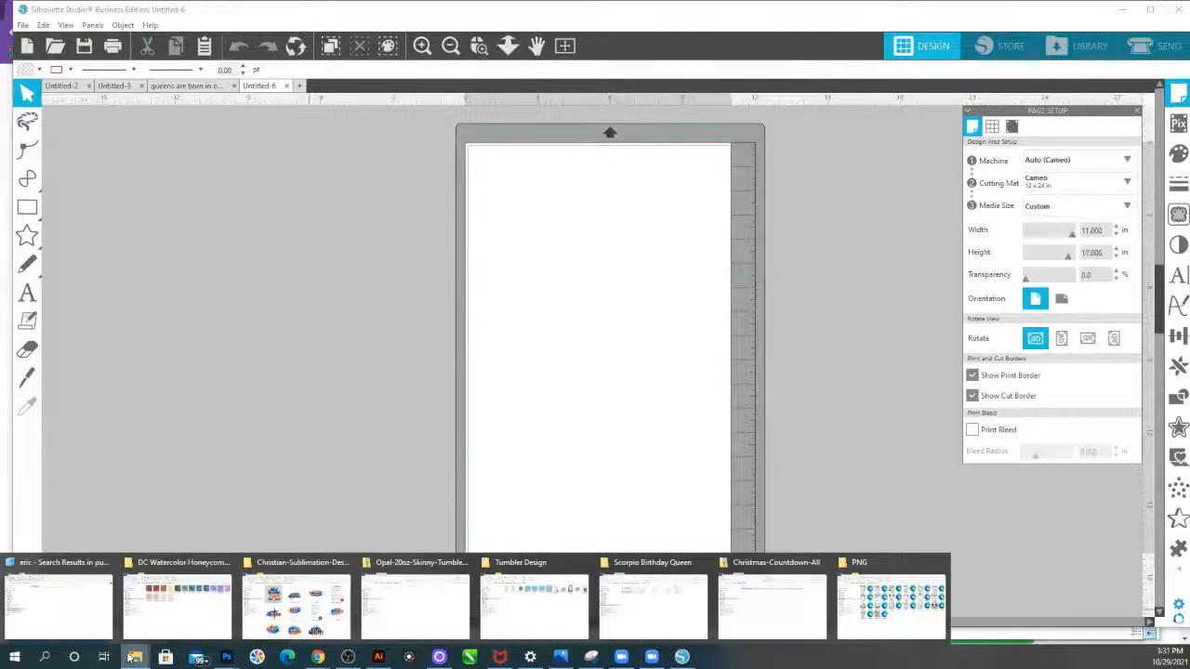
pyautogui.click(882, 576)
pyautogui.moveTo(600, 35); pyautogui.dragTo(1009, 4)
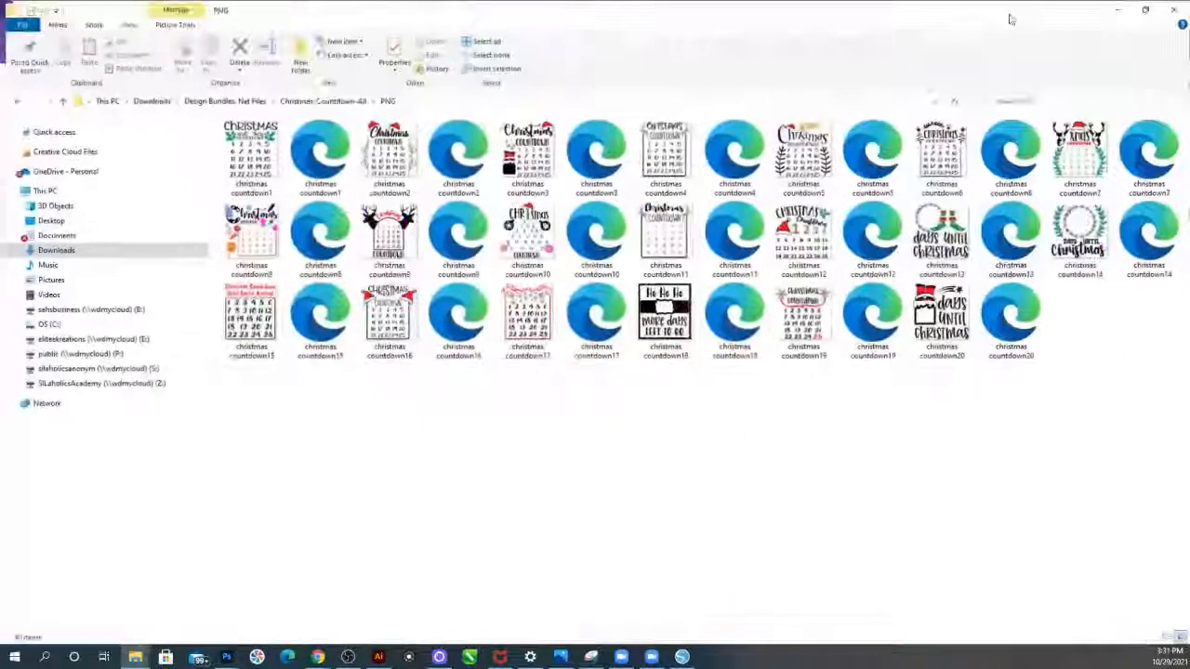
pyautogui.click(1144, 6)
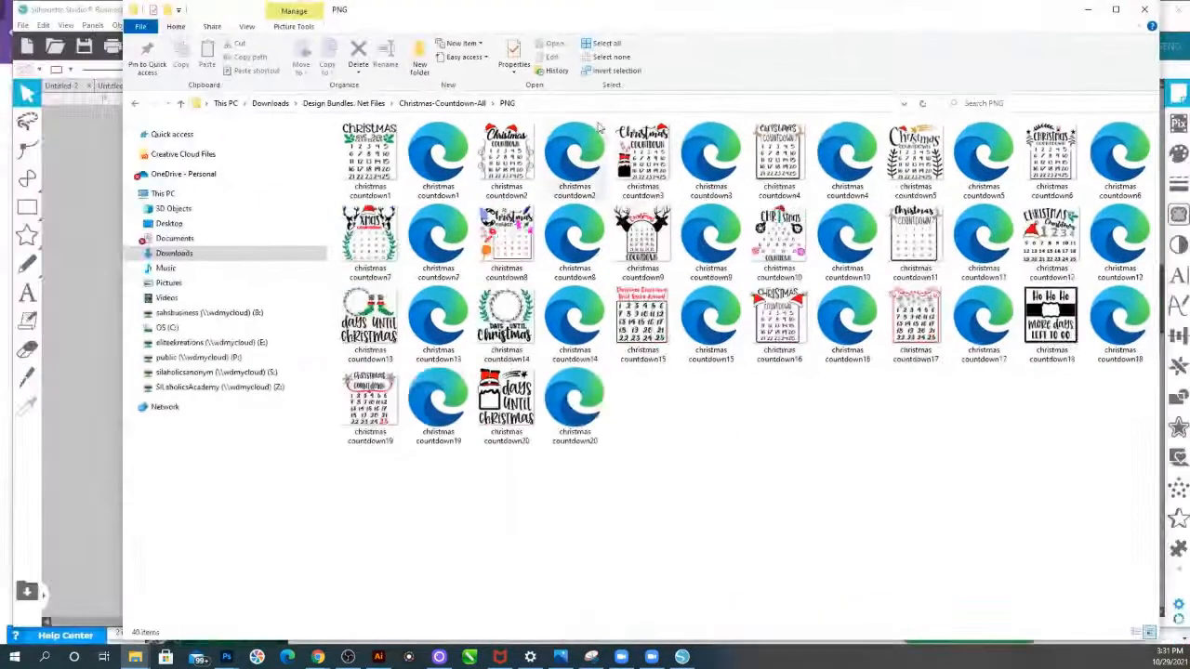
pyautogui.moveTo(648, 19); pyautogui.dragTo(897, 60)
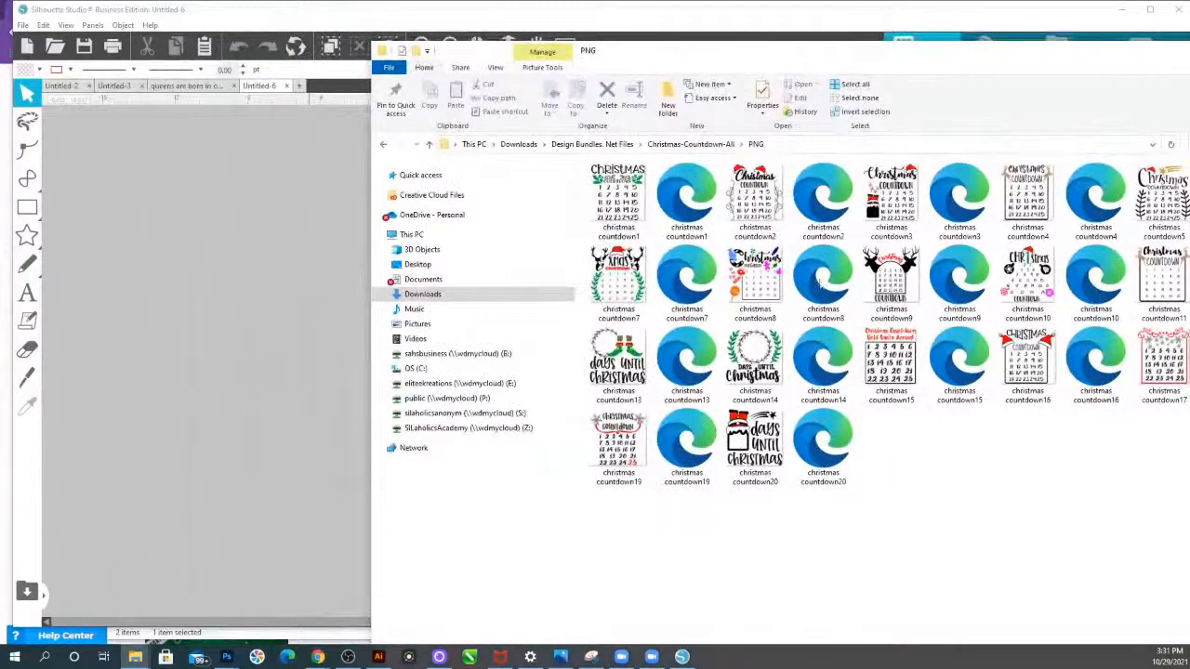
# Place the christmas countdown20 PNG in the blank document beside the page and enlarge it to about 10.3 in wide.
pyautogui.moveTo(758, 54); pyautogui.dragTo(966, 55)
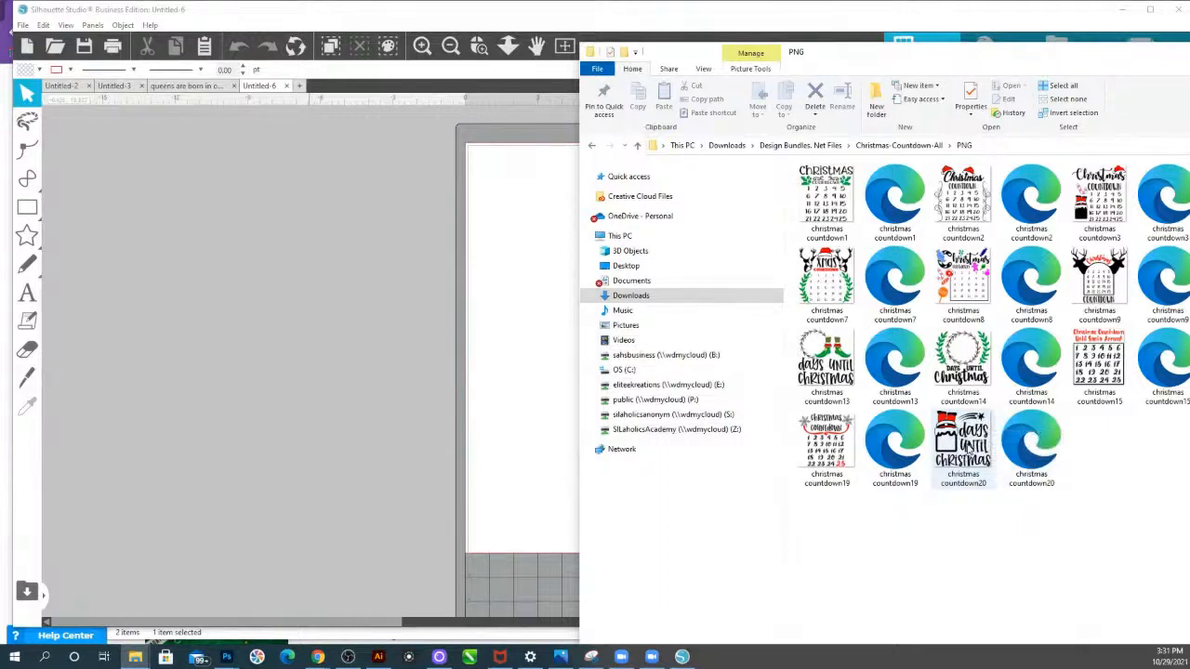
pyautogui.moveTo(967, 448); pyautogui.dragTo(494, 462)
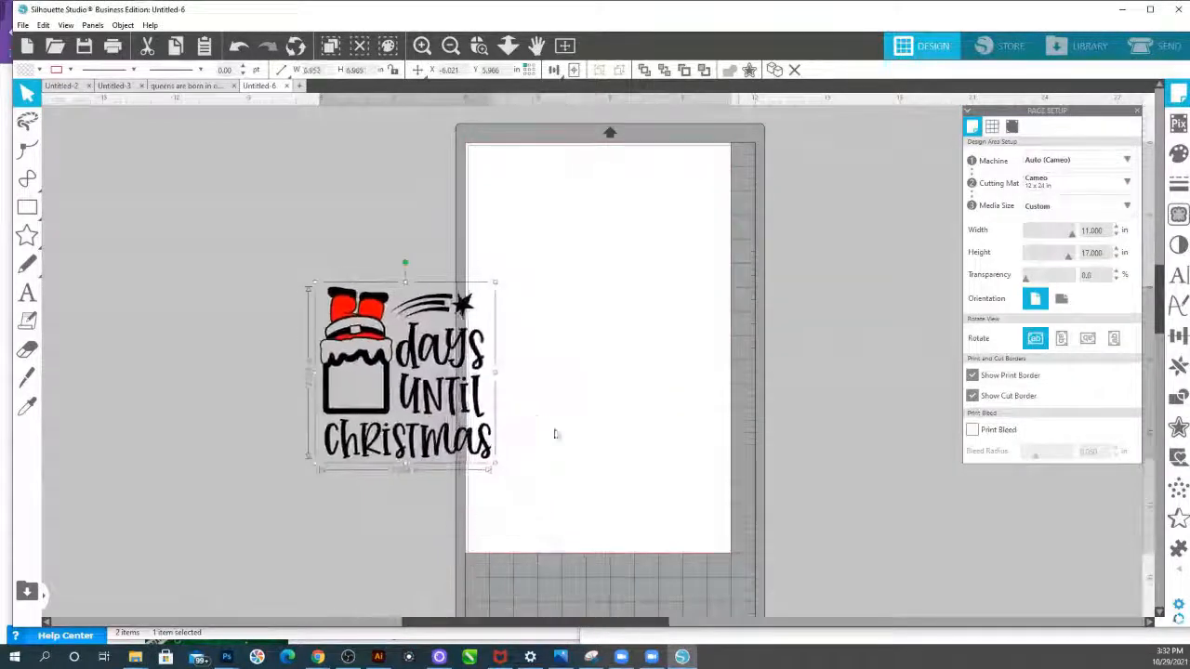
pyautogui.moveTo(554, 433); pyautogui.dragTo(658, 462)
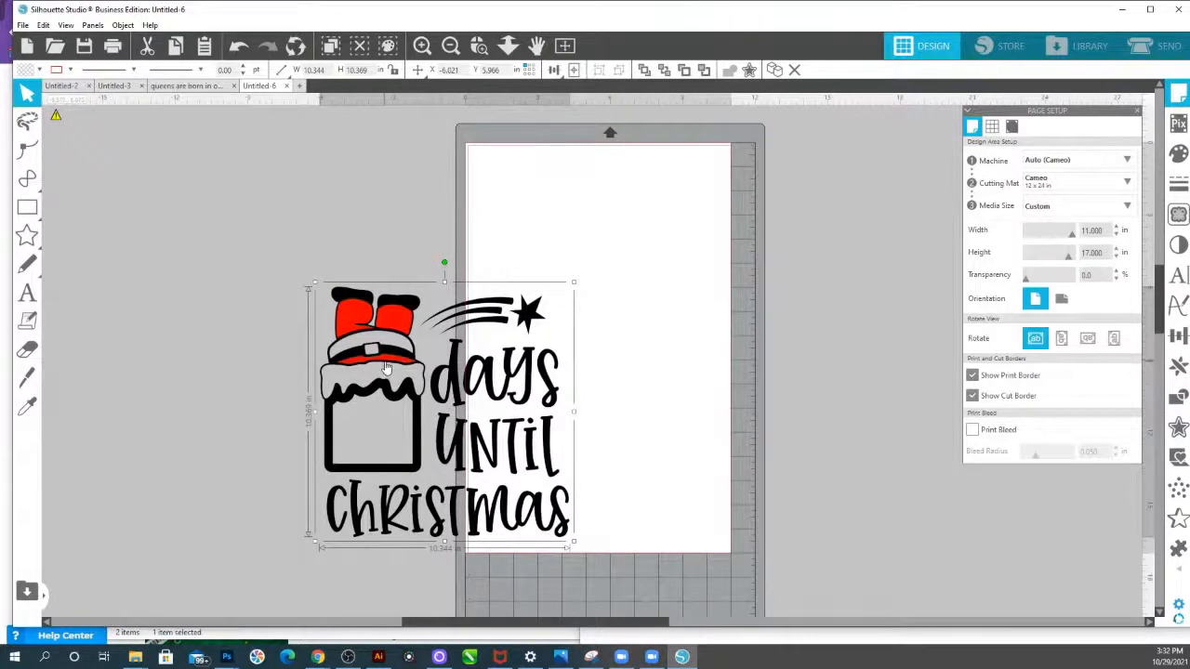
# Move the PNG design onto the page and scale it down to about 7.7 in wide.
pyautogui.moveTo(387, 369); pyautogui.dragTo(293, 298)
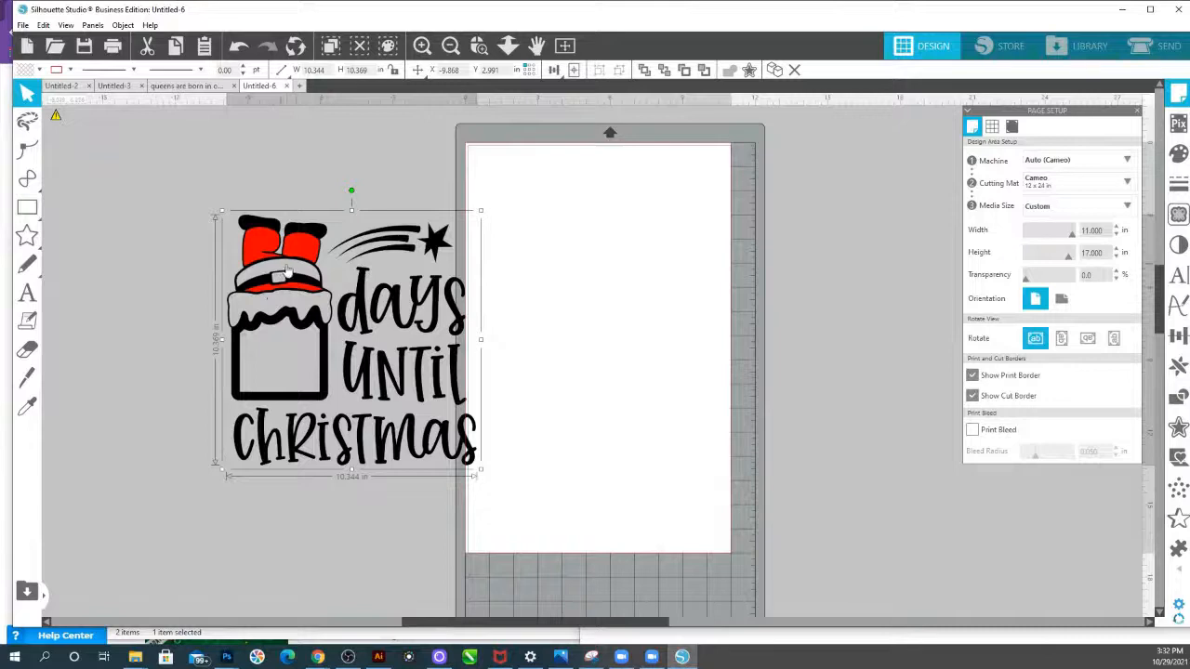
pyautogui.moveTo(285, 273); pyautogui.dragTo(536, 261)
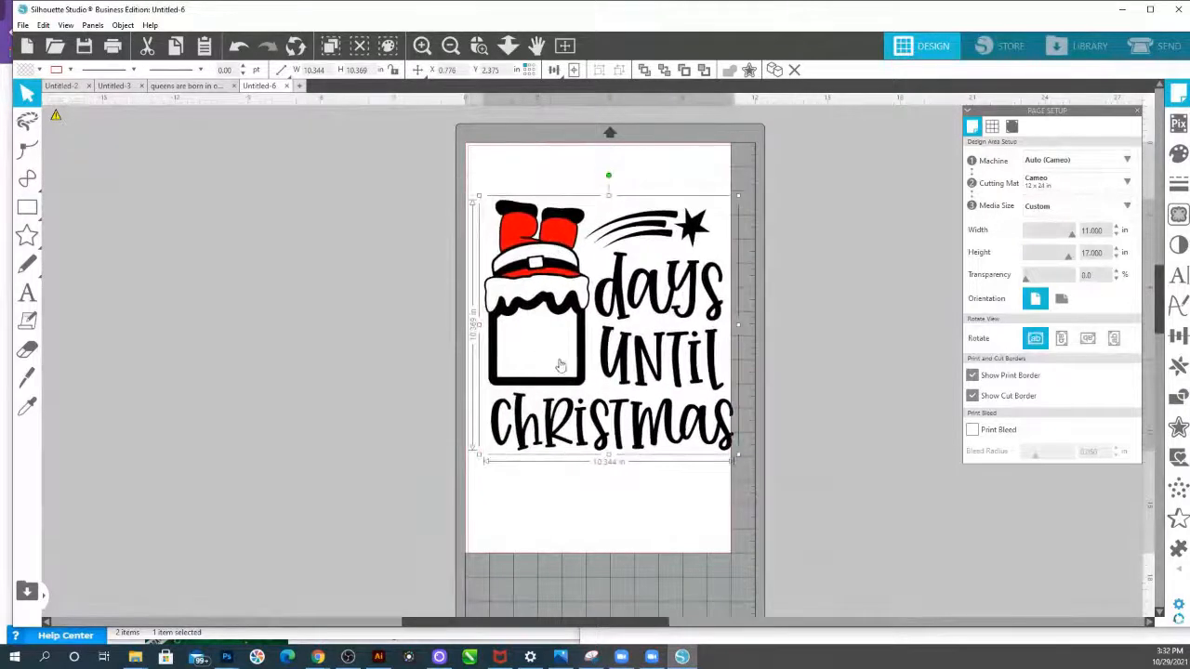
pyautogui.moveTo(736, 455); pyautogui.dragTo(675, 390)
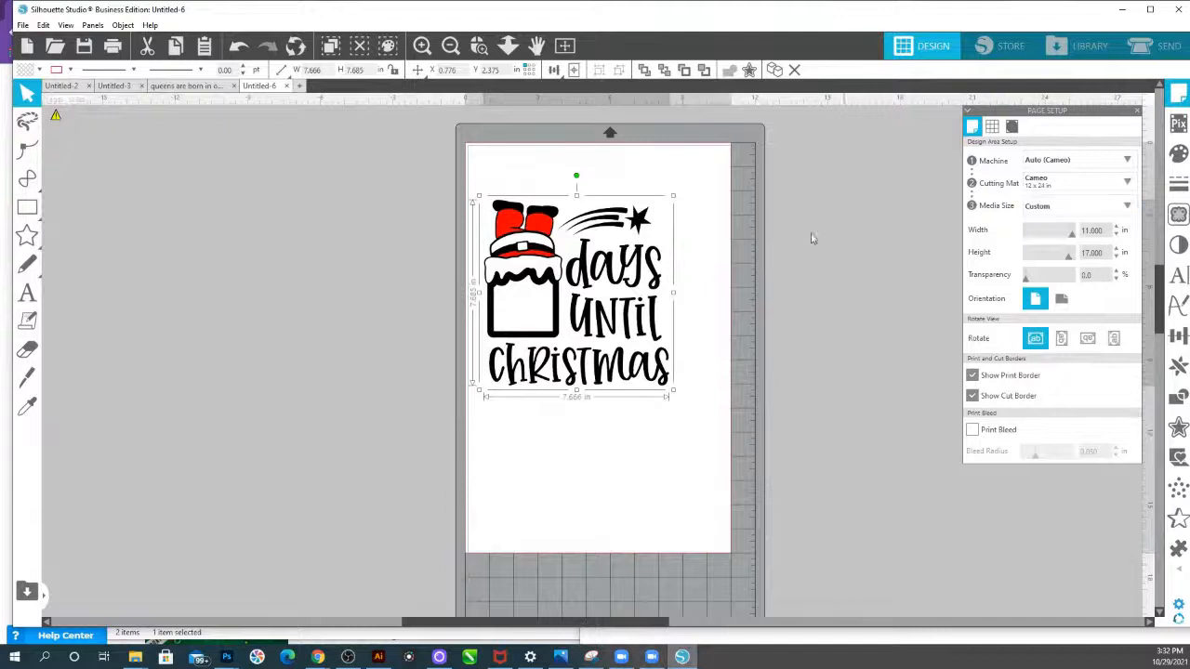
# Start merging a file into the document and browse through the Downloads folder.
pyautogui.click(23, 25)
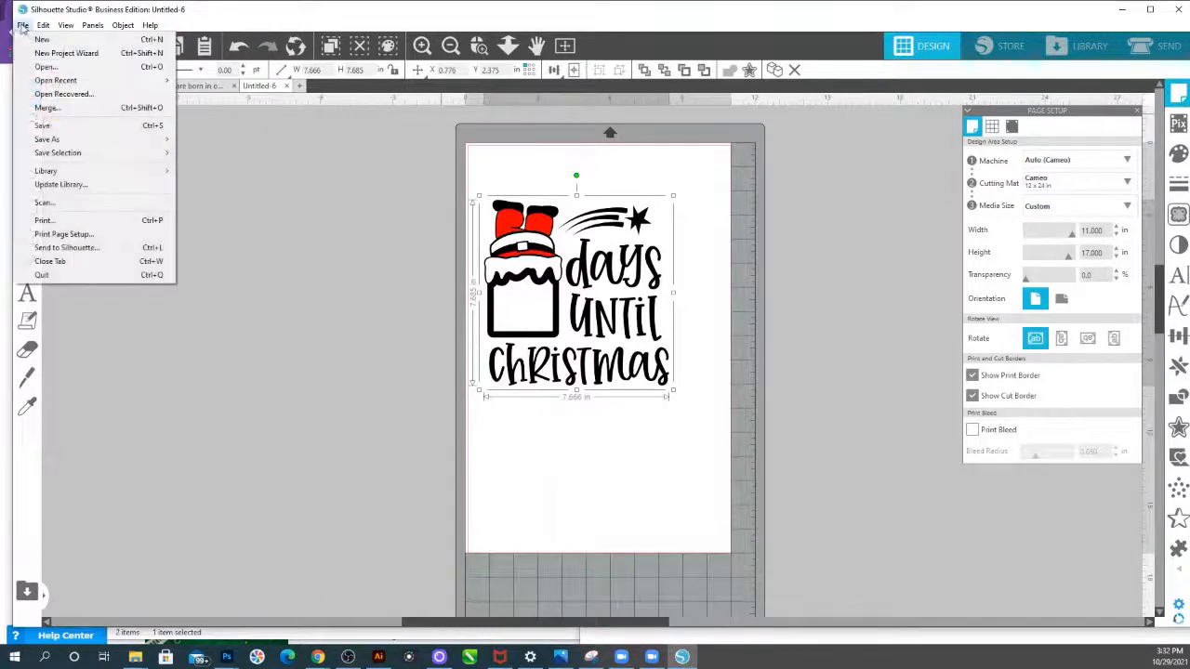
pyautogui.click(53, 112)
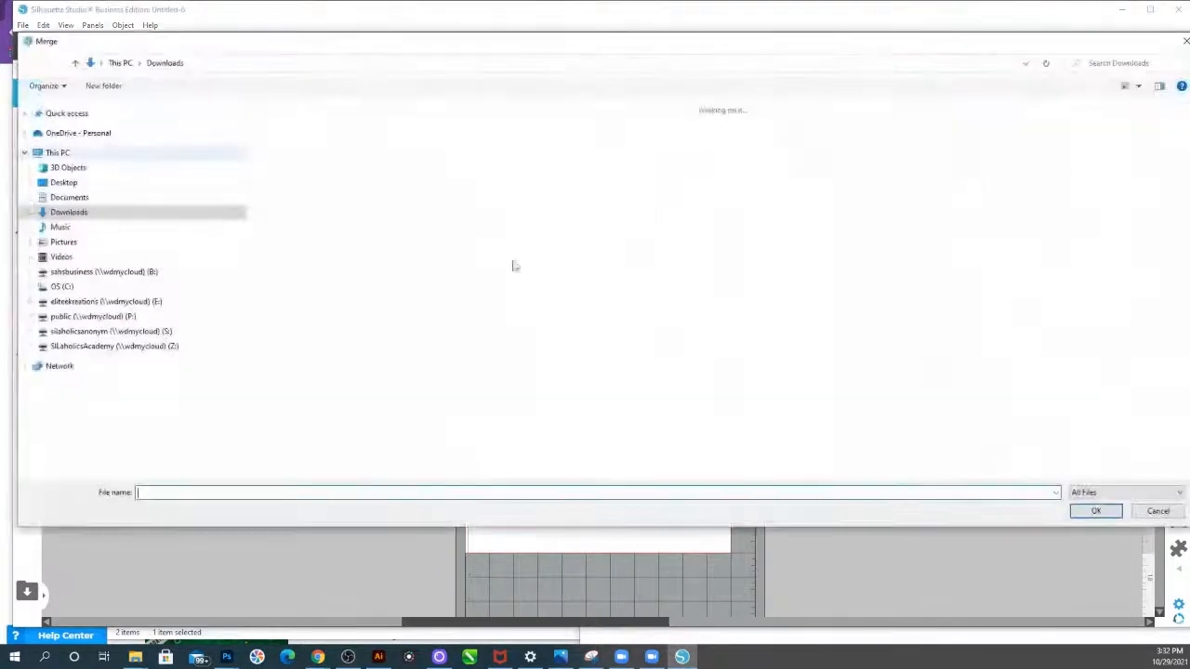
pyautogui.click(73, 122)
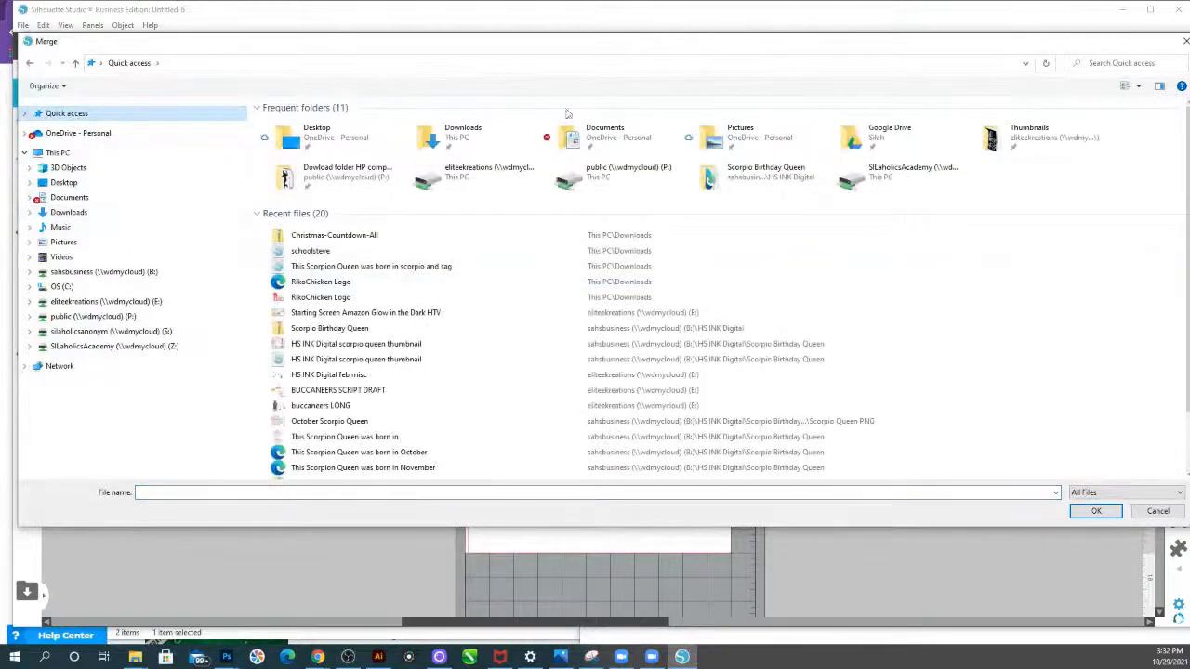
pyautogui.doubleClick(465, 151)
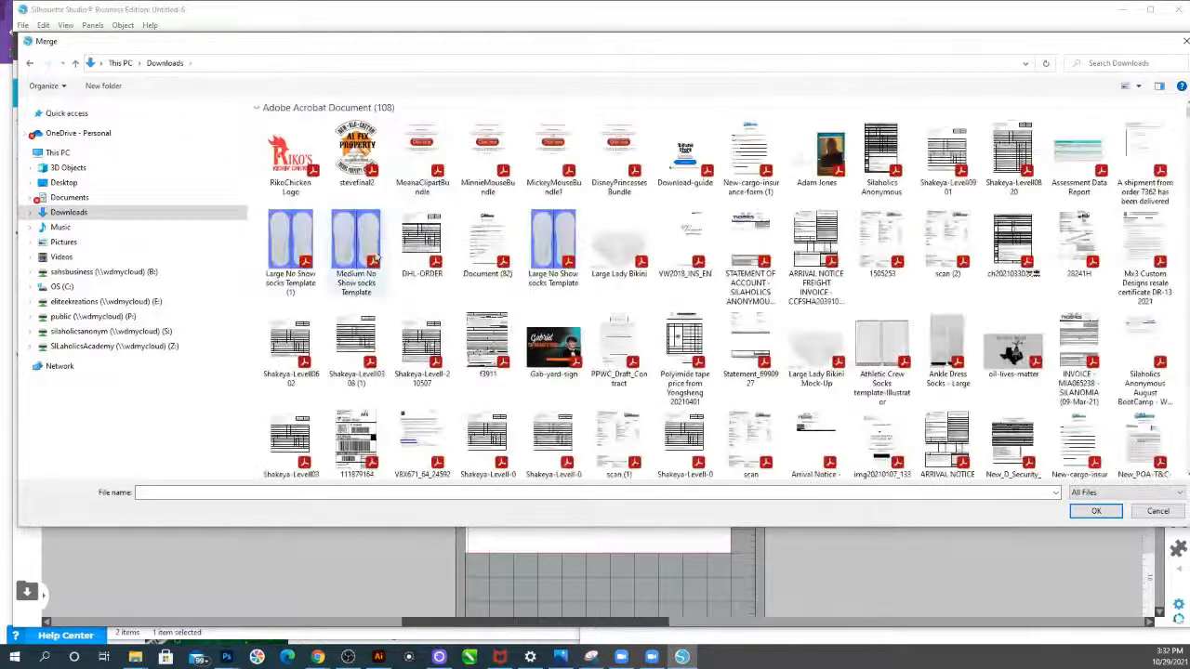
pyautogui.scroll(-15, 458, 249)
pyautogui.scroll(-10, 458, 249)
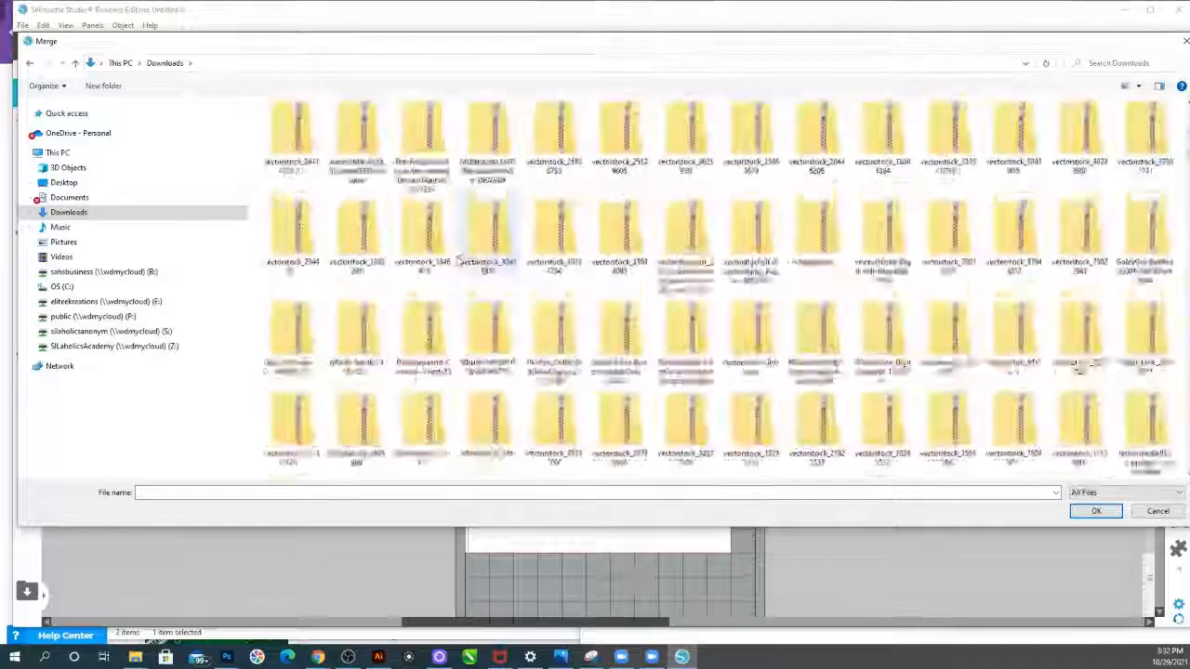
pyautogui.scroll(-10, 457, 277)
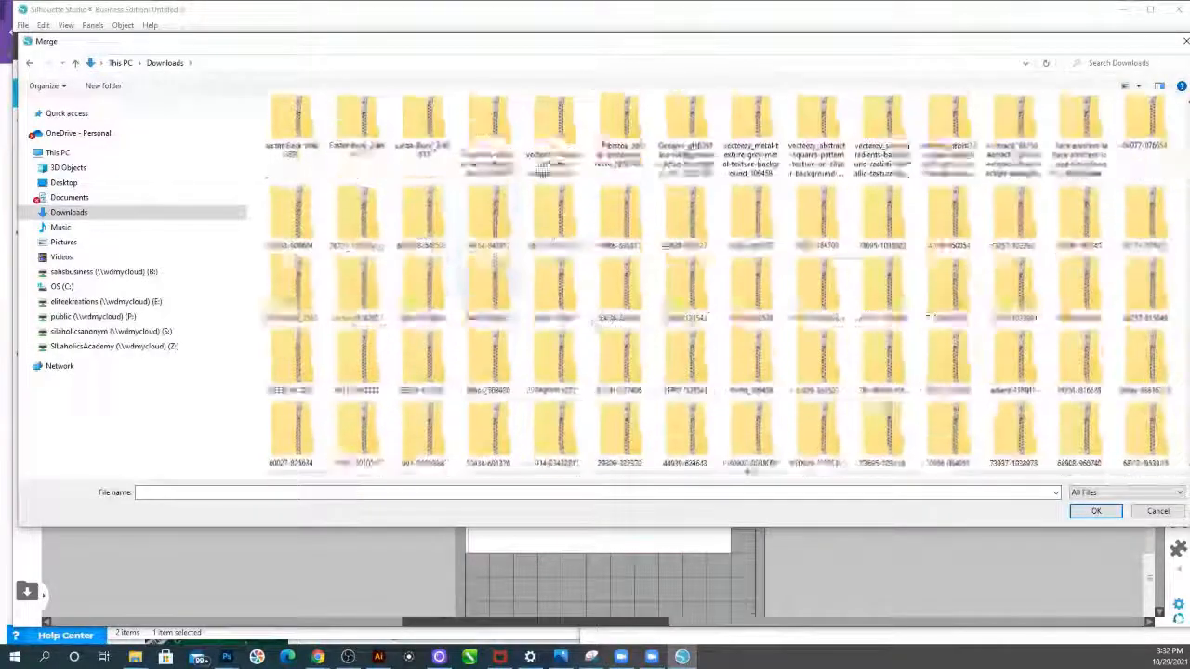
pyautogui.scroll(-2, 1156, 296)
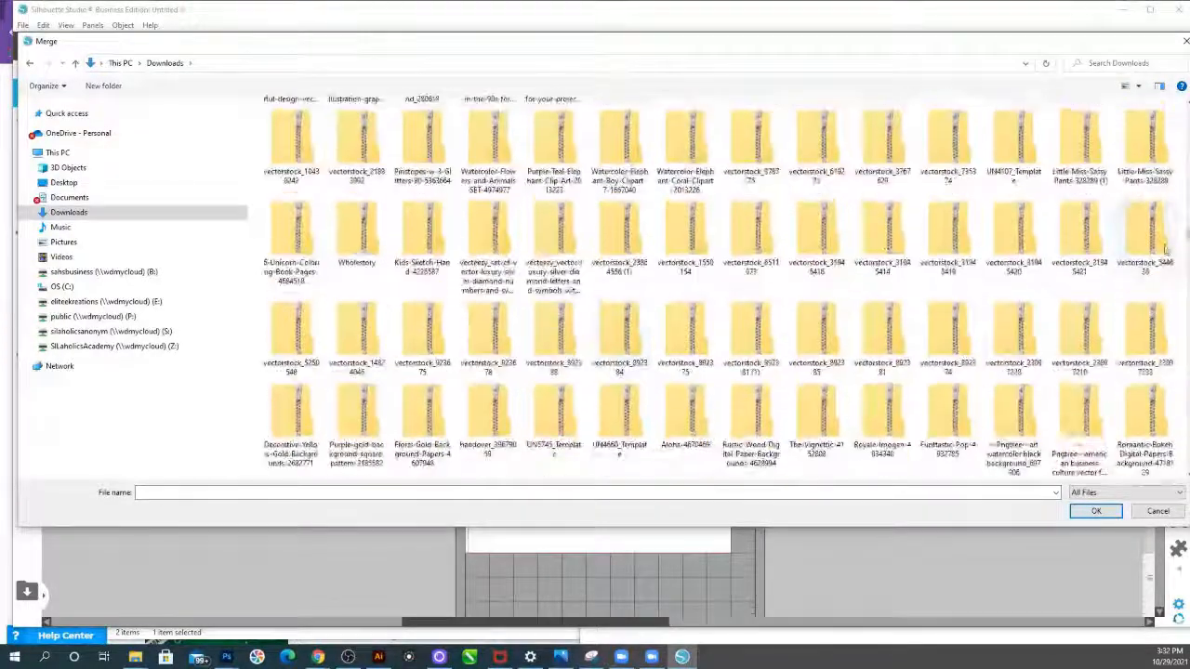
pyautogui.moveTo(1185, 243); pyautogui.dragTo(1185, 111)
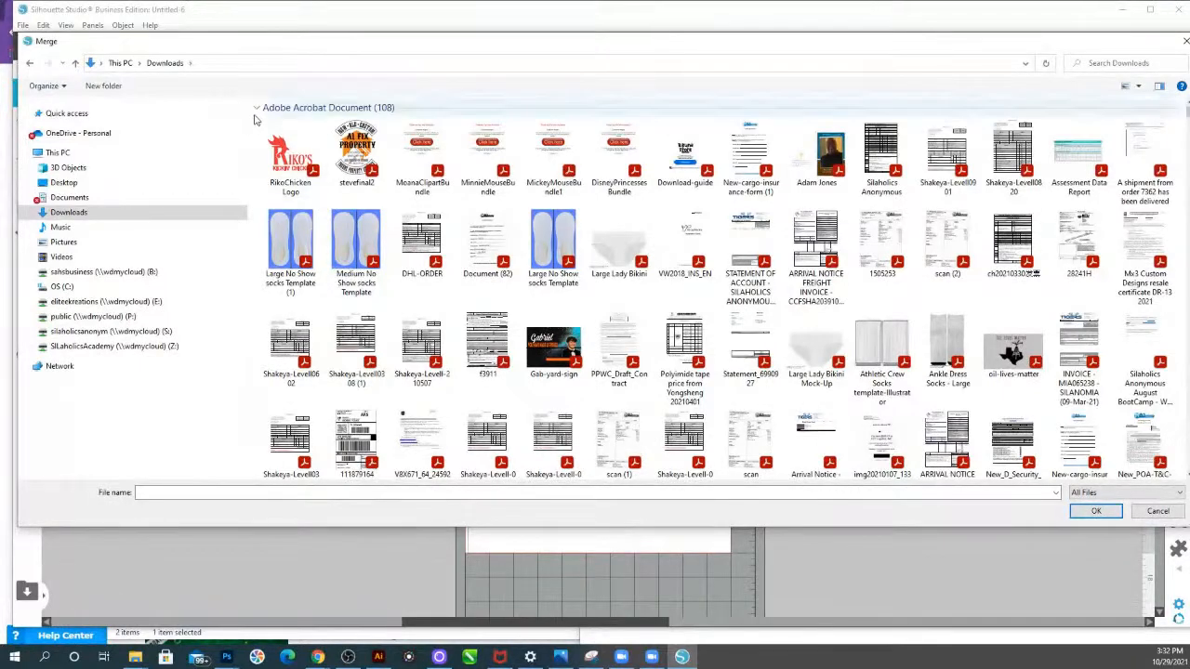
# Group the files in the Downloads folder by date modified.
pyautogui.rightClick(250, 115)
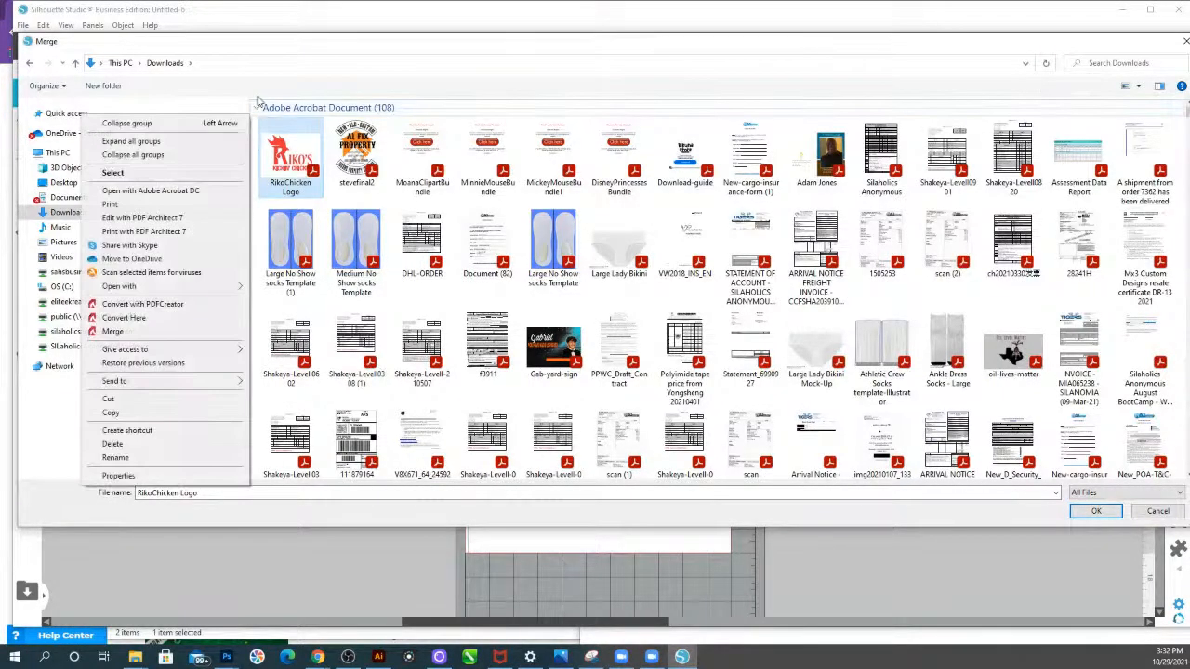
pyautogui.rightClick(473, 106)
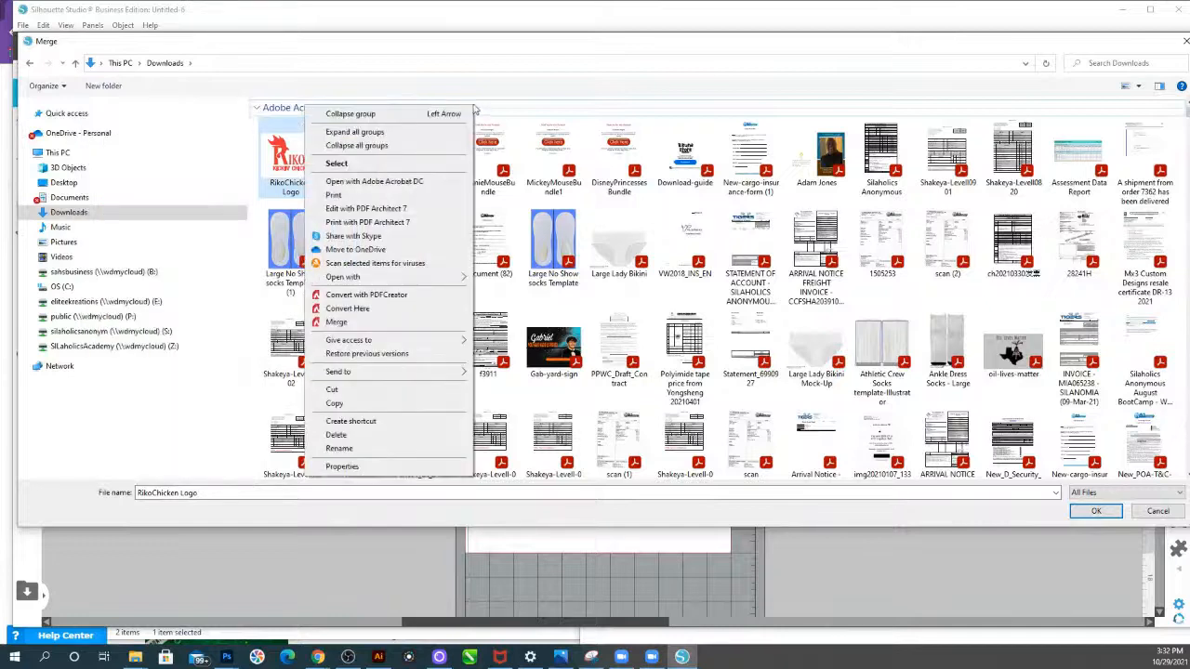
pyautogui.rightClick(668, 106)
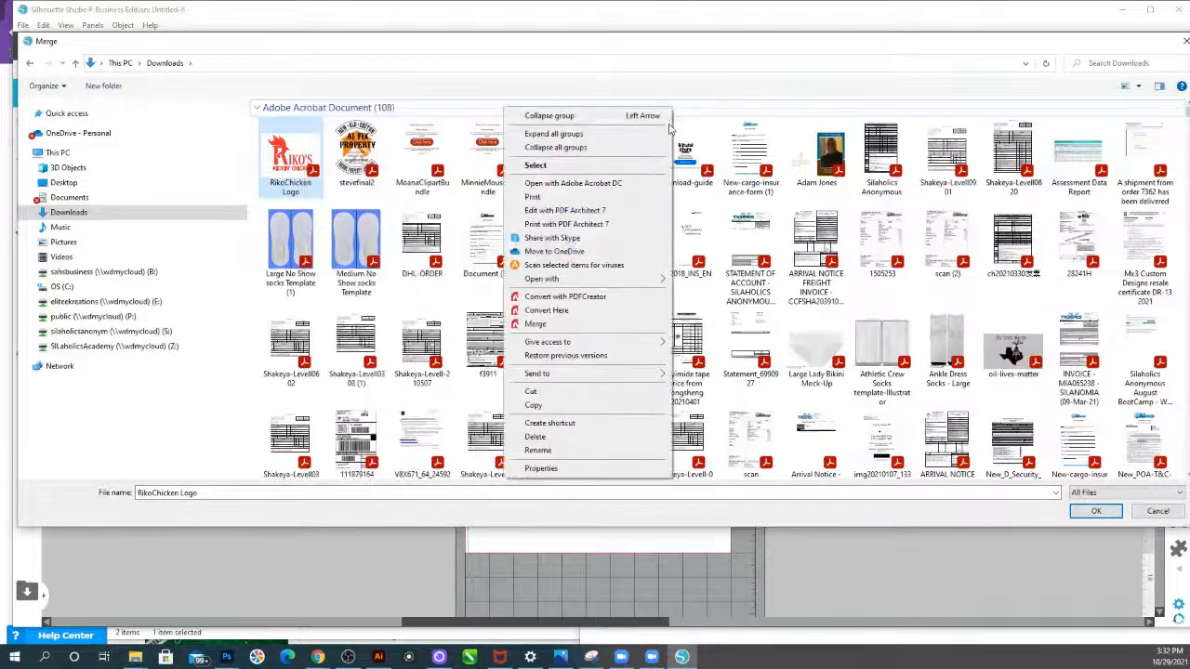
pyautogui.click(701, 125)
pyautogui.rightClick(701, 125)
pyautogui.click(701, 126)
pyautogui.rightClick(709, 121)
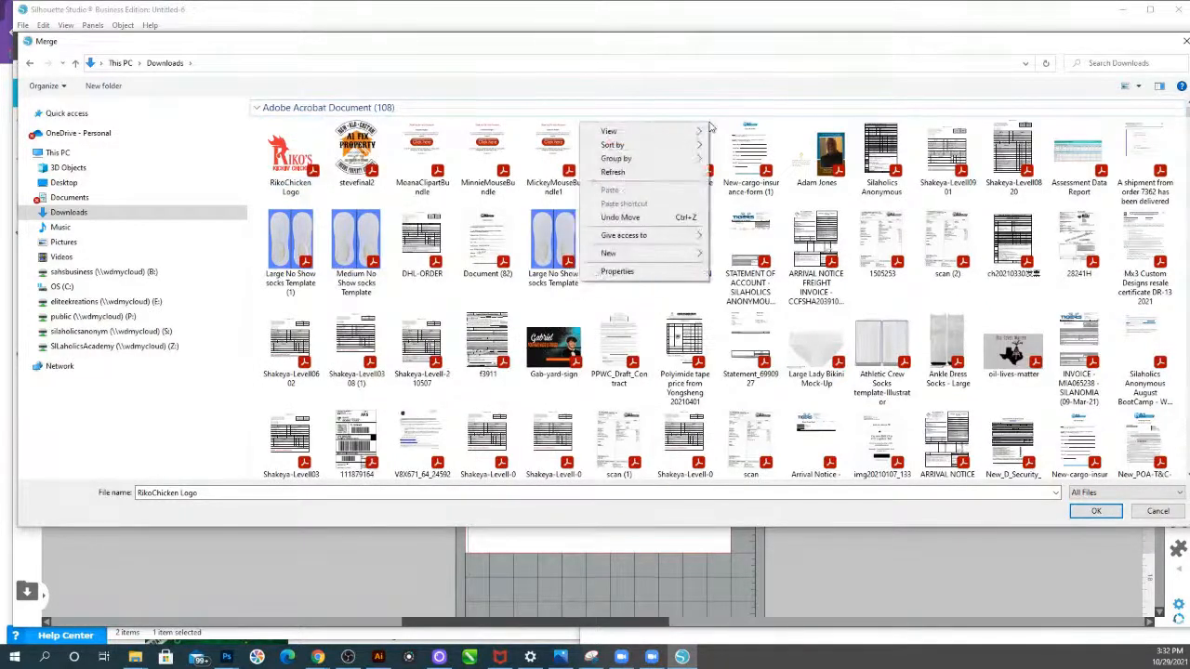
pyautogui.moveTo(641, 133)
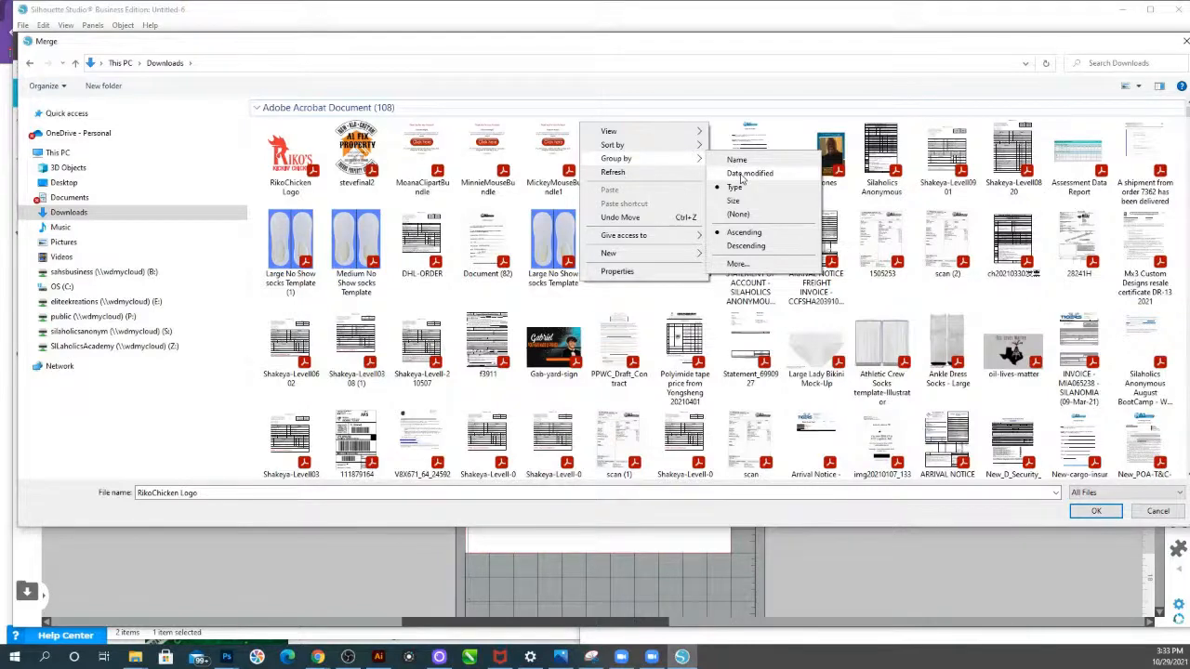
pyautogui.click(749, 174)
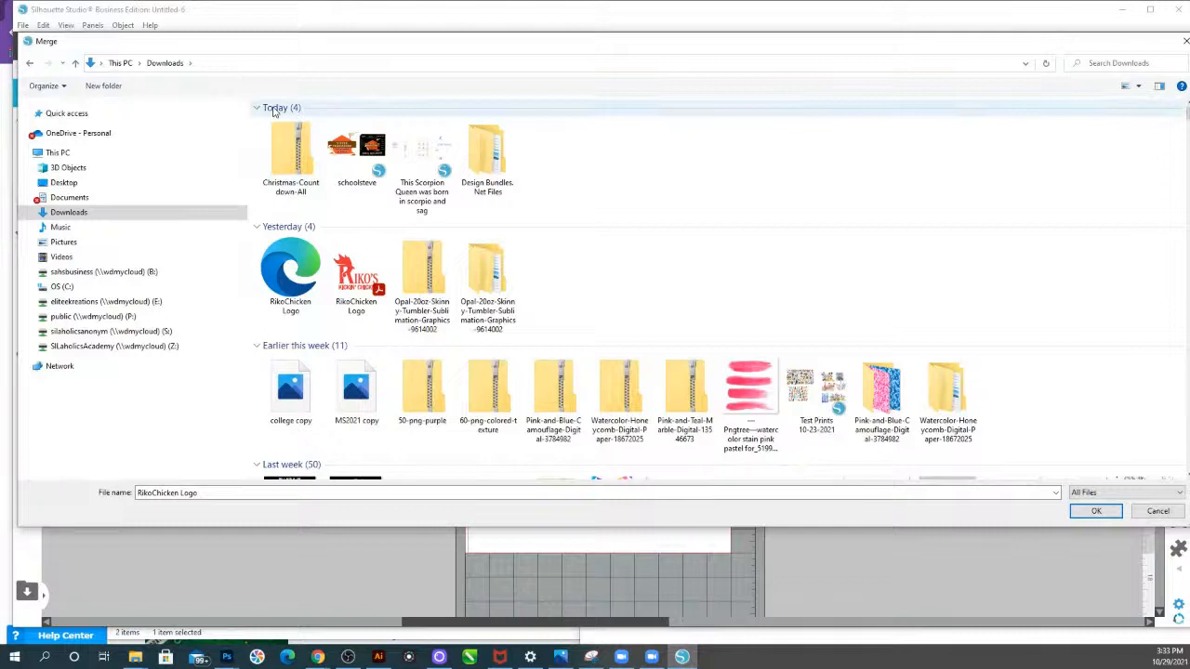
# Merge the SVG version of christmas countdown20 from the PNG subfolder of Christmas-Countdown-All in Design Bundles. Net Files.
pyautogui.doubleClick(483, 163)
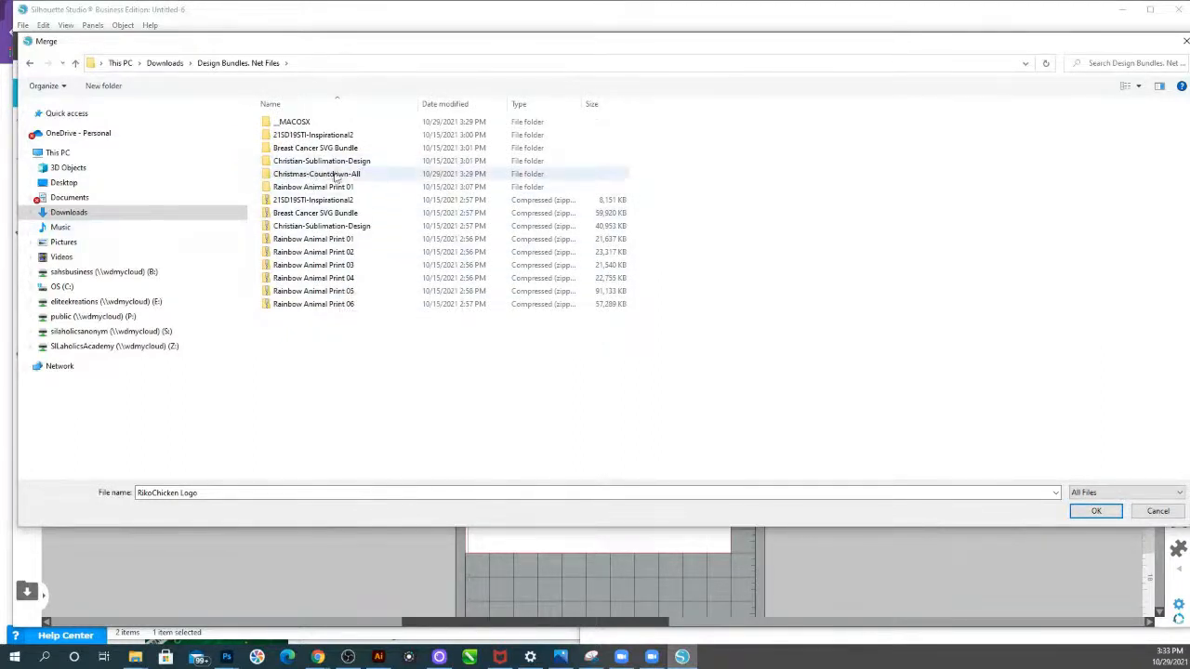
pyautogui.doubleClick(332, 175)
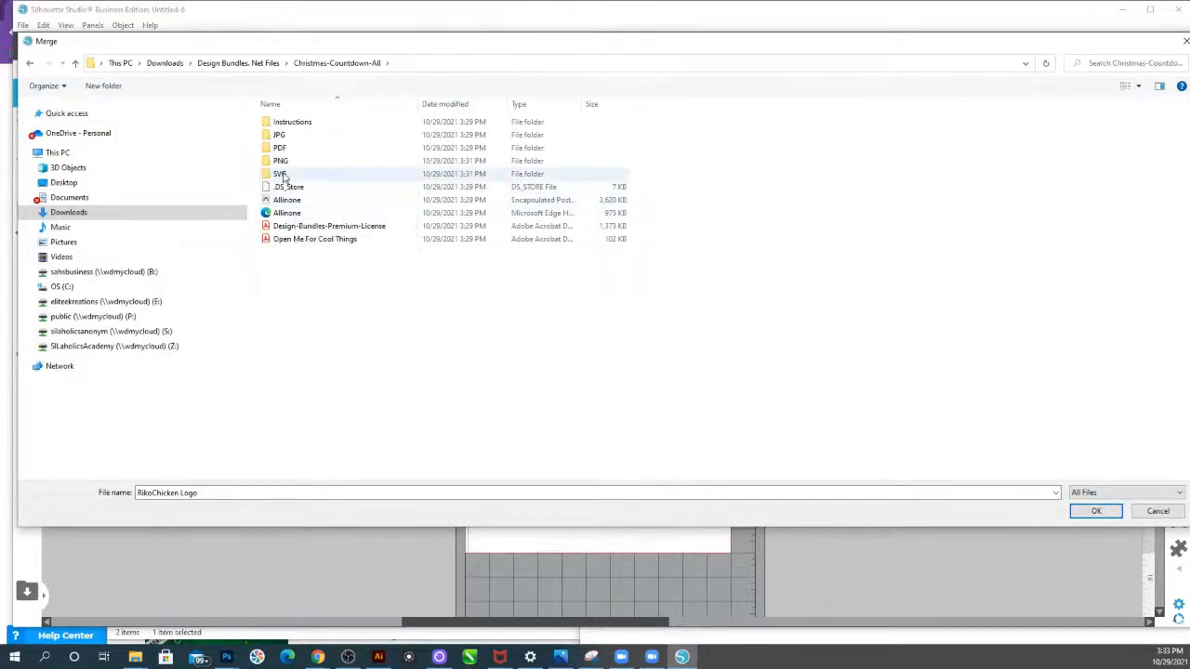
pyautogui.click(283, 175)
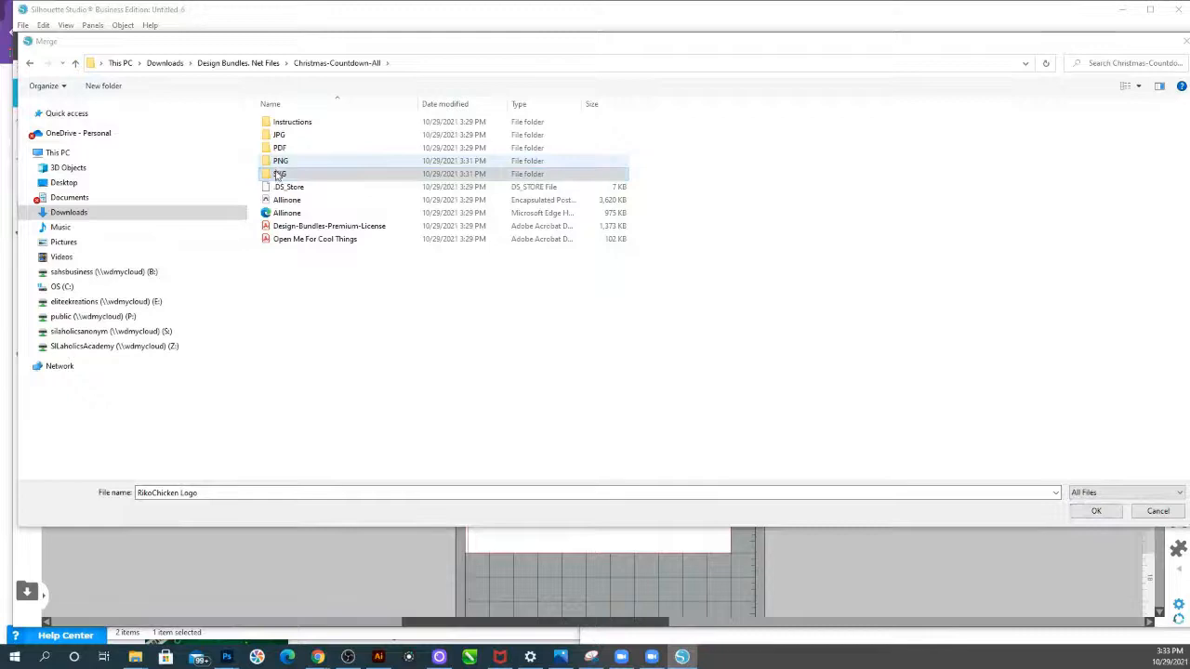
pyautogui.click(272, 164)
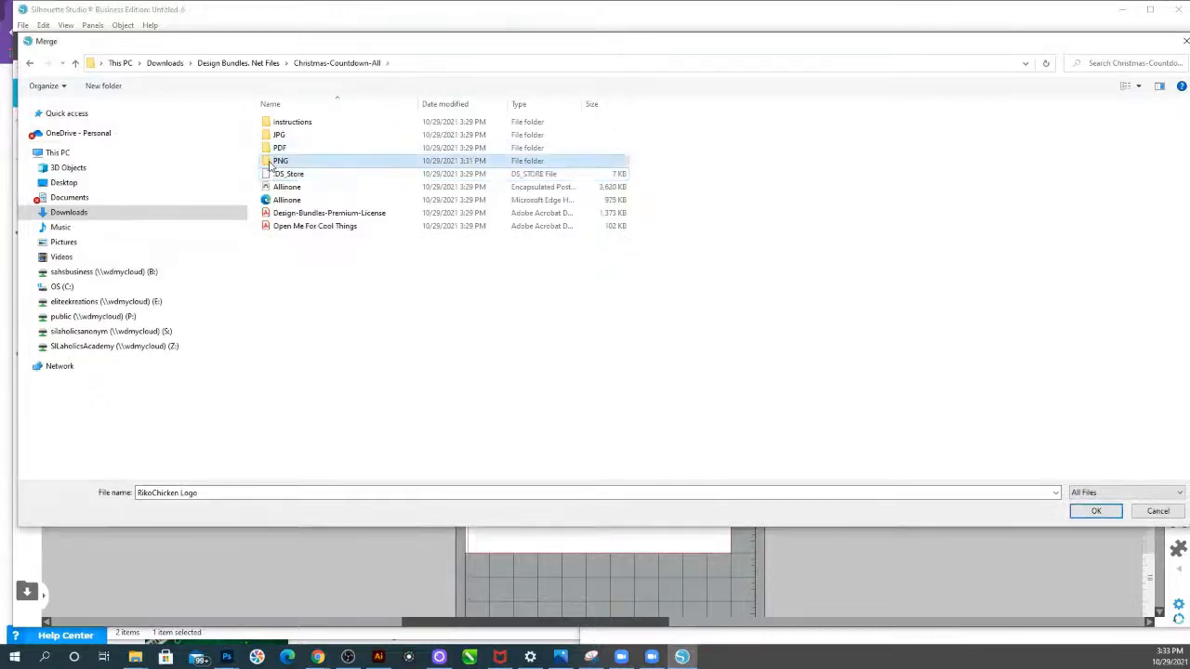
pyautogui.doubleClick(272, 164)
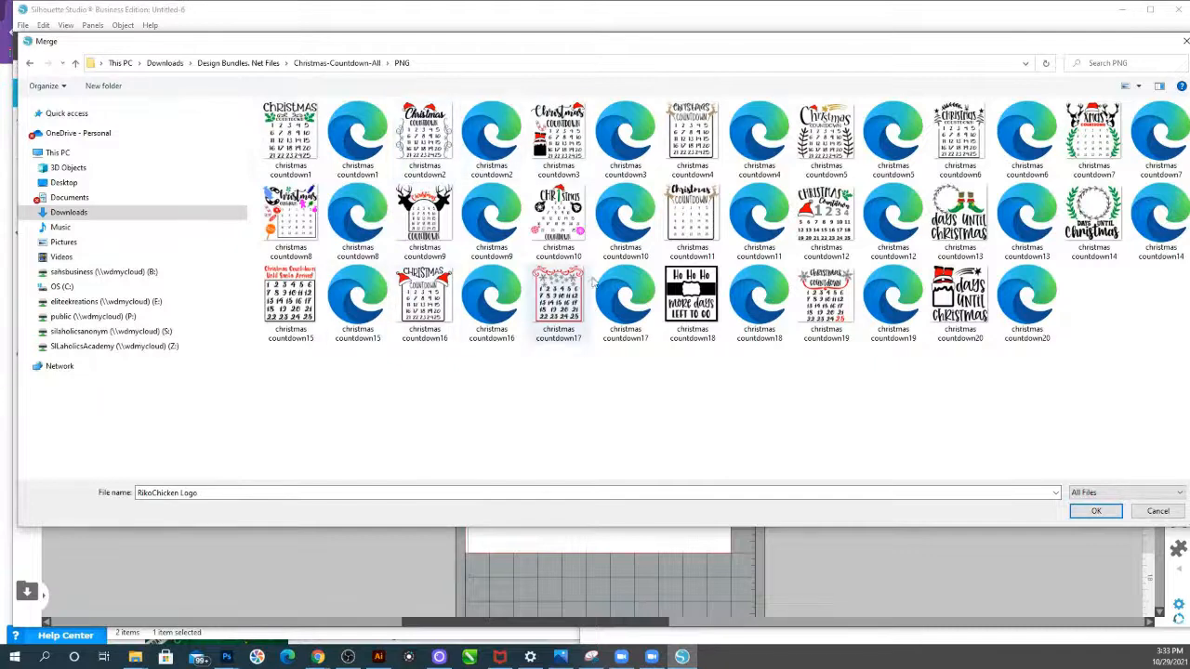
pyautogui.doubleClick(1027, 296)
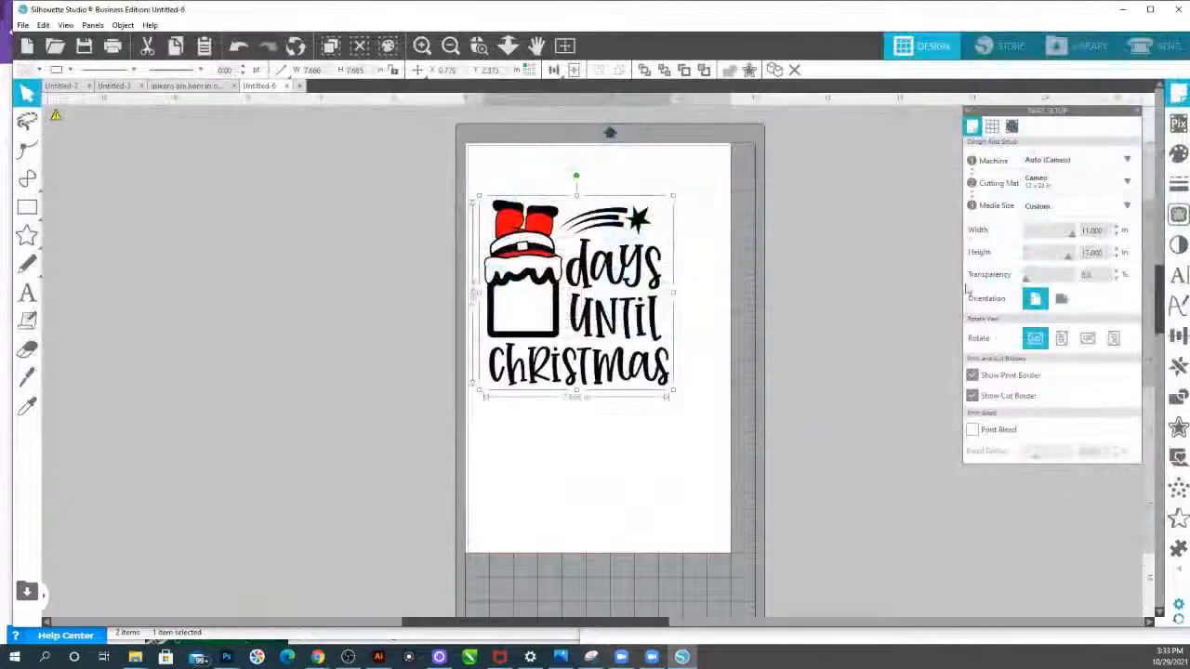
# Move the merged SVG design off the page to its left and ungroup it.
pyautogui.moveTo(705, 297); pyautogui.dragTo(393, 265)
pyautogui.click(522, 255)
pyautogui.click(284, 247)
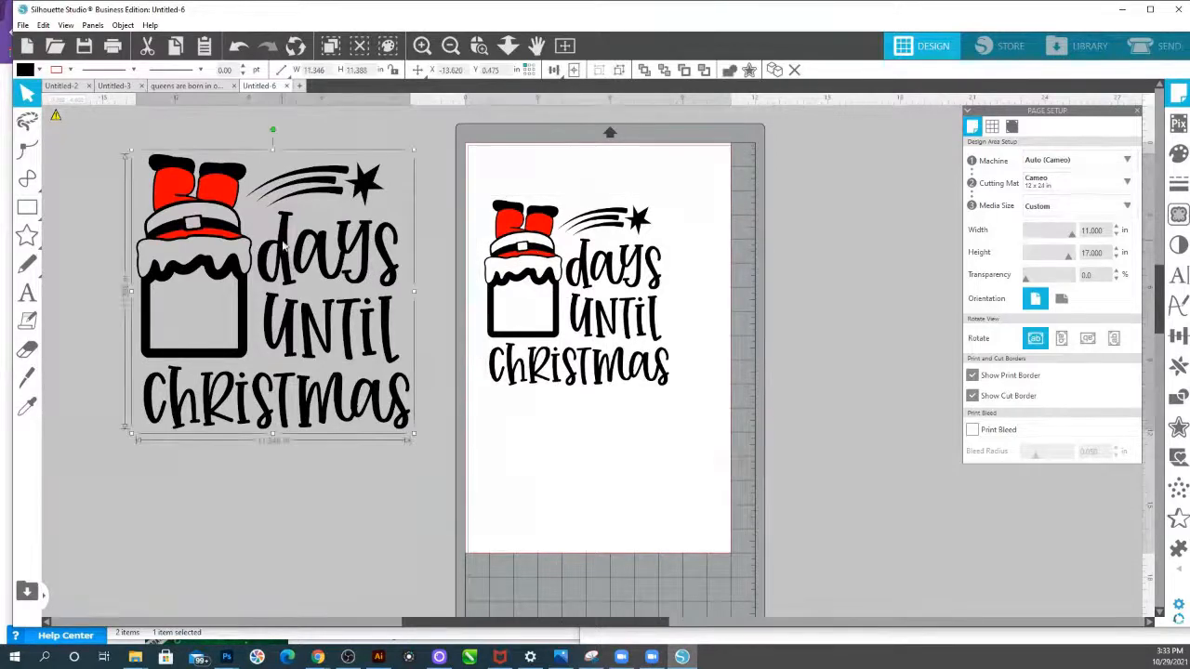
pyautogui.rightClick(283, 246)
pyautogui.click(321, 445)
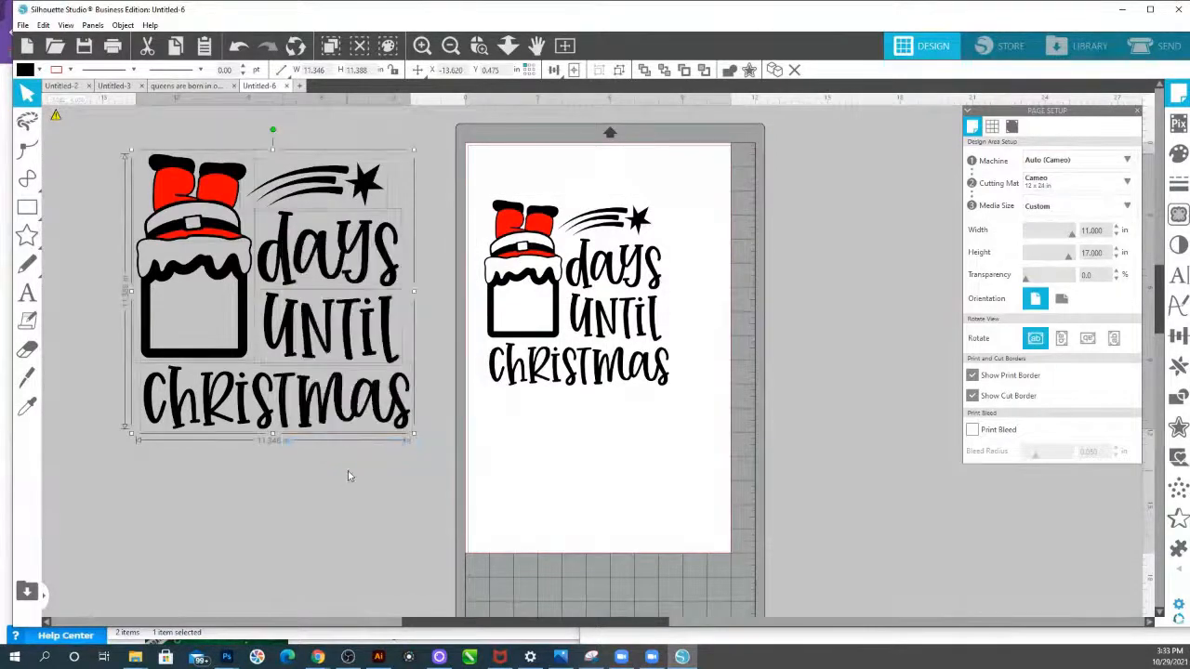
# Fill only the word Christmas in the ungrouped SVG design with light teal.
pyautogui.click(349, 477)
pyautogui.click(336, 381)
pyautogui.click(39, 70)
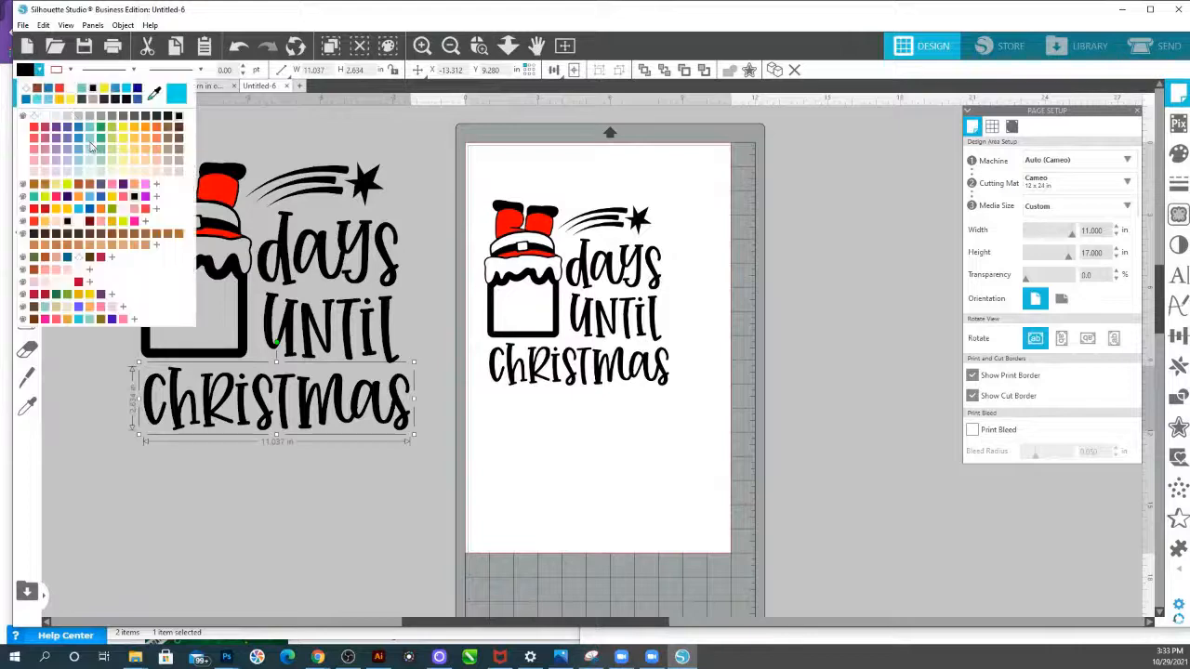
pyautogui.click(139, 146)
# Try to select only the word Christmas within the PNG design on the page.
pyautogui.click(619, 373)
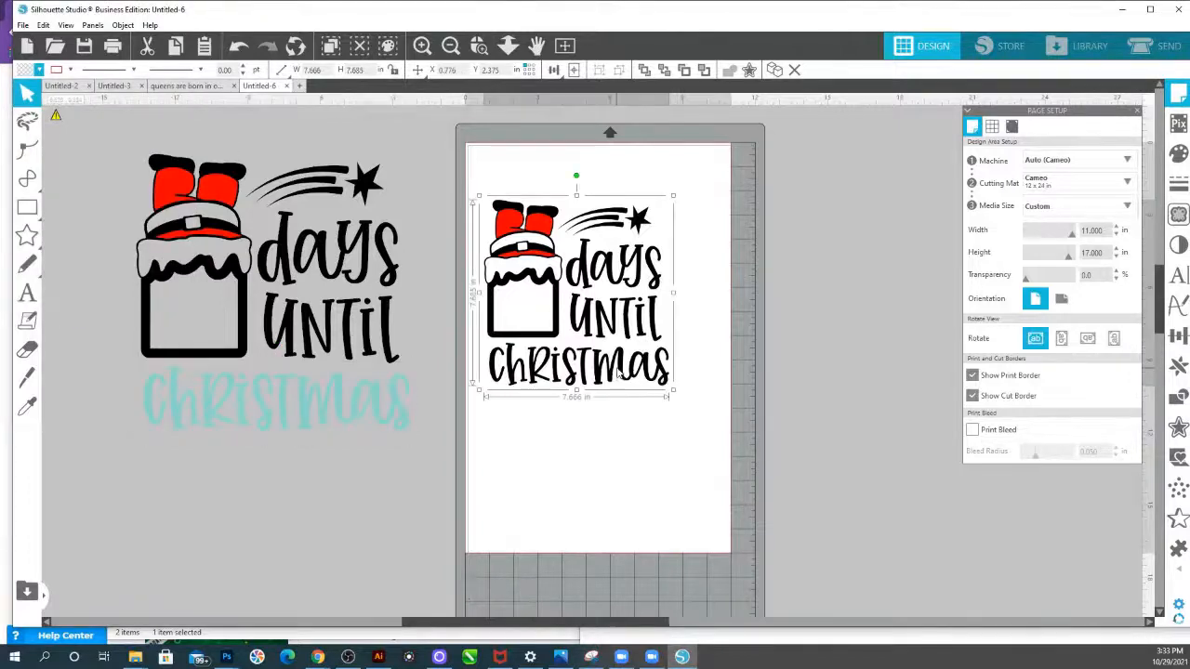
pyautogui.doubleClick(619, 372)
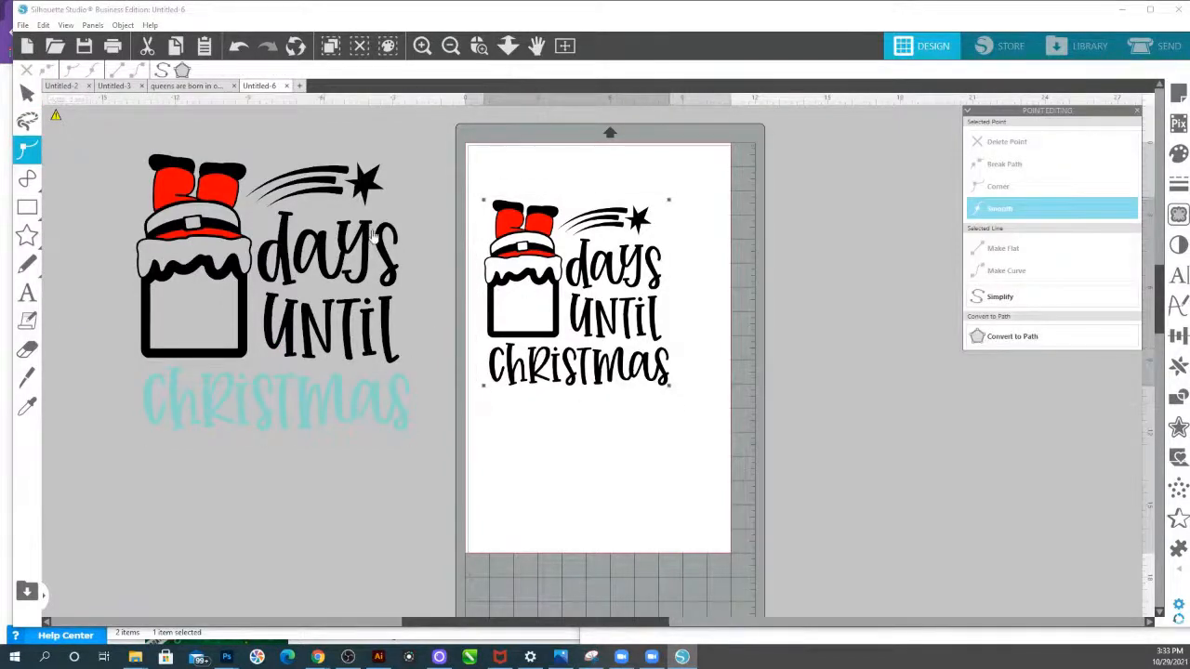
pyautogui.click(735, 415)
# Enlarge the PNG design to about 11.7 in wide and move it off the page to the right.
pyautogui.click(618, 371)
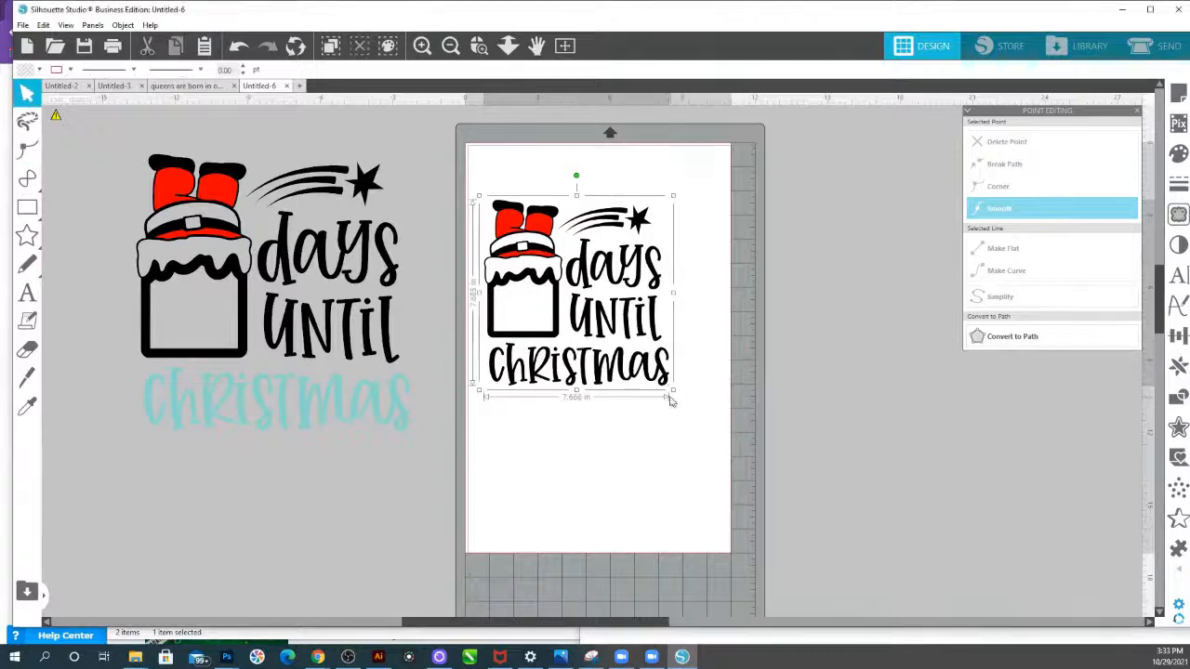
pyautogui.moveTo(674, 391); pyautogui.dragTo(779, 471)
pyautogui.moveTo(683, 396); pyautogui.dragTo(974, 391)
pyautogui.moveTo(840, 541); pyautogui.dragTo(438, 553)
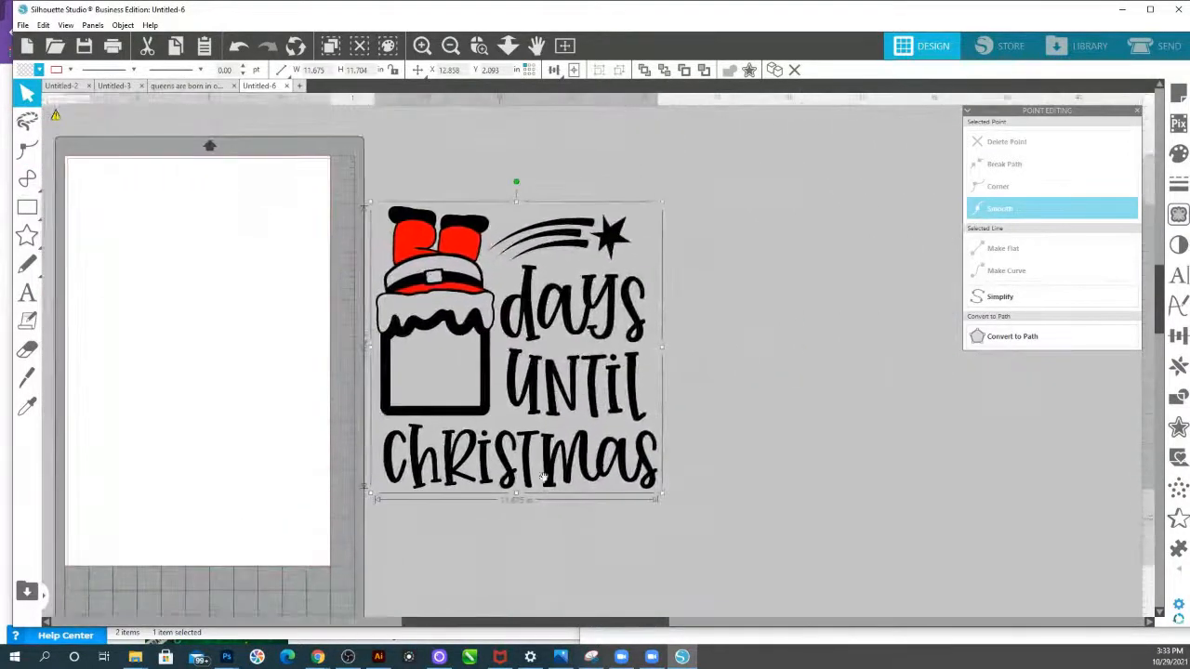
pyautogui.moveTo(548, 379); pyautogui.dragTo(590, 365)
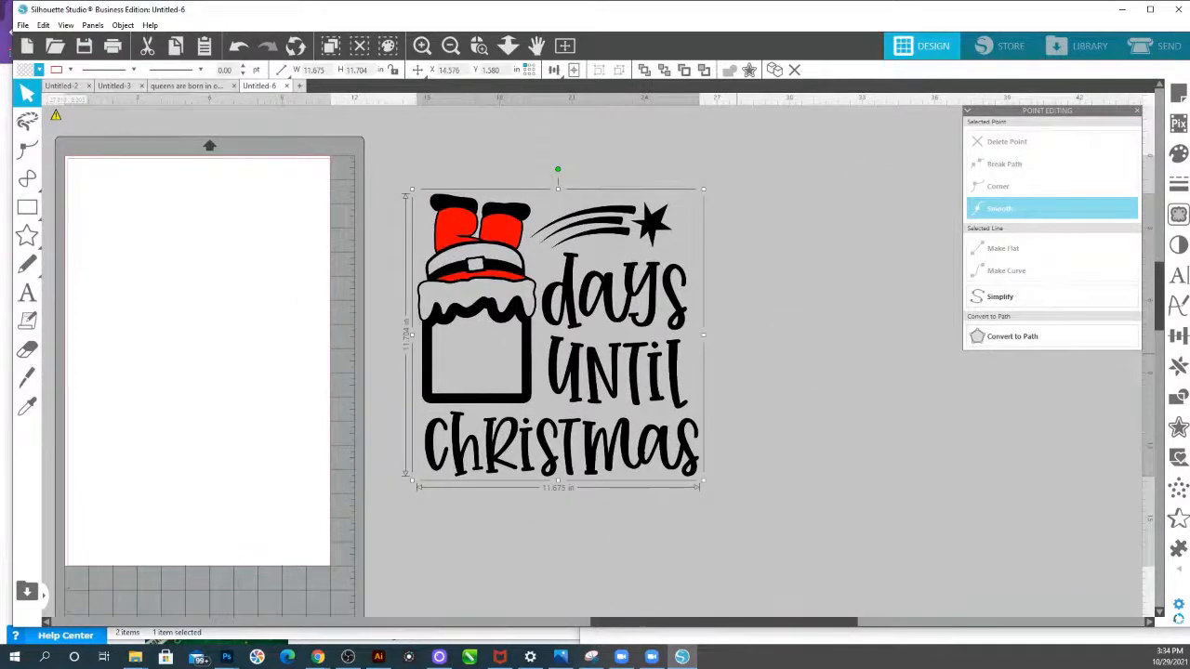
# Trace the whole PNG design at a 10% threshold, and move the original image clear of the traced outline to the right.
pyautogui.click(1177, 214)
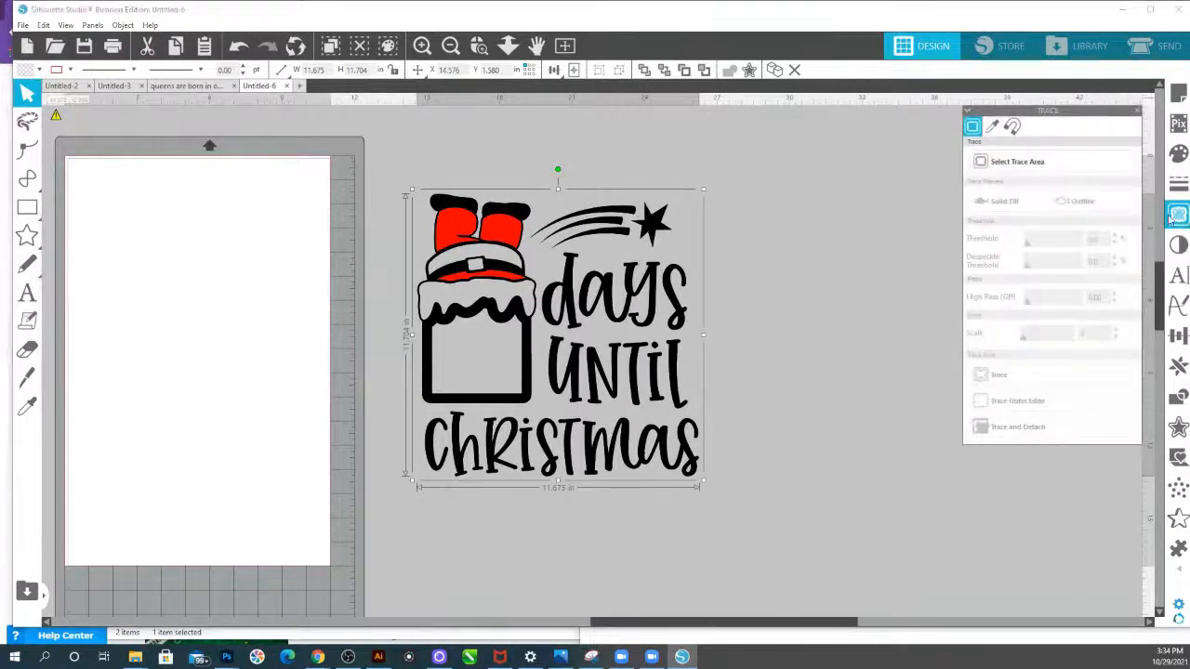
pyautogui.click(1024, 163)
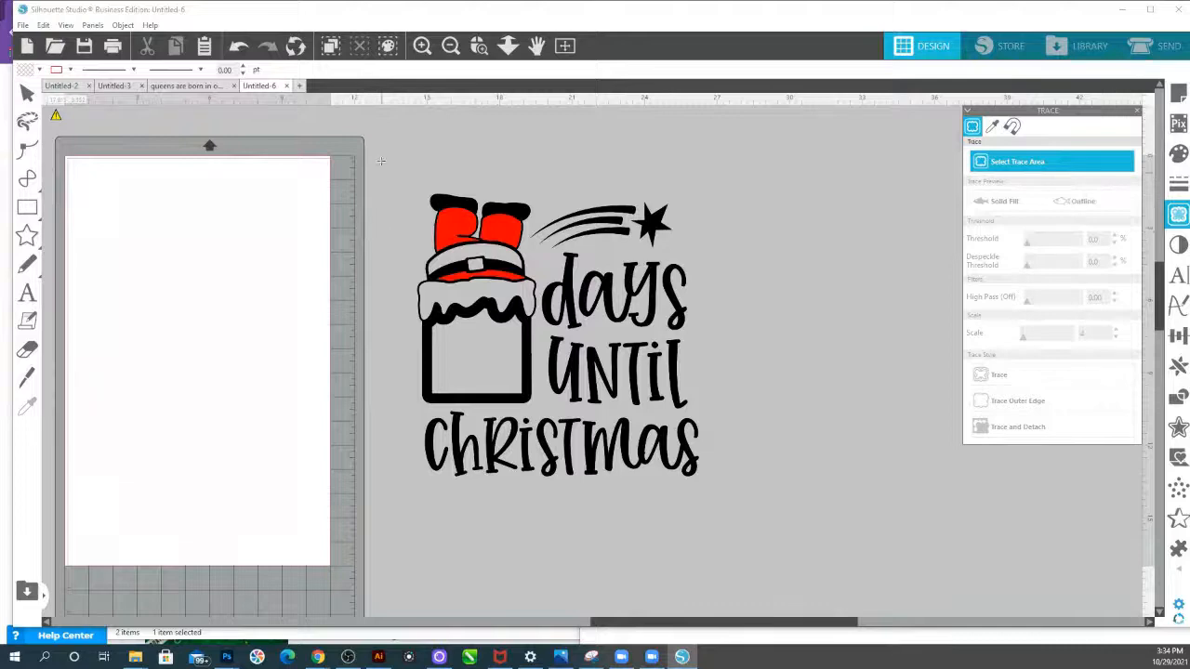
pyautogui.moveTo(380, 161)
pyautogui.mouseDown()
pyautogui.moveTo(775, 563)
pyautogui.moveTo(756, 562)
pyautogui.mouseUp()
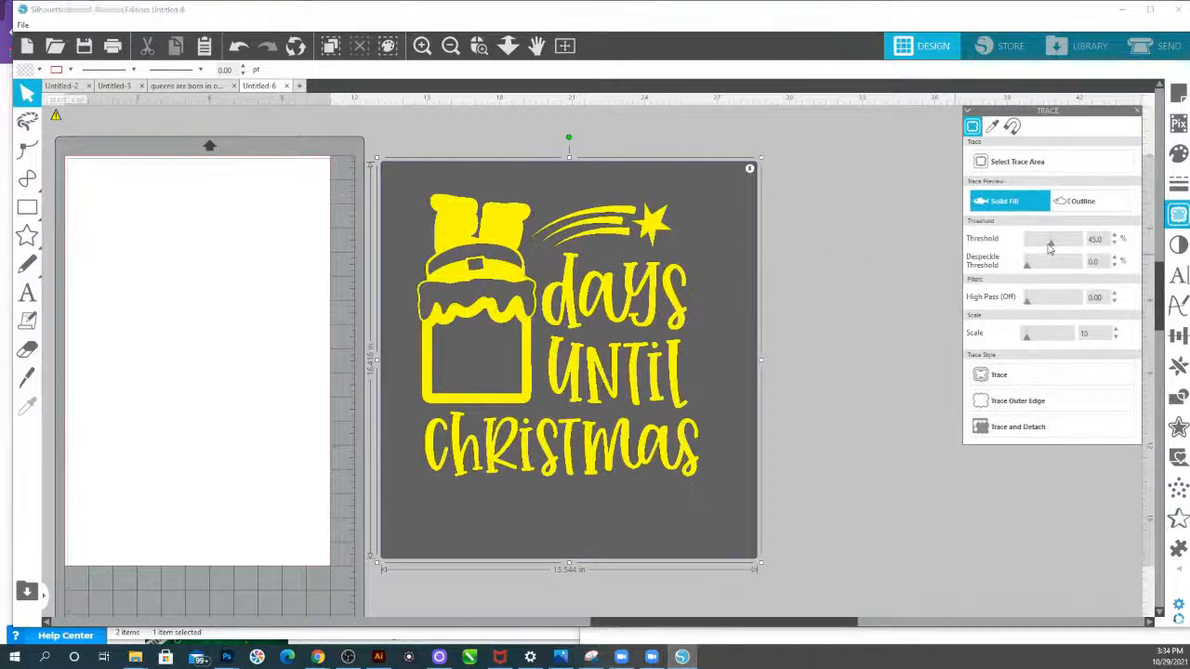
pyautogui.moveTo(1048, 247); pyautogui.dragTo(1030, 247)
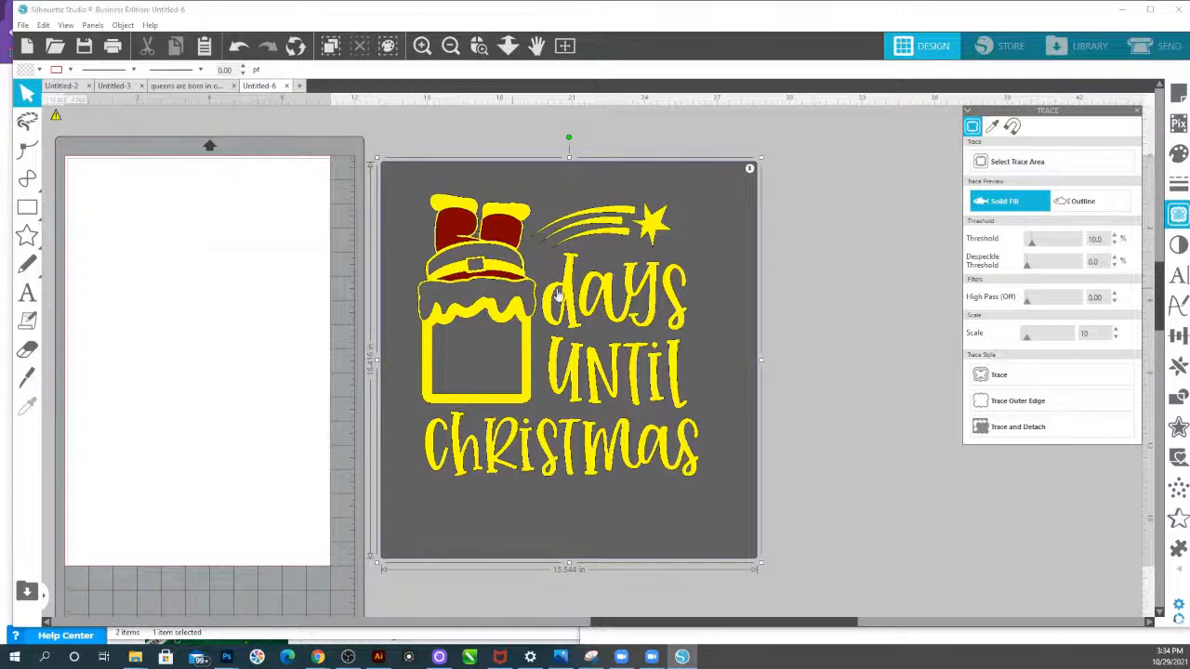
pyautogui.click(999, 377)
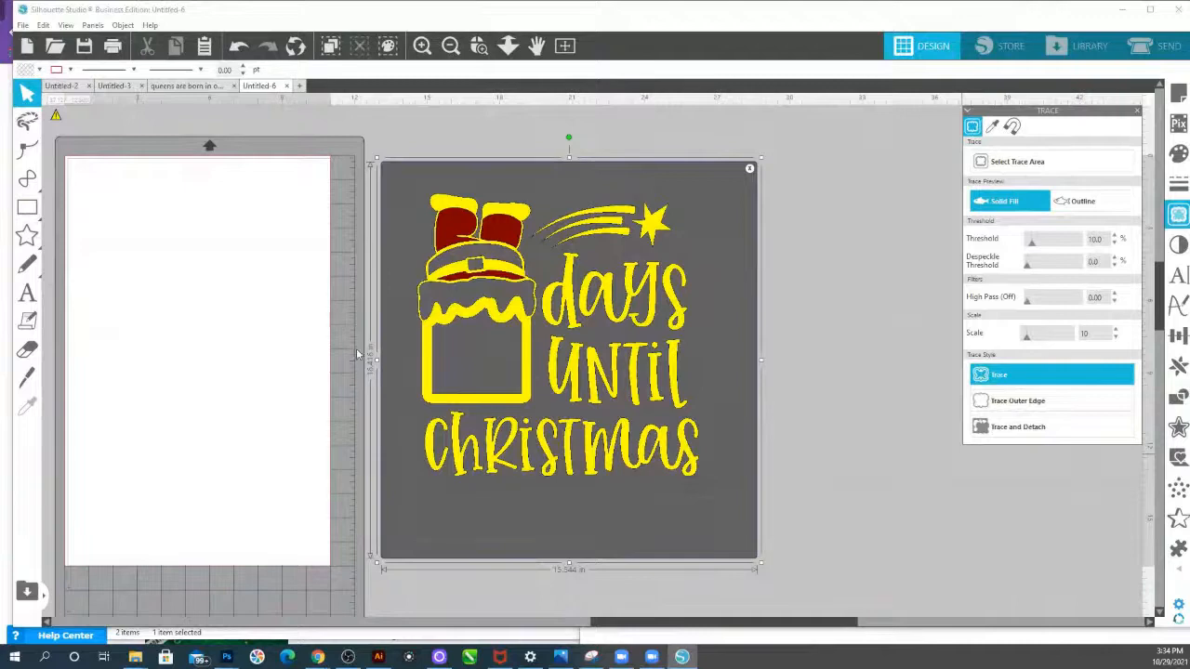
pyautogui.moveTo(527, 287)
pyautogui.mouseDown()
pyautogui.moveTo(550, 212)
pyautogui.moveTo(1084, 278)
pyautogui.moveTo(874, 307)
pyautogui.moveTo(880, 290)
pyautogui.mouseUp()
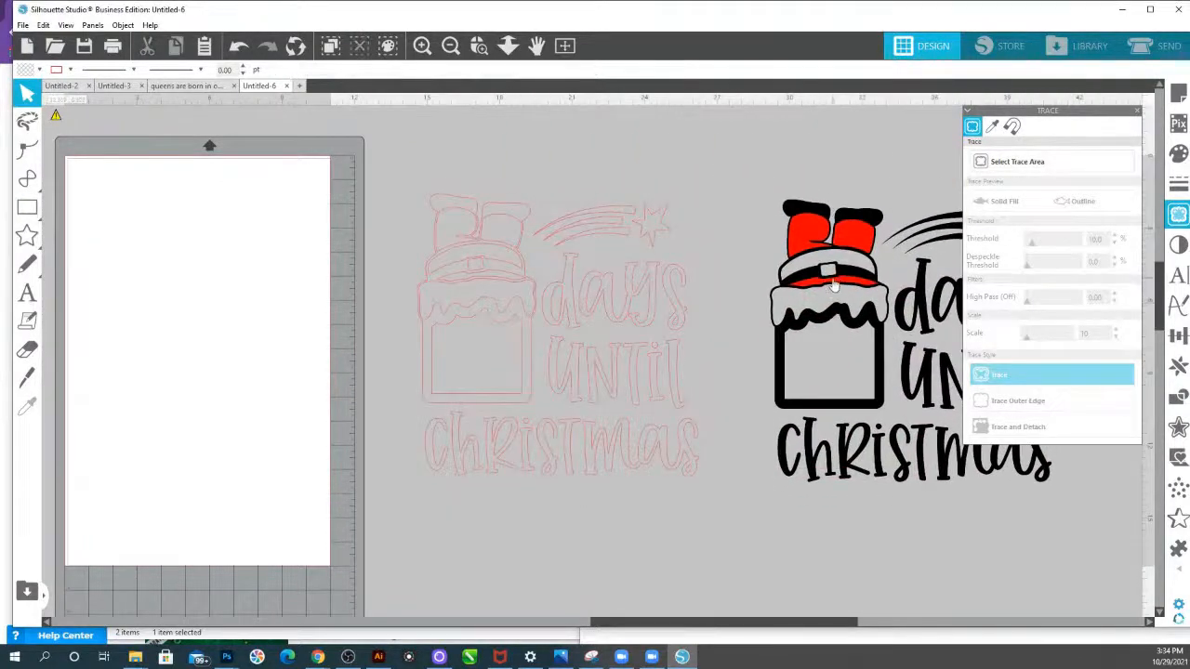
# Fill the traced design with black and release its compound path.
pyautogui.click(600, 290)
pyautogui.rightClick(598, 289)
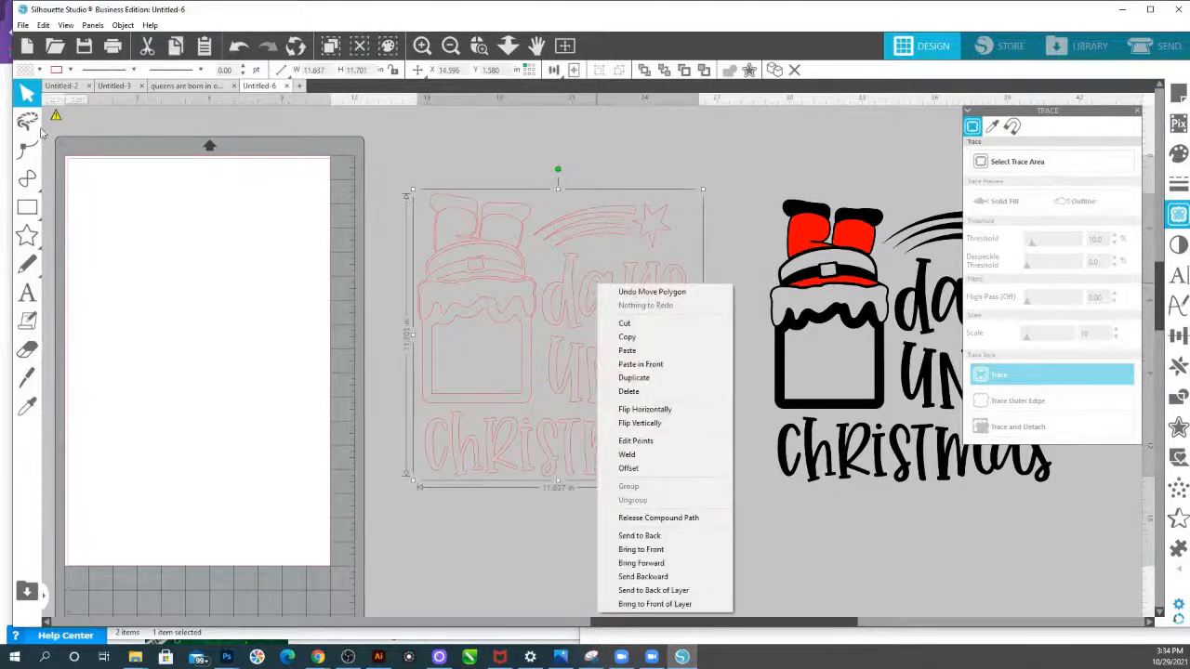
pyautogui.click(37, 70)
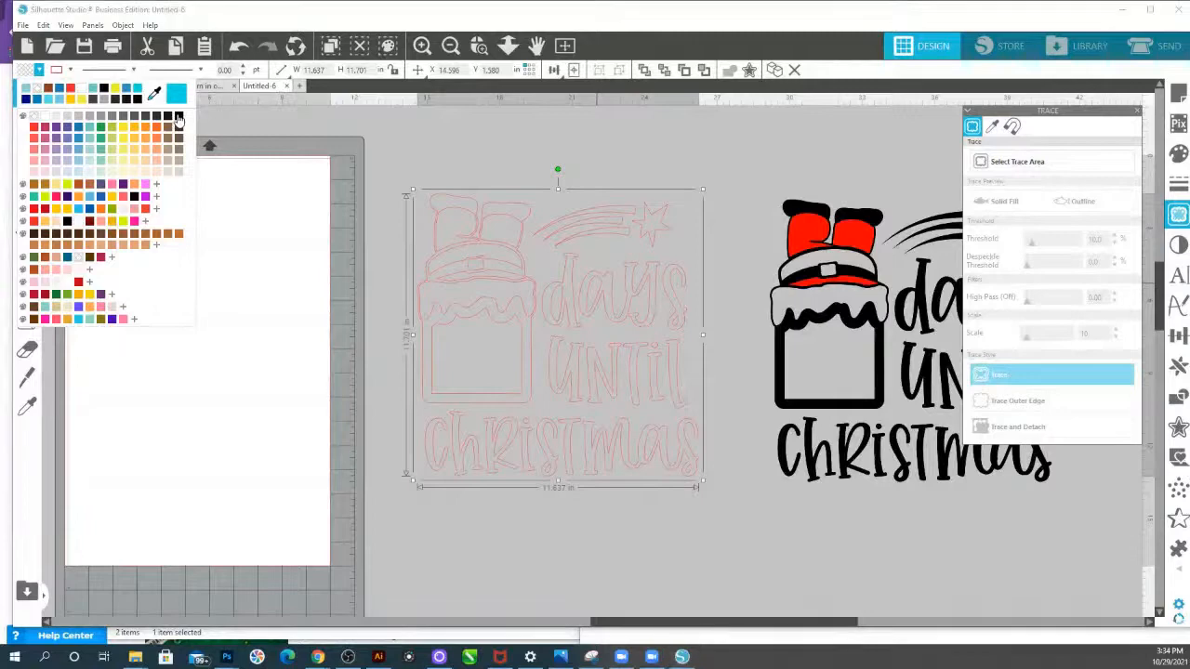
pyautogui.click(178, 119)
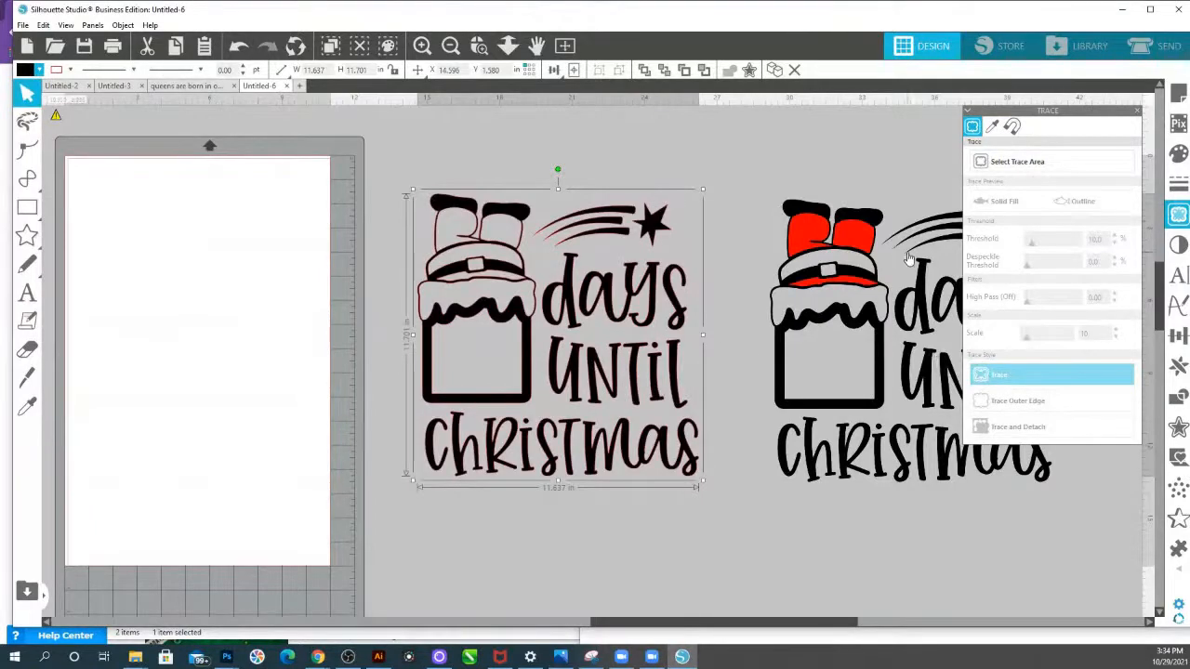
pyautogui.rightClick(507, 256)
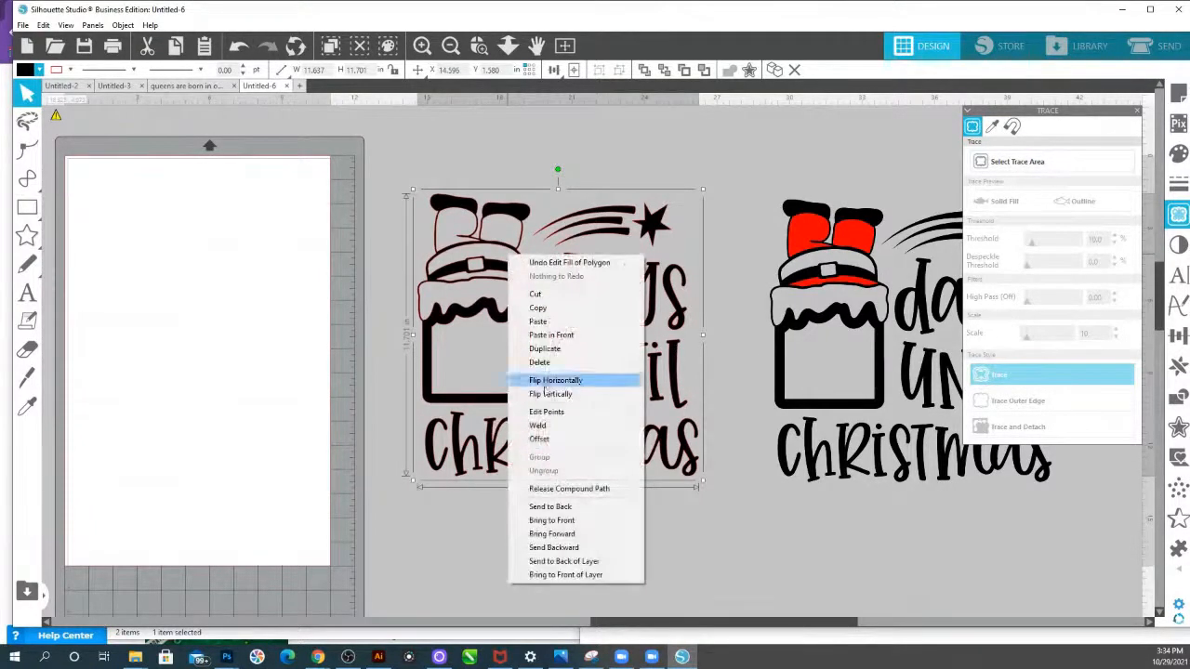
pyautogui.click(552, 488)
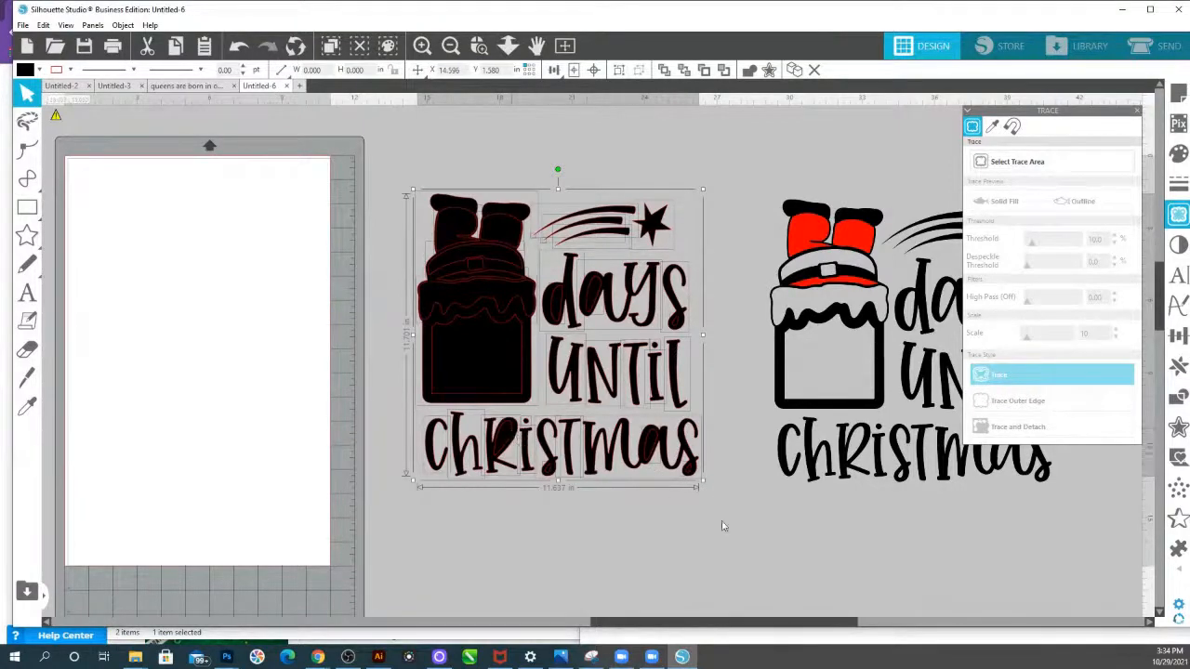
# Make a separate compound path from each of the traced words Christmas, Until and days.
pyautogui.click(686, 507)
pyautogui.moveTo(717, 500); pyautogui.dragTo(415, 427)
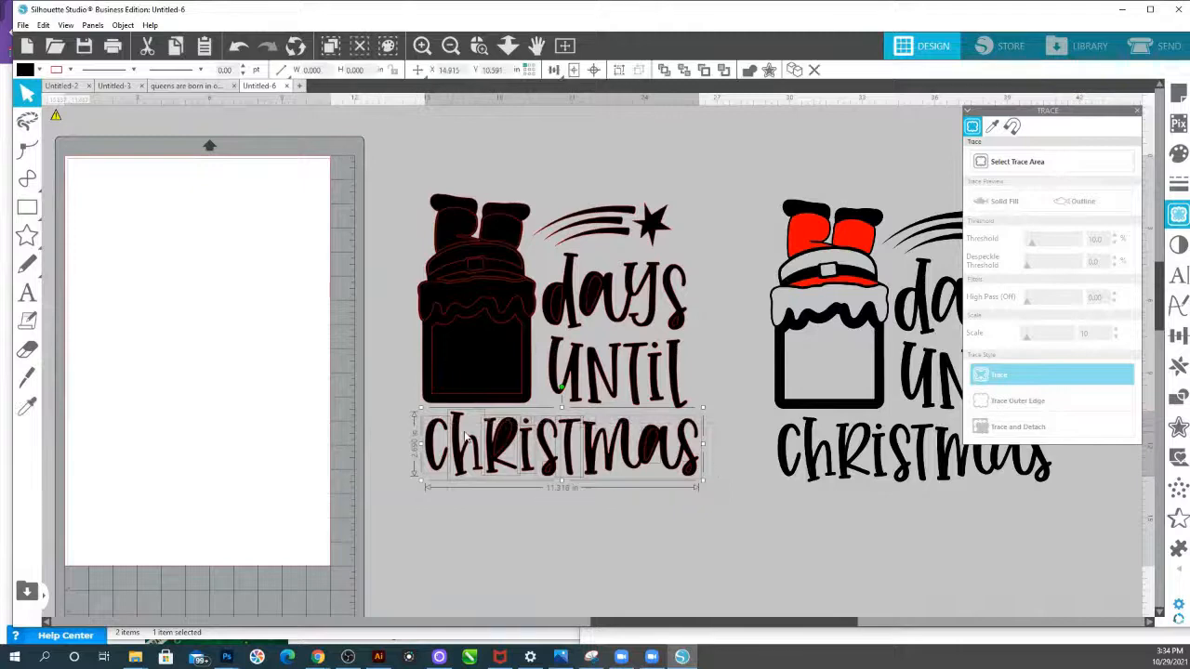
pyautogui.rightClick(465, 435)
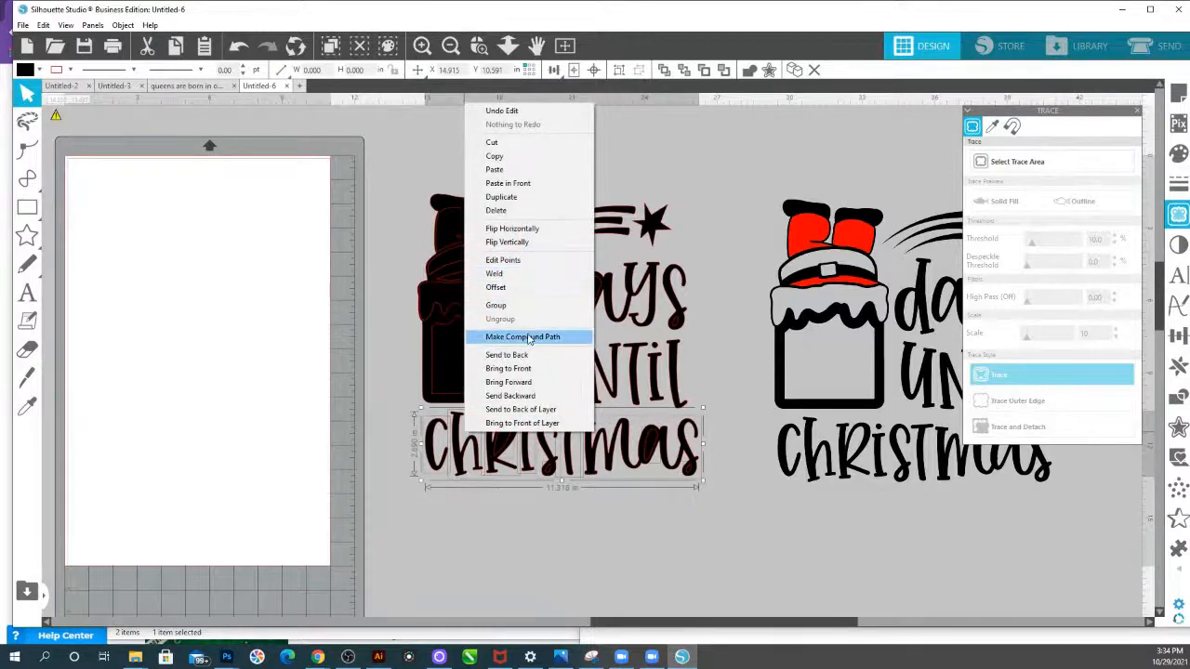
pyautogui.click(527, 337)
pyautogui.click(566, 353)
pyautogui.rightClick(568, 354)
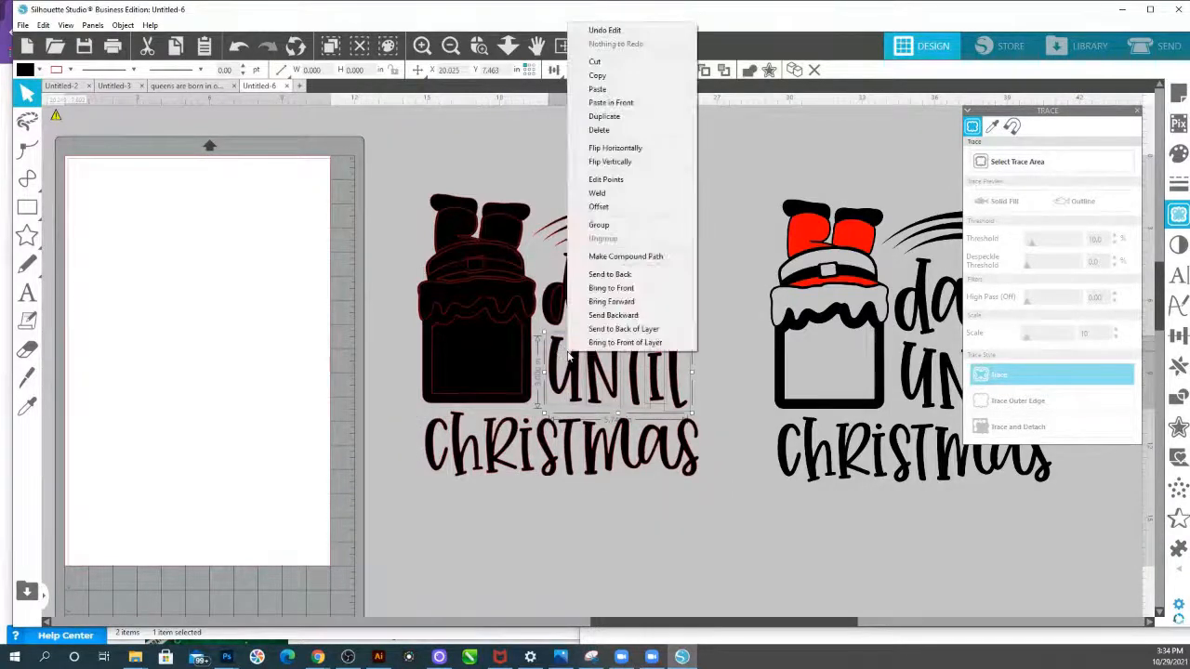
pyautogui.click(625, 256)
pyautogui.click(547, 292)
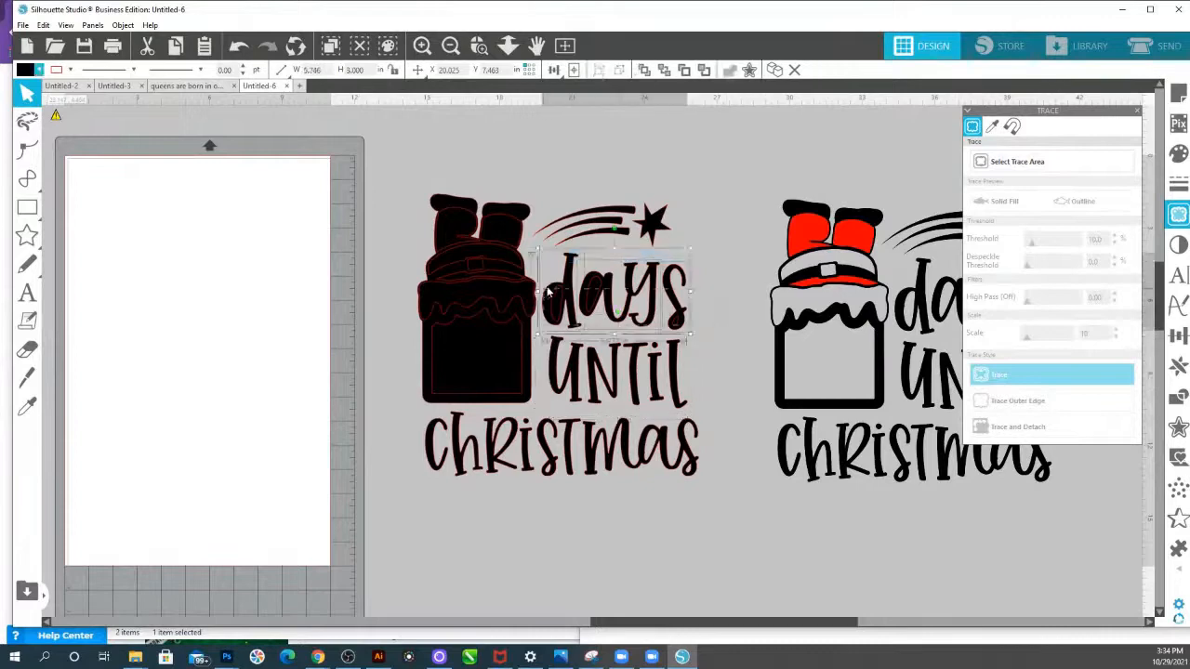
pyautogui.rightClick(548, 285)
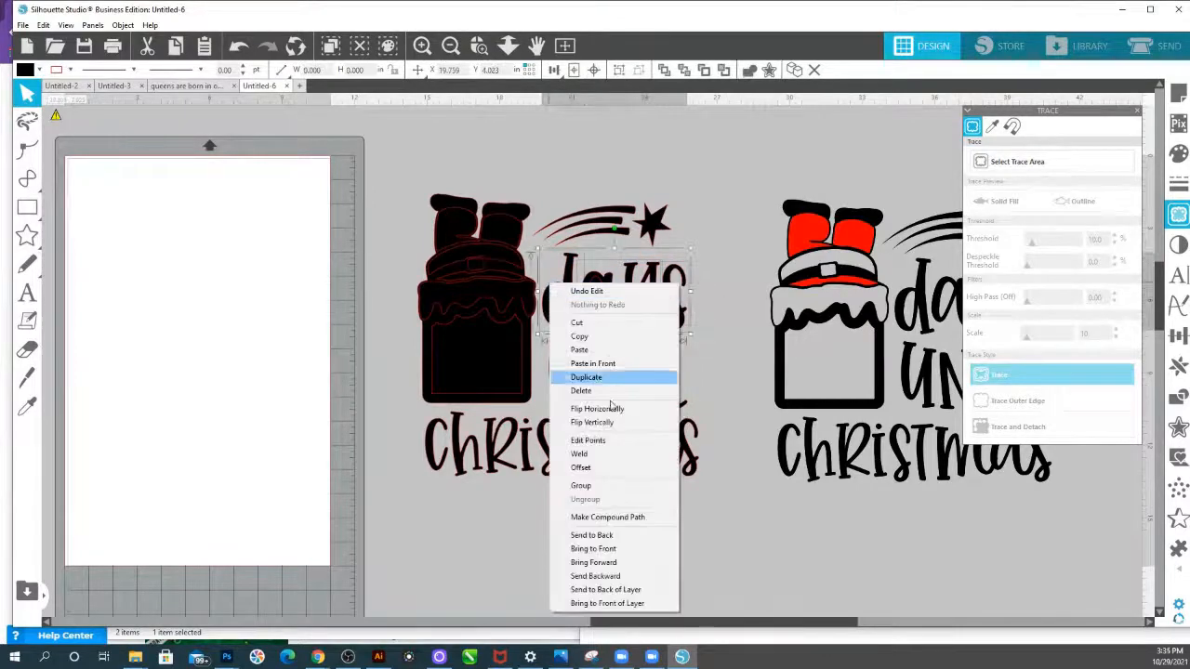
pyautogui.click(606, 518)
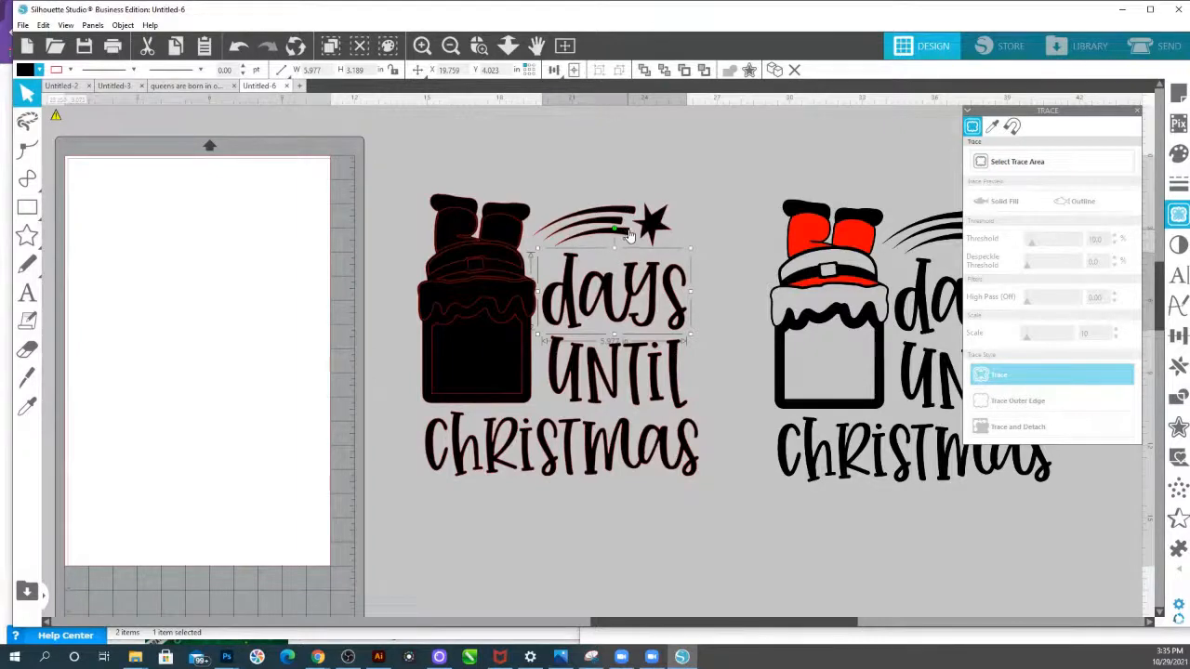
# Fill both of Santa's legs and the suit strip below the belt in the traced design with red F01E1E.
pyautogui.click(504, 225)
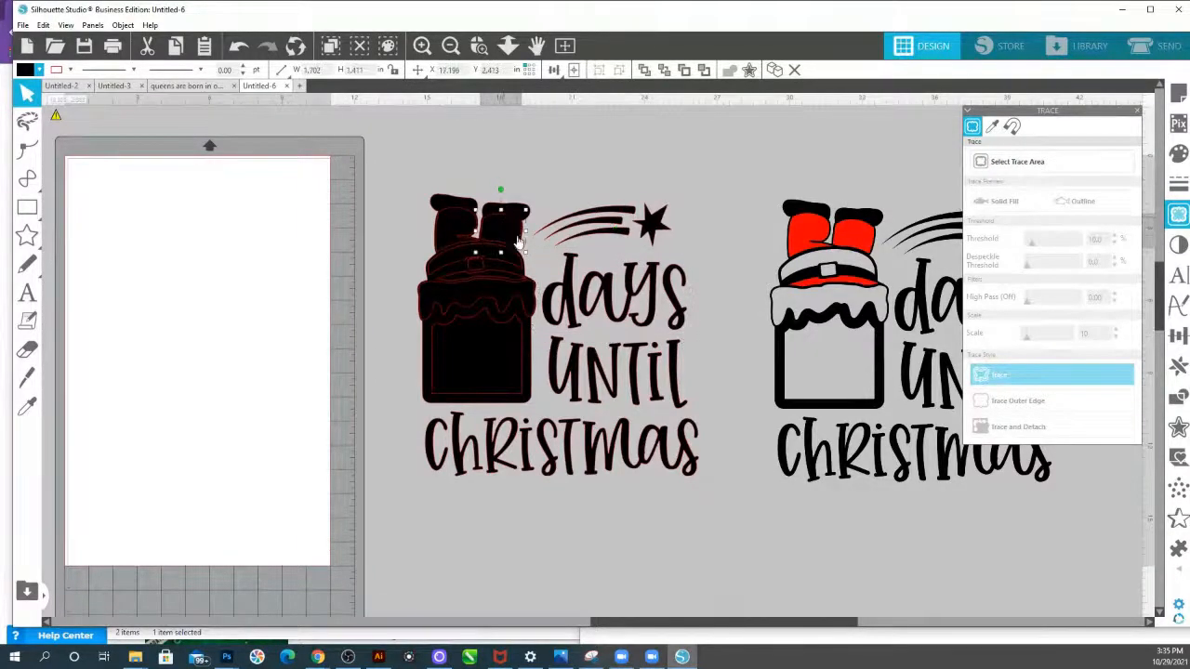
pyautogui.click(467, 226)
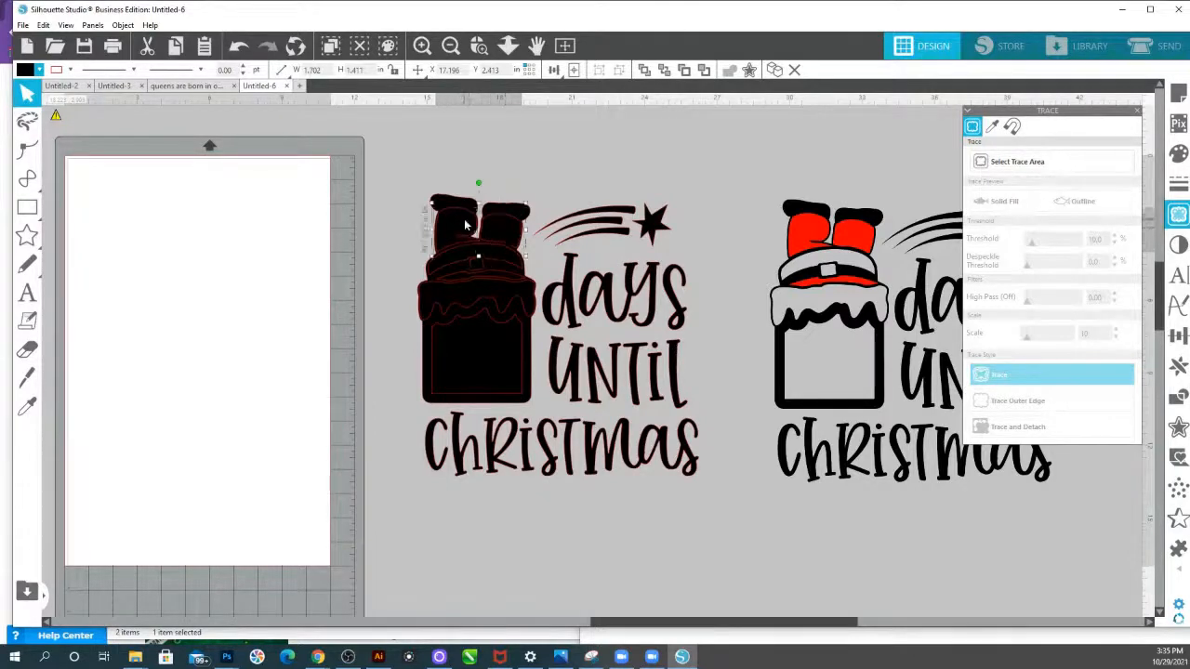
pyautogui.click(507, 283)
pyautogui.click(37, 70)
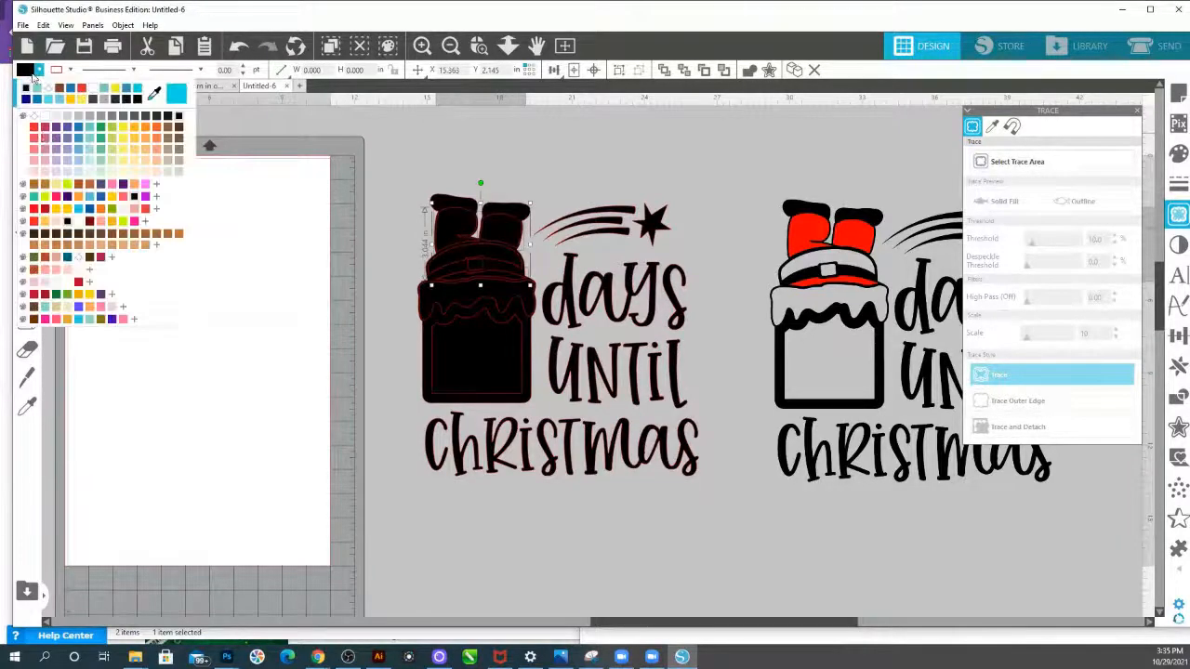
pyautogui.click(34, 226)
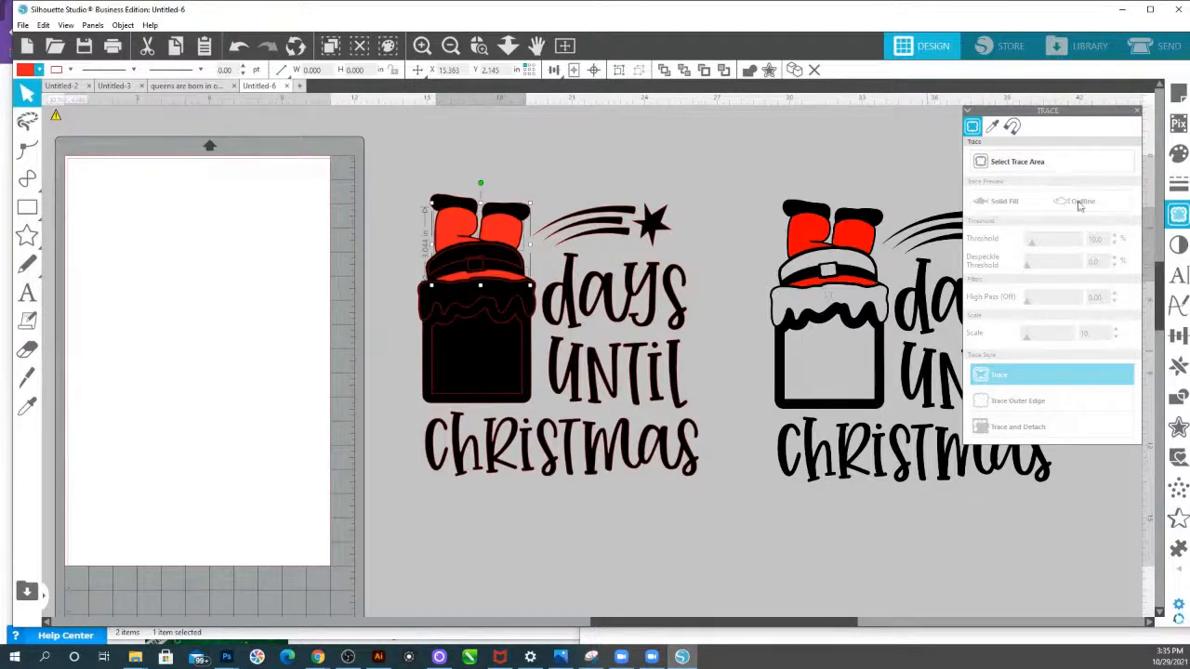
# Show the advanced fill options and highlight the hex code of the red fill.
pyautogui.click(1177, 153)
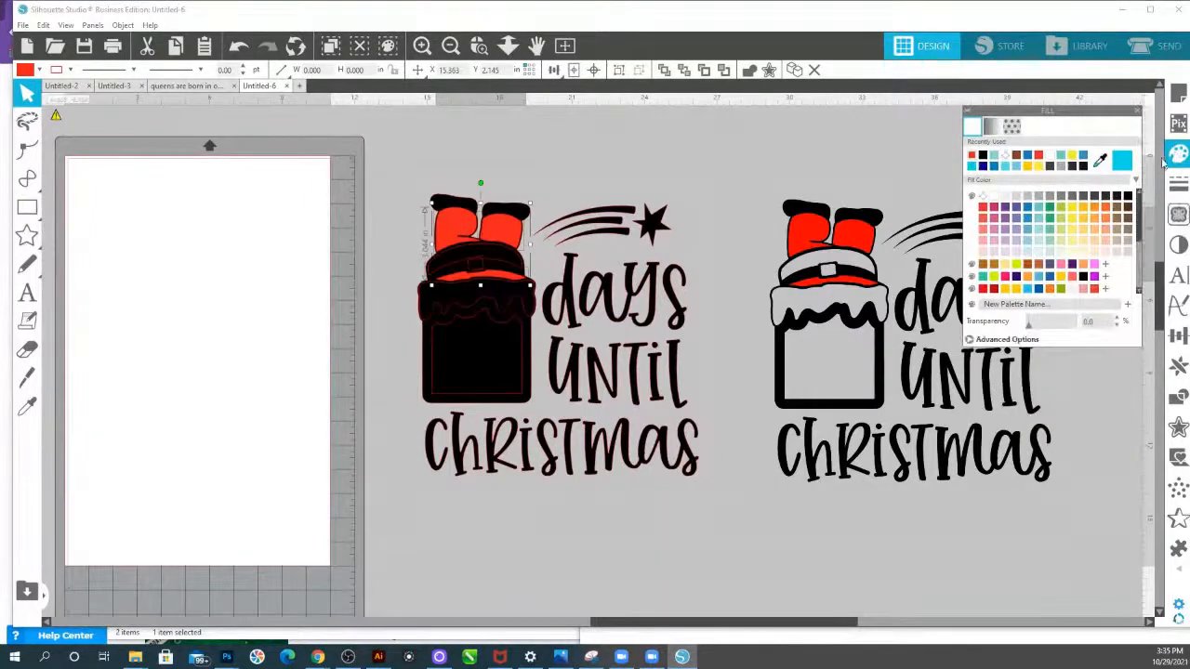
pyautogui.click(969, 340)
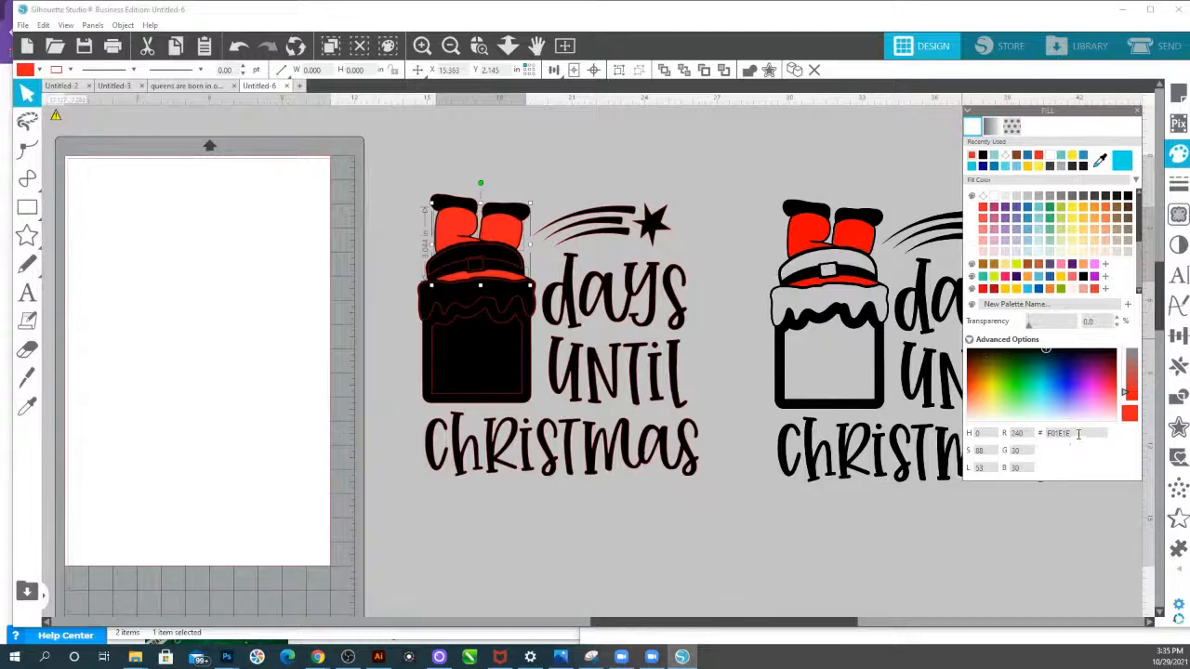
pyautogui.moveTo(1078, 434); pyautogui.dragTo(1045, 433)
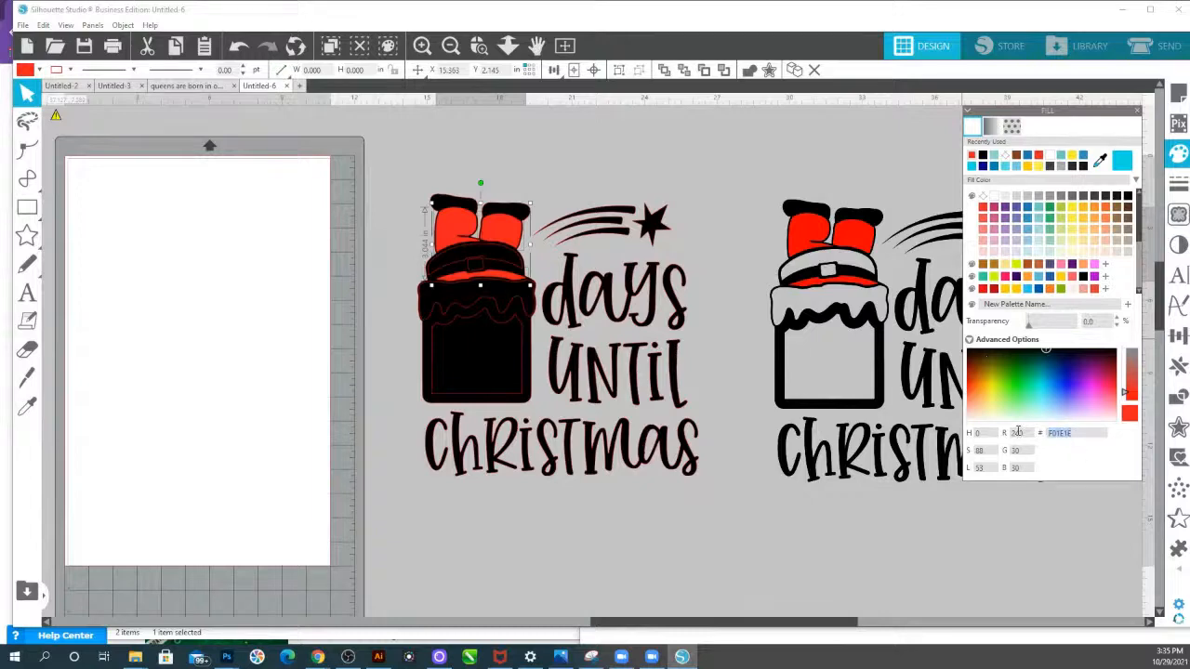
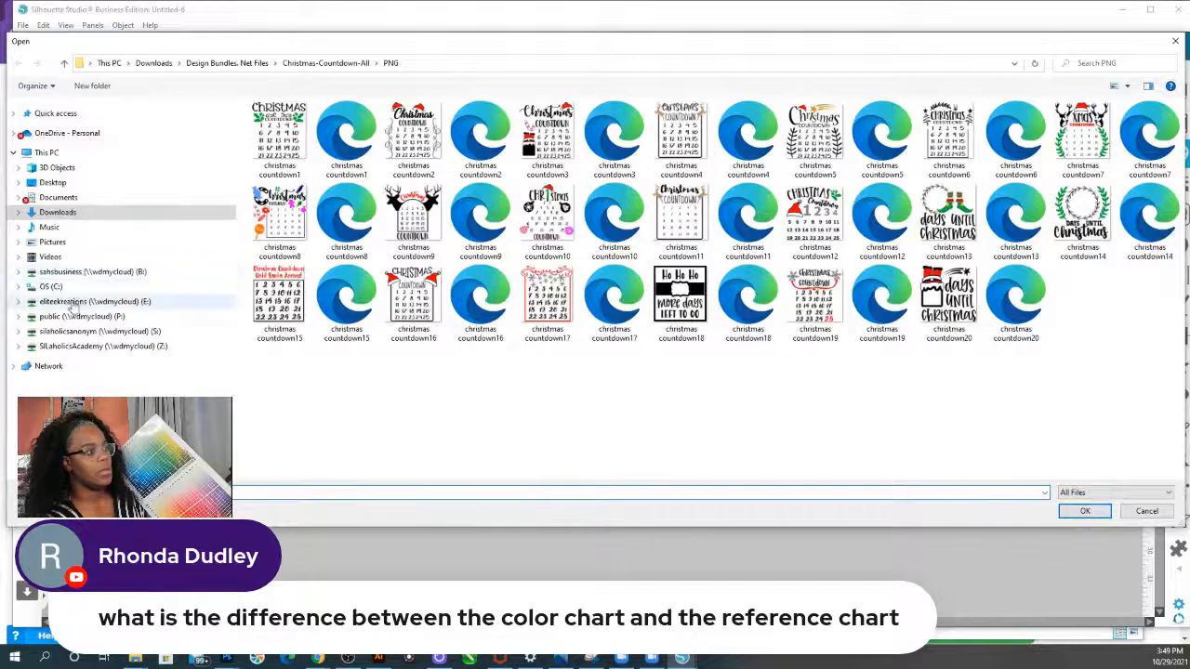
# Search the eliteekreations (E:) network drive for "color chart" in the file open dialog.
pyautogui.click(84, 301)
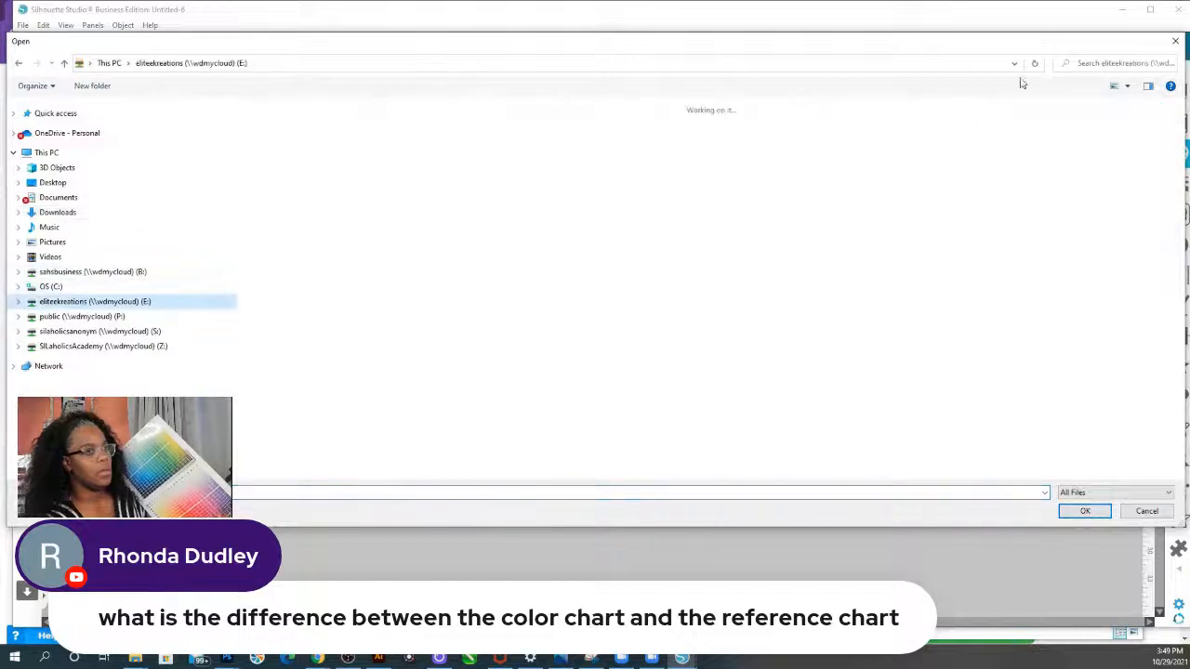
pyautogui.click(1086, 65)
pyautogui.write('color chart')
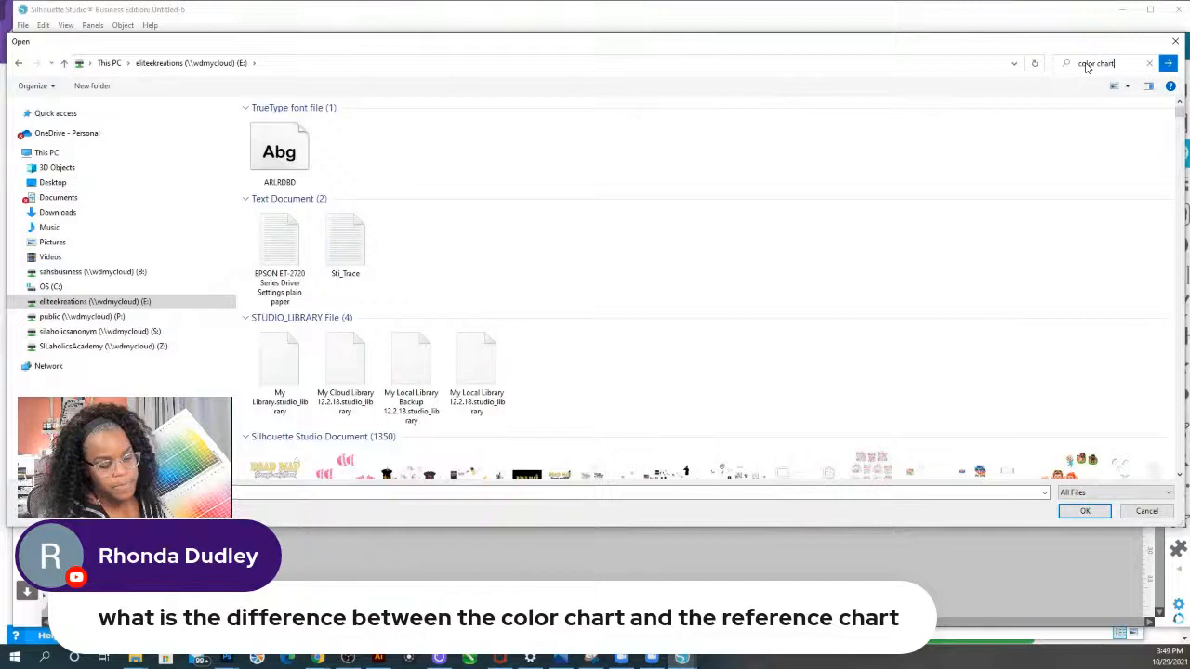
pyautogui.press('Tab')
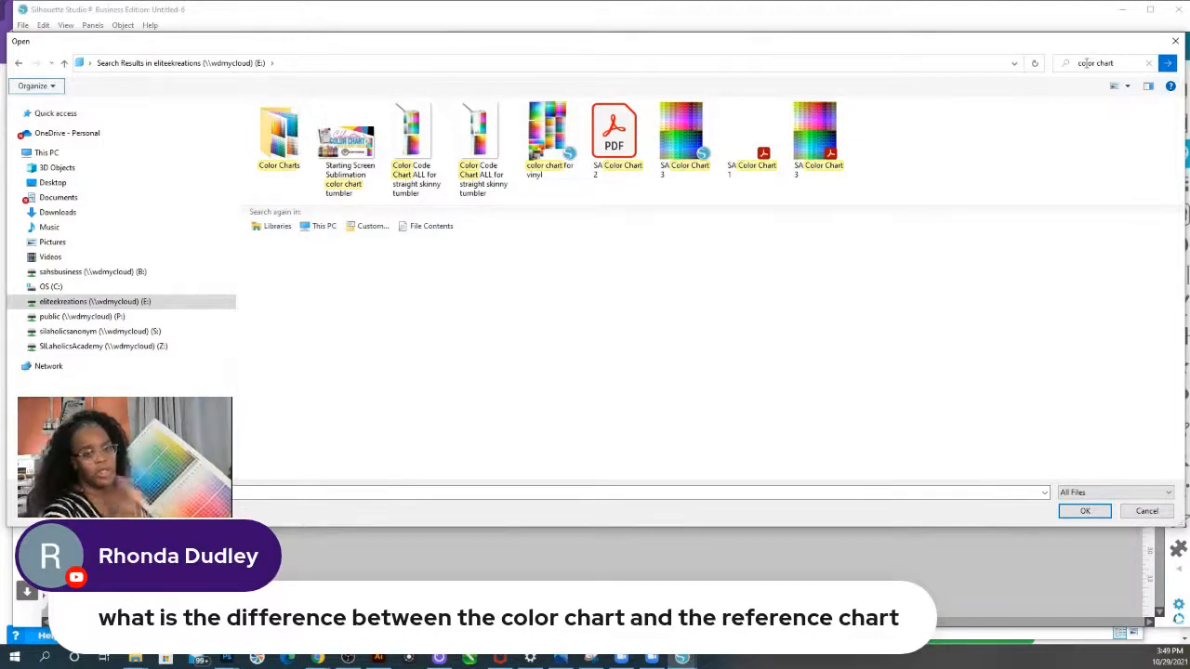
# Open the Silhouette Studio file Color Reference Chart 1 from Color Charts > Color Code & Reference Charts.
pyautogui.click(284, 149)
pyautogui.doubleClick(284, 149)
pyautogui.doubleClick(279, 121)
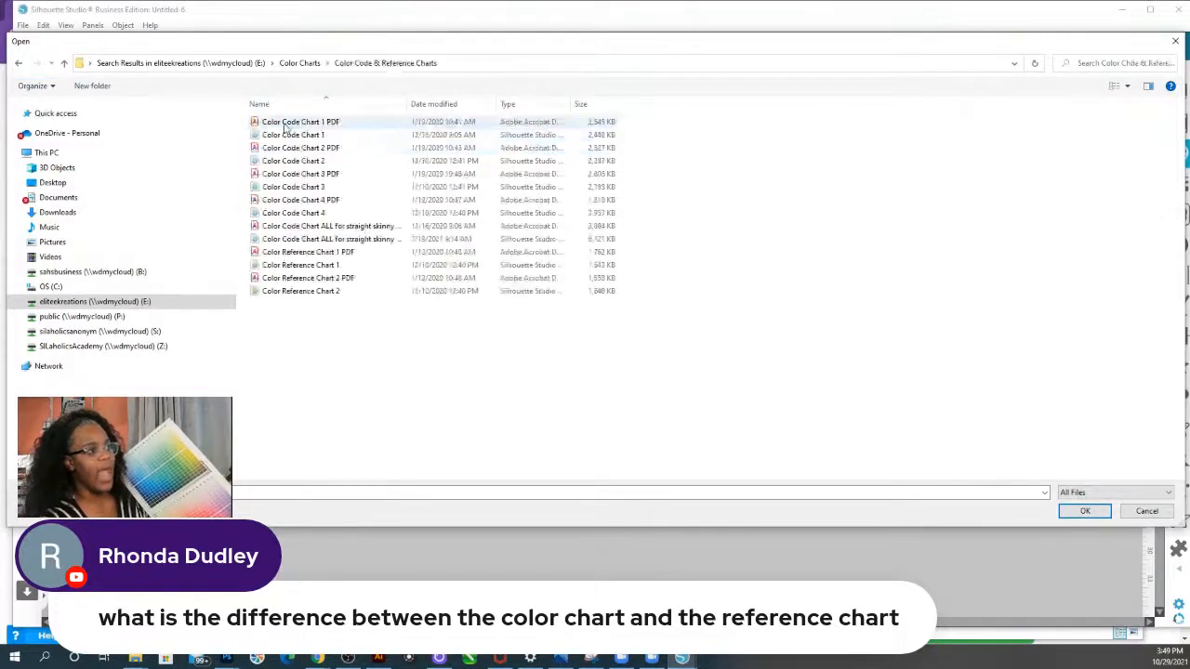
pyautogui.click(324, 268)
pyautogui.doubleClick(323, 268)
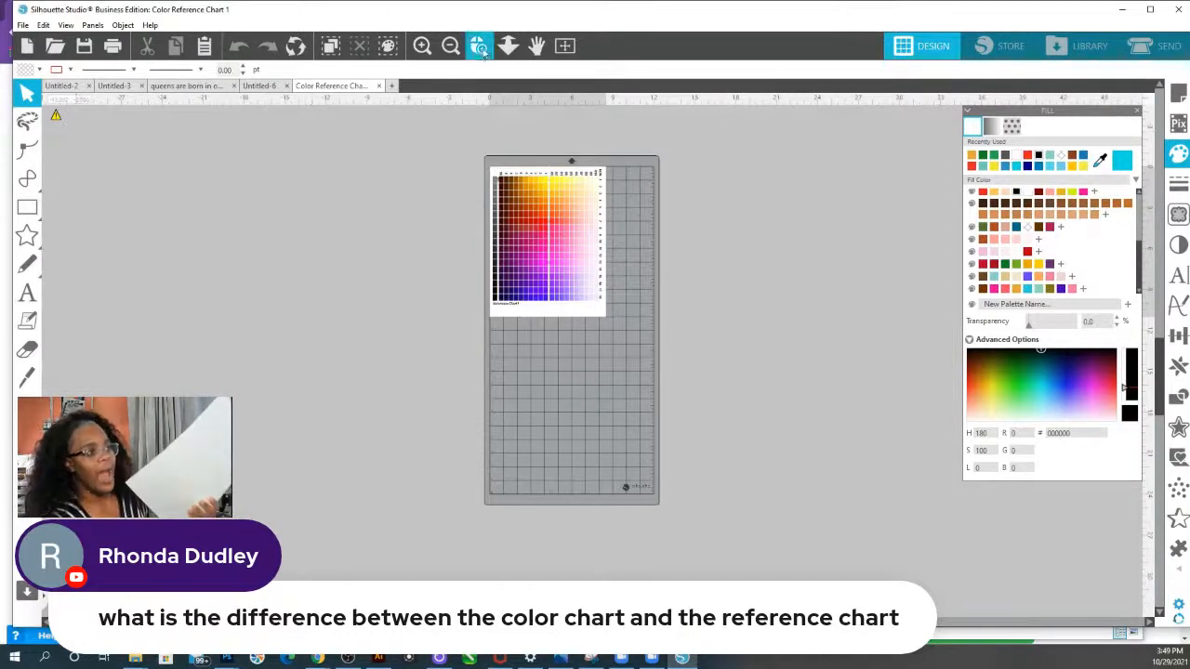
# Draw a rectangle about 1.09 by 1.08 in off the page to the left of the reference chart.
pyautogui.click(481, 51)
pyautogui.moveTo(483, 158); pyautogui.dragTo(668, 278)
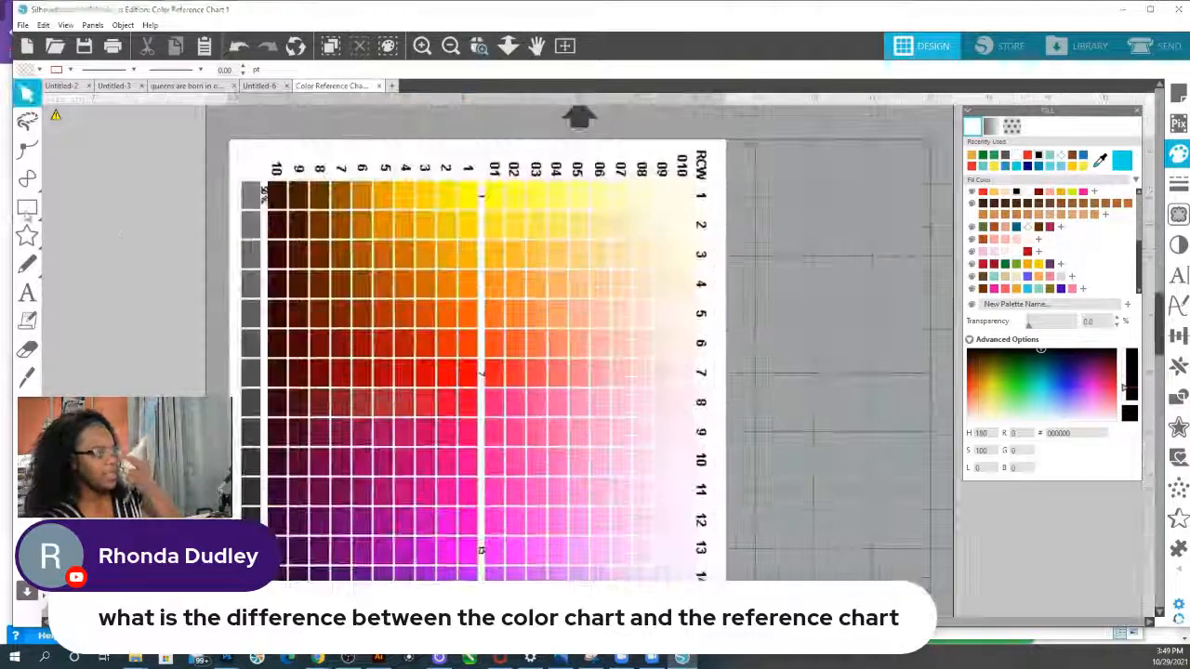
pyautogui.click(27, 216)
pyautogui.click(86, 206)
pyautogui.moveTo(104, 149); pyautogui.dragTo(177, 221)
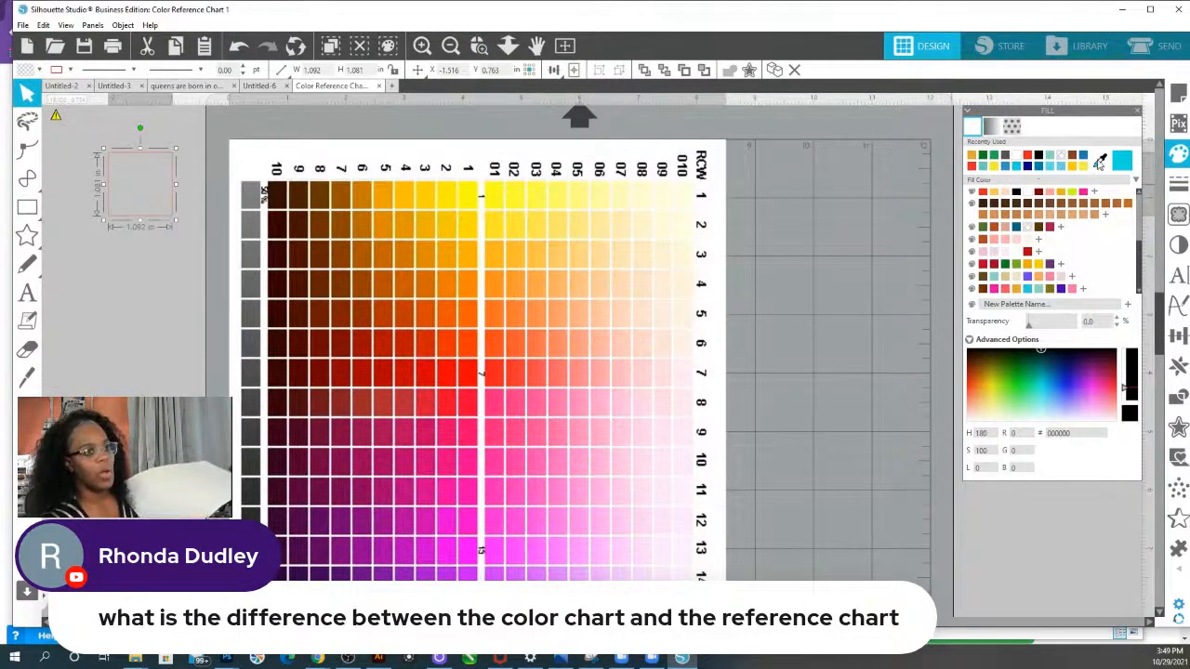
# Fill the rectangle with the pink FF247E sampled from row 8, column 01 of the reference chart.
pyautogui.click(1098, 162)
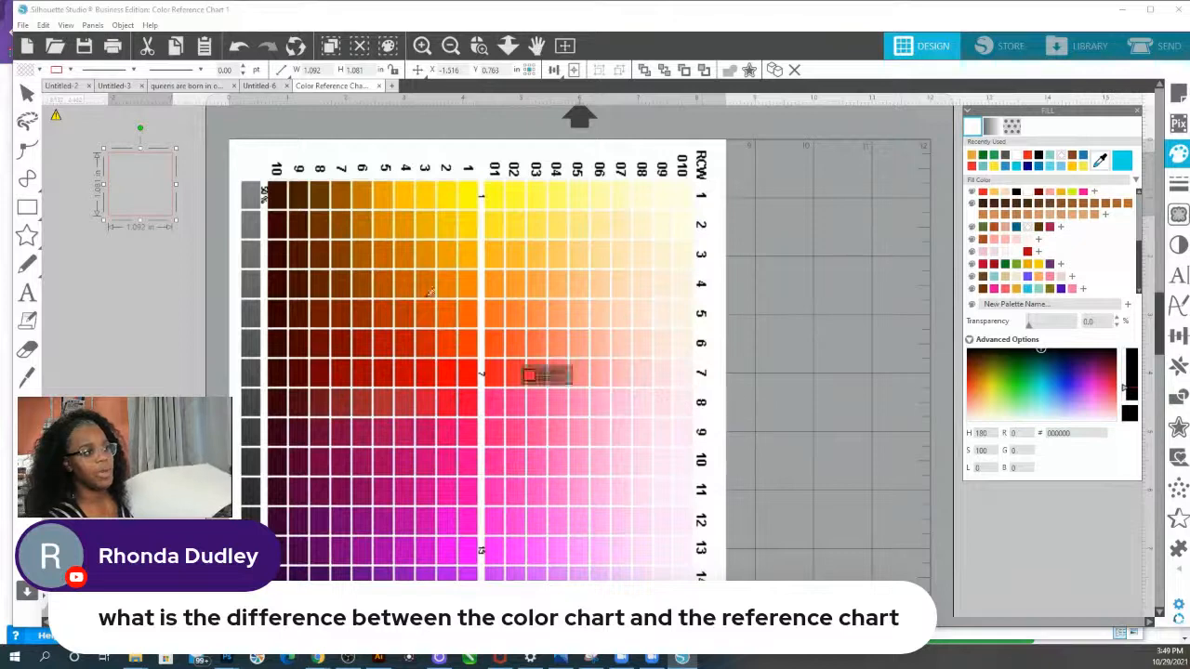
pyautogui.click(498, 402)
pyautogui.rightClick(154, 198)
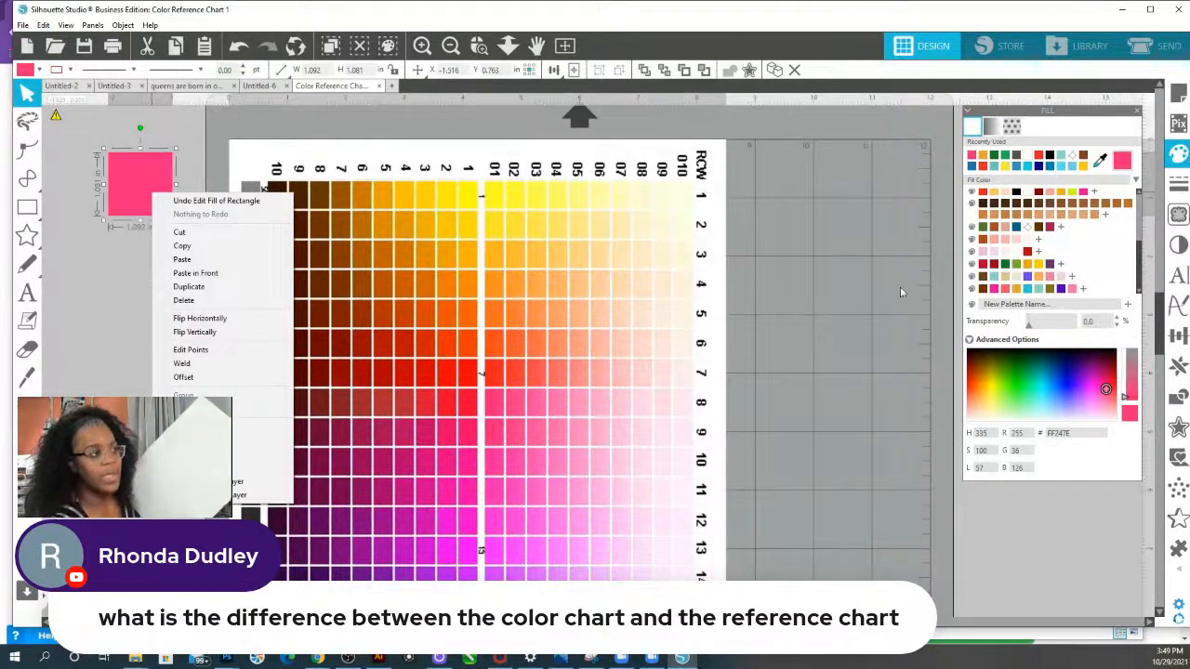
pyautogui.rightClick(147, 185)
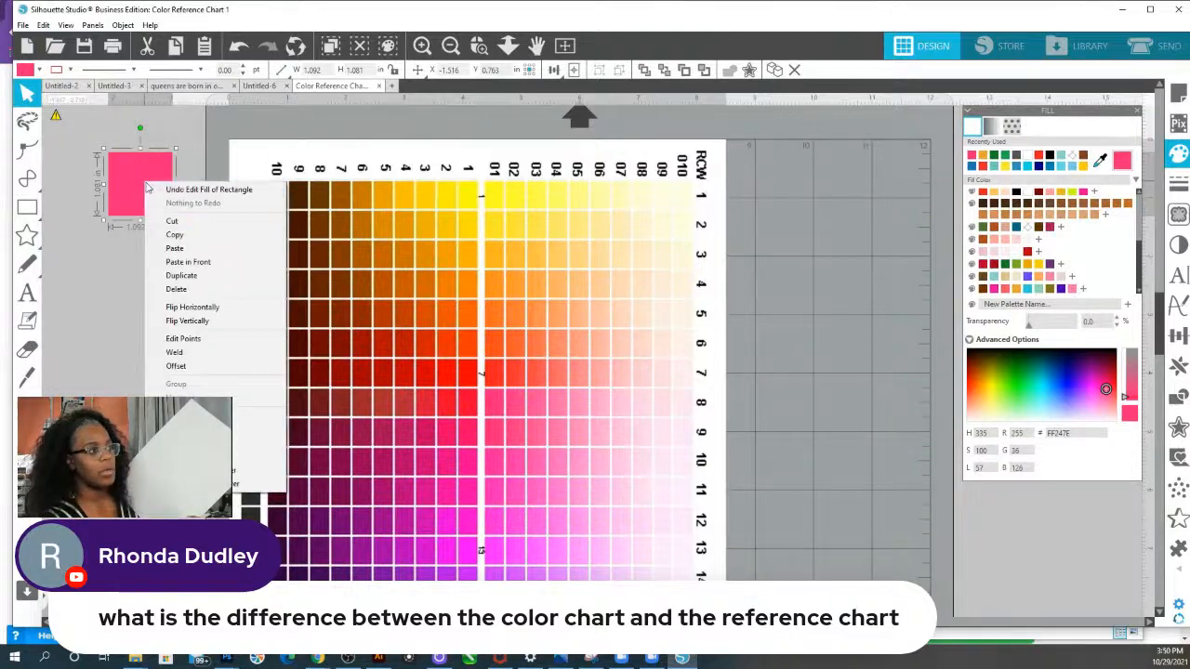
# Copy the pink rectangle from the reference chart document and paste it into the Untitled-6 design.
pyautogui.click(174, 235)
pyautogui.click(260, 85)
pyautogui.rightClick(376, 190)
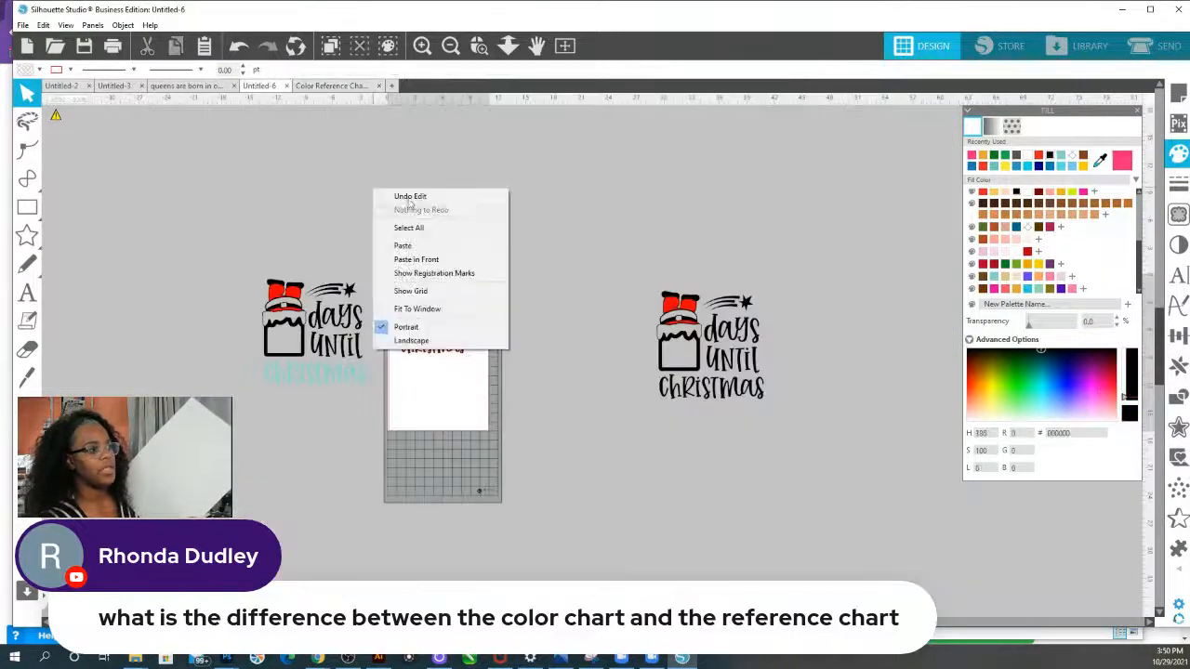
pyautogui.click(403, 246)
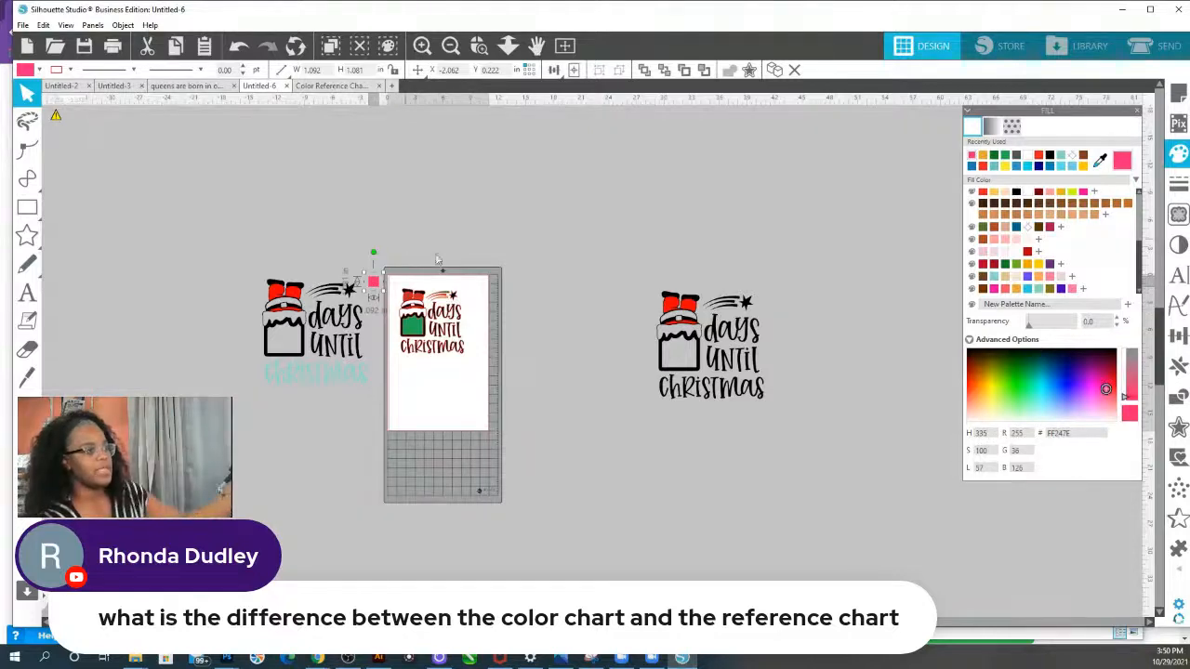
# Ungroup the countdown design on the page and fill the words "days", "until" and "christmas" with the pink FF247E.
pyautogui.click(479, 46)
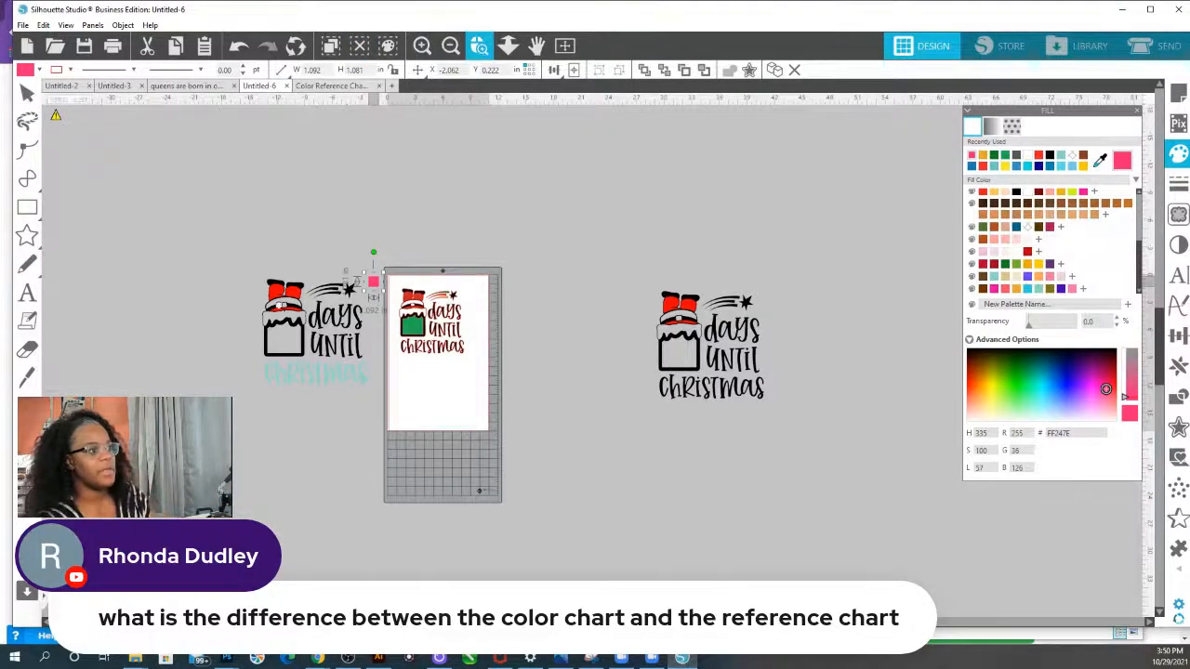
pyautogui.moveTo(562, 348); pyautogui.dragTo(311, 262)
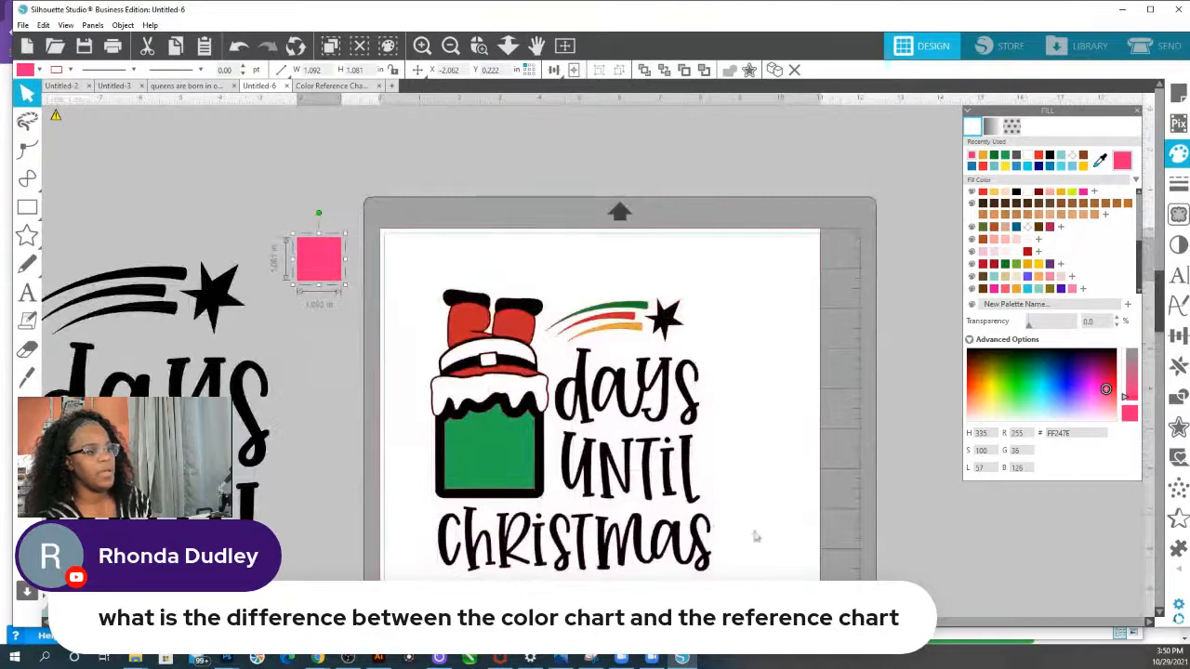
pyautogui.moveTo(768, 563); pyautogui.dragTo(623, 401)
pyautogui.rightClick(663, 381)
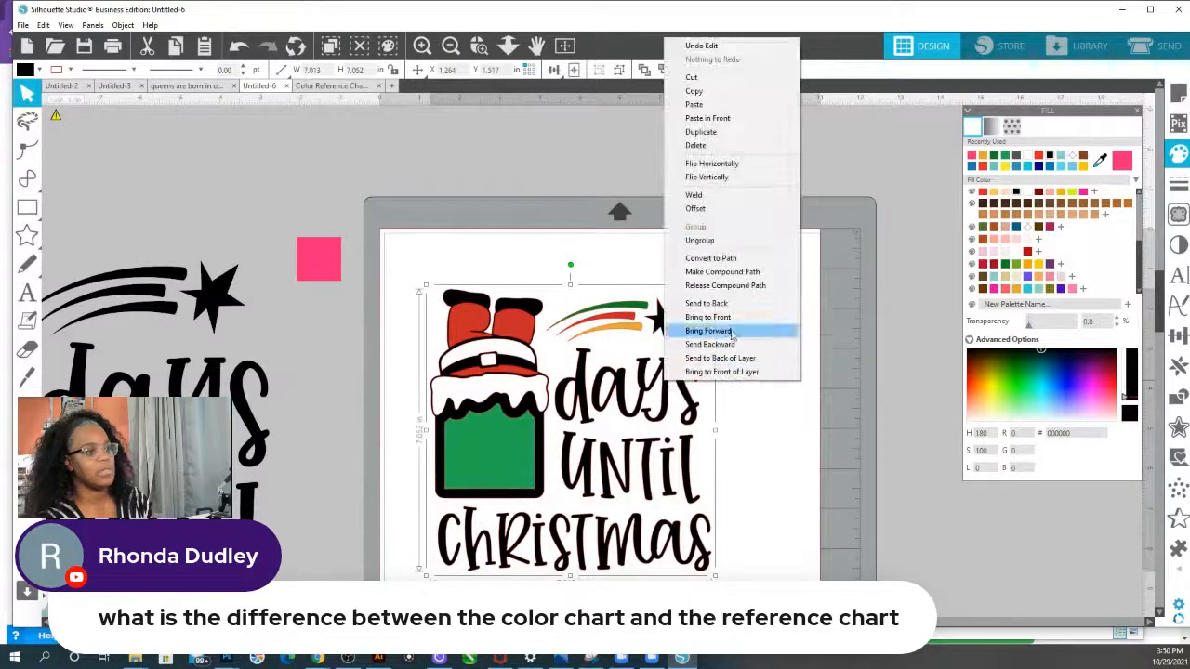
pyautogui.click(718, 242)
pyautogui.moveTo(794, 569); pyautogui.dragTo(642, 409)
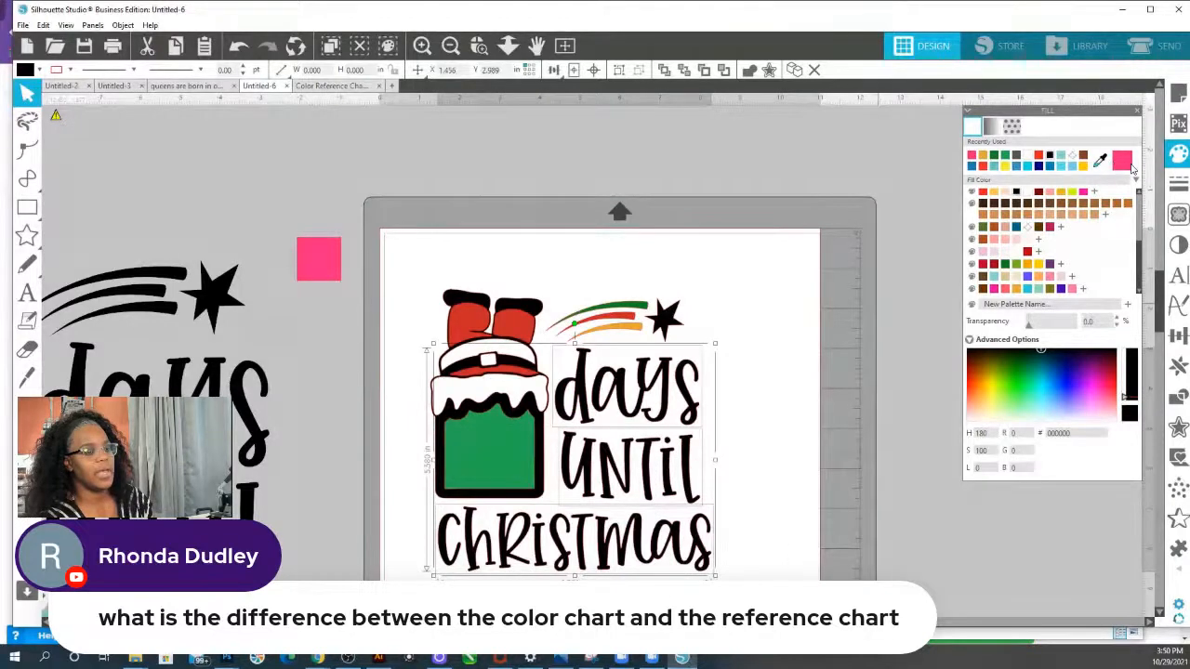
pyautogui.click(1124, 164)
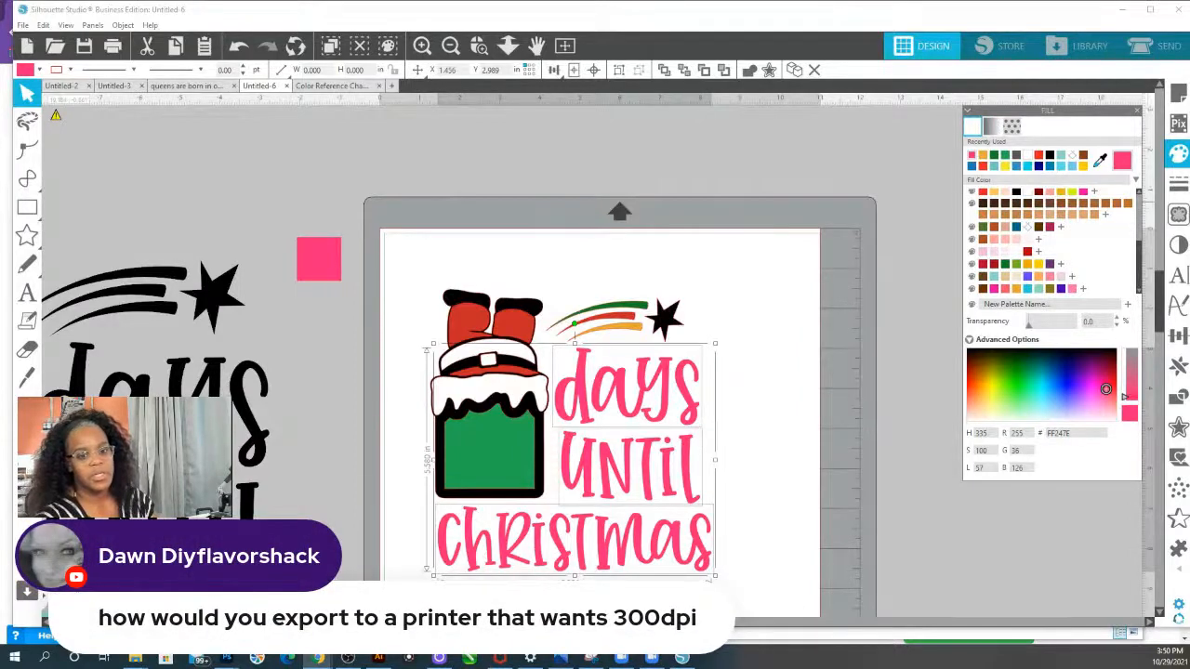
# Set the whole countdown design's line color to transparent and scale the design down to about 3.85 by 3.87 in.
pyautogui.click(508, 45)
pyautogui.scroll(-3, 658, 498)
pyautogui.click(649, 444)
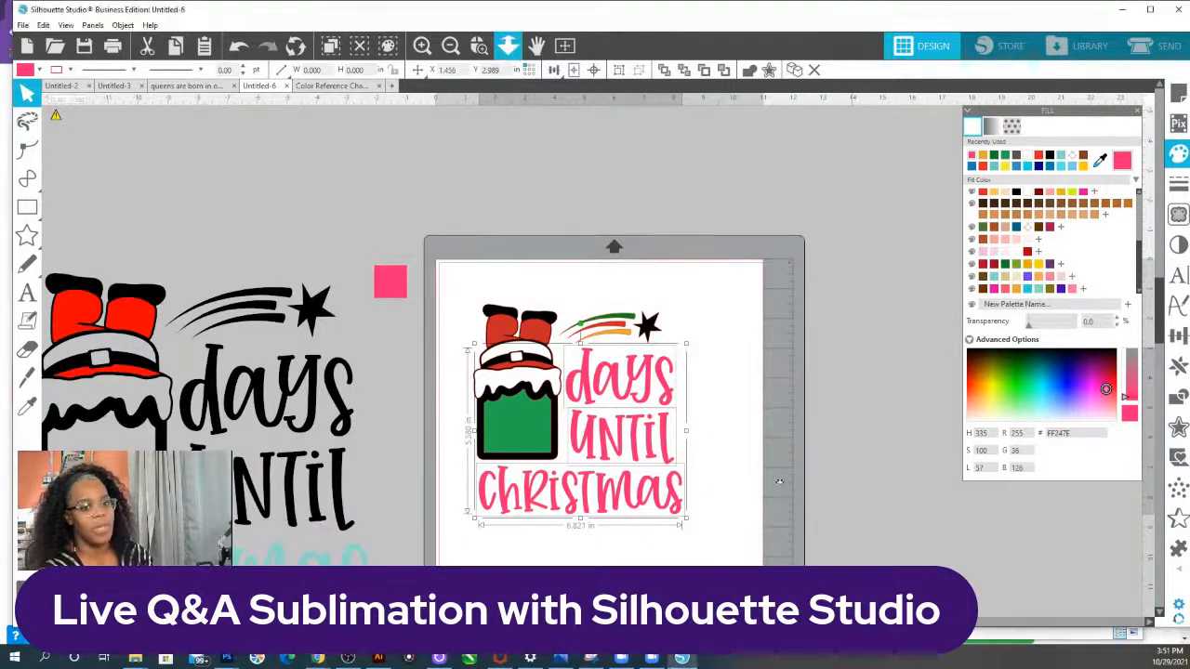
pyautogui.scroll(-5, 779, 482)
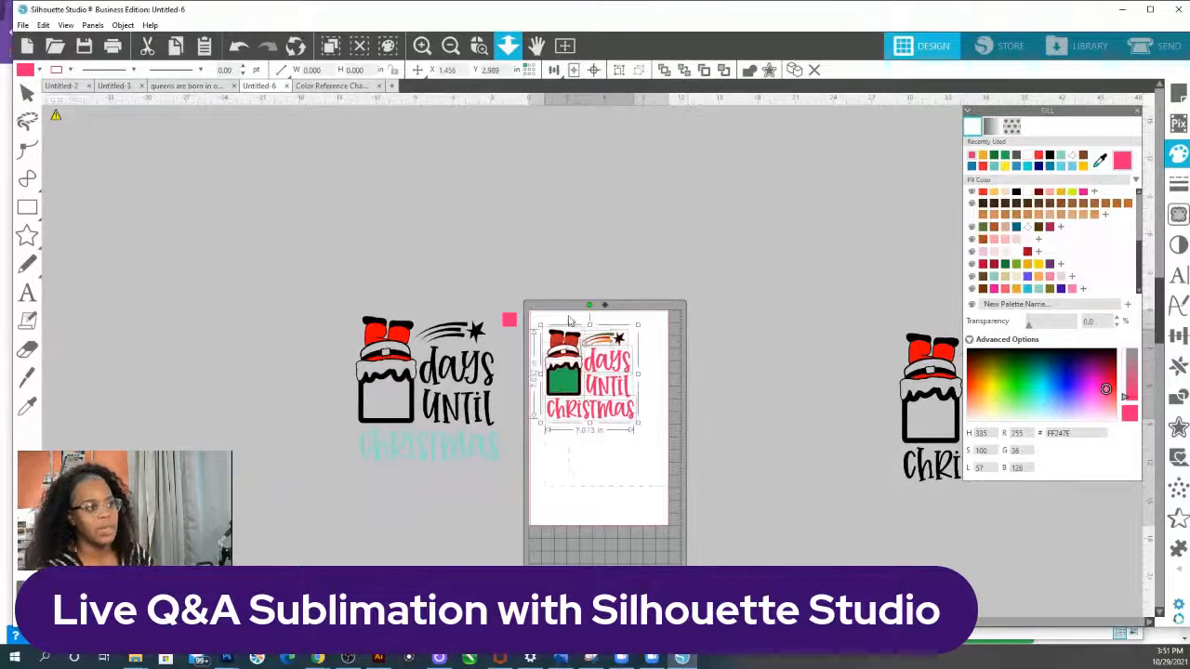
pyautogui.click(70, 70)
pyautogui.click(213, 117)
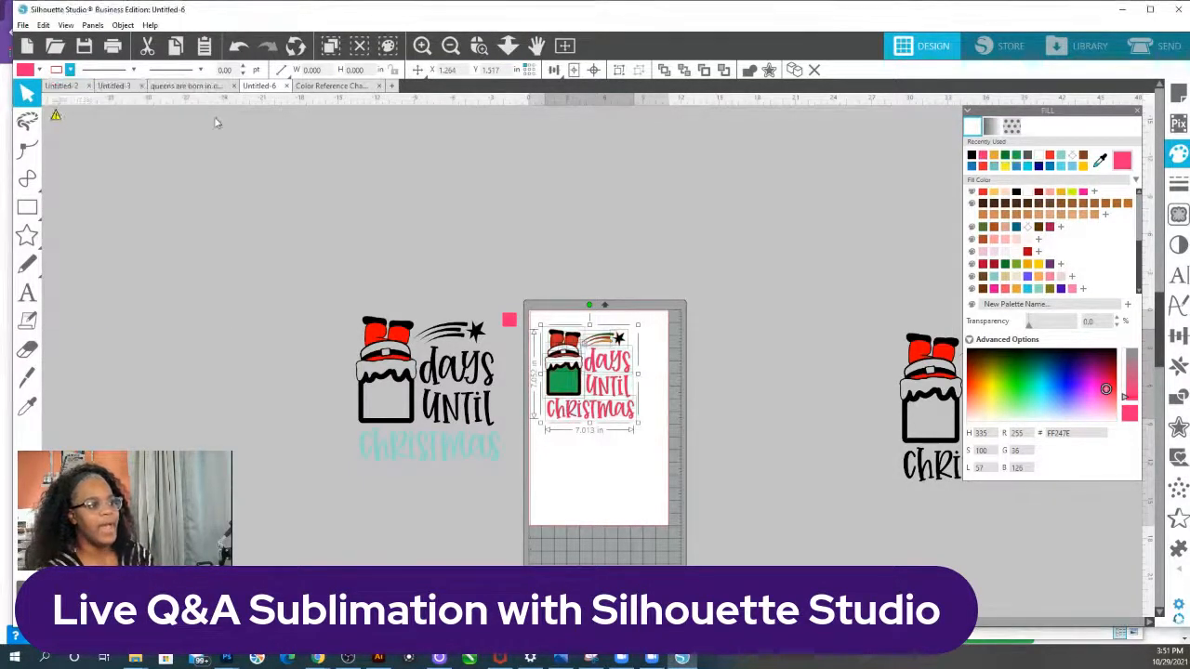
pyautogui.click(70, 69)
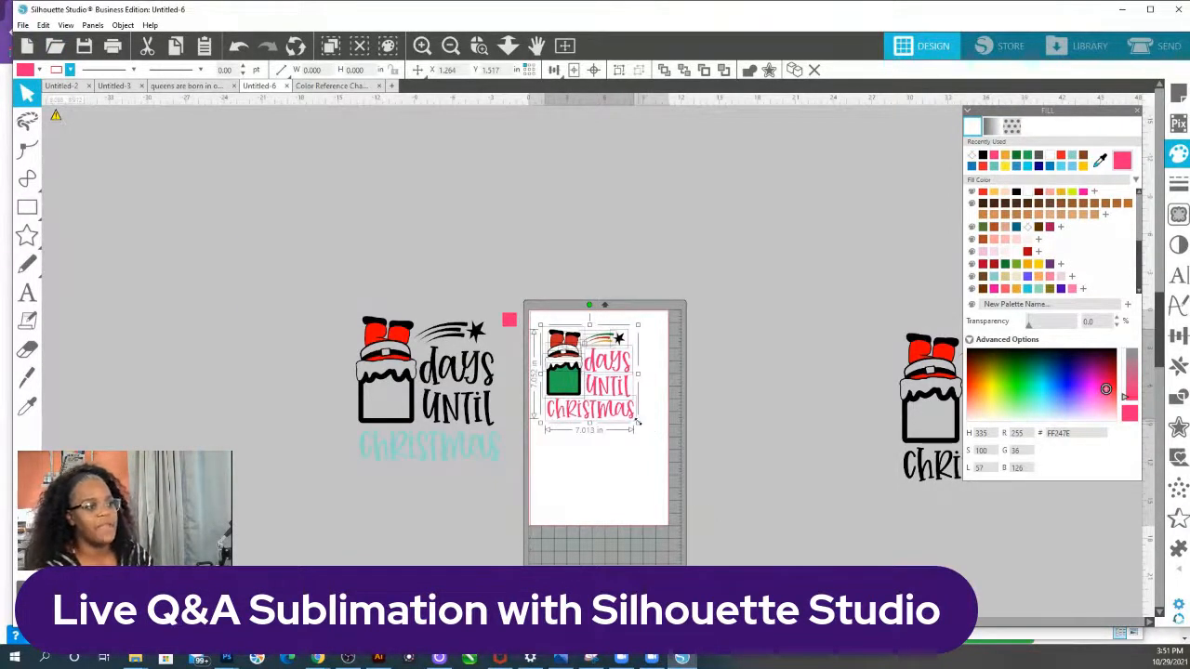
pyautogui.moveTo(637, 423); pyautogui.dragTo(609, 373)
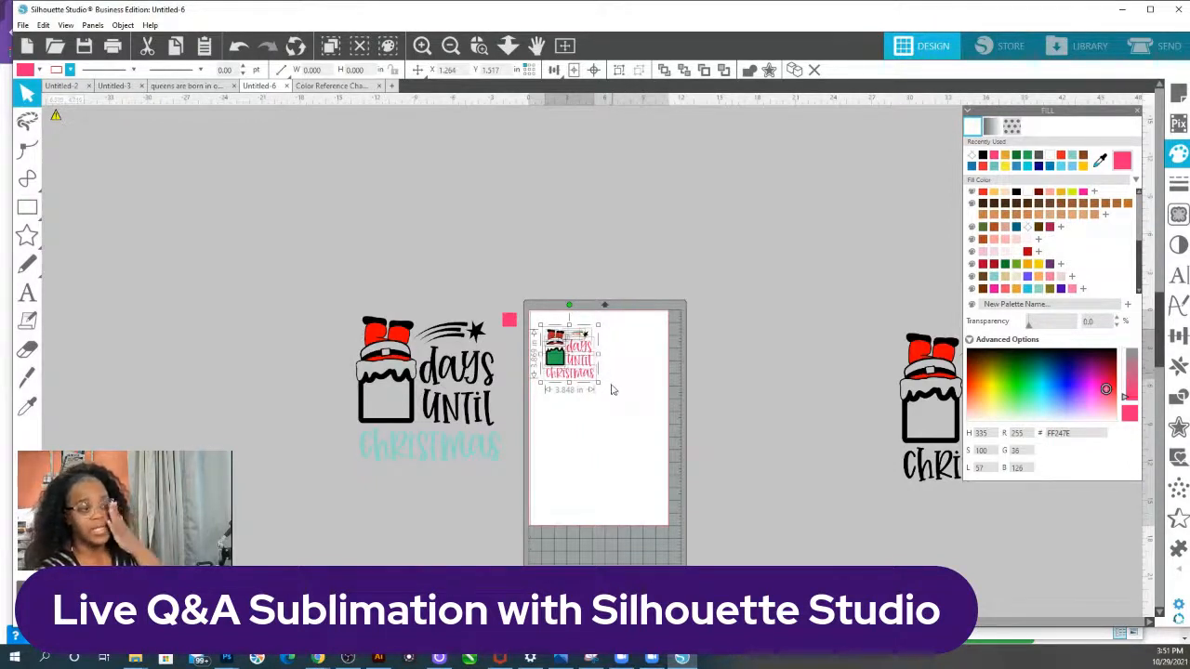
# Delete the pink rectangle and the two extra countdown designs on either side of the page.
pyautogui.moveTo(340, 274); pyautogui.dragTo(532, 474)
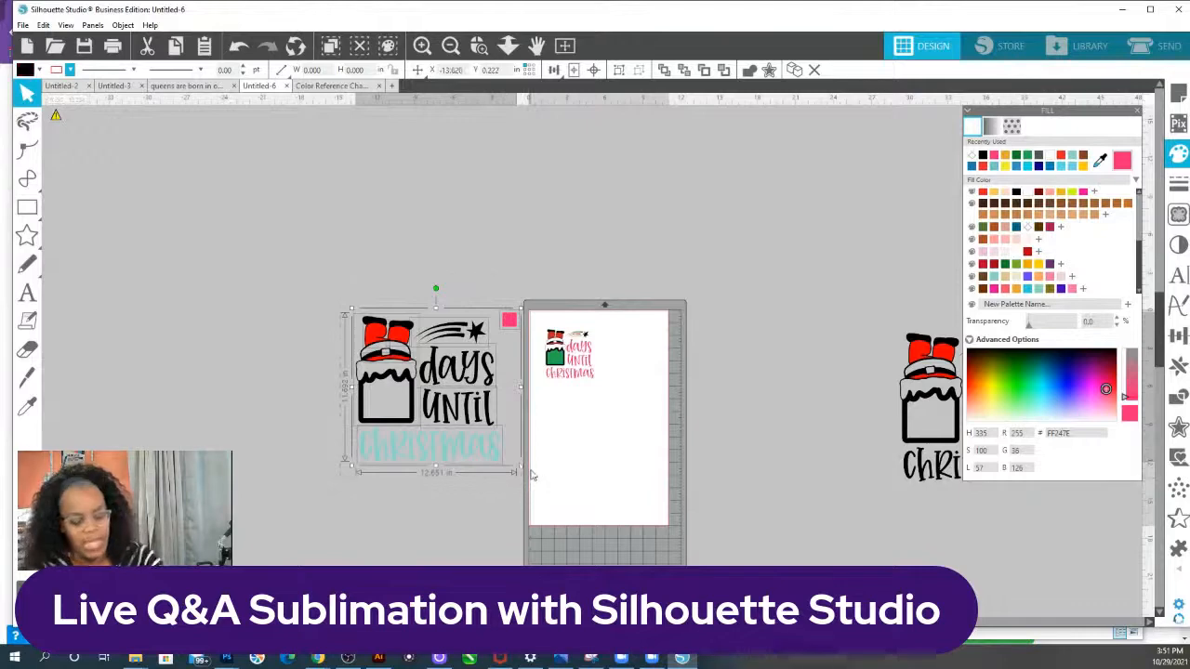
pyautogui.press('Delete')
pyautogui.moveTo(852, 316); pyautogui.dragTo(1145, 536)
pyautogui.press('Delete')
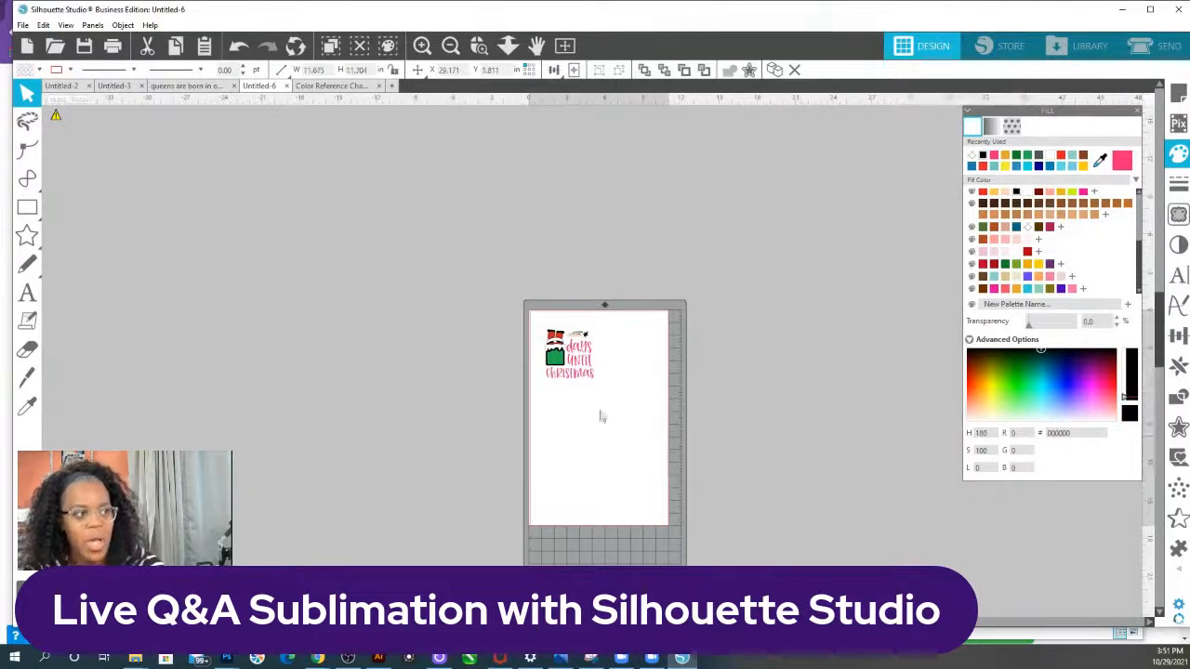
# Fill the words "days", "until" and "christmas" of the design on the page with black.
pyautogui.click(589, 382)
pyautogui.rightClick(589, 385)
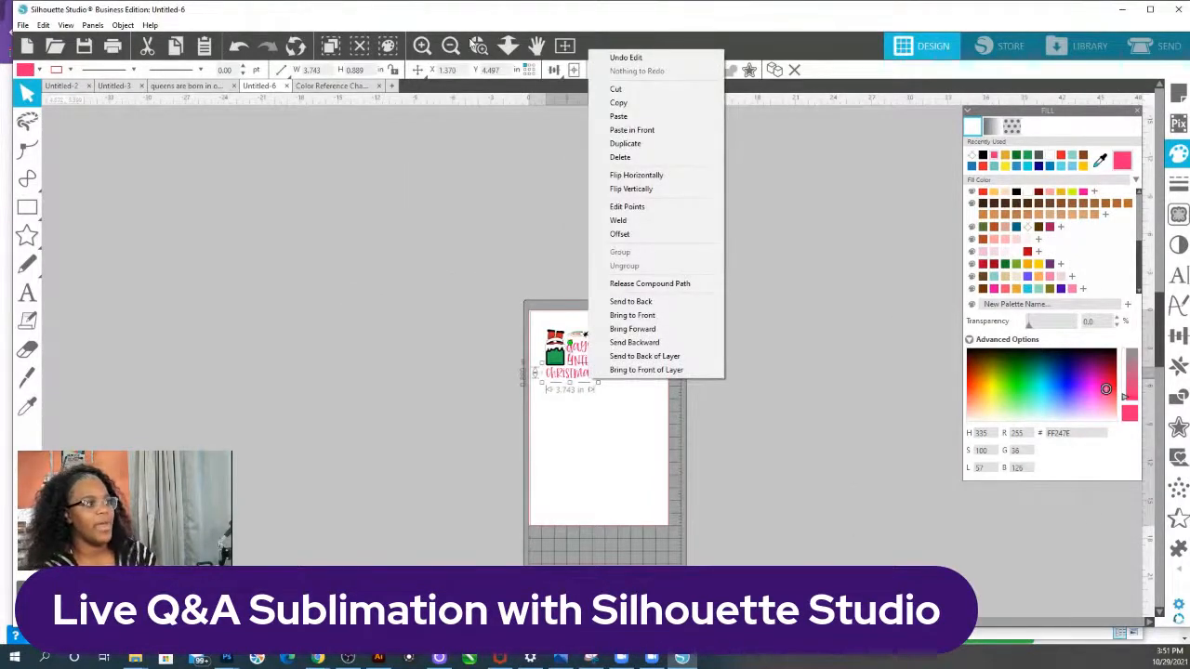
pyautogui.click(478, 46)
pyautogui.moveTo(527, 246); pyautogui.dragTo(683, 435)
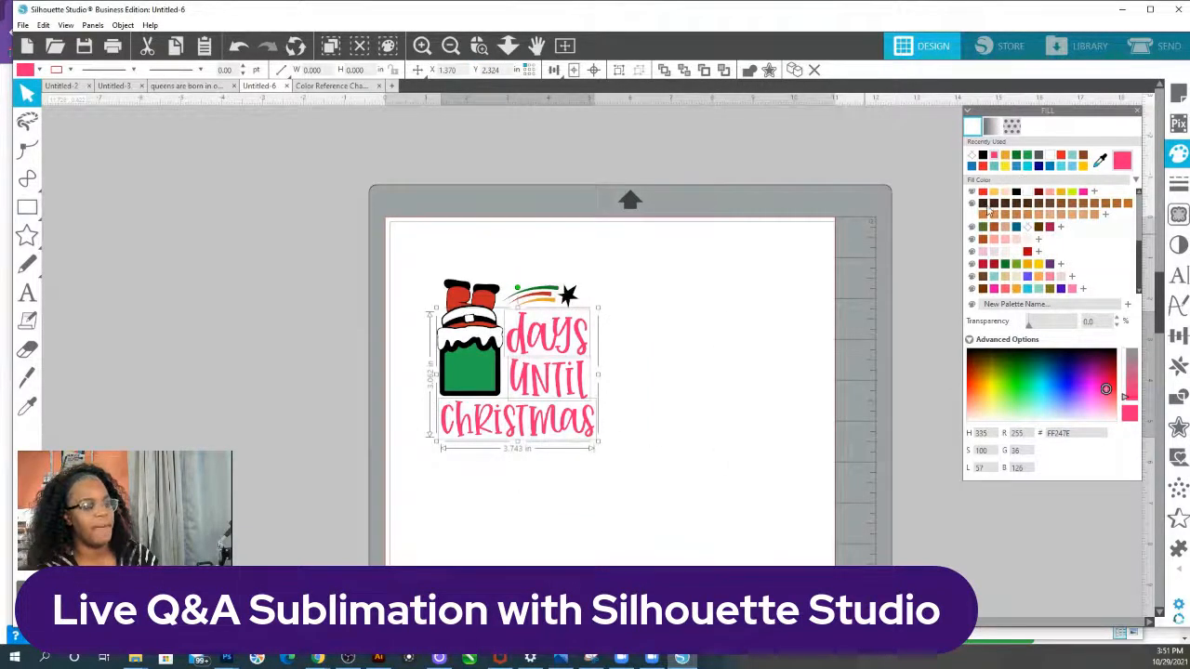
pyautogui.scroll(3, 988, 212)
pyautogui.click(983, 156)
pyautogui.click(692, 297)
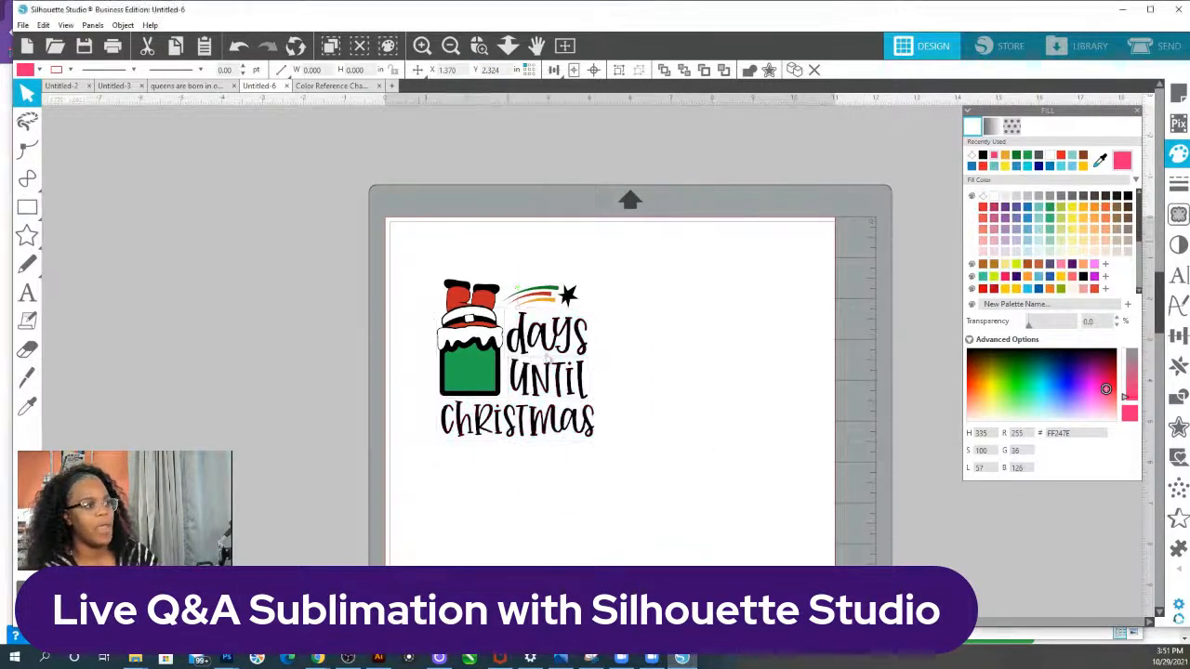
# Group all pieces of the countdown design on the page.
pyautogui.hotkey('ctrl', 'a')
pyautogui.rightClick(489, 380)
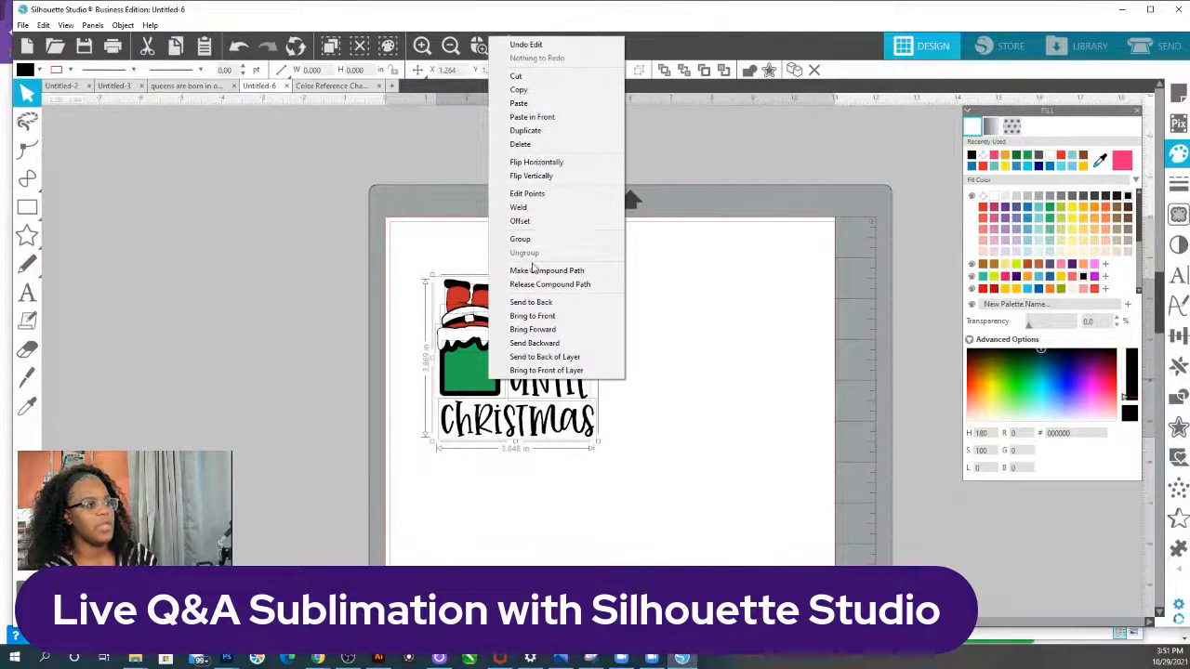
pyautogui.click(523, 239)
# Scale the grouped design up to about 11.1 by 11.2 in and move it near the page's upper-left corner.
pyautogui.click(508, 45)
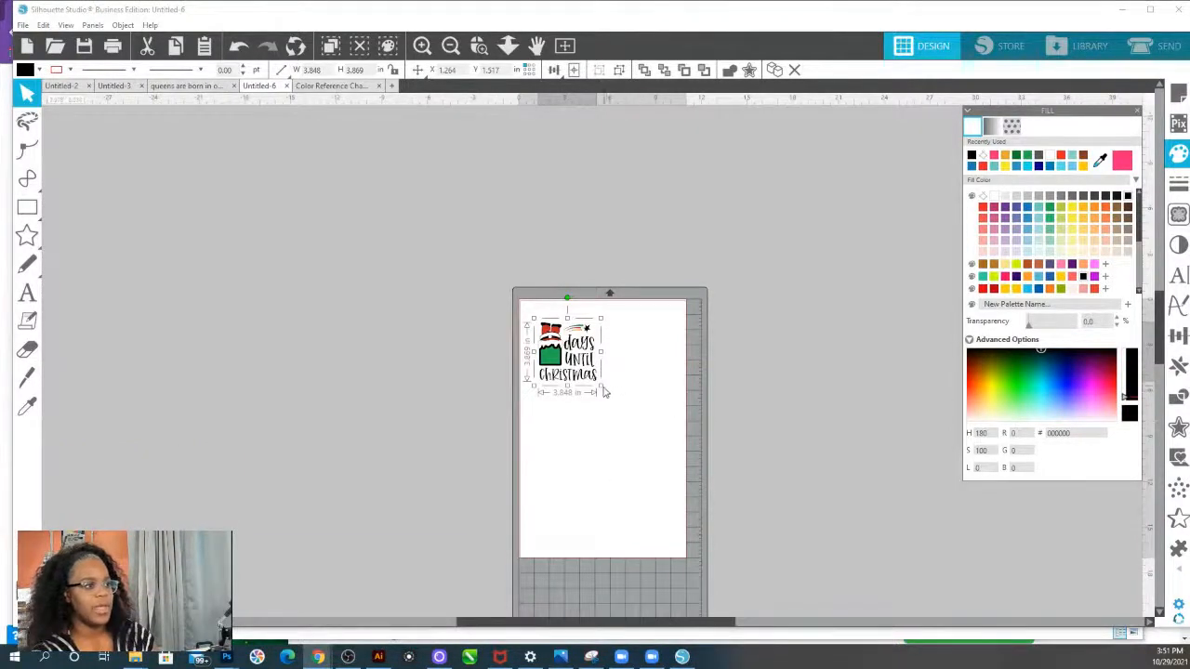
pyautogui.click(611, 416)
pyautogui.moveTo(602, 400); pyautogui.dragTo(544, 296)
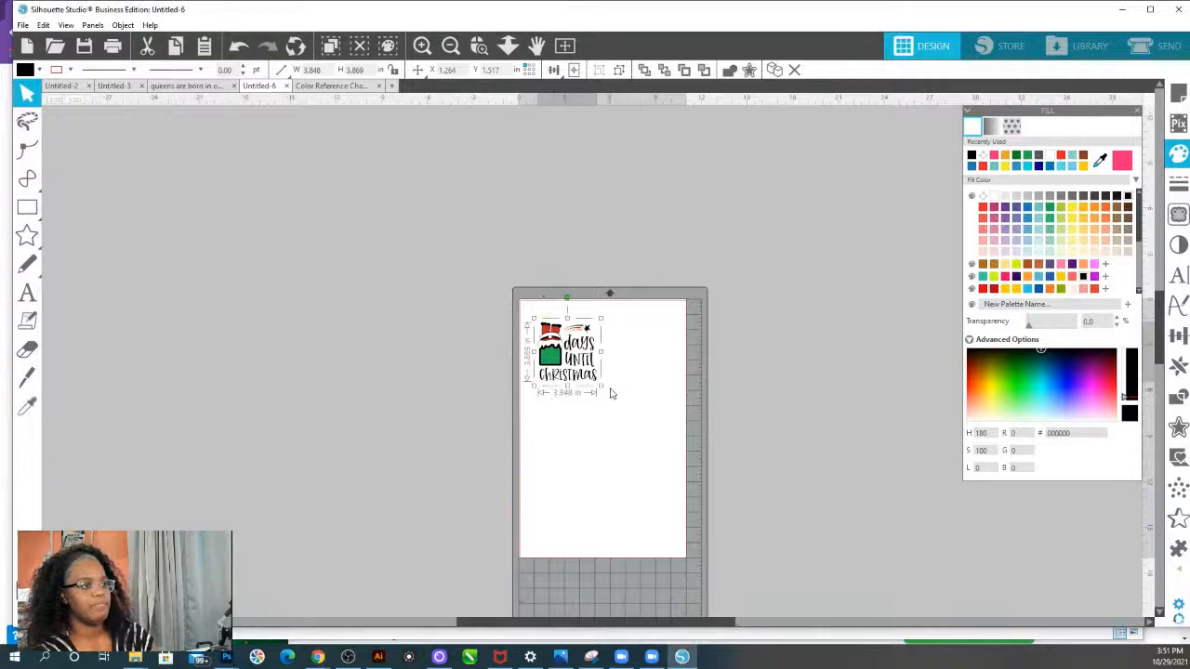
pyautogui.moveTo(601, 387); pyautogui.dragTo(690, 554)
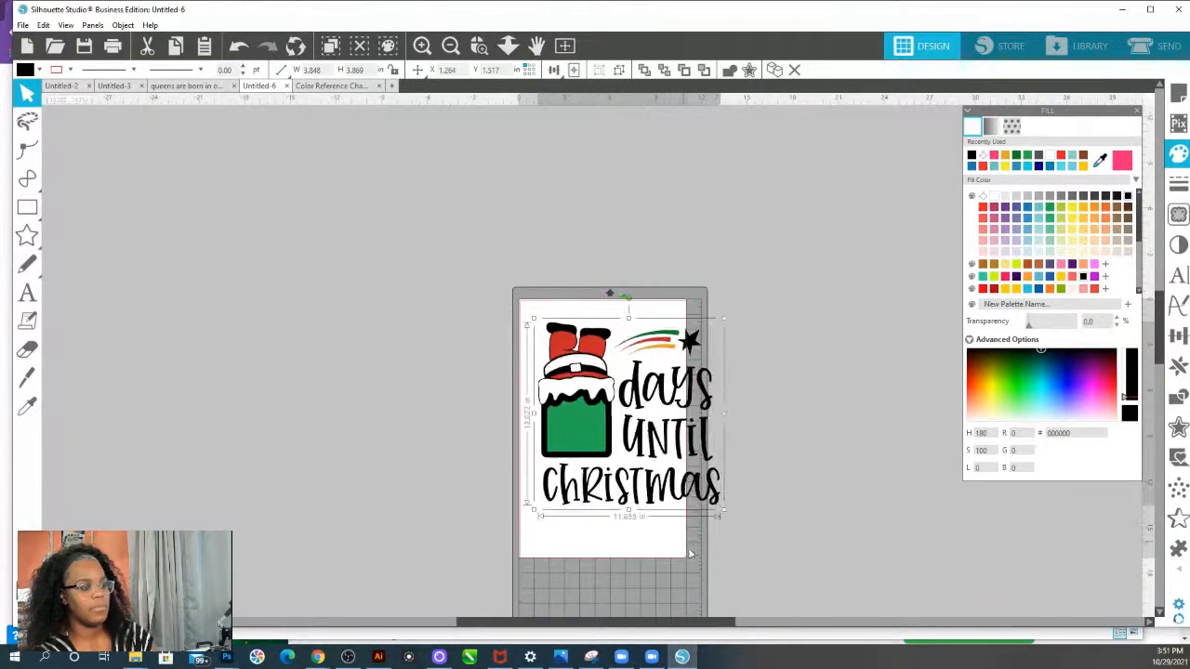
pyautogui.moveTo(624, 432); pyautogui.dragTo(609, 421)
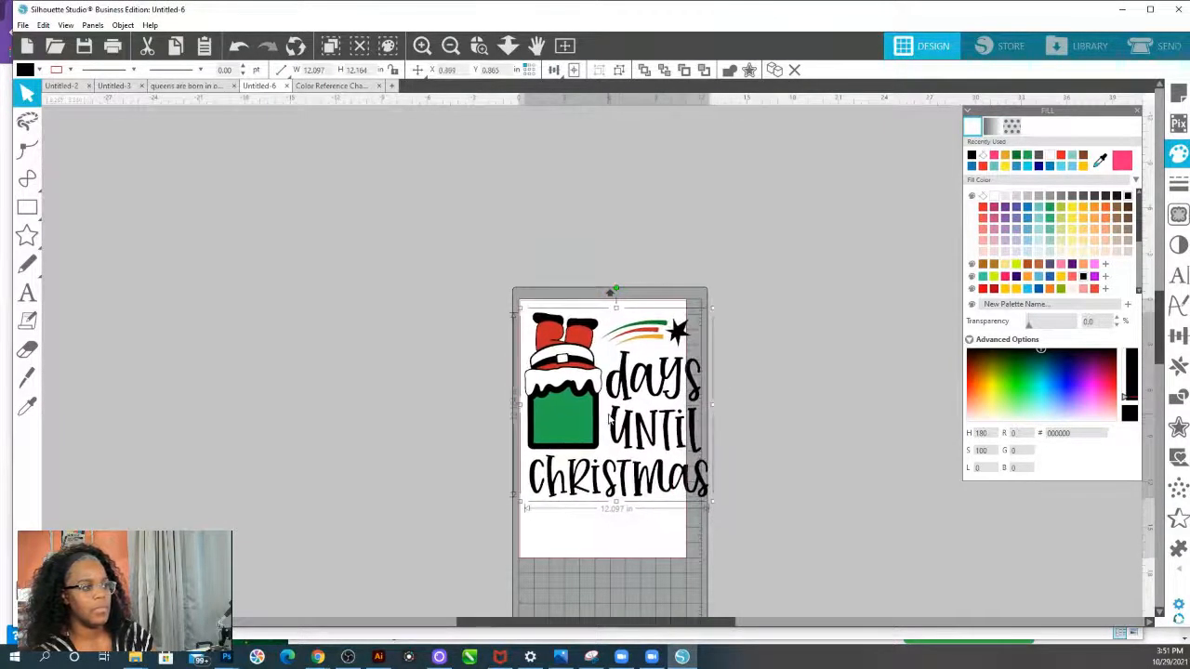
pyautogui.moveTo(701, 495); pyautogui.dragTo(693, 486)
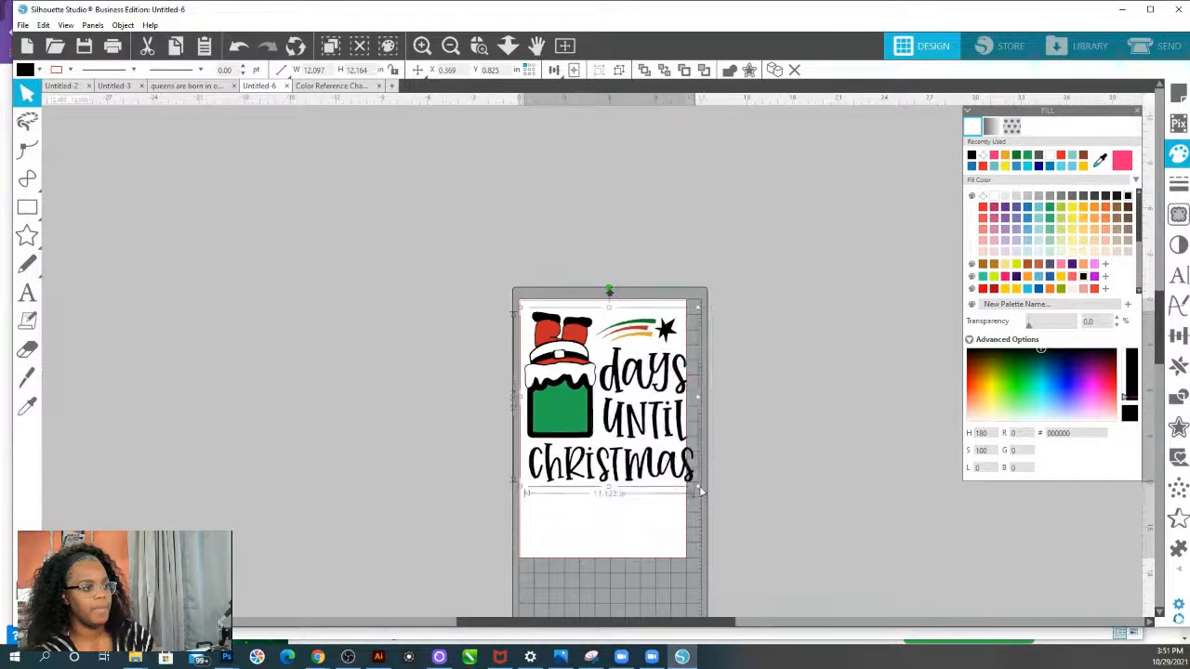
# Set the machine to None and the page size to 13 by 19 in, and enlarge the design to about 12.22 by 12.29 in.
pyautogui.click(1178, 93)
pyautogui.click(1064, 160)
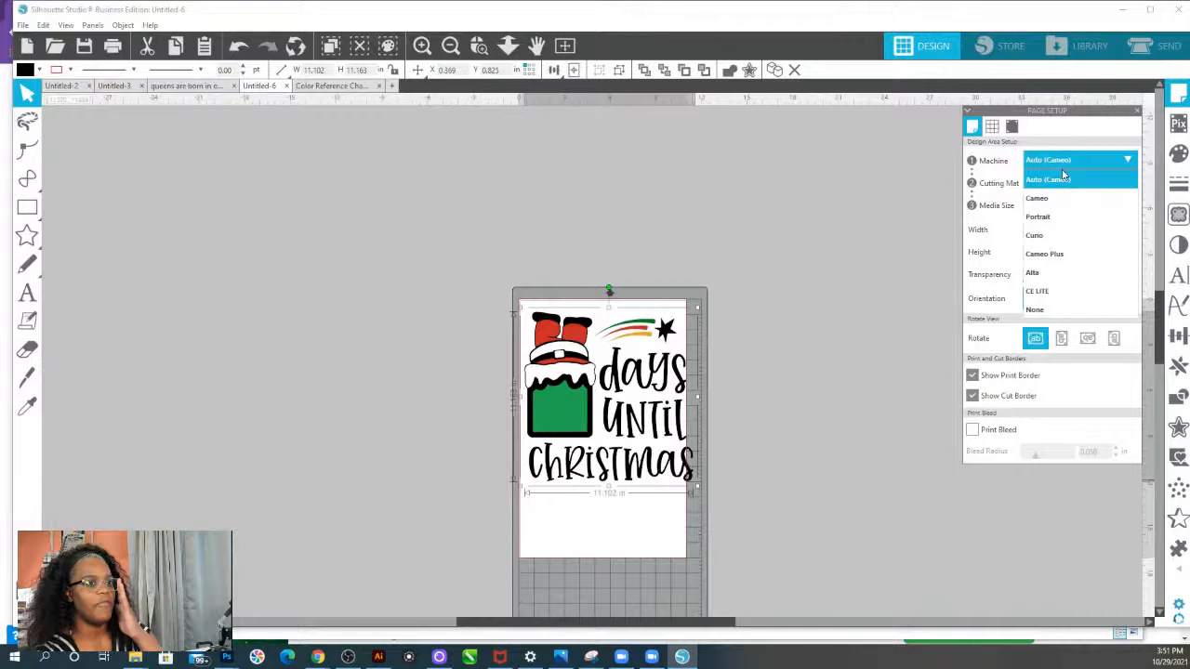
pyautogui.click(1046, 309)
pyautogui.doubleClick(1096, 229)
pyautogui.write('13')
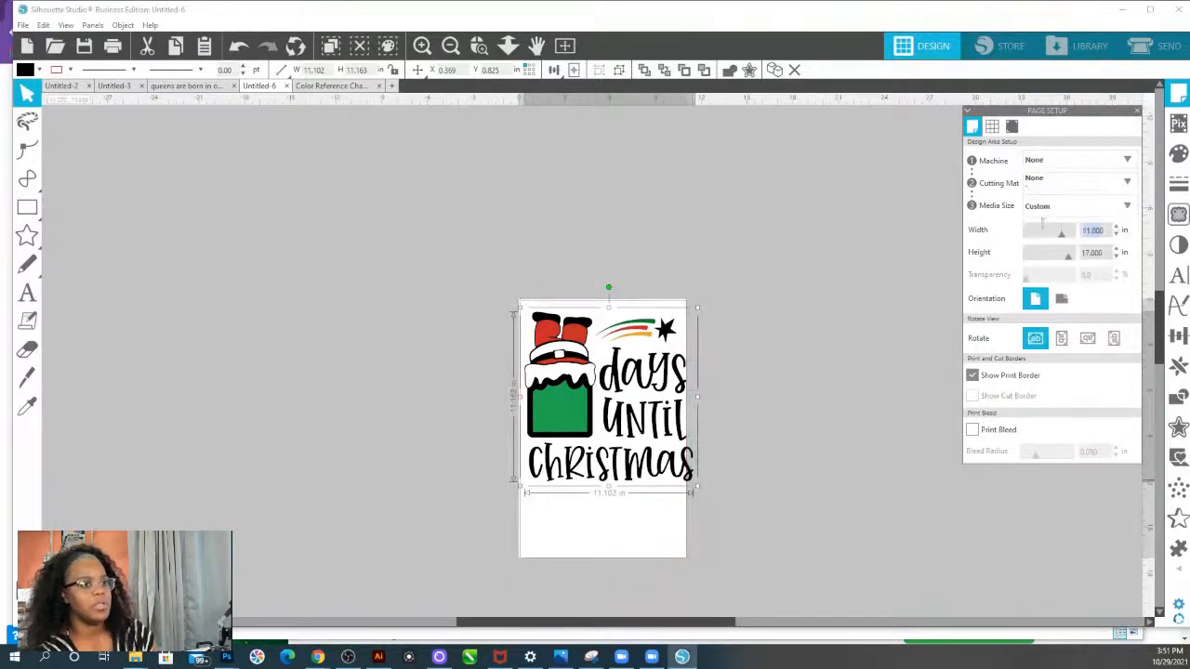
pyautogui.press('Tab')
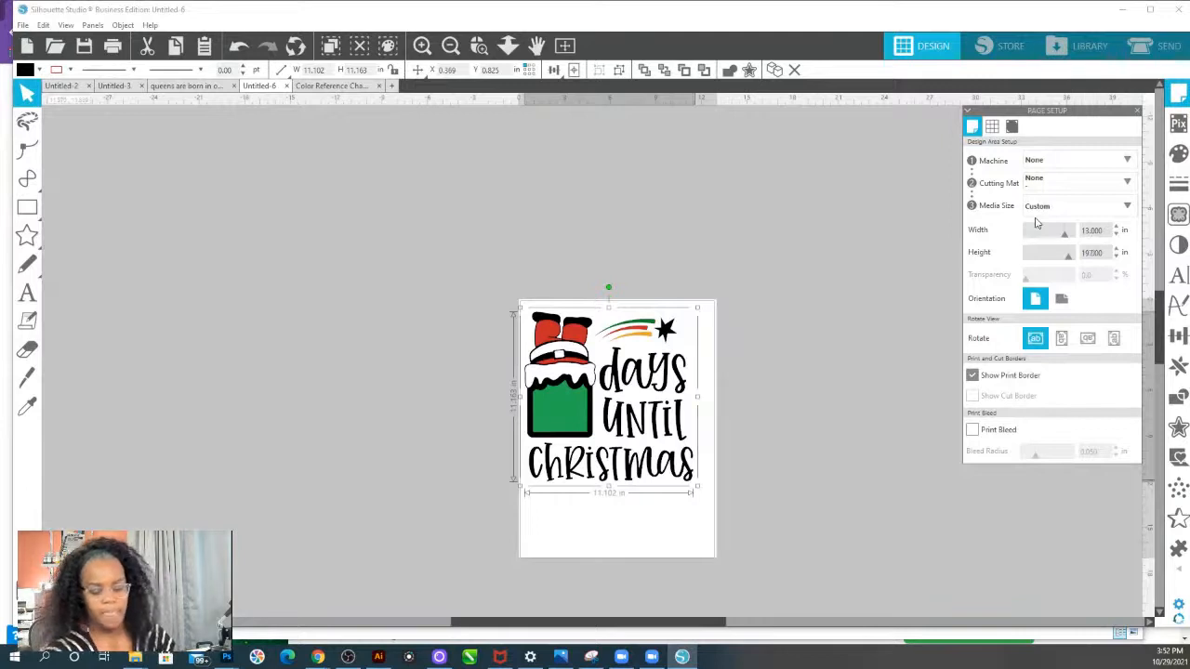
pyautogui.press('Tab')
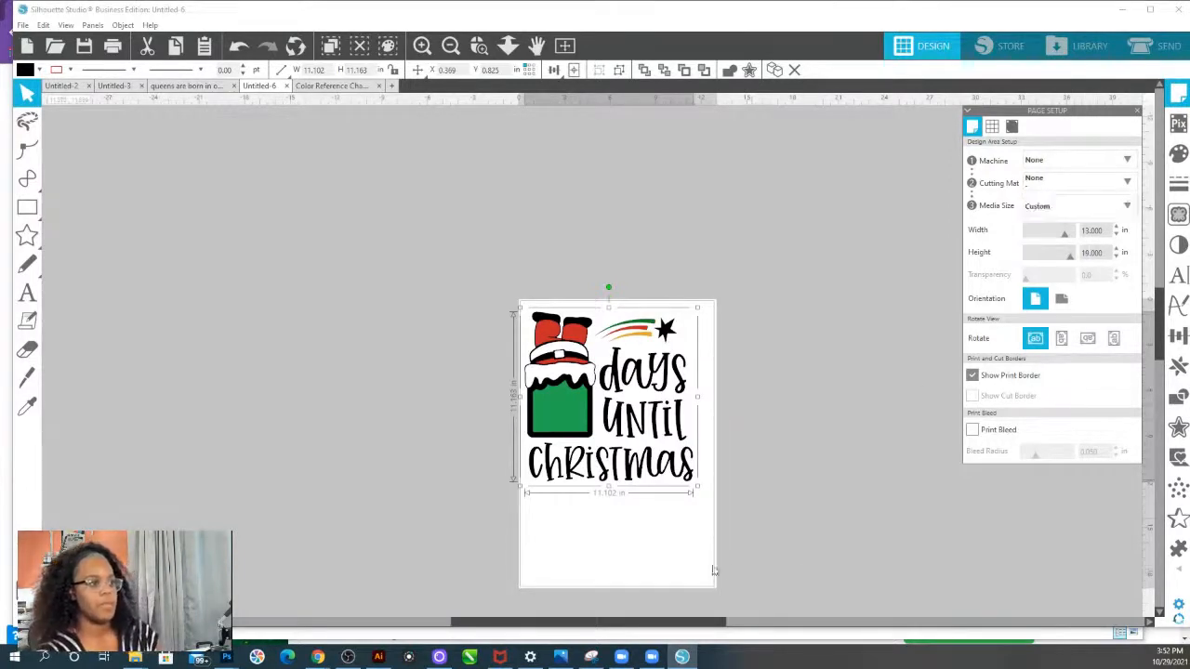
pyautogui.moveTo(698, 489); pyautogui.dragTo(711, 517)
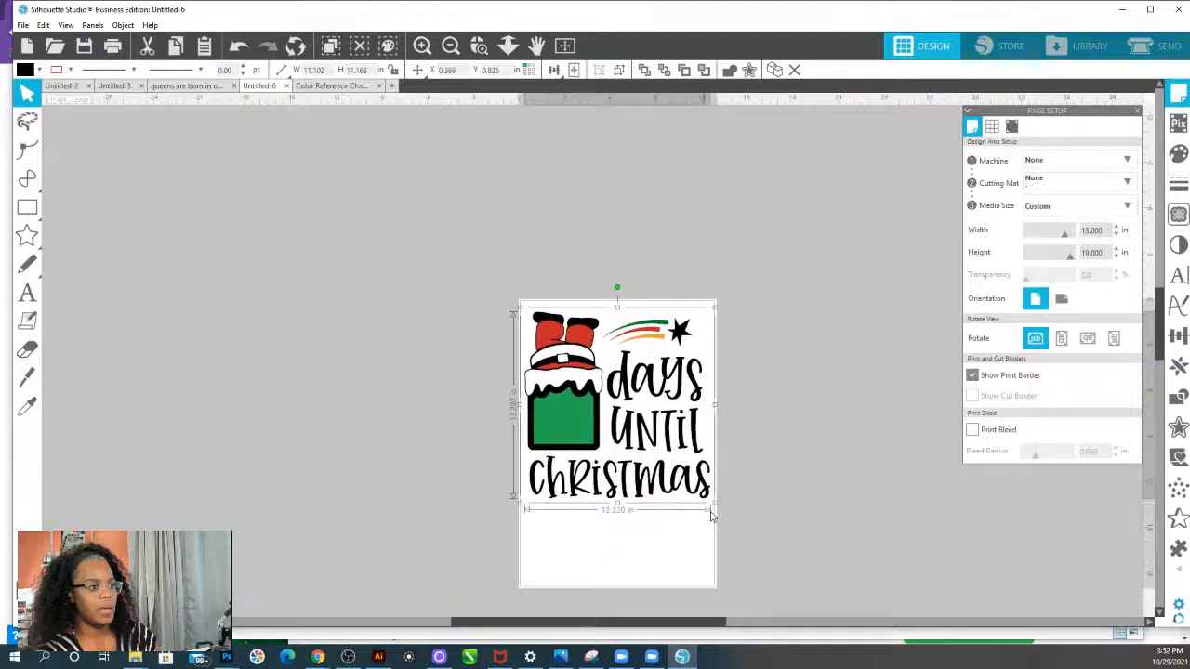
# Export the design as a PNG named "live sub talk" to the SILaholicsAcademy drive, at 72 dpi with a transparent background.
pyautogui.click(22, 25)
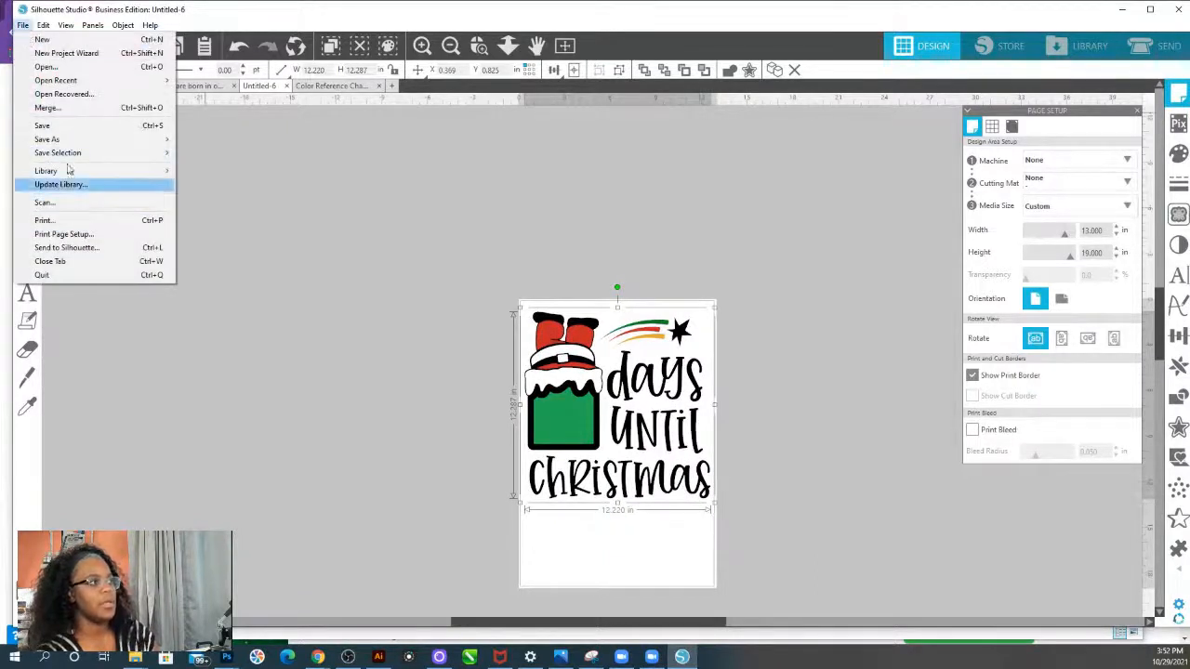
pyautogui.moveTo(65, 140)
pyautogui.click(214, 145)
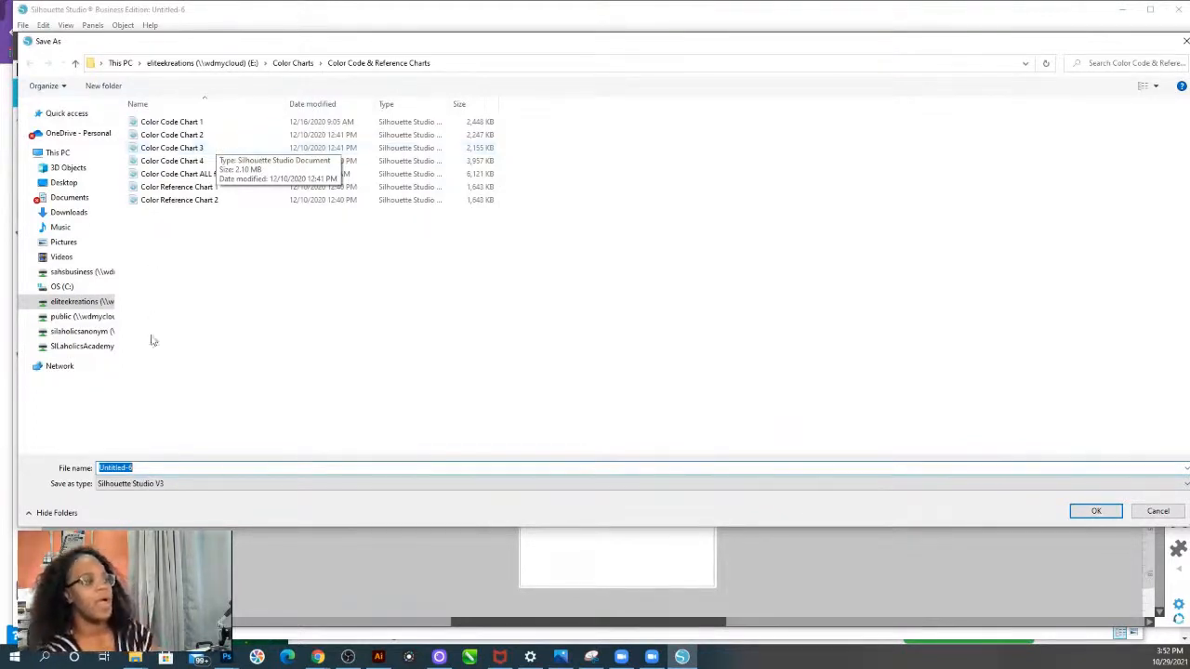
pyautogui.click(81, 346)
pyautogui.click(171, 484)
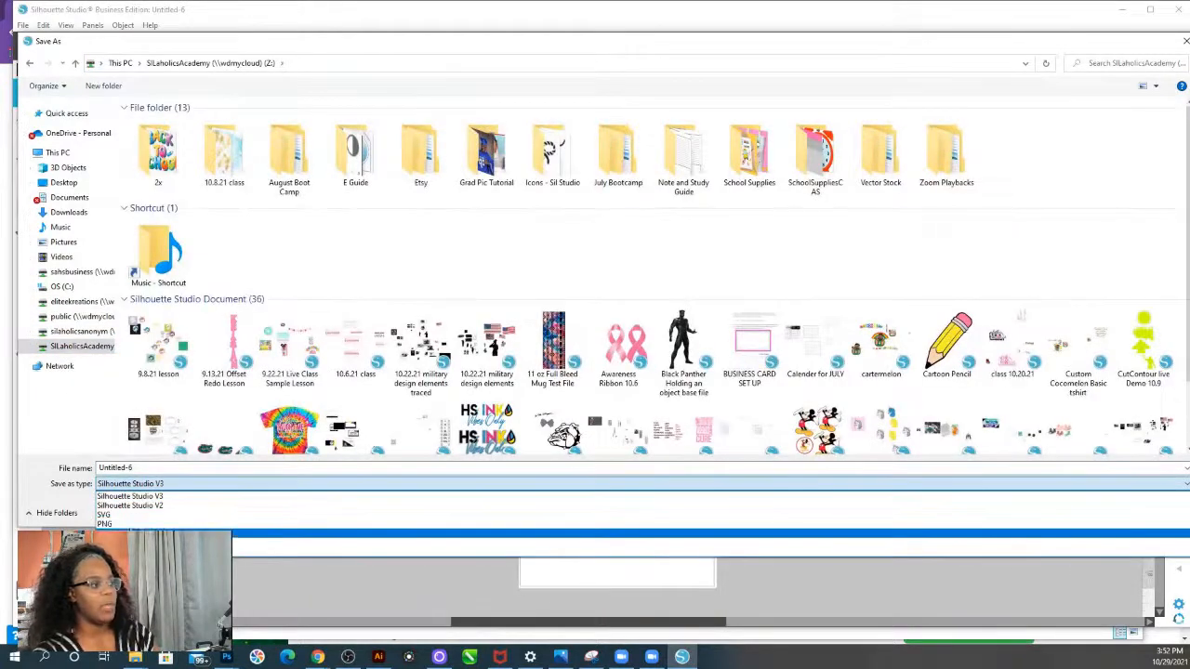
pyautogui.click(121, 524)
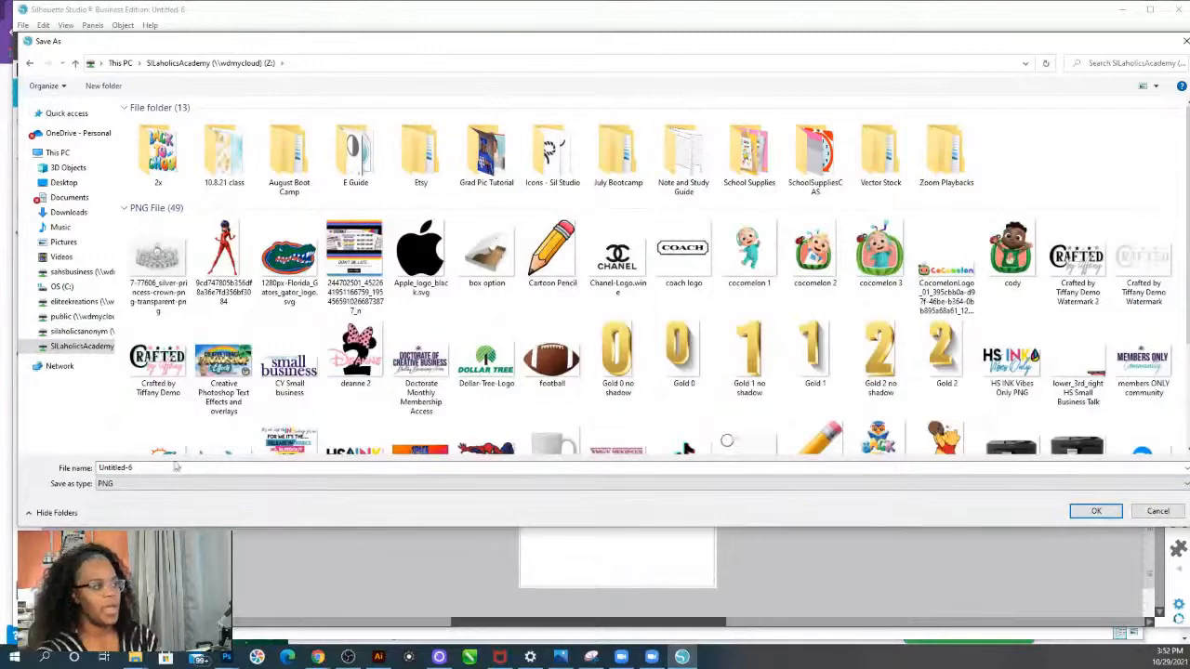
pyautogui.click(176, 468)
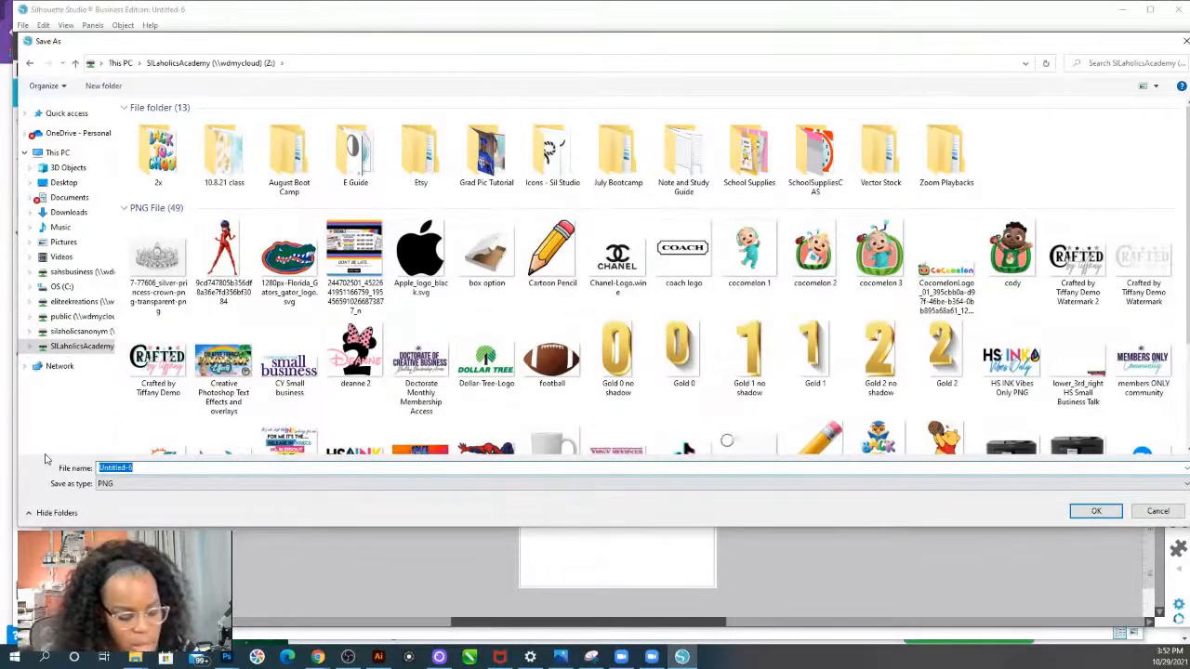
pyautogui.write('live sub talk')
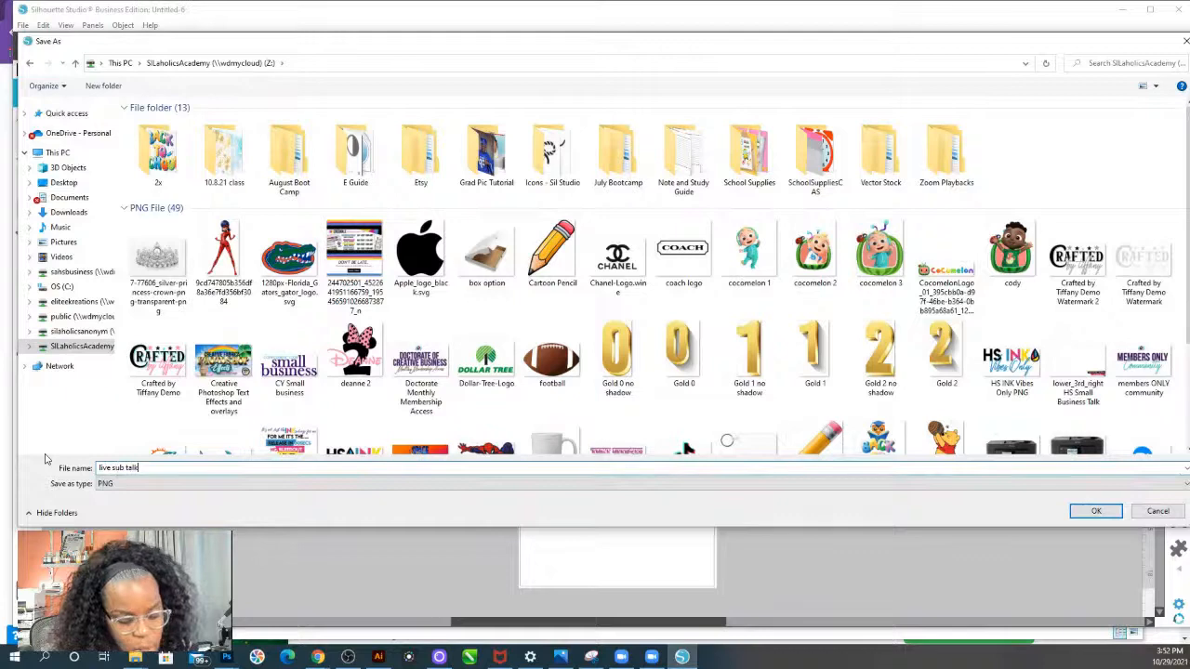
pyautogui.press('Return')
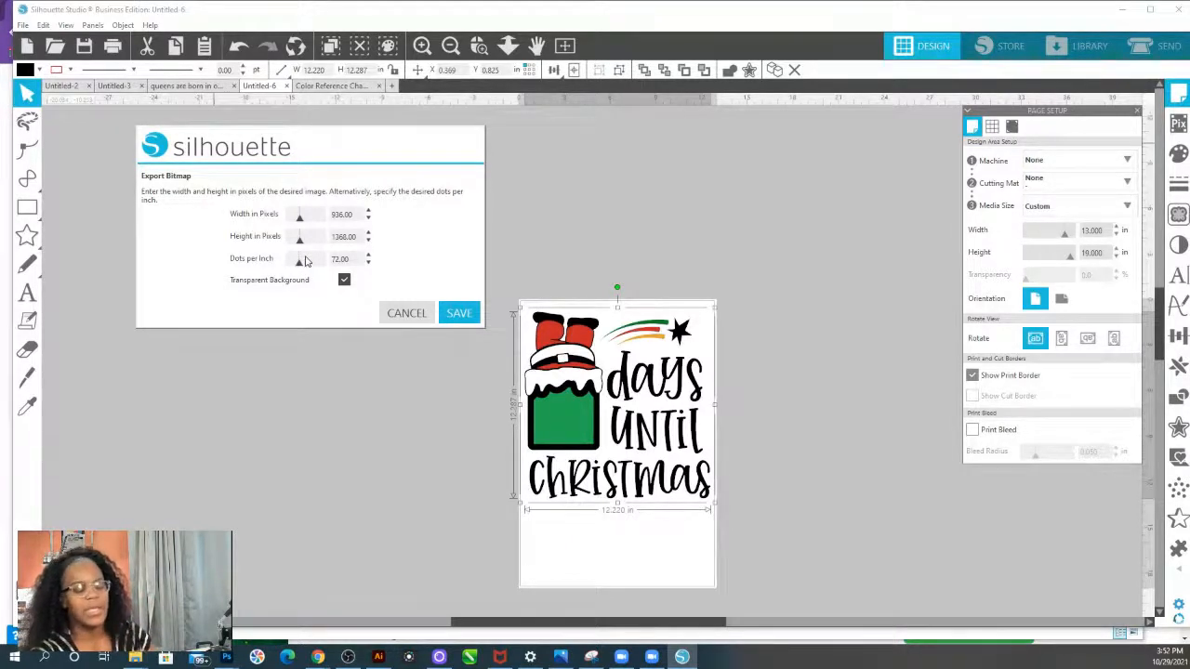
pyautogui.click(461, 314)
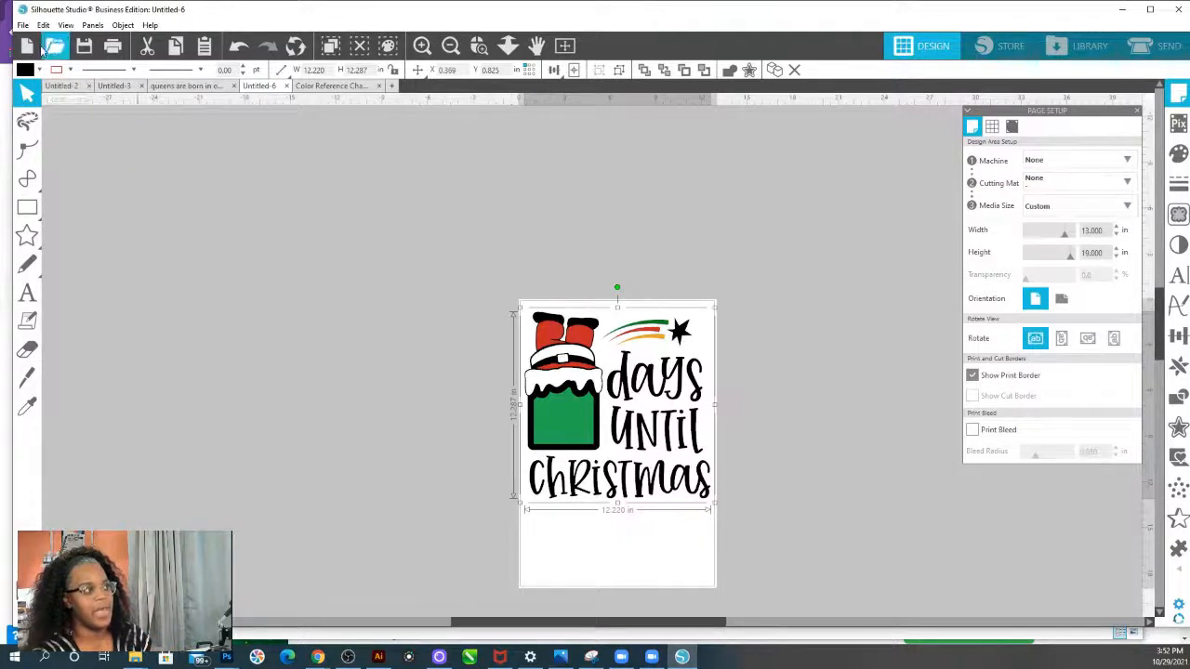
# Save the design to the SILaholicsAcademy drive again, as a PNG named "live sub talk 2".
pyautogui.click(21, 26)
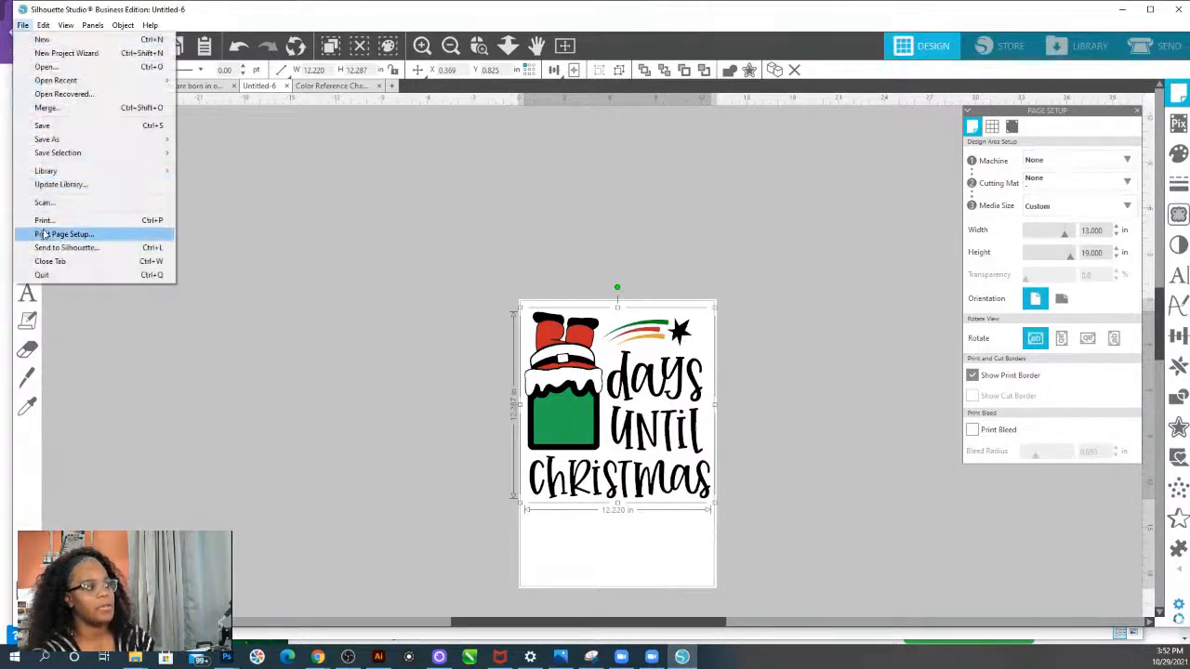
pyautogui.moveTo(57, 139)
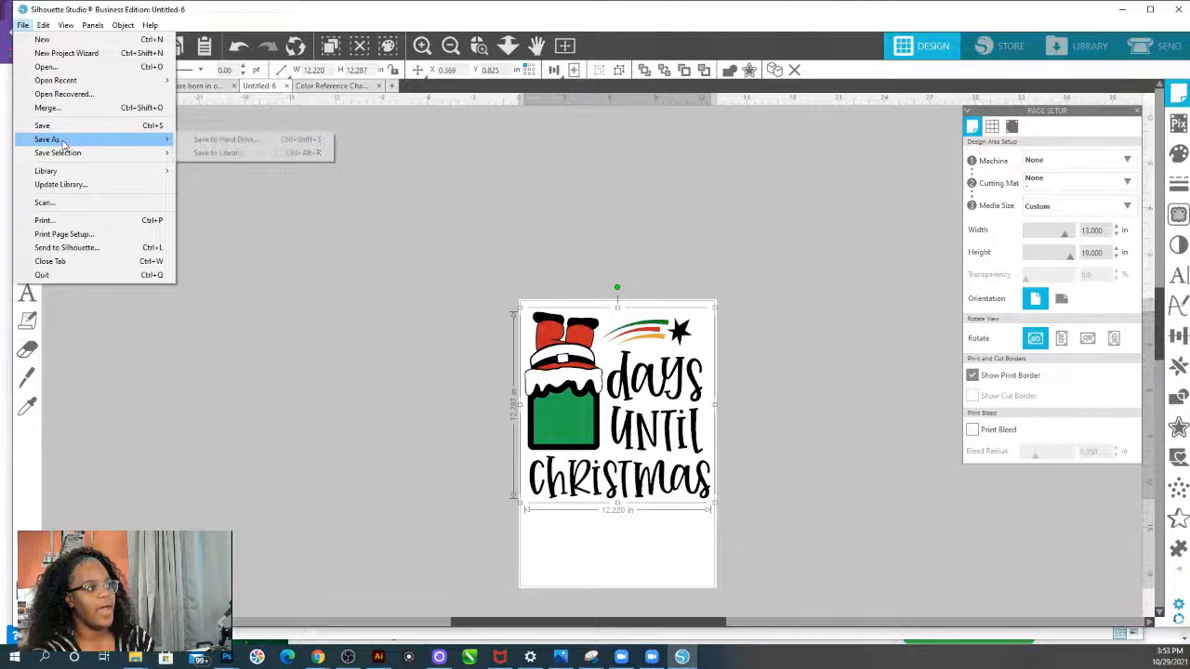
pyautogui.click(234, 142)
pyautogui.click(130, 484)
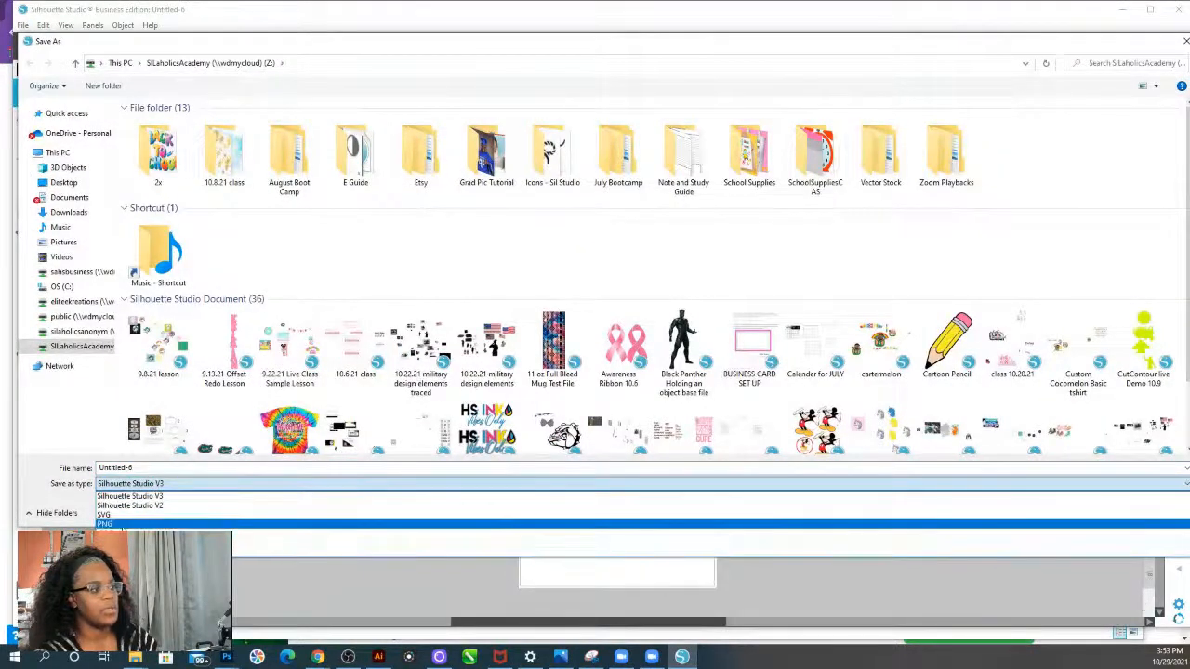
pyautogui.click(104, 525)
pyautogui.doubleClick(116, 468)
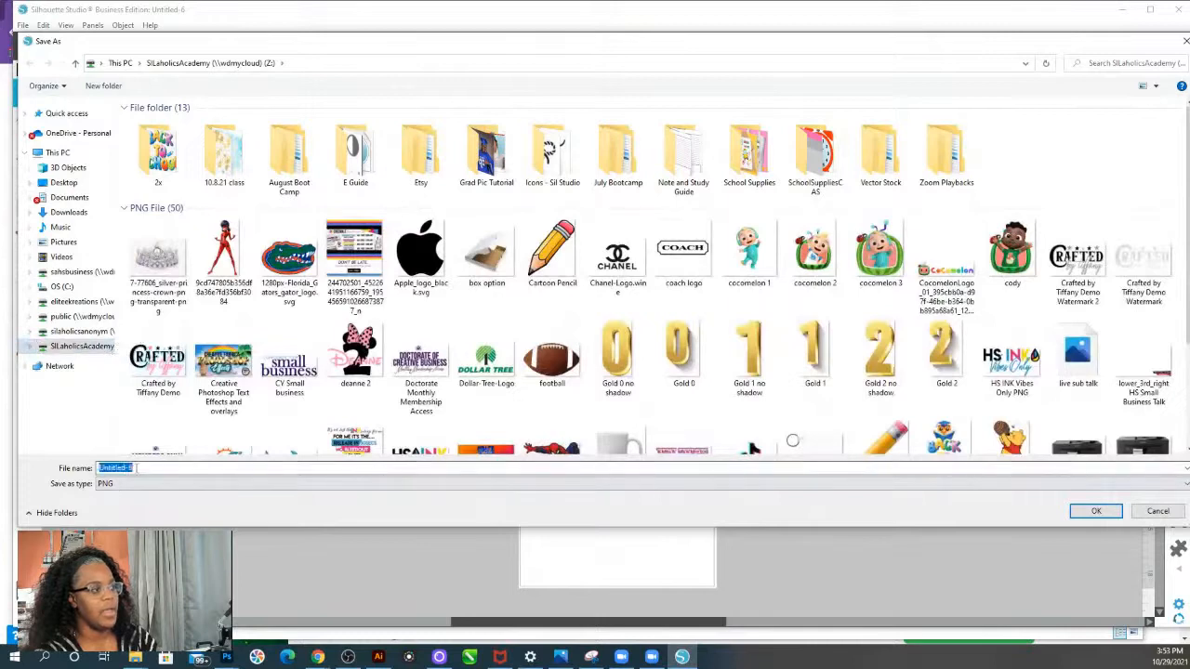
pyautogui.write('li')
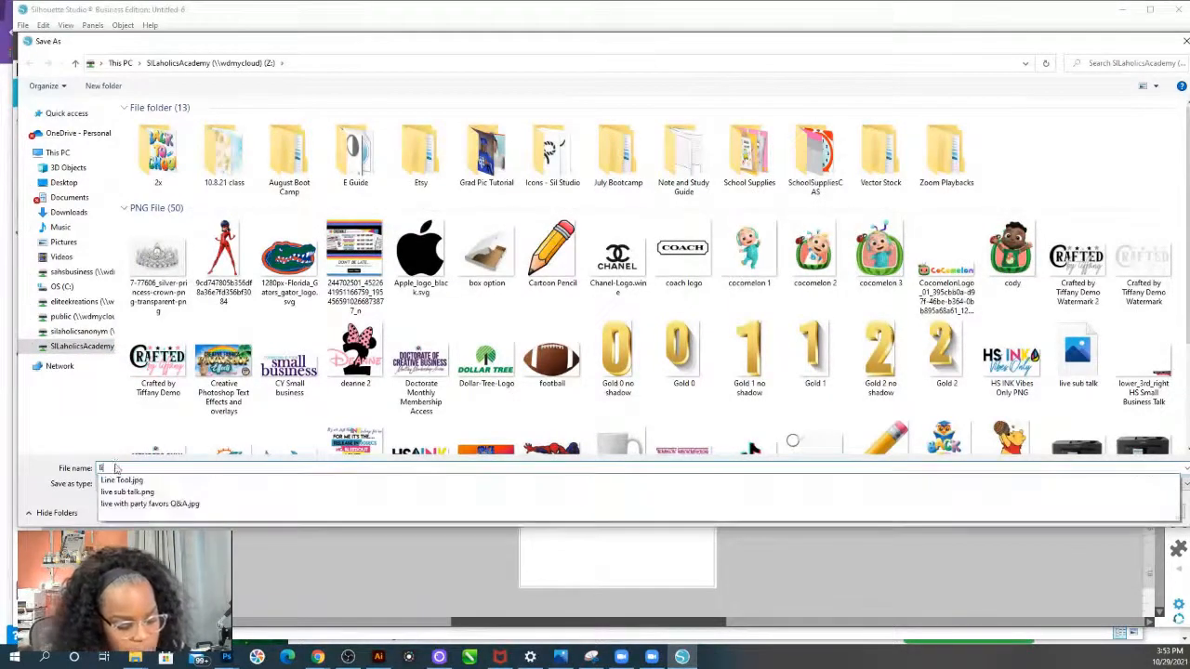
pyautogui.write('ve su')
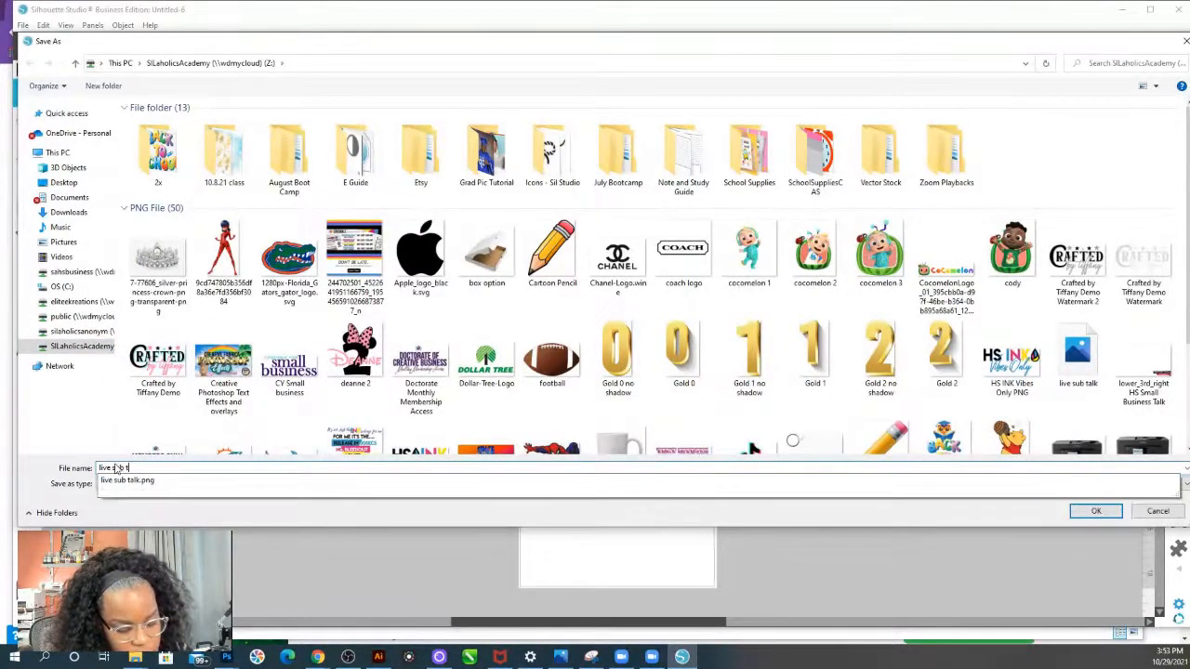
pyautogui.write('b talk 2')
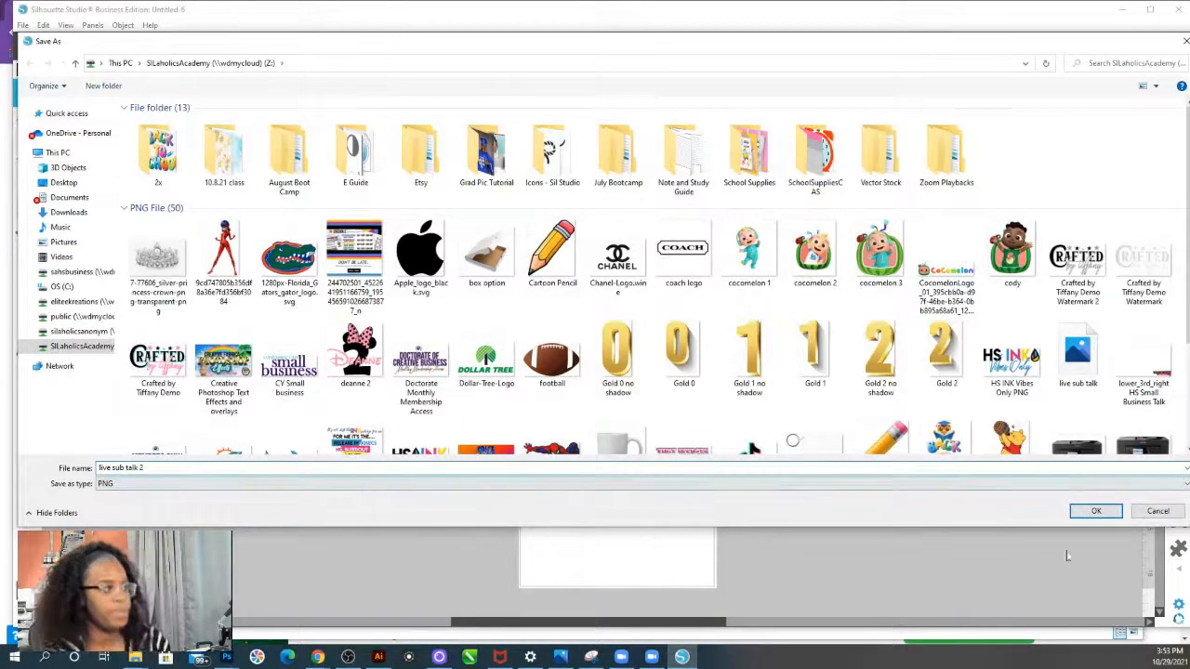
pyautogui.click(1089, 512)
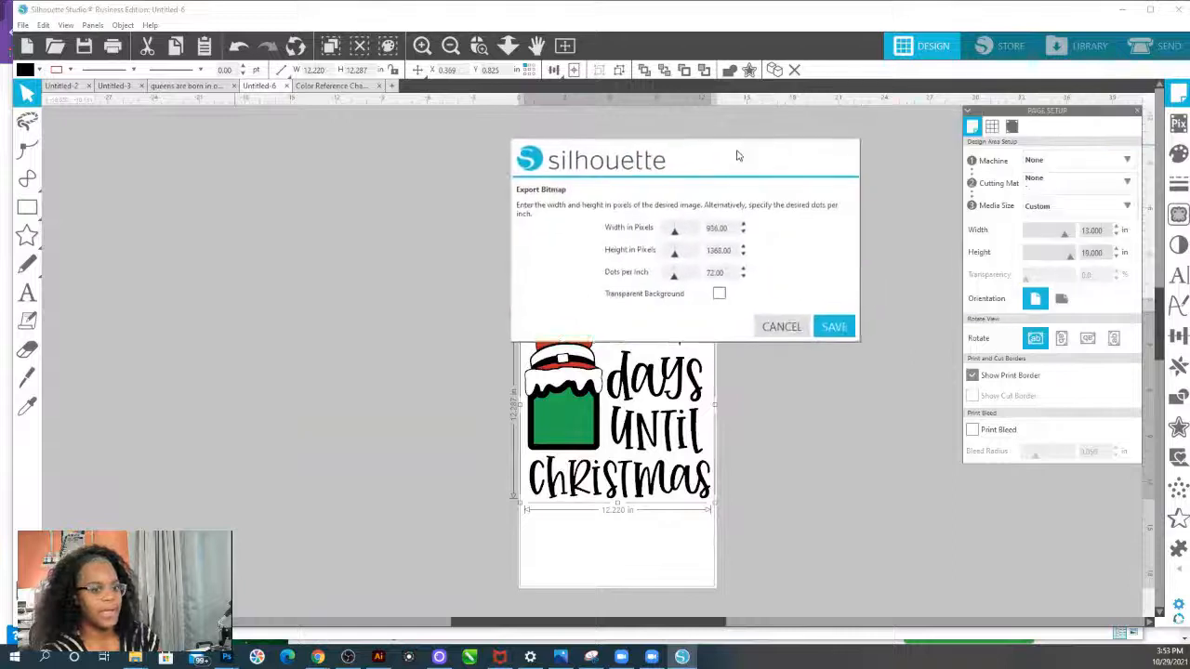
# Enable a transparent background, raise the resolution to 216 dpi, and save the bitmap export.
pyautogui.click(719, 295)
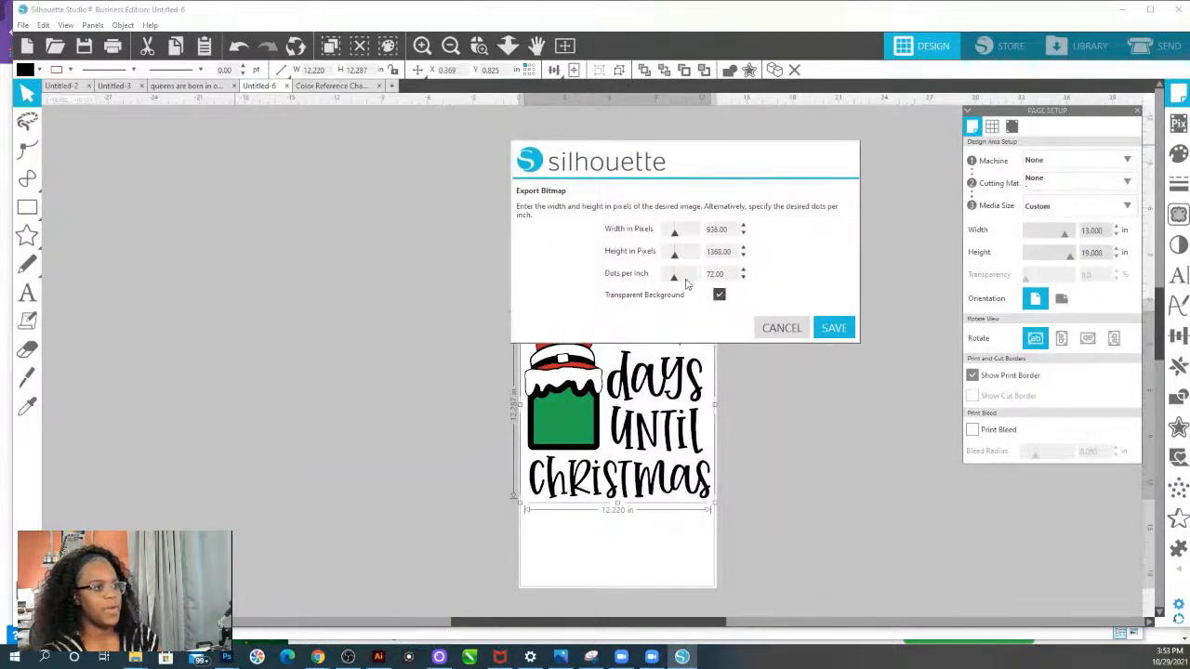
pyautogui.moveTo(674, 277); pyautogui.dragTo(699, 276)
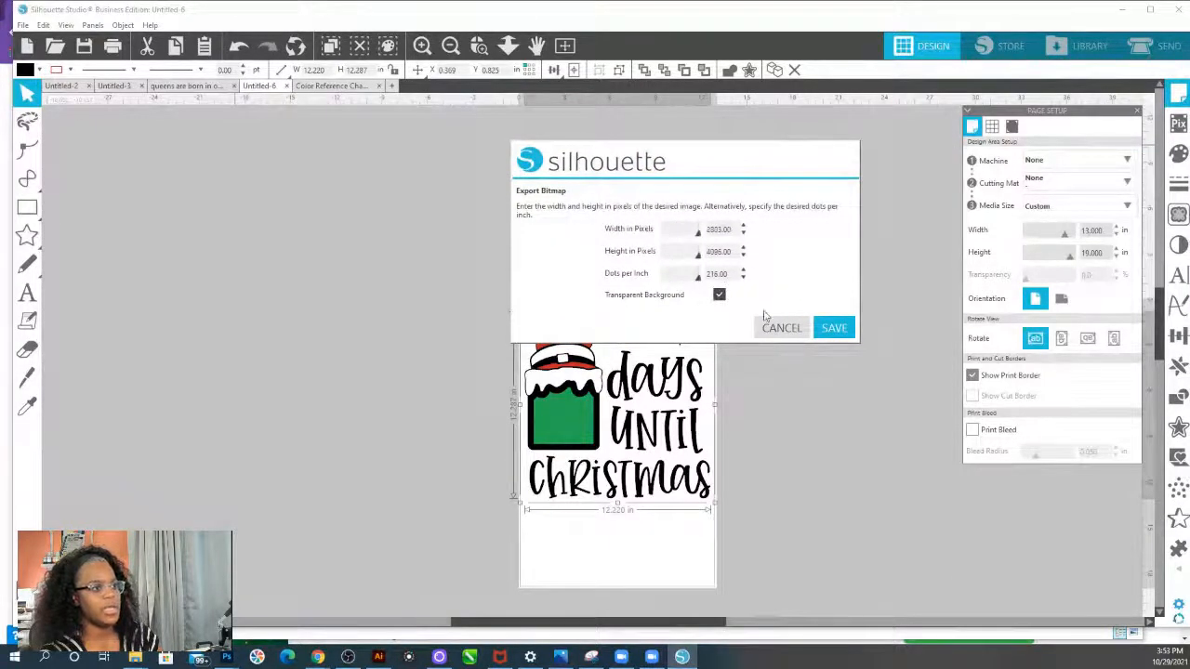
pyautogui.click(836, 330)
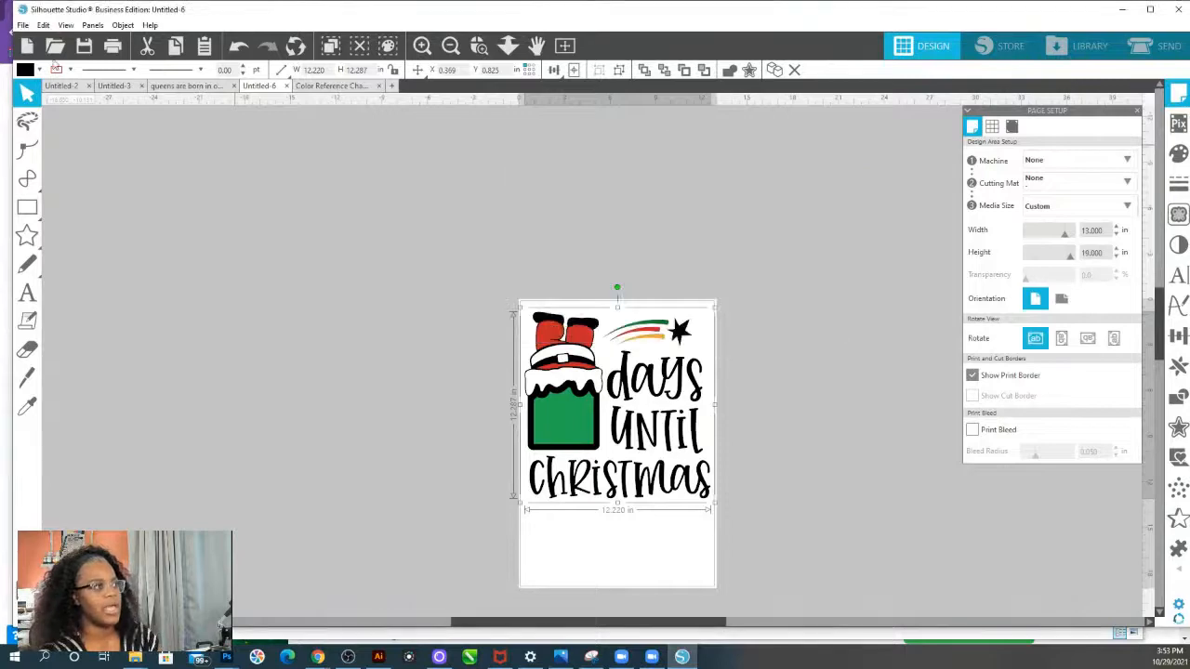
pyautogui.click(22, 26)
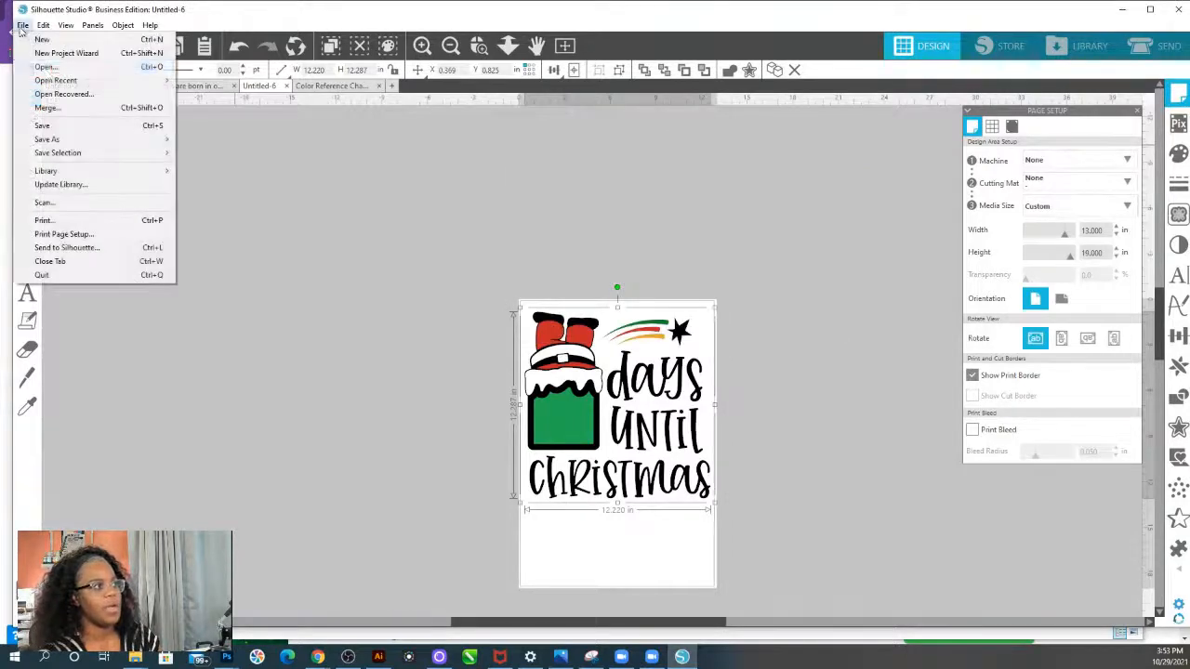
pyautogui.click(57, 69)
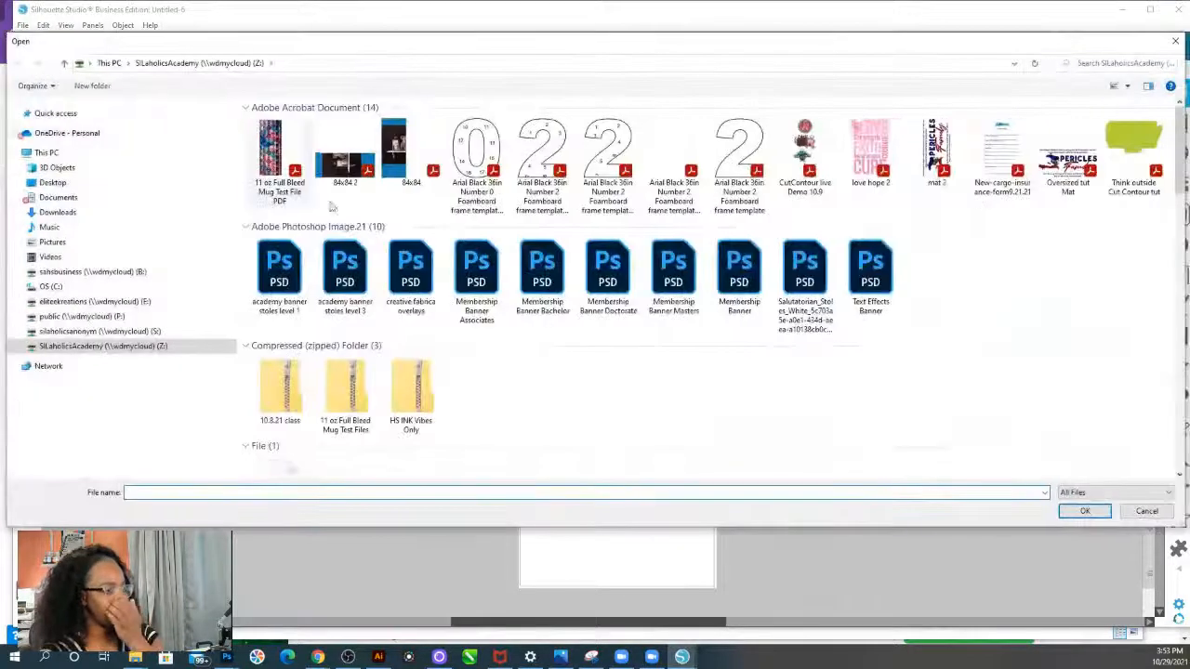
pyautogui.click(1147, 512)
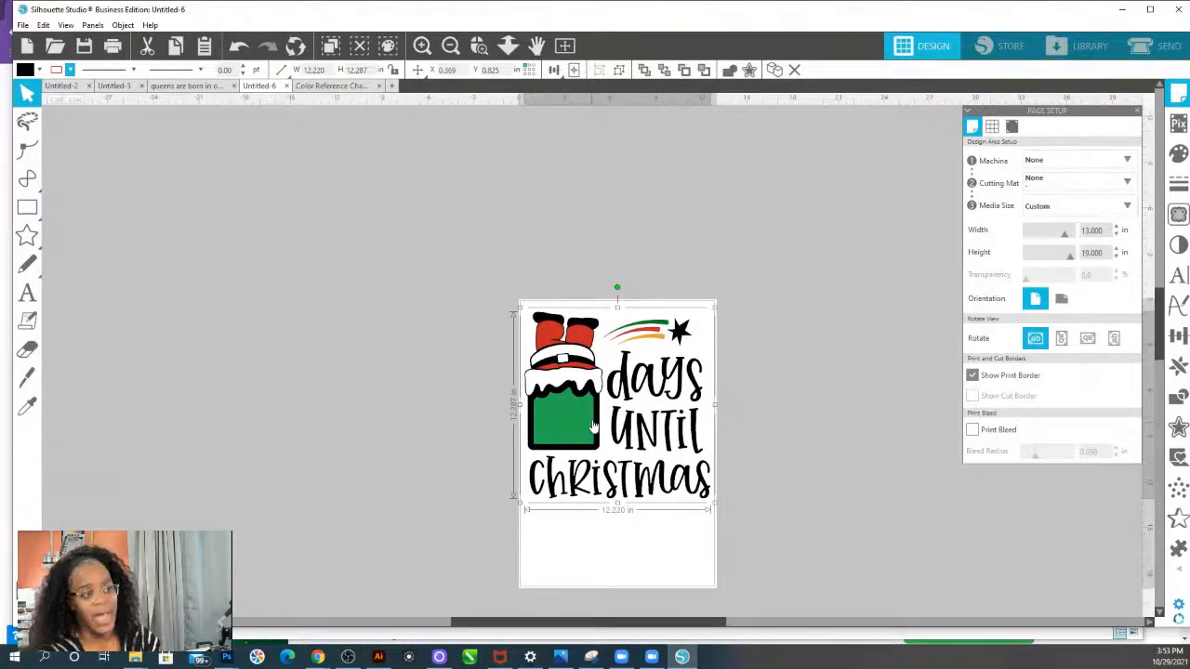
# Set the page height to 13 in and shift the design slightly upward so it fits within the square page.
pyautogui.moveTo(571, 375); pyautogui.dragTo(571, 372)
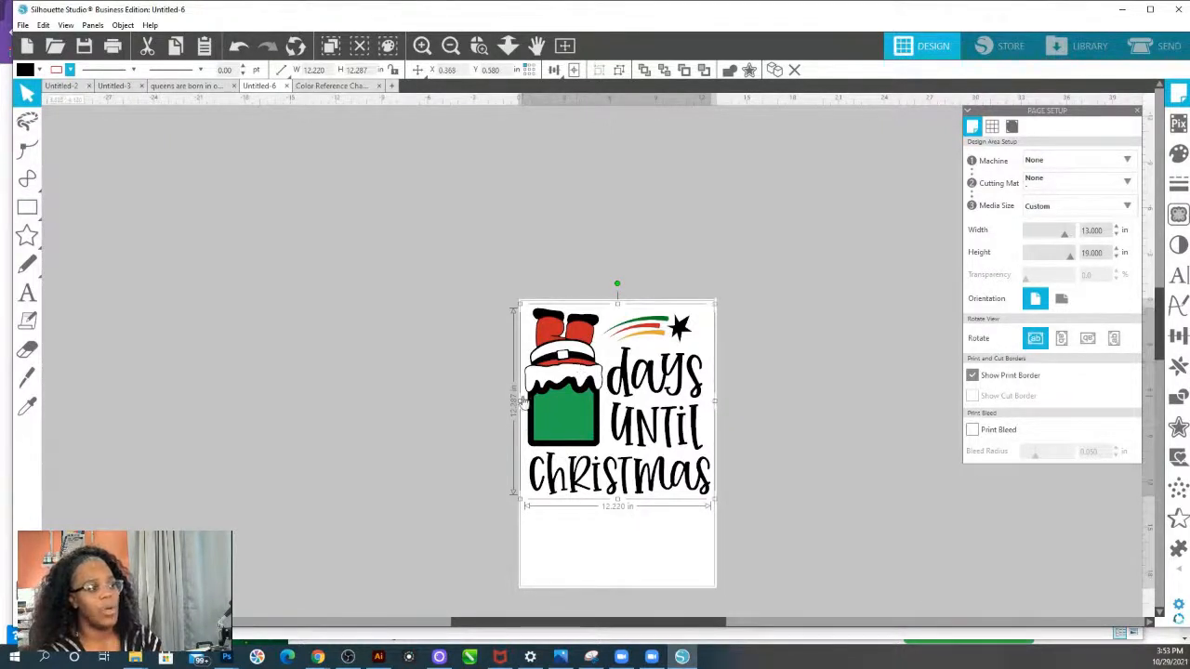
pyautogui.click(1093, 252)
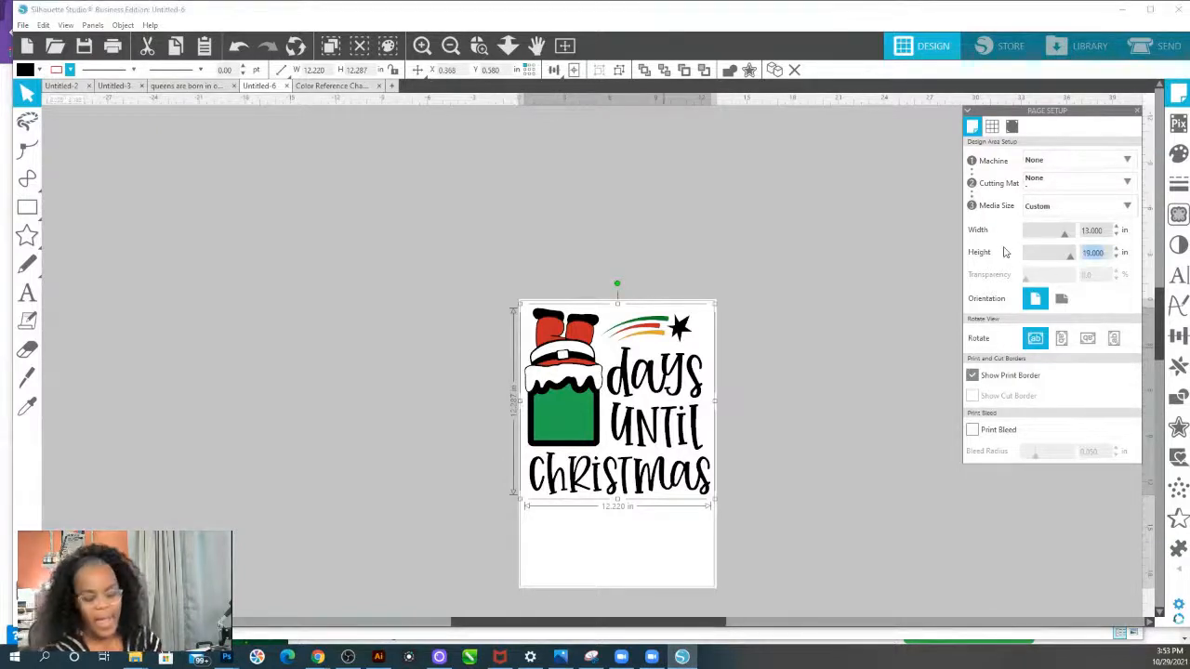
pyautogui.write('13')
pyautogui.press('Return')
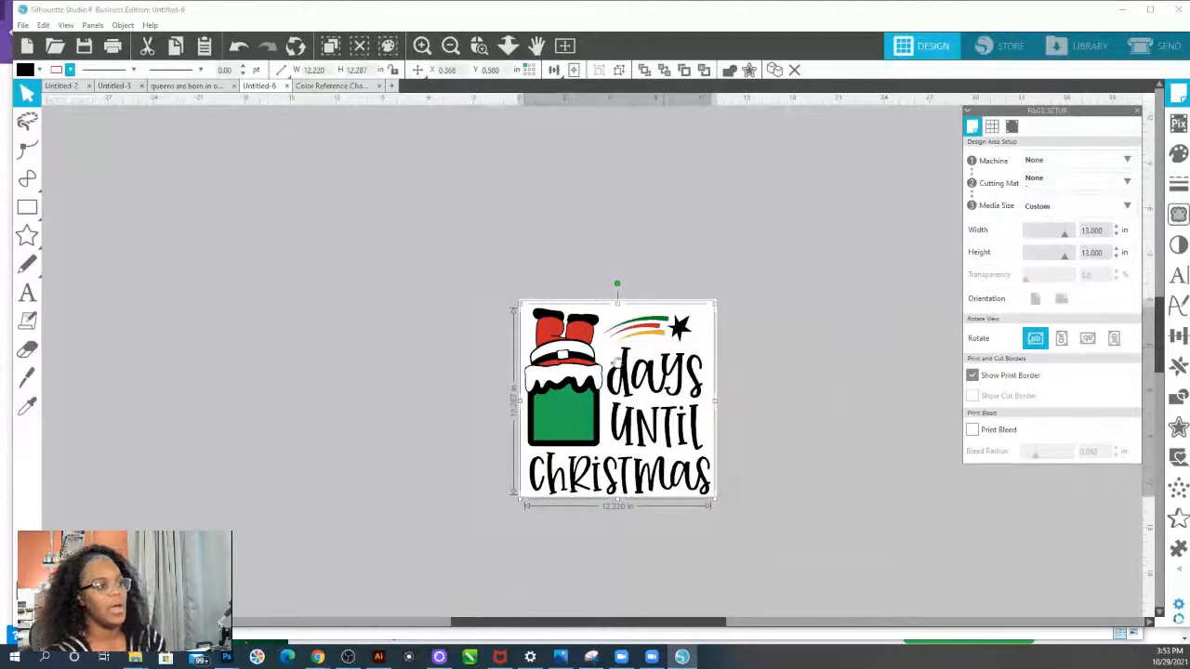
pyautogui.moveTo(563, 390); pyautogui.dragTo(563, 388)
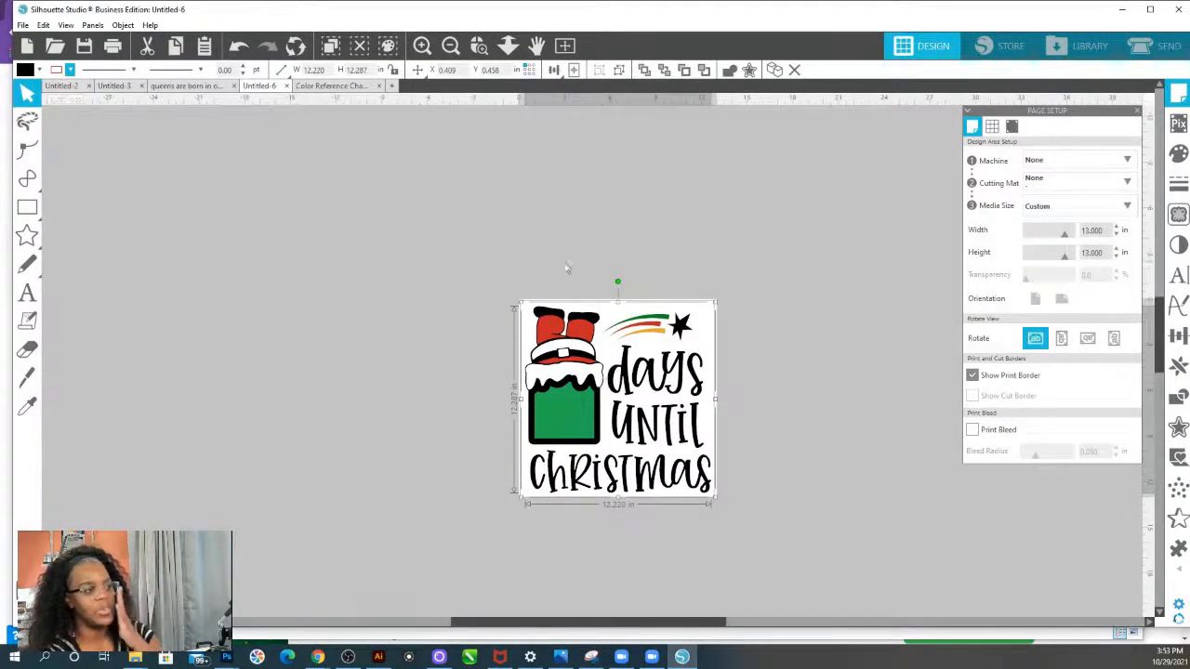
# Merge the recent file "live sub talk" into the current document.
pyautogui.click(22, 25)
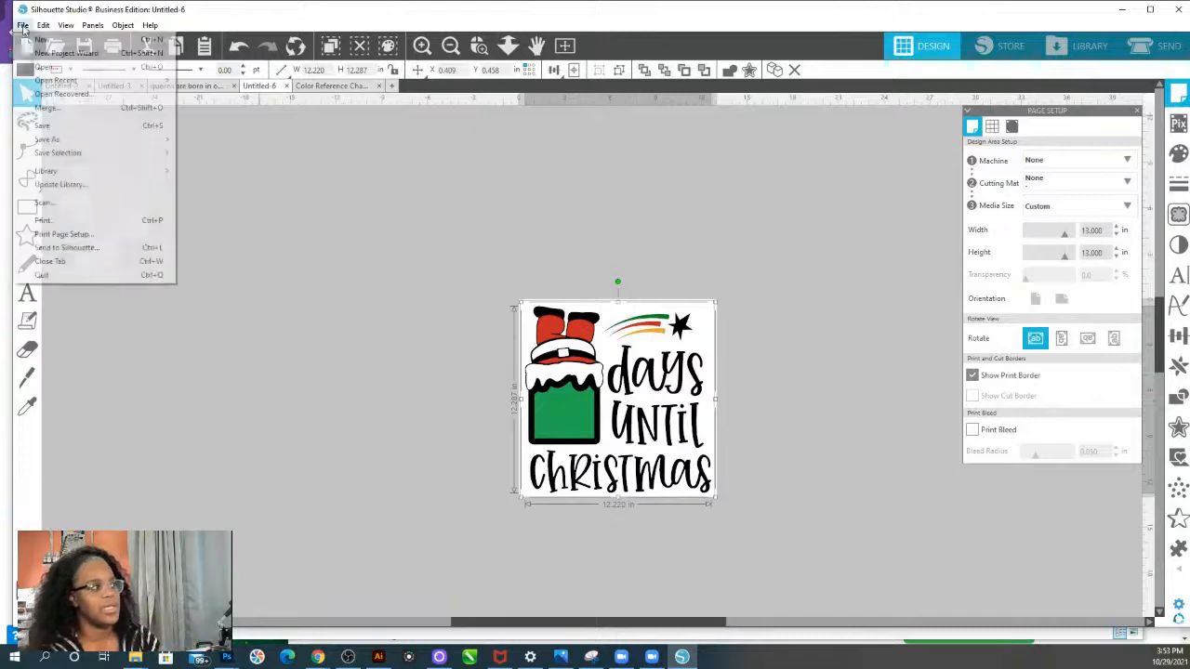
pyautogui.click(47, 107)
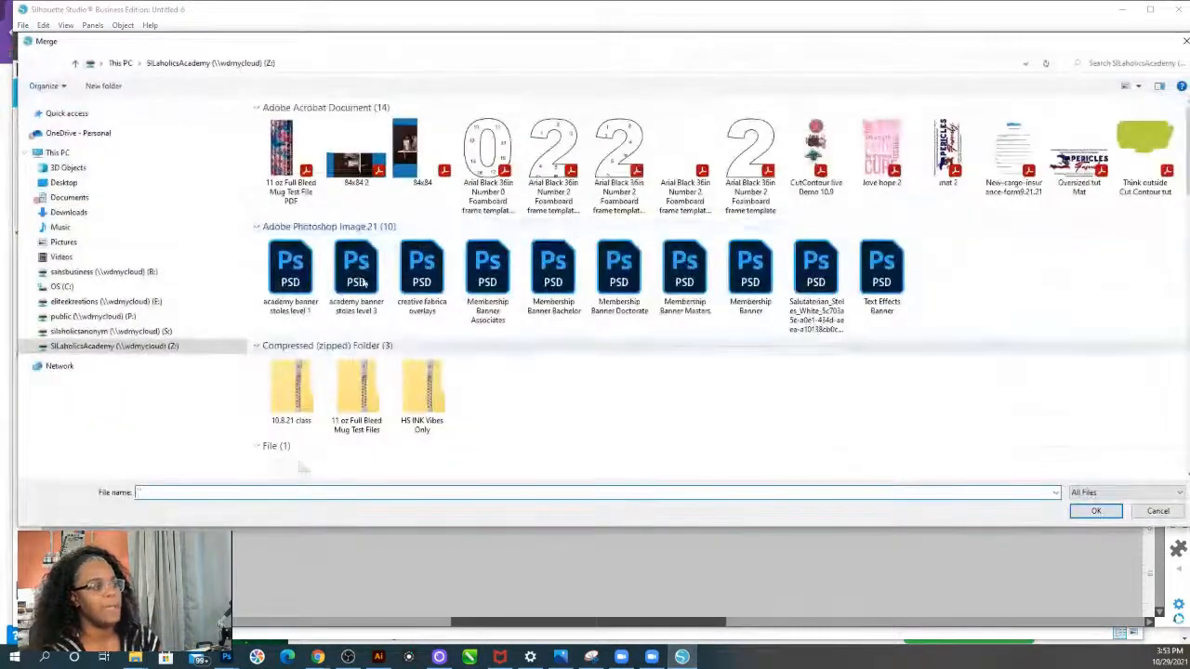
pyautogui.click(86, 115)
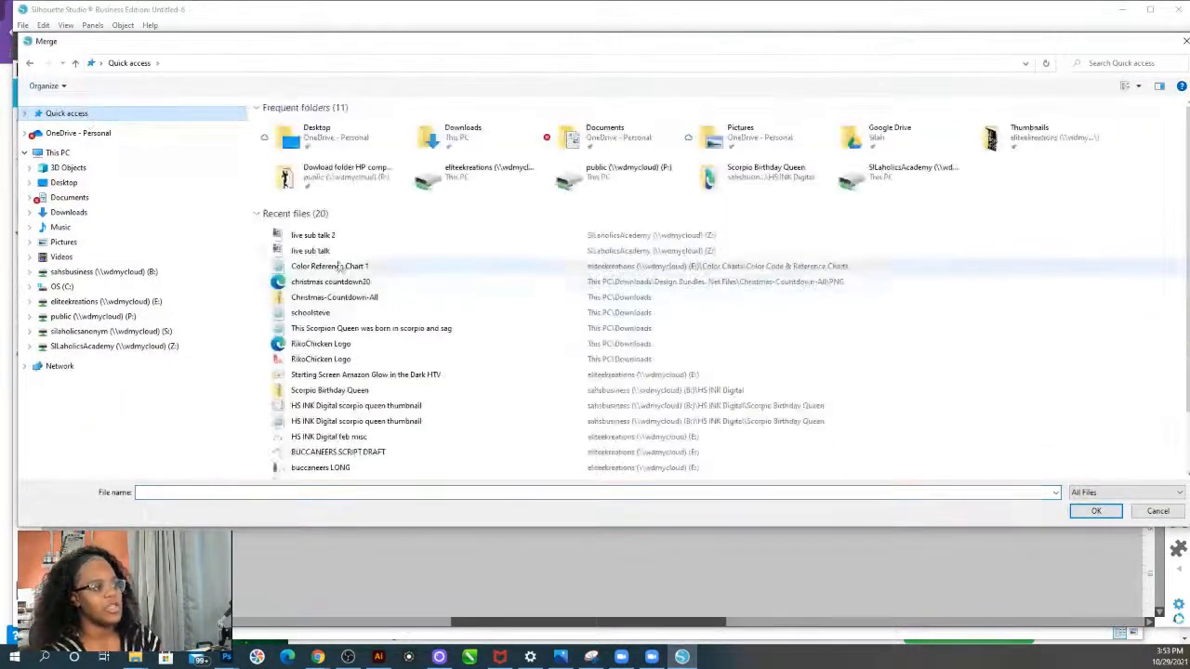
pyautogui.doubleClick(308, 252)
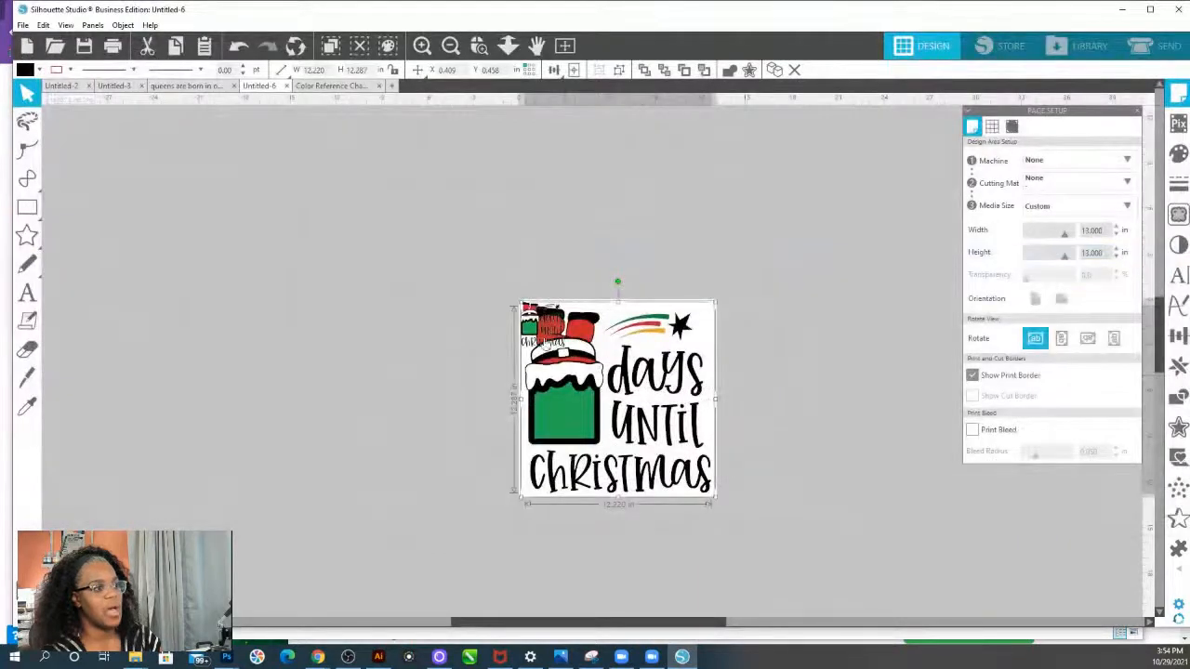
# Move the merged PNG off the page, enlarge it to about 14.19 by 20.74 in, and place it left of the page.
pyautogui.moveTo(539, 336); pyautogui.dragTo(340, 274)
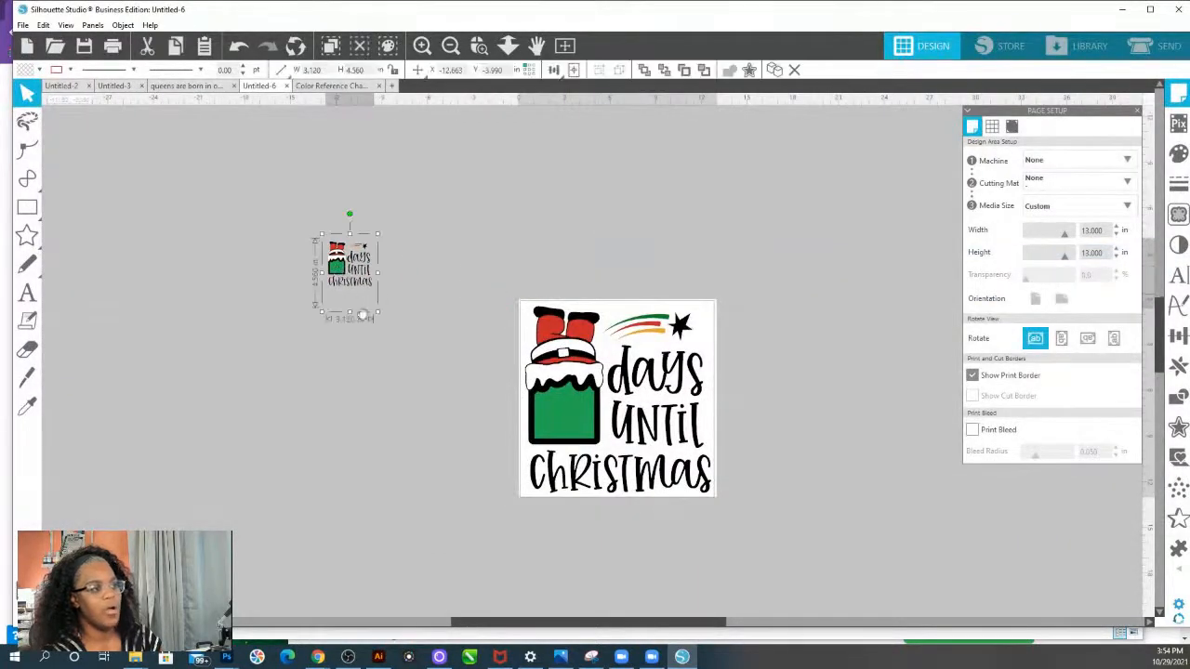
pyautogui.moveTo(376, 314); pyautogui.dragTo(544, 562)
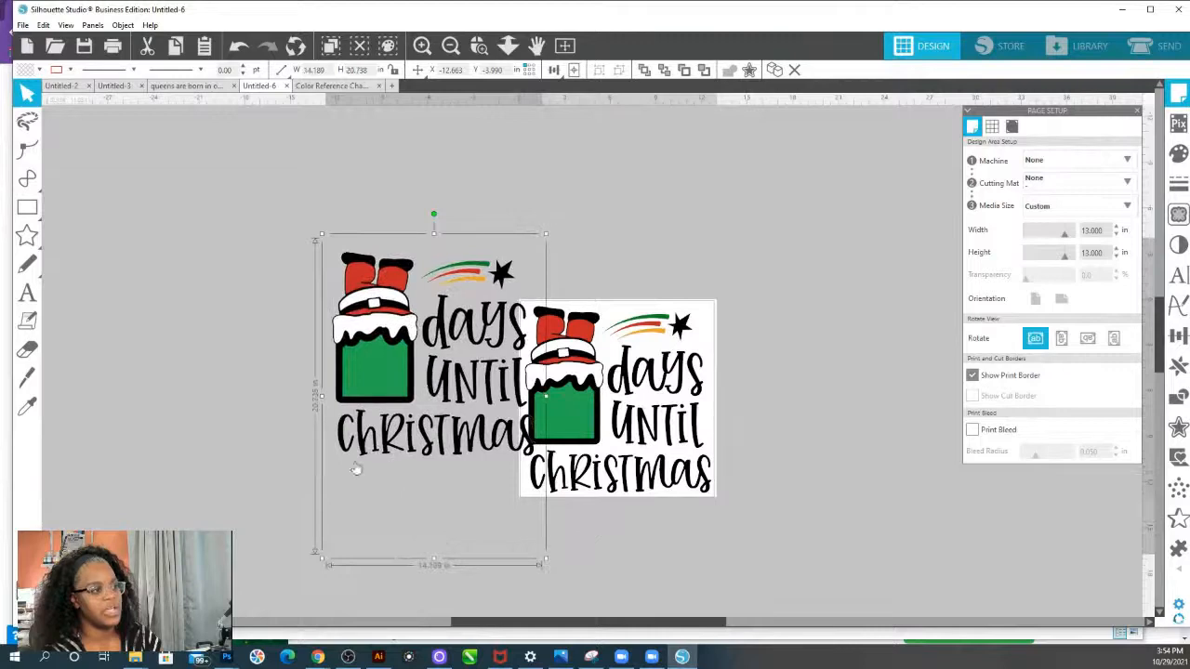
pyautogui.moveTo(375, 353); pyautogui.dragTo(227, 329)
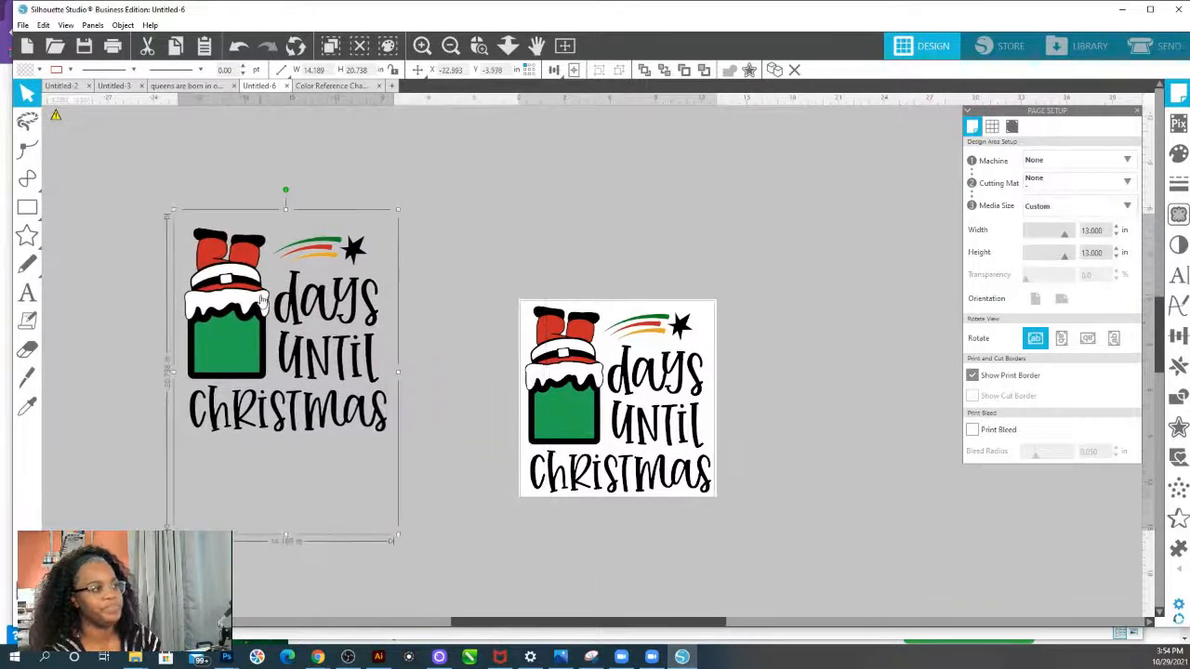
# Merge the recent file "live sub talk 2" into the current document.
pyautogui.click(23, 25)
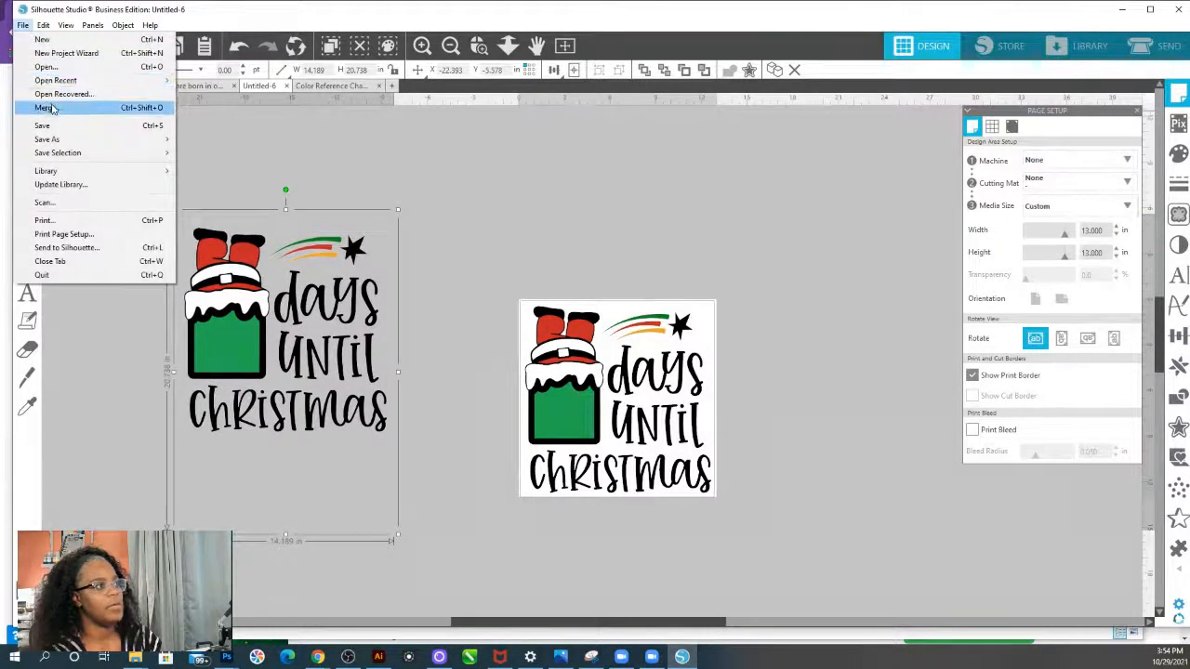
pyautogui.click(47, 108)
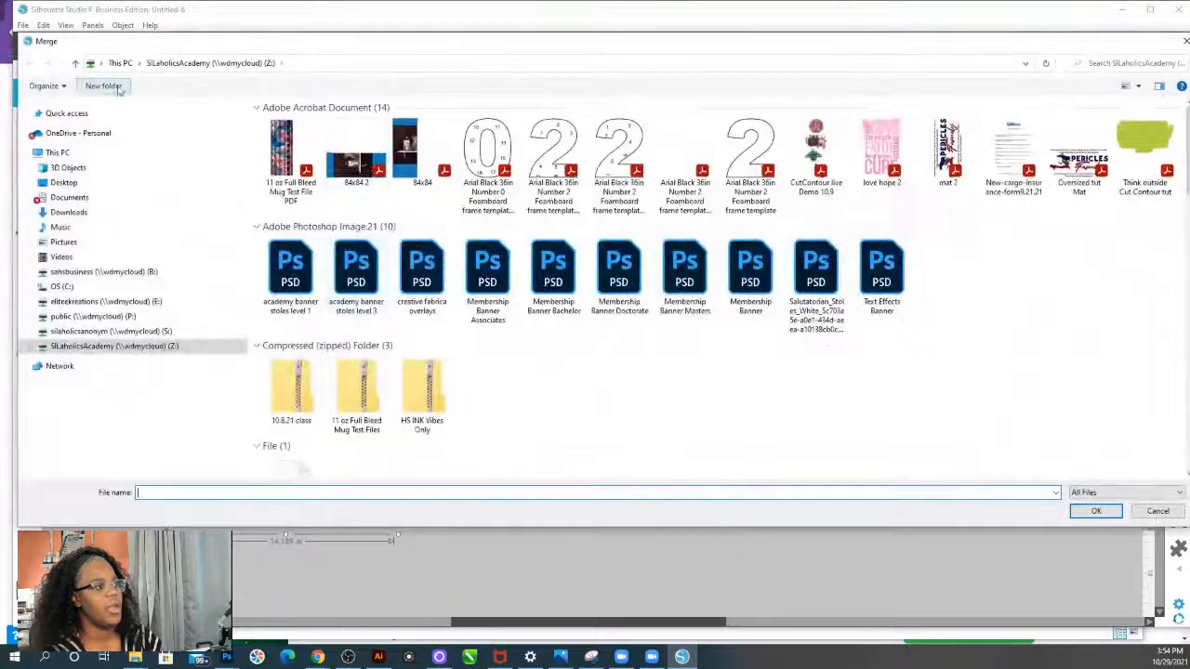
pyautogui.click(74, 114)
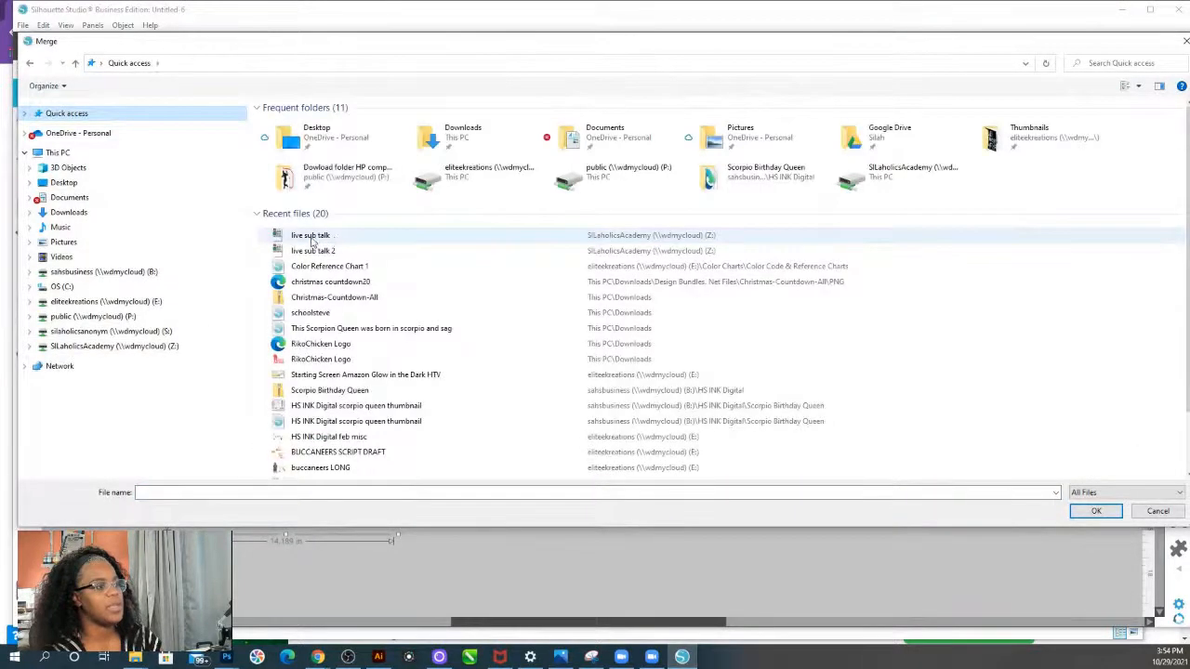
pyautogui.doubleClick(313, 247)
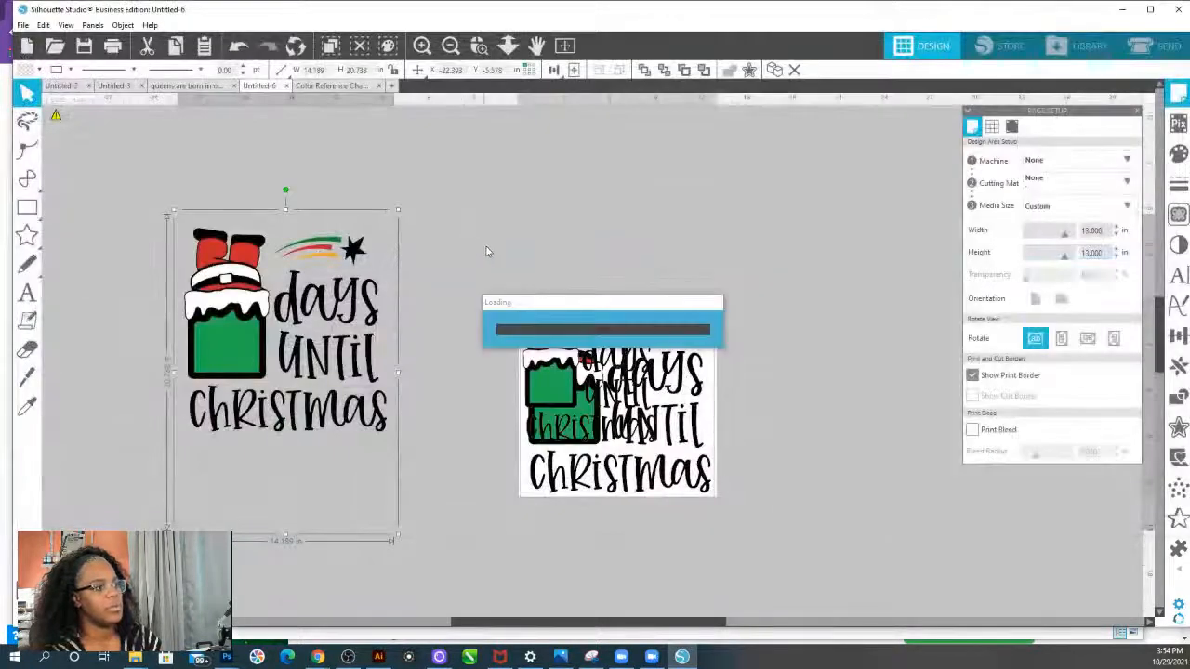
# Move the newly merged PNG off the page, enlarge it to about 20.06 by 29.33 in, and enlarge the first merged PNG as well.
pyautogui.moveTo(548, 440); pyautogui.dragTo(419, 317)
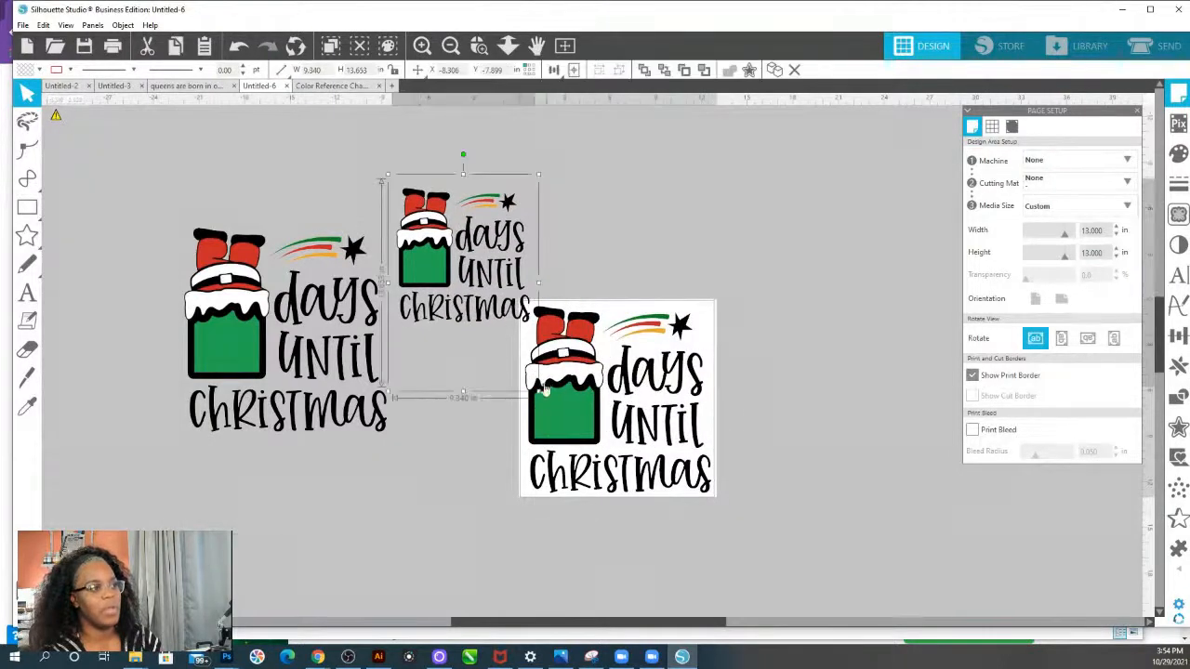
pyautogui.moveTo(537, 392); pyautogui.dragTo(703, 641)
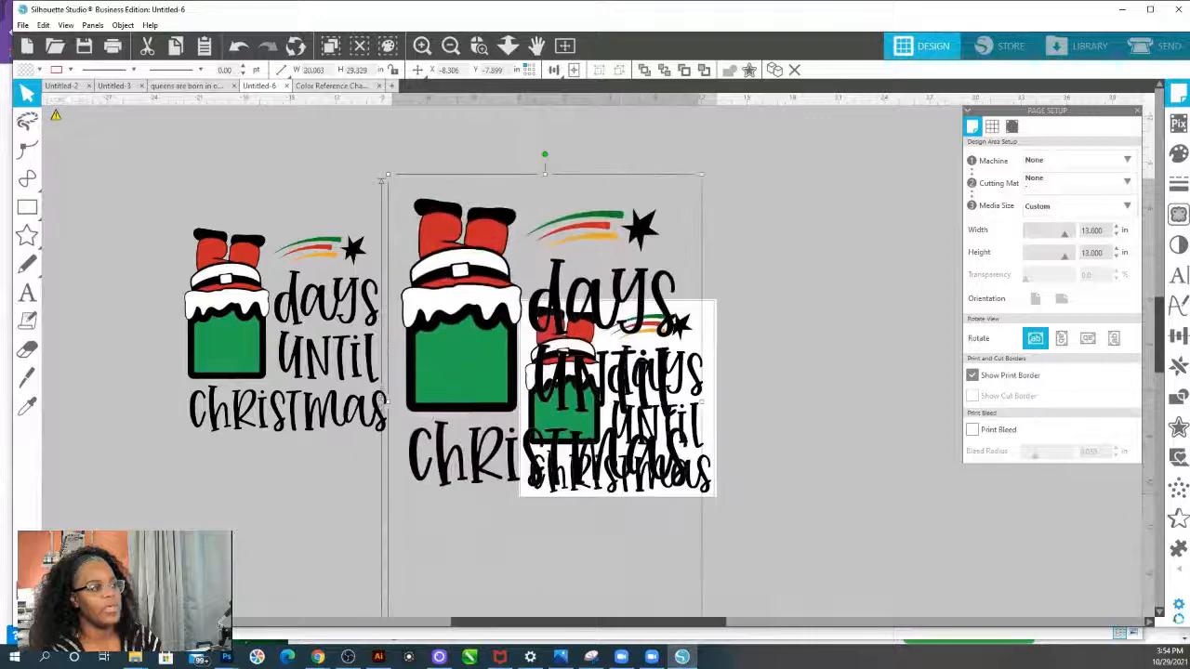
pyautogui.click(294, 349)
pyautogui.moveTo(400, 538); pyautogui.dragTo(598, 641)
# Examine the edge quality of the colored stripes, Santa boots and star on the two enlarged PNGs at high magnification.
pyautogui.moveTo(268, 181); pyautogui.dragTo(544, 329)
pyautogui.click(477, 45)
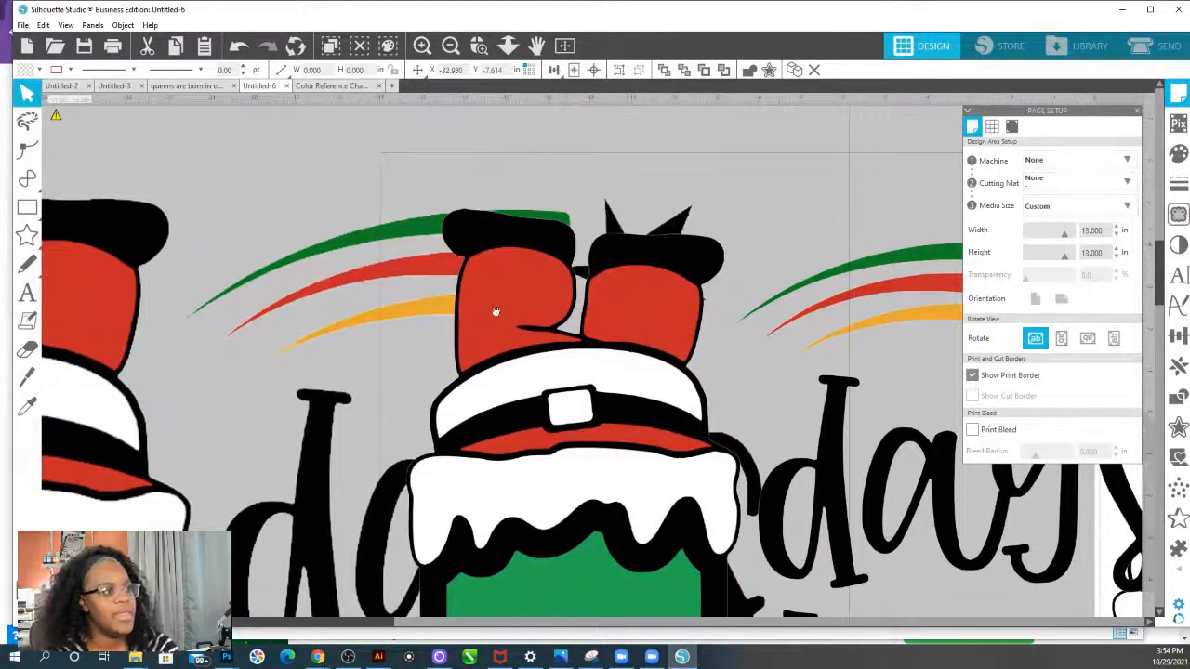
pyautogui.hscroll(-3, 437, 302)
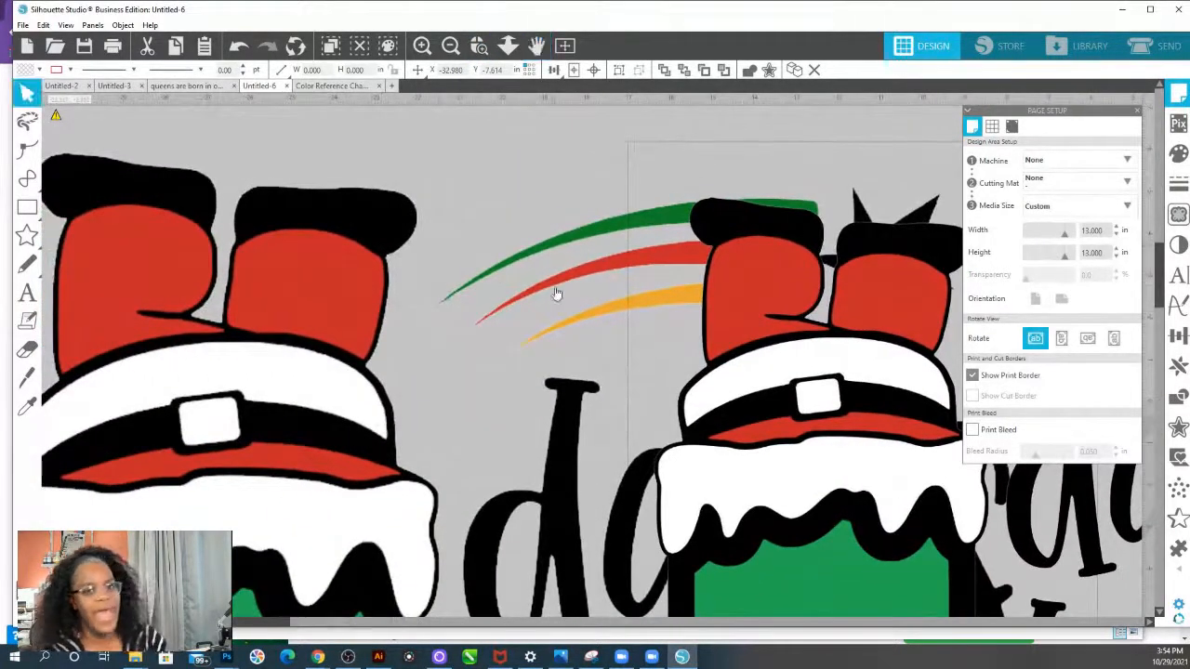
pyautogui.click(476, 49)
pyautogui.moveTo(452, 182); pyautogui.dragTo(685, 344)
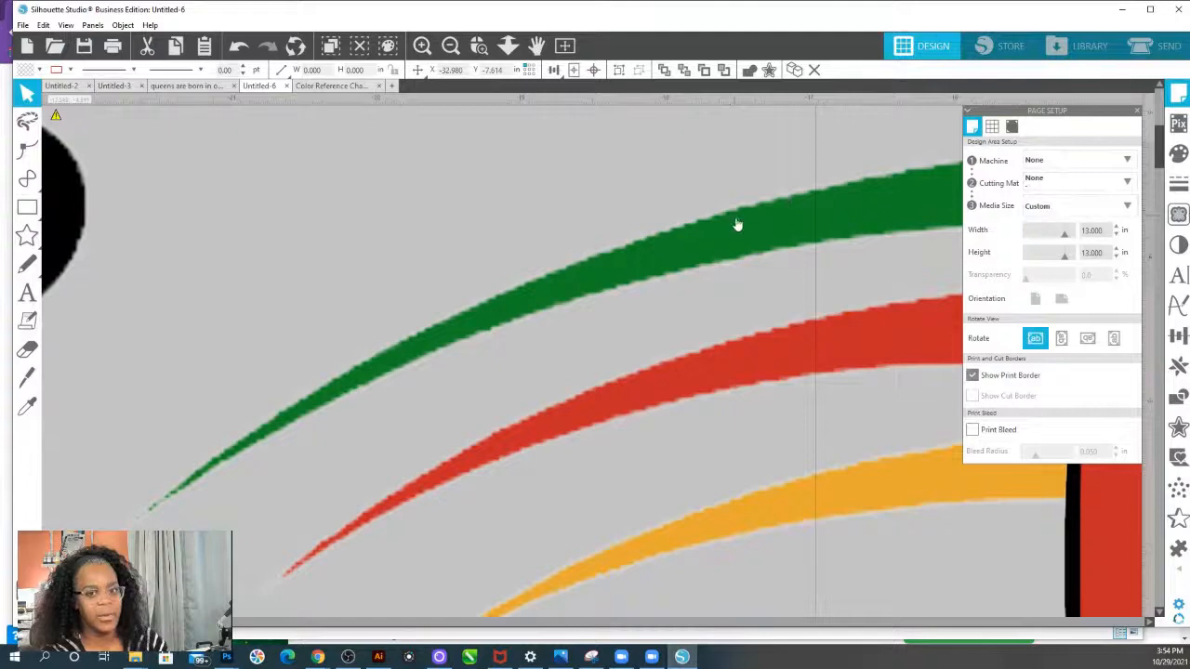
pyautogui.moveTo(1084, 526); pyautogui.dragTo(1064, 482)
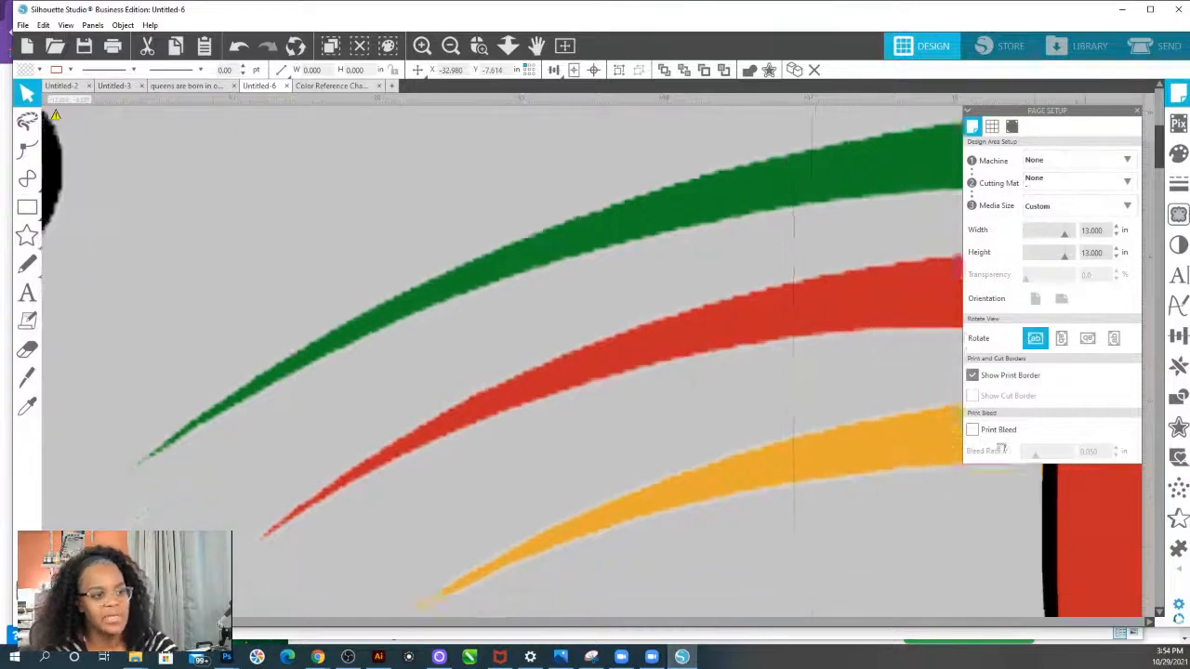
pyautogui.scroll(-2, 1023, 464)
pyautogui.moveTo(948, 270); pyautogui.dragTo(393, 428)
pyautogui.moveTo(855, 404); pyautogui.dragTo(263, 375)
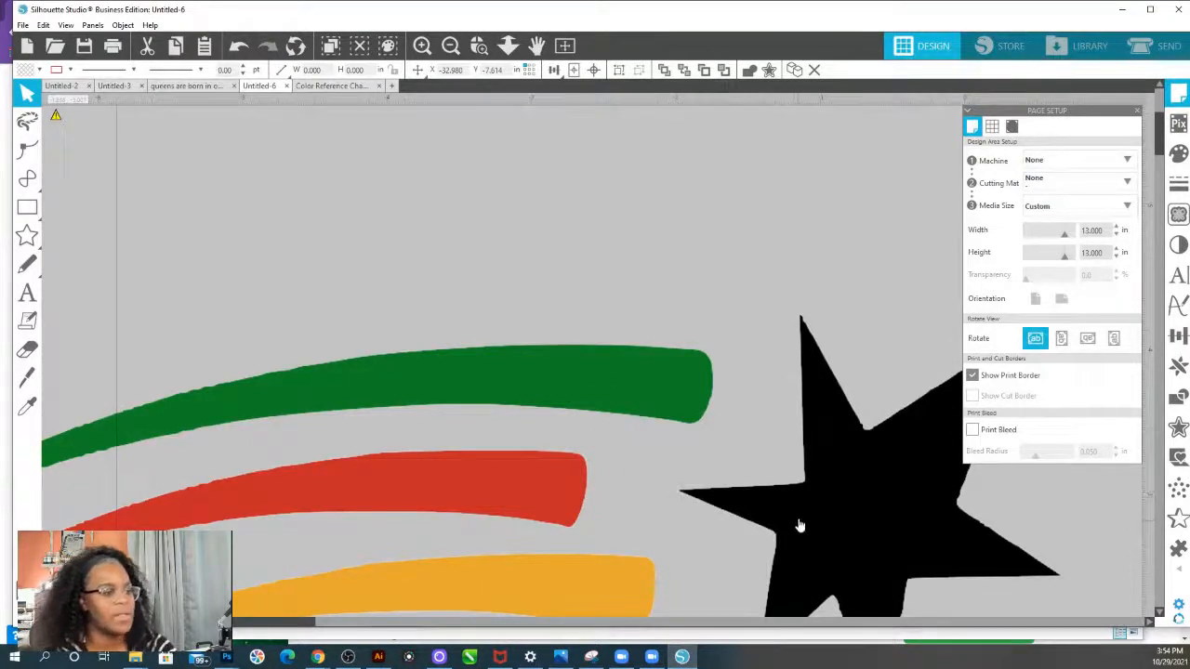
pyautogui.moveTo(800, 526); pyautogui.dragTo(11, 330)
# Examine the stripe and star edges of the original traced design on the page for comparison.
pyautogui.click(507, 46)
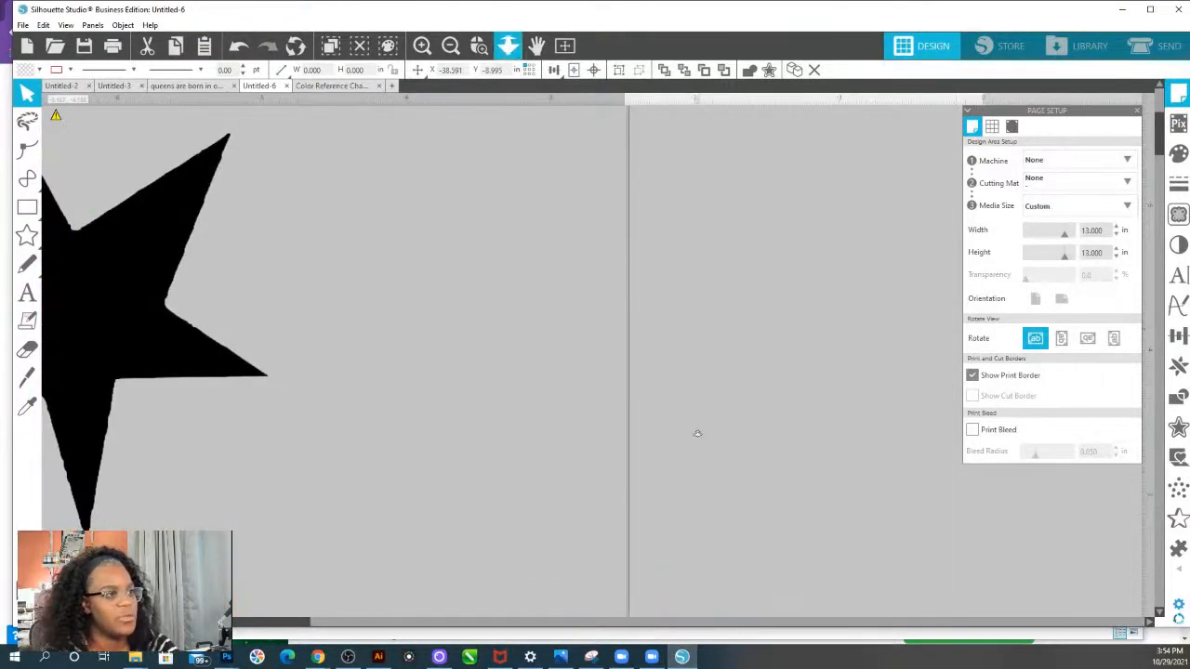
pyautogui.moveTo(697, 433); pyautogui.dragTo(683, 192)
pyautogui.moveTo(876, 223); pyautogui.dragTo(749, 159)
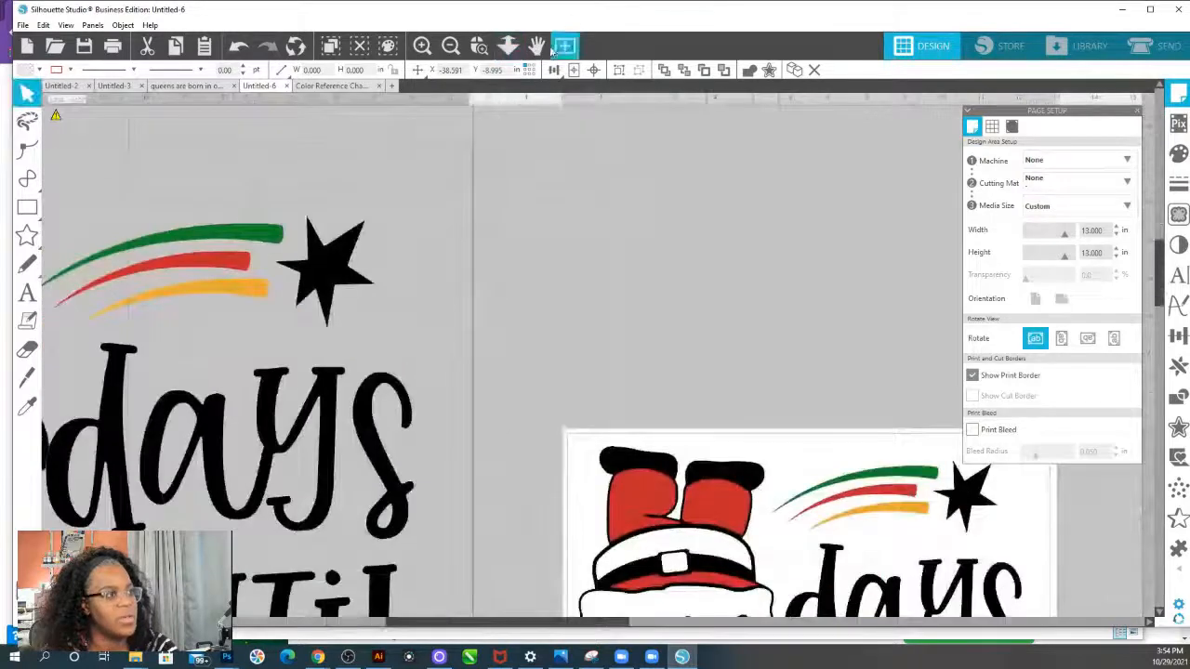
pyautogui.click(478, 45)
pyautogui.moveTo(918, 512); pyautogui.dragTo(930, 521)
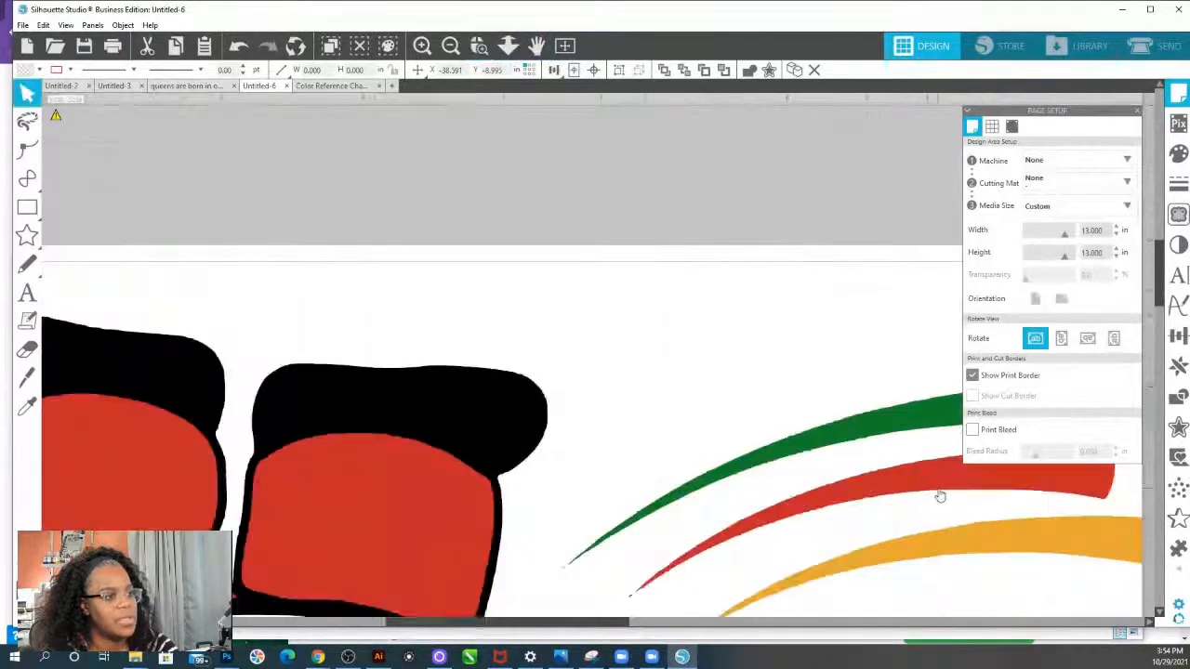
pyautogui.moveTo(899, 421); pyautogui.dragTo(520, 343)
pyautogui.moveTo(682, 341); pyautogui.dragTo(596, 344)
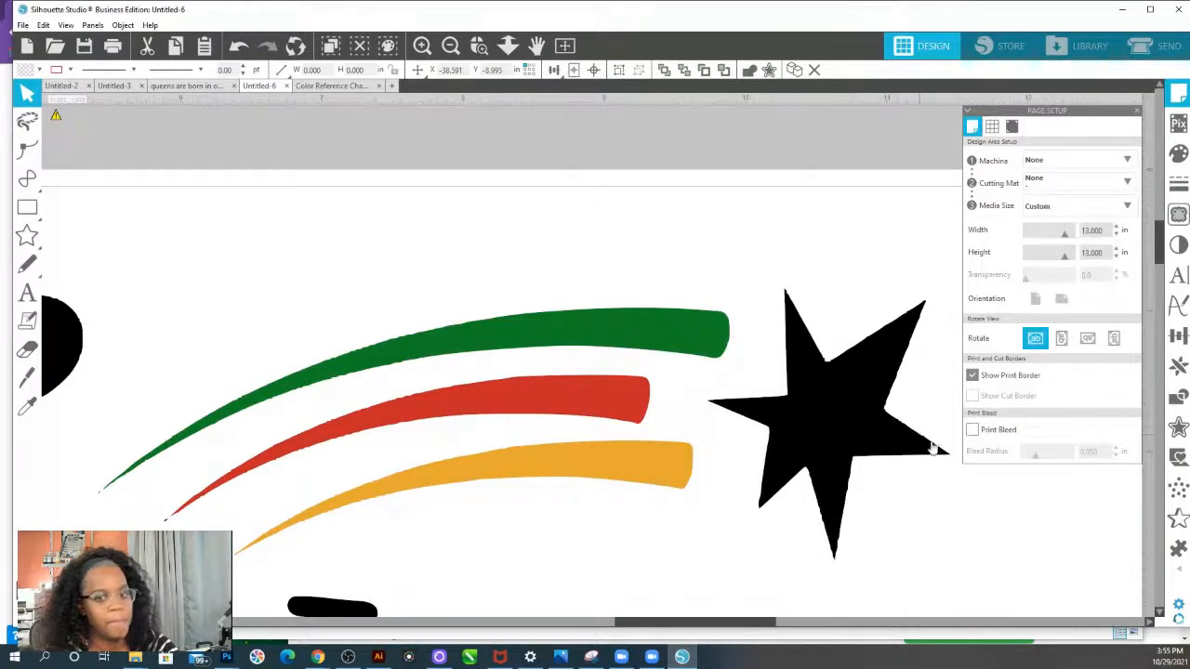
# Compare the stripe and lettering edges of the two overlapping PNGs beside the page again, ending with an overview of all designs.
pyautogui.moveTo(168, 235); pyautogui.dragTo(1096, 547)
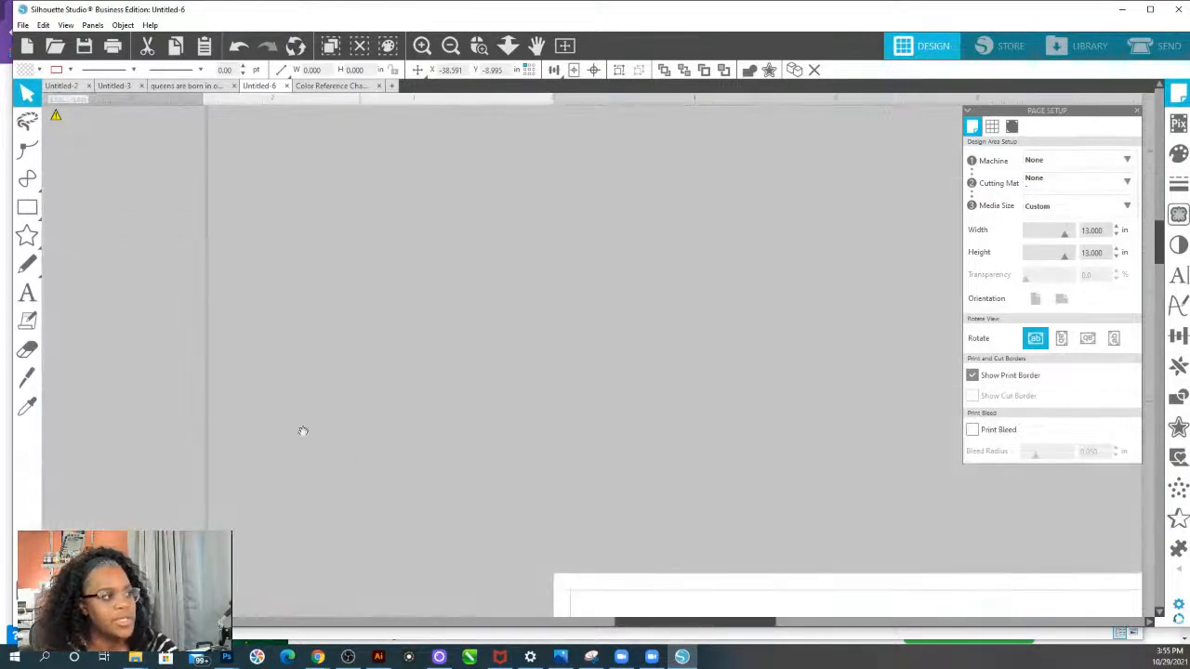
pyautogui.moveTo(303, 430); pyautogui.dragTo(777, 408)
pyautogui.moveTo(670, 348); pyautogui.dragTo(878, 261)
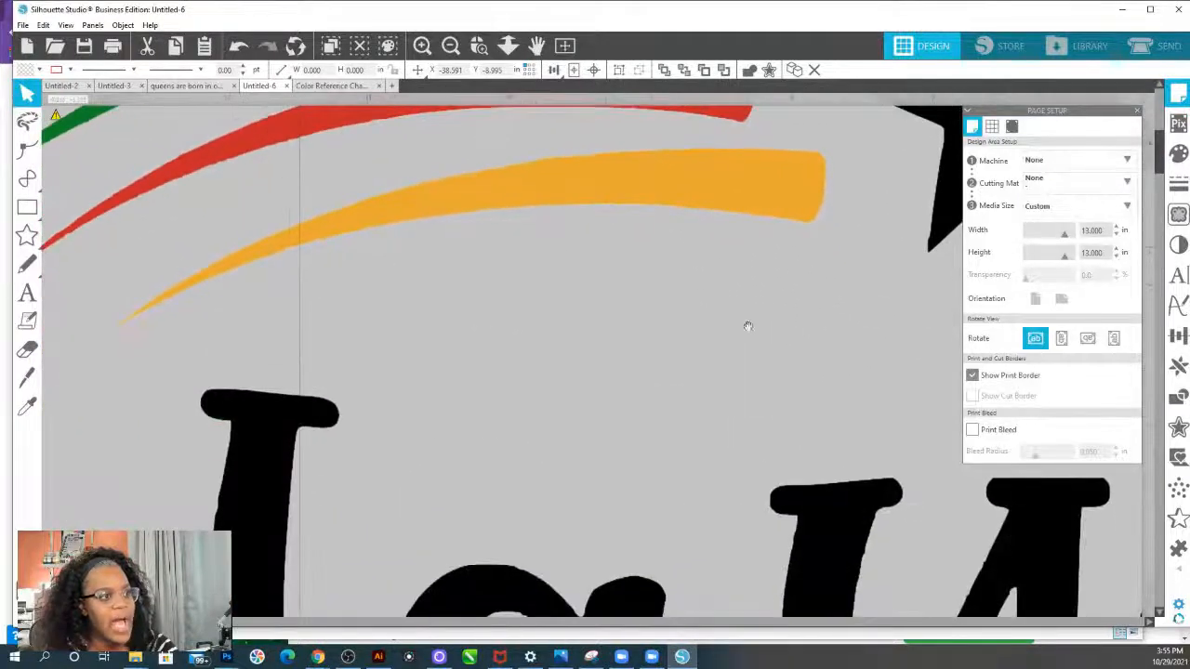
pyautogui.moveTo(612, 244); pyautogui.dragTo(836, 549)
pyautogui.moveTo(270, 288); pyautogui.dragTo(923, 300)
pyautogui.moveTo(232, 307); pyautogui.dragTo(570, 456)
pyautogui.moveTo(291, 383); pyautogui.dragTo(961, 499)
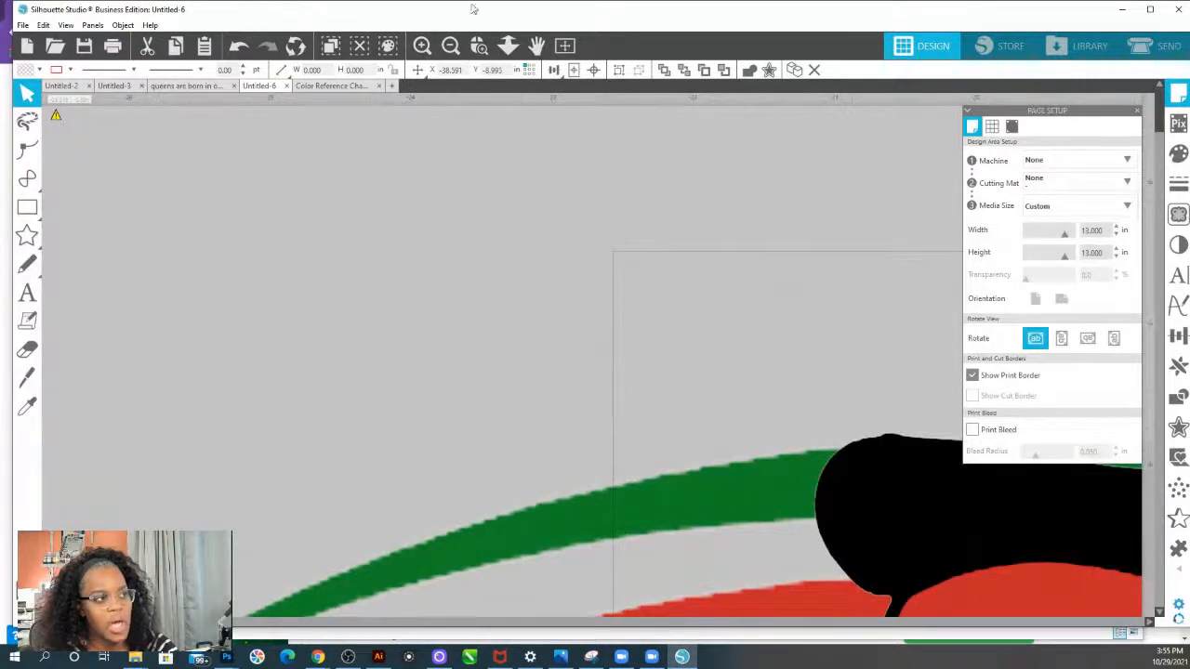
pyautogui.click(508, 46)
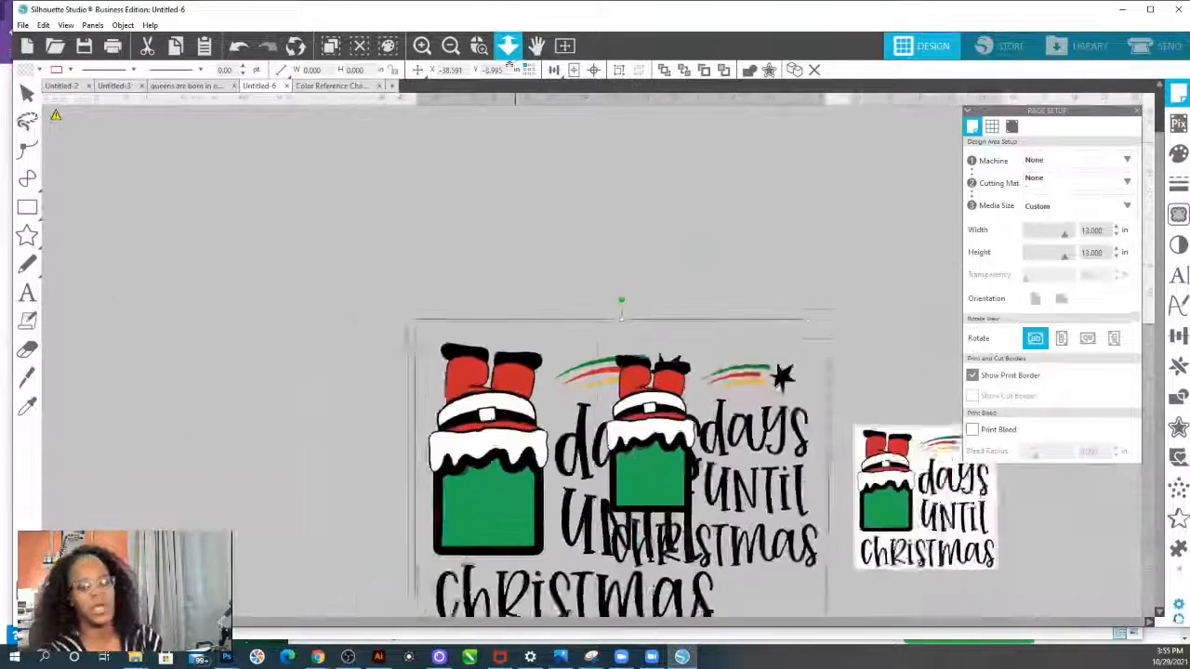
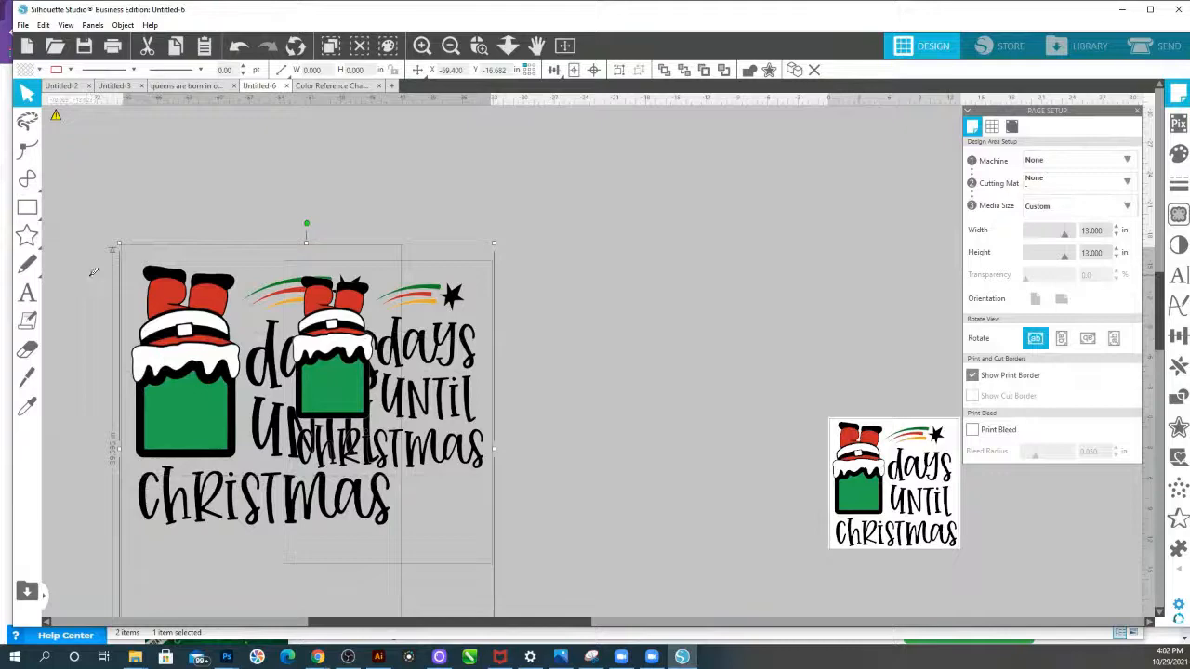
# Delete the merged PNGs beside the page and start saving the document to the hard drive in PNG format.
pyautogui.press('Delete')
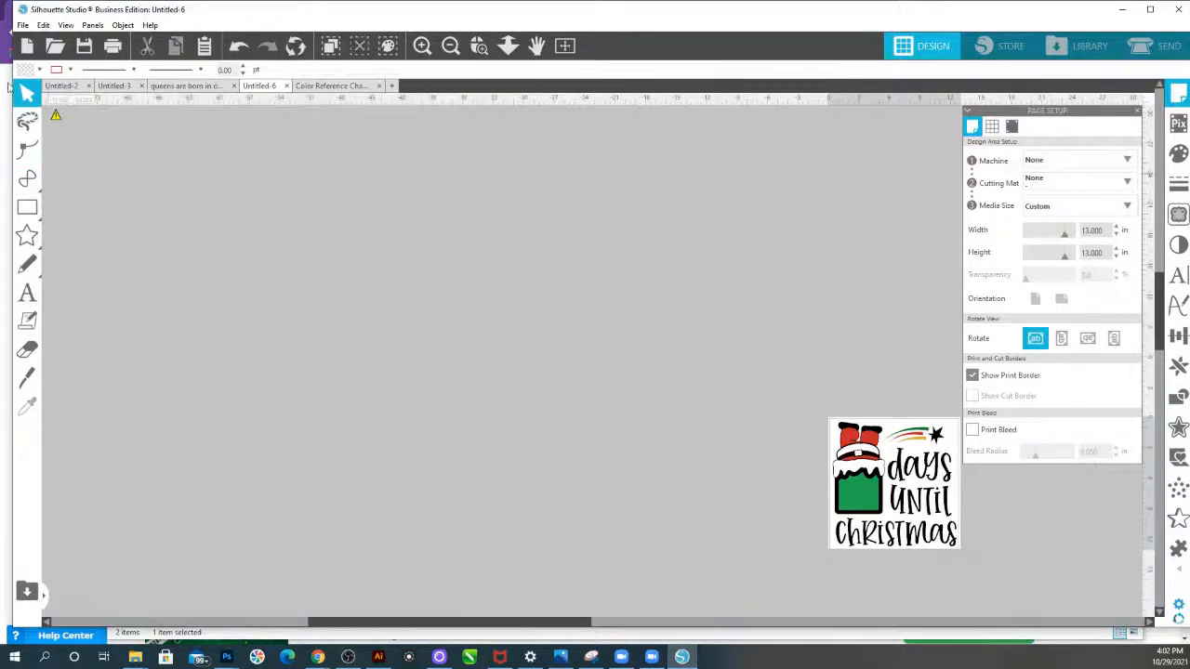
pyautogui.click(22, 24)
pyautogui.moveTo(56, 139)
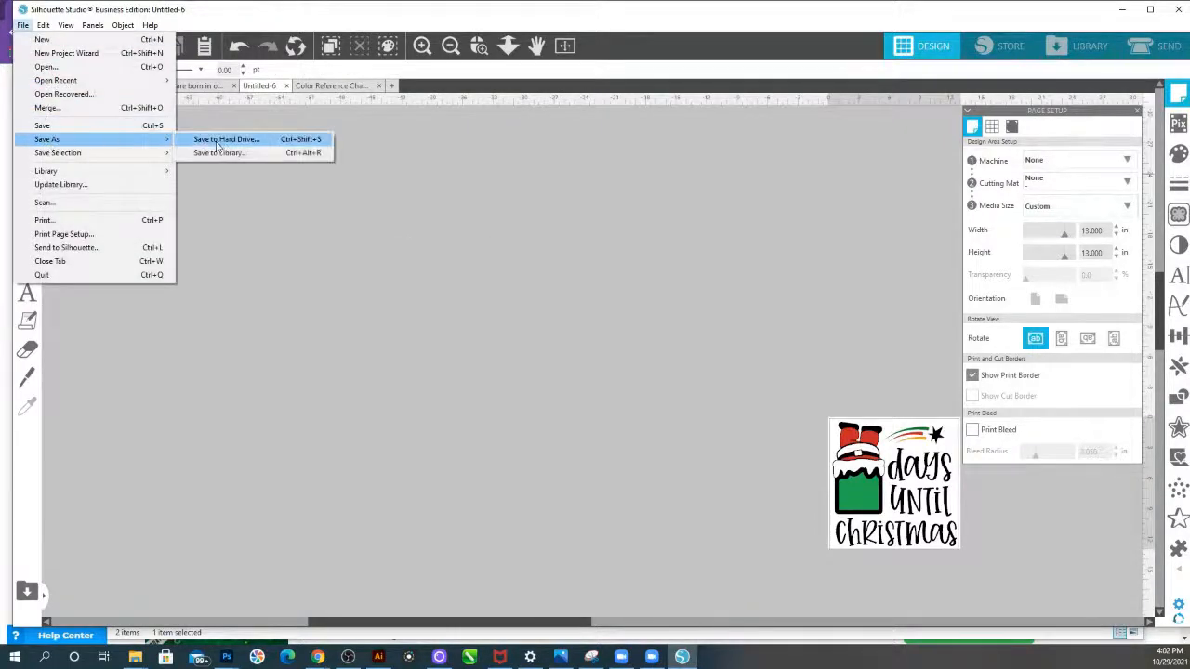
pyautogui.click(222, 139)
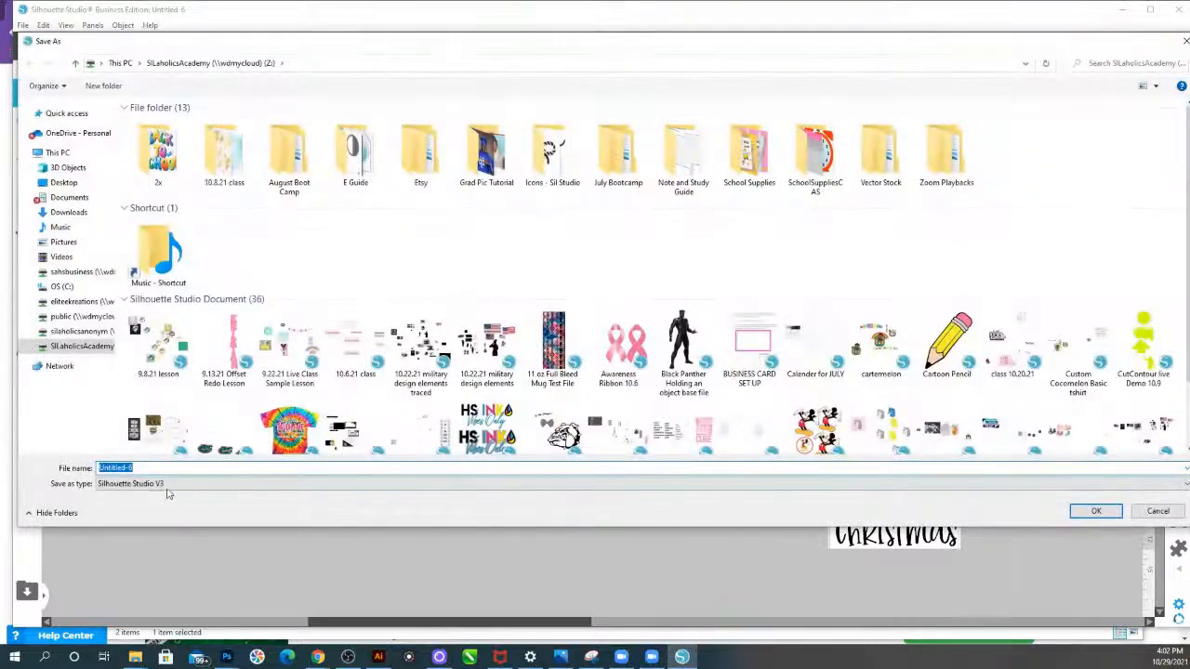
pyautogui.click(169, 485)
pyautogui.click(134, 525)
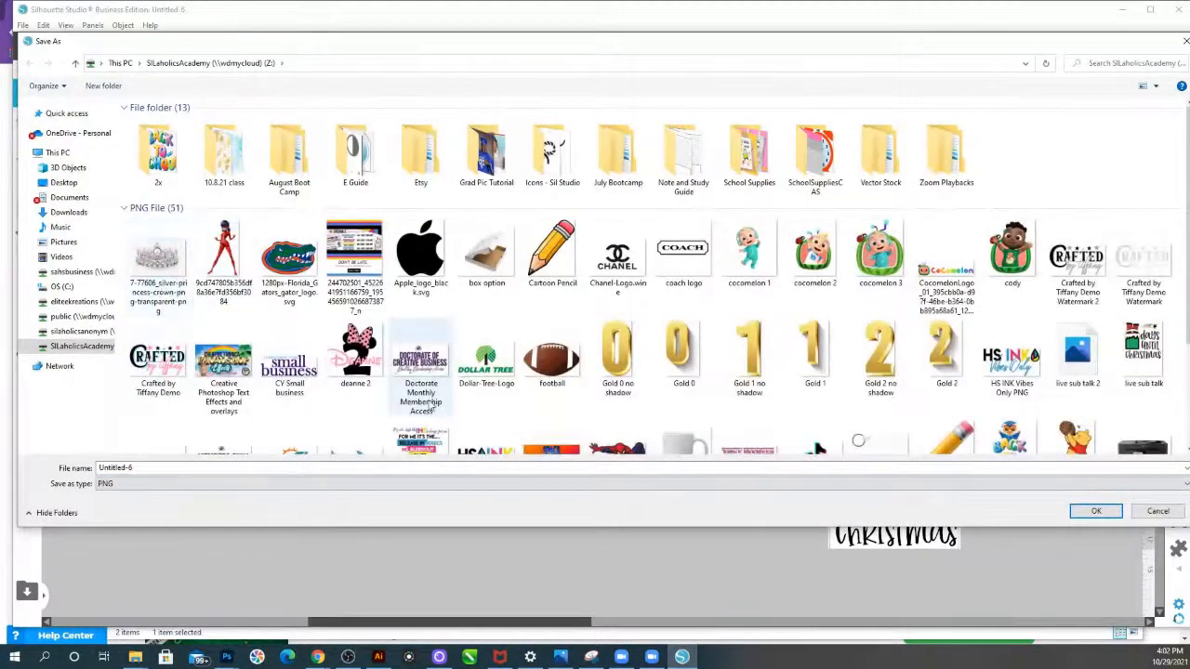
# Name the PNG "live sub talk 3" and export it at 315 dpi, 4095 by 4095 pixels, with a transparent background.
pyautogui.doubleClick(137, 467)
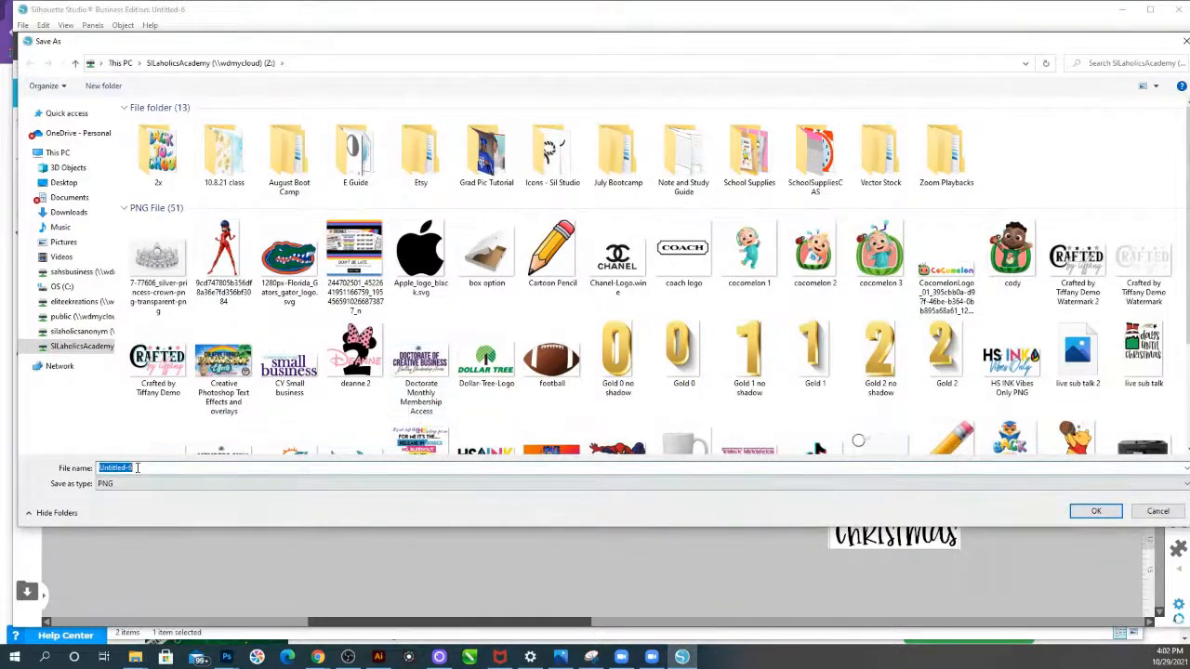
pyautogui.write('l')
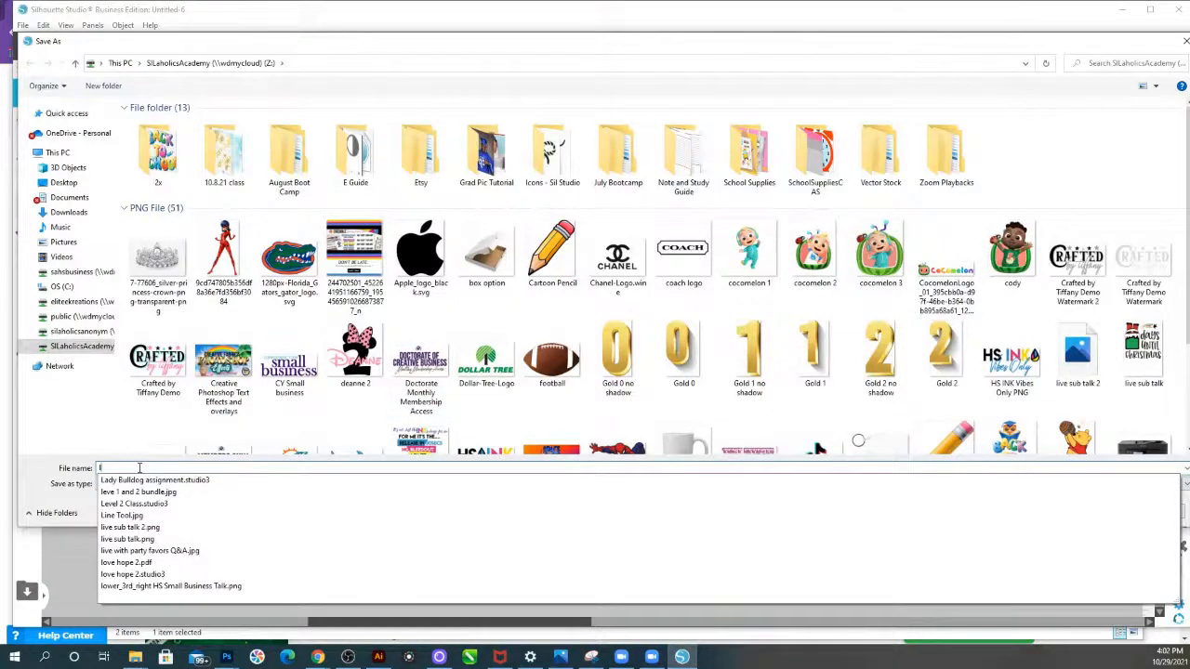
pyautogui.click(151, 529)
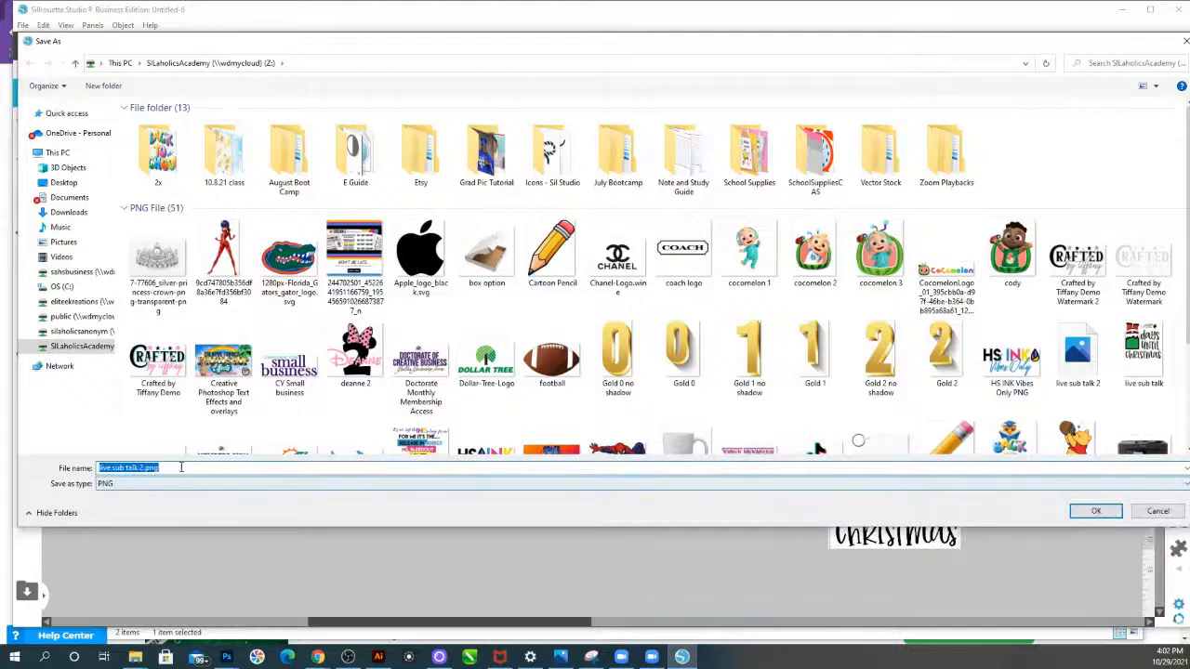
pyautogui.click(179, 467)
pyautogui.press('BackSpace')
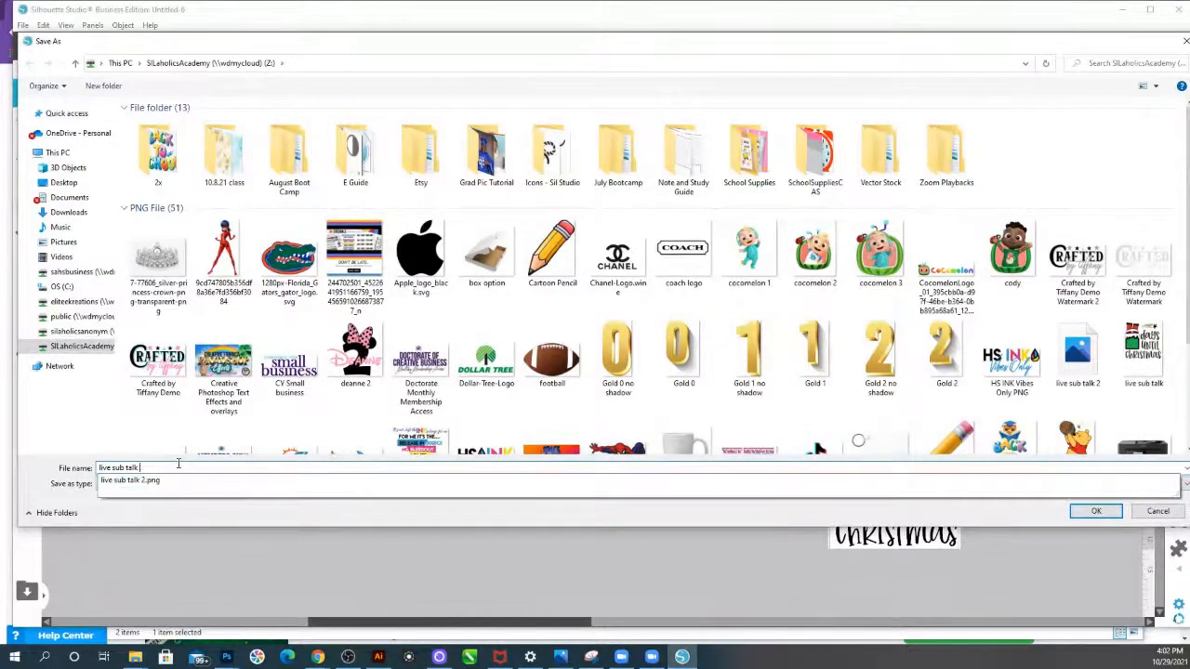
pyautogui.write('3')
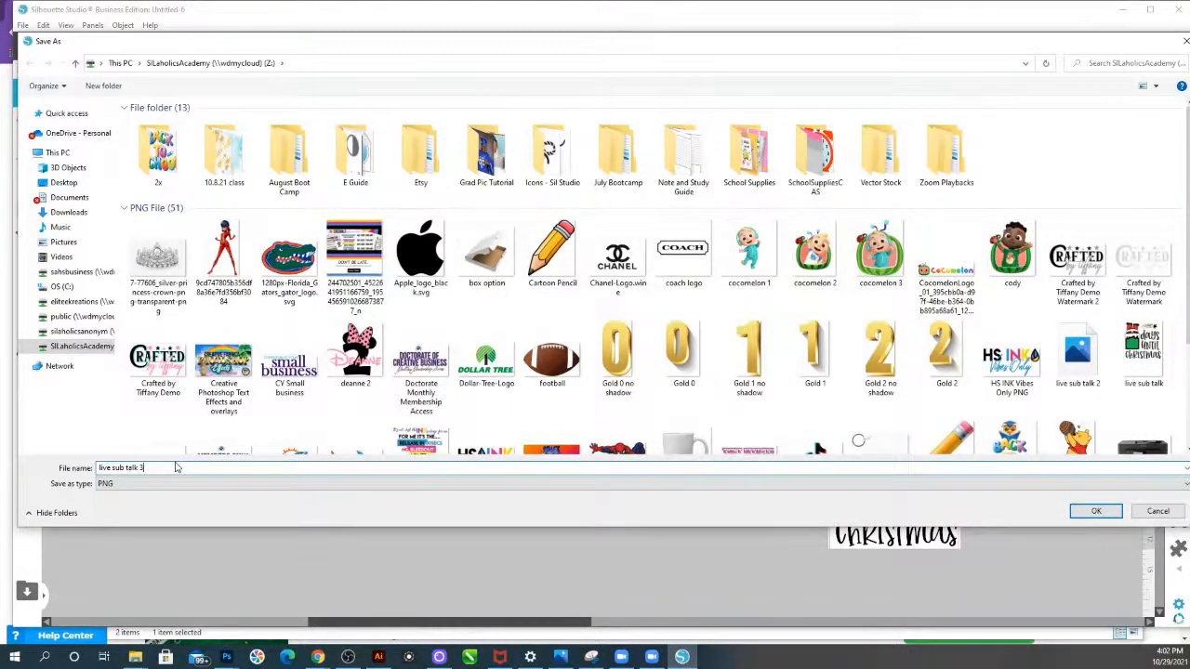
pyautogui.press('Return')
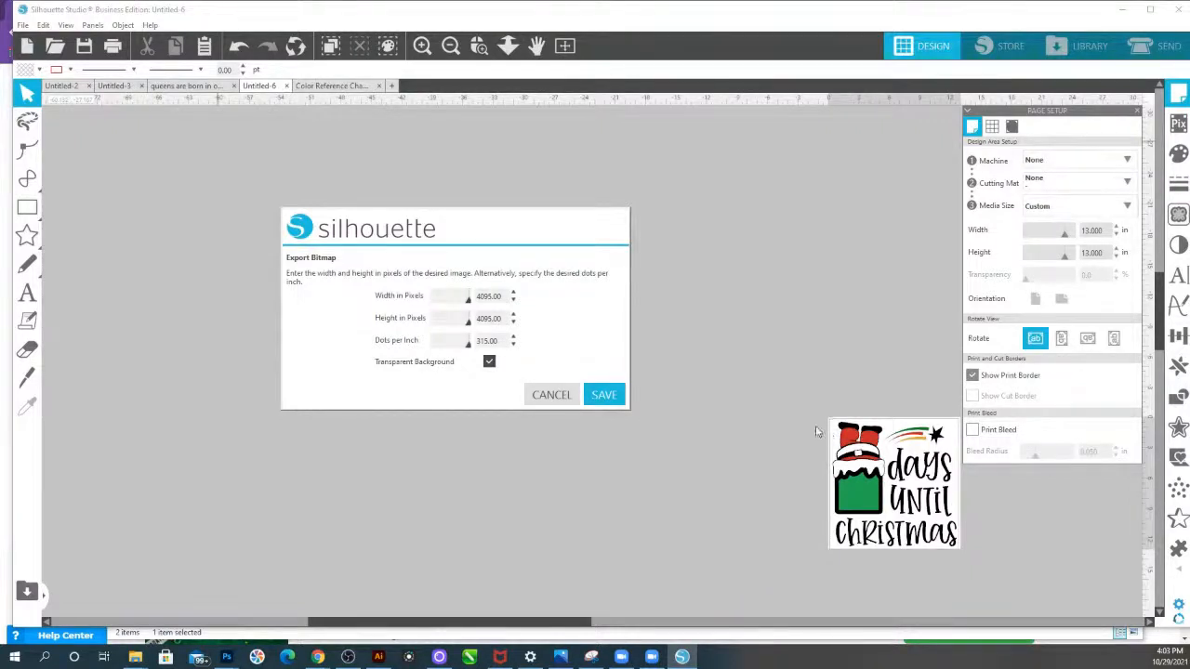
pyautogui.click(604, 396)
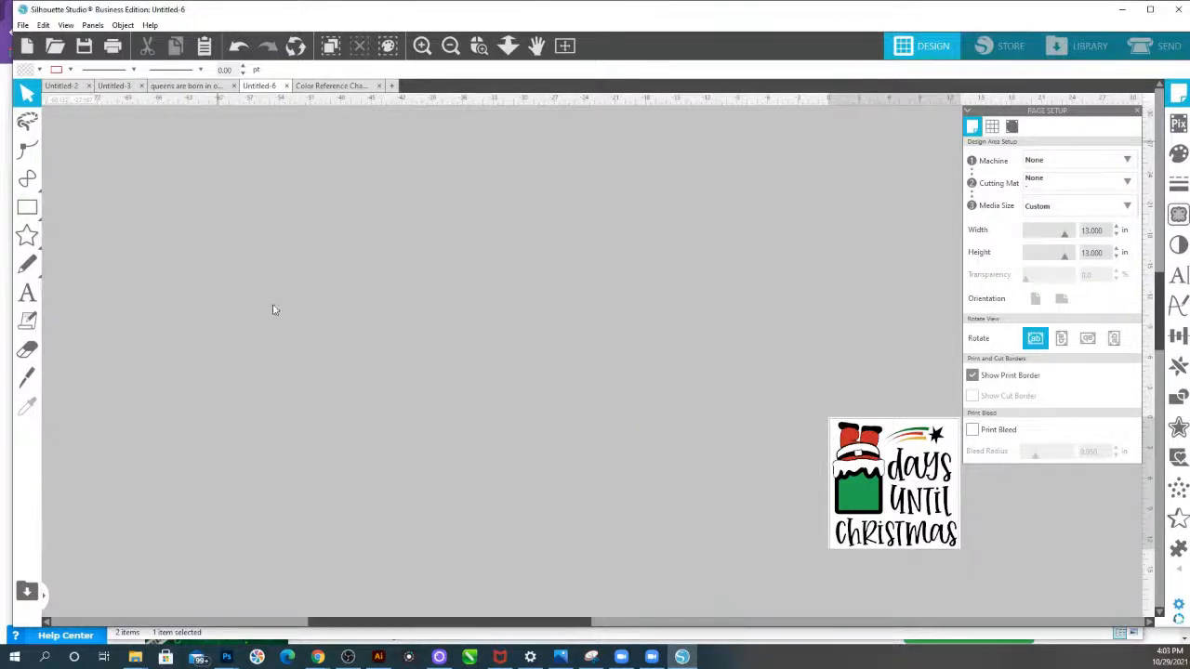
# Undo the deletion of the two comparison PNGs and merge the recent file "live sub talk 3" into the document.
pyautogui.rightClick(149, 110)
pyautogui.click(183, 167)
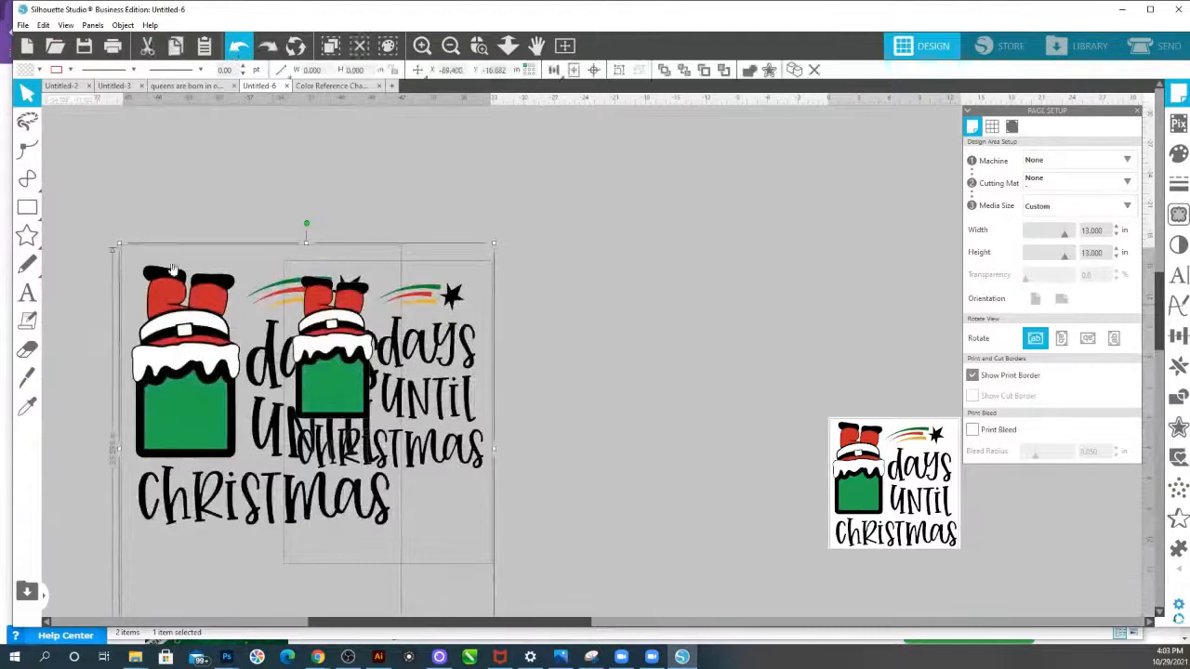
pyautogui.click(22, 25)
pyautogui.click(58, 107)
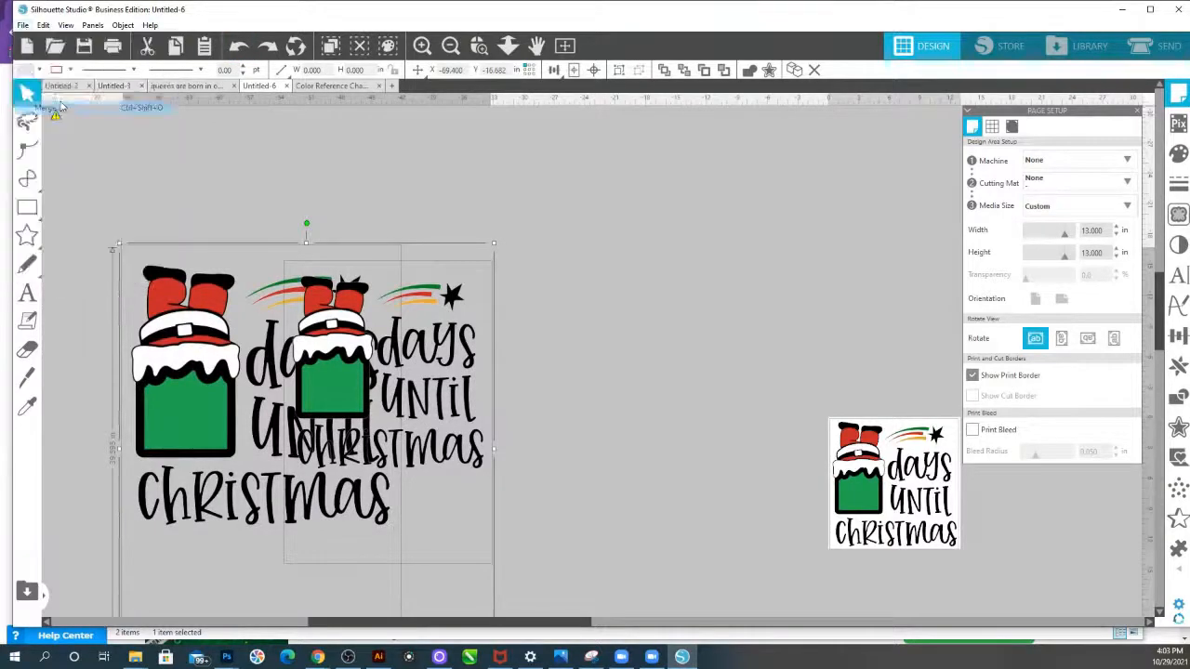
pyautogui.click(72, 114)
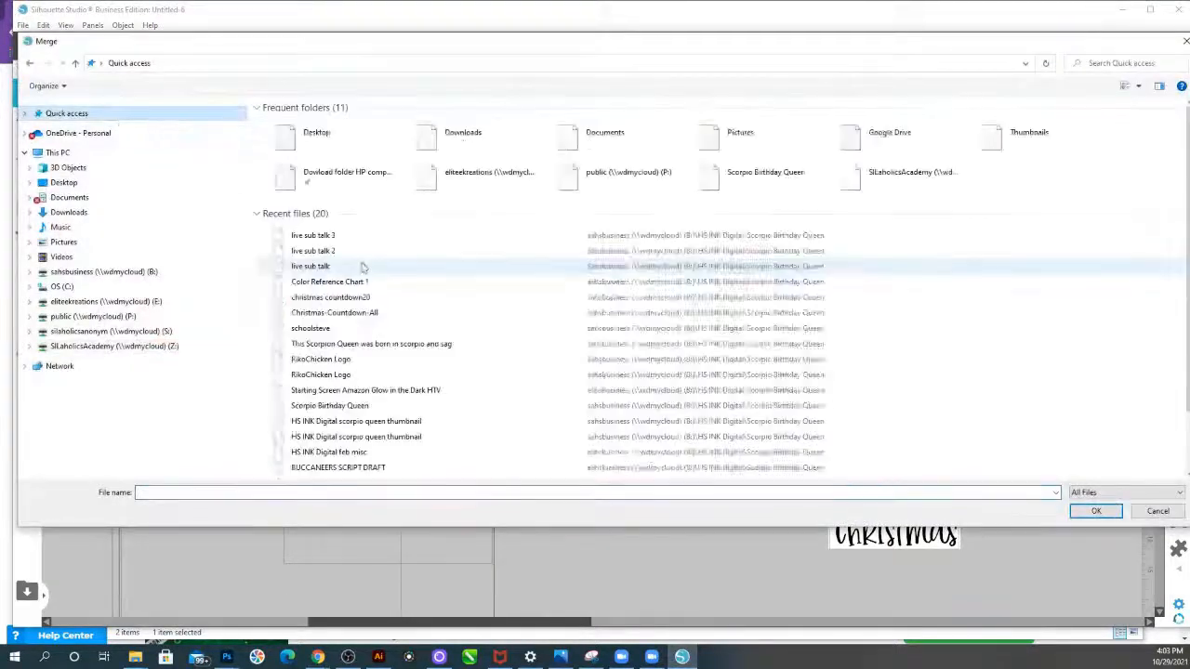
pyautogui.doubleClick(316, 235)
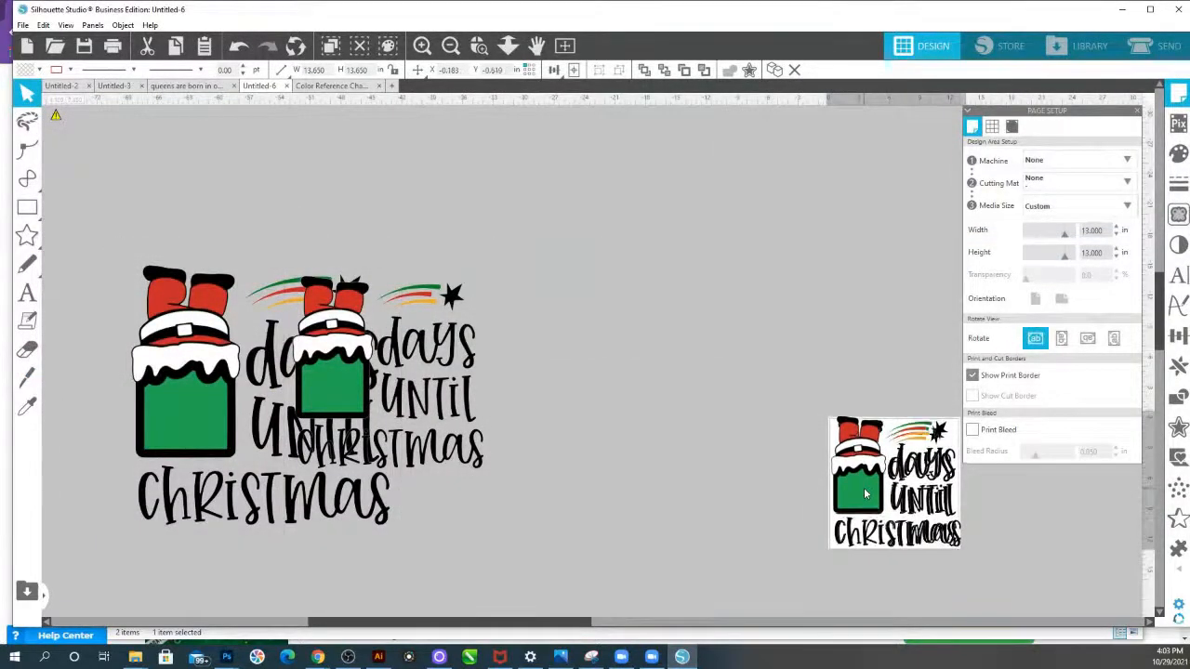
# Move the newly merged PNG off the page beside the comparison PNGs and enlarge it to about 22.5 inches square.
pyautogui.moveTo(864, 494); pyautogui.dragTo(569, 395)
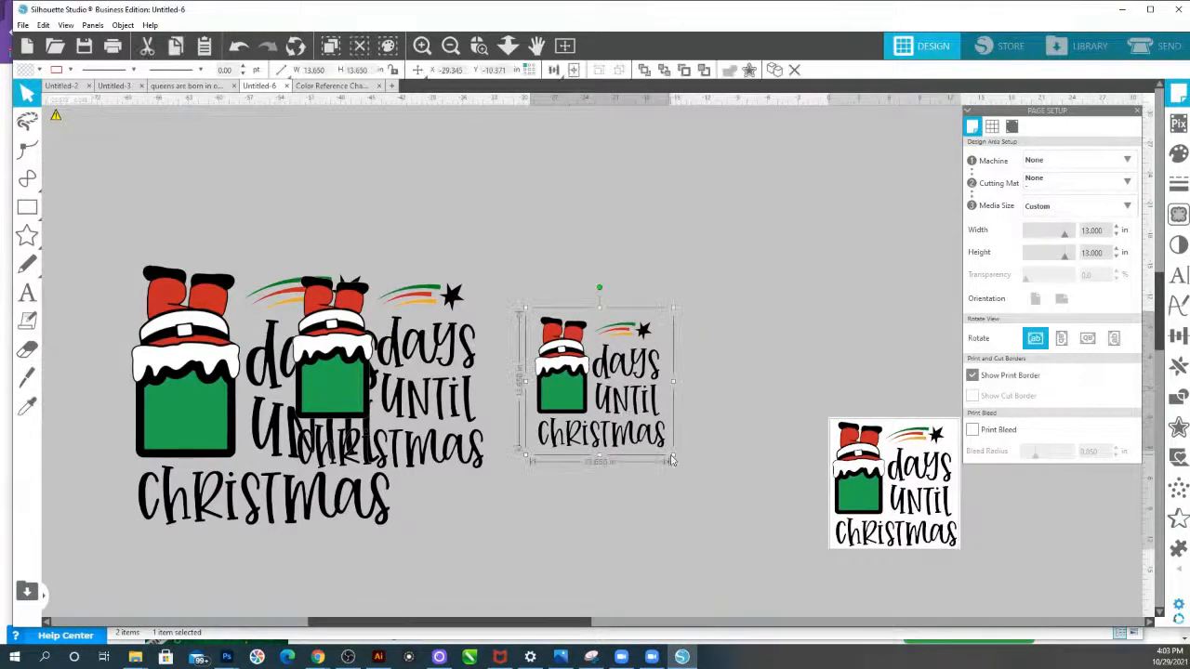
pyautogui.moveTo(672, 455); pyautogui.dragTo(765, 512)
pyautogui.moveTo(627, 465); pyautogui.dragTo(628, 306)
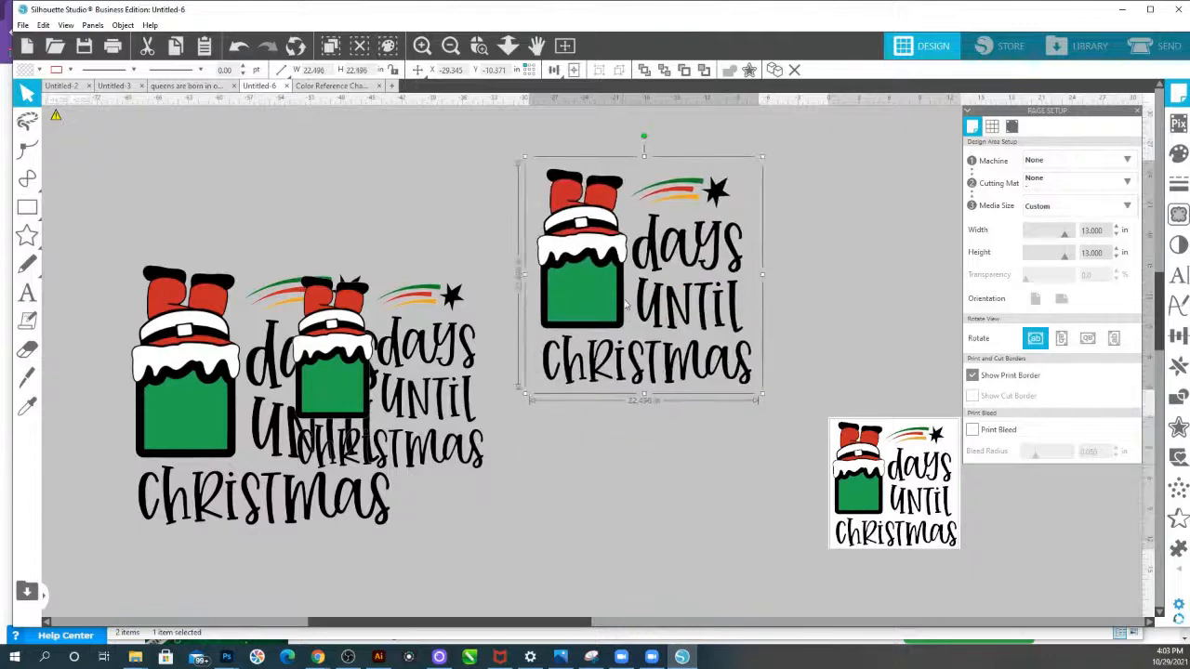
# Move the smaller comparison PNG up and away from the enlarged PNG, and shift the enlarged PNG slightly upward.
pyautogui.moveTo(443, 387); pyautogui.dragTo(466, 195)
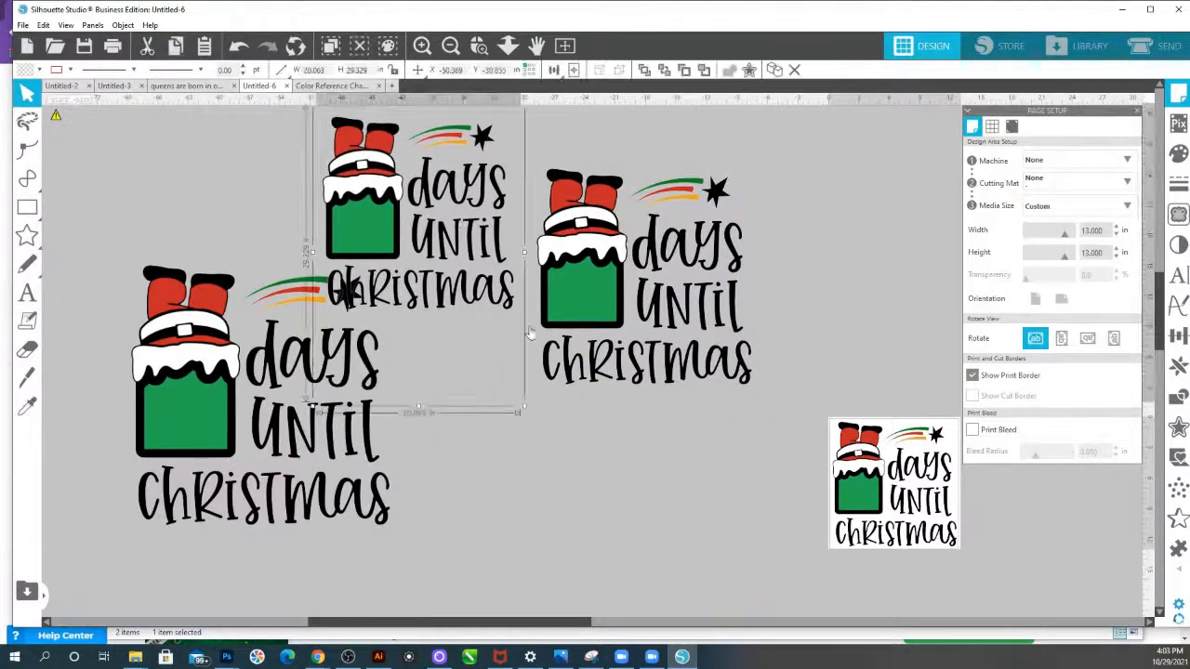
pyautogui.click(586, 324)
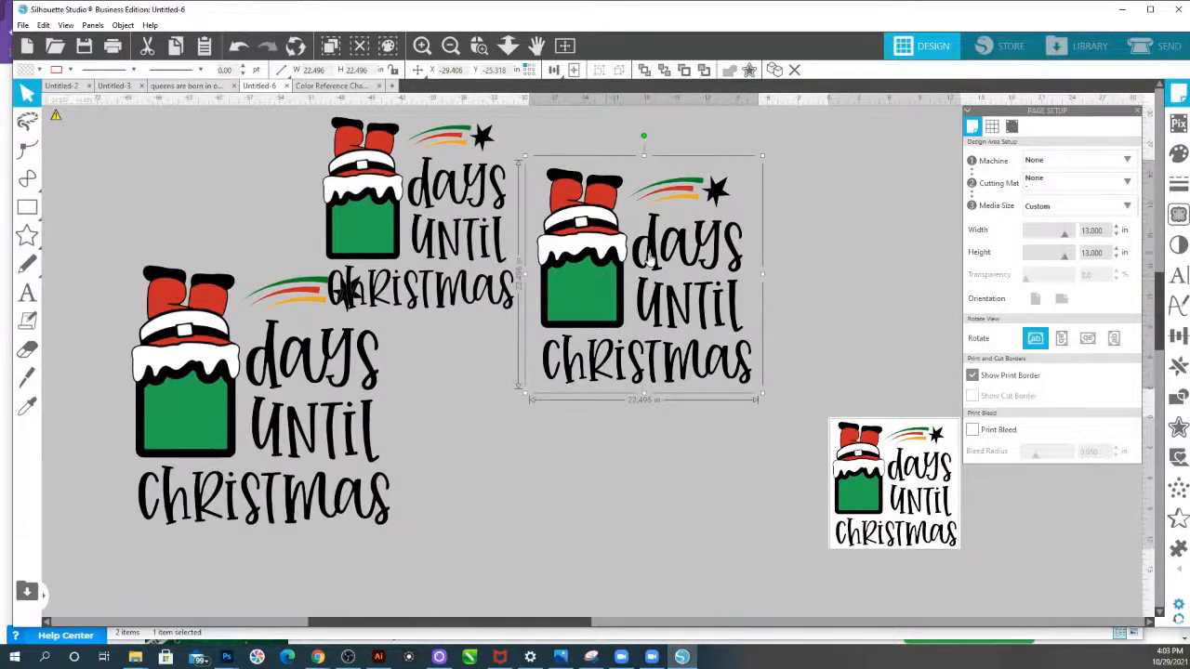
pyautogui.moveTo(478, 224); pyautogui.dragTo(324, 268)
pyautogui.moveTo(576, 259); pyautogui.dragTo(586, 238)
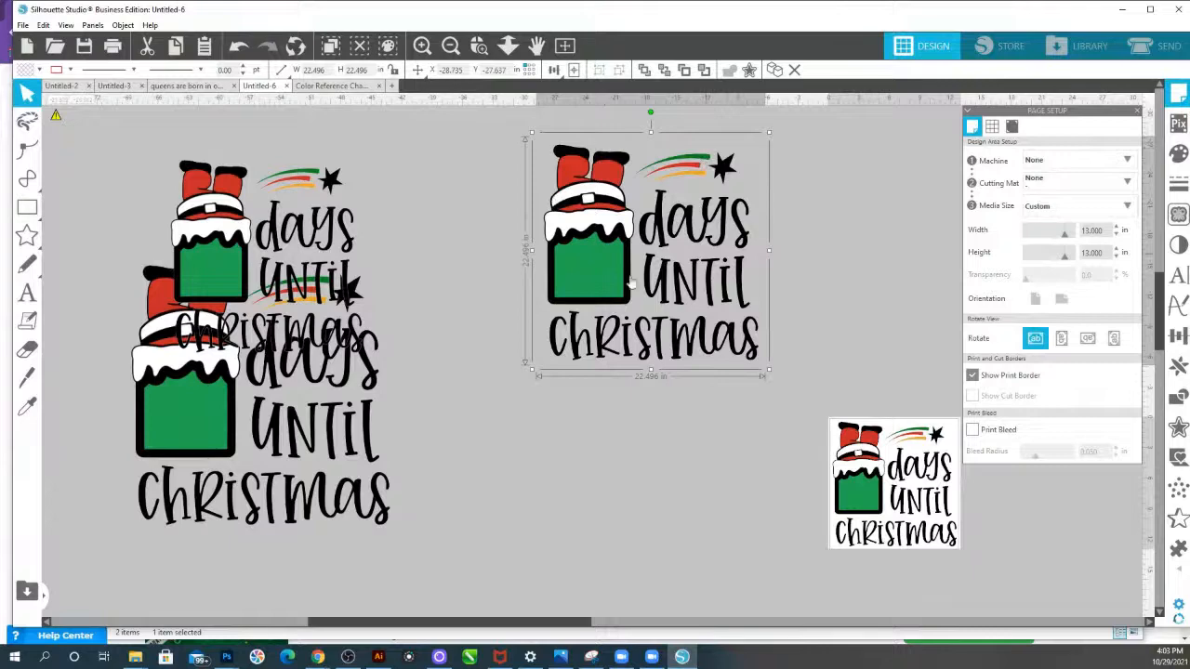
# Duplicate the enlarged PNG and place the copy beside it, above the page.
pyautogui.moveTo(587, 280); pyautogui.dragTo(850, 276)
pyautogui.press('space')
pyautogui.moveTo(784, 298); pyautogui.dragTo(593, 330)
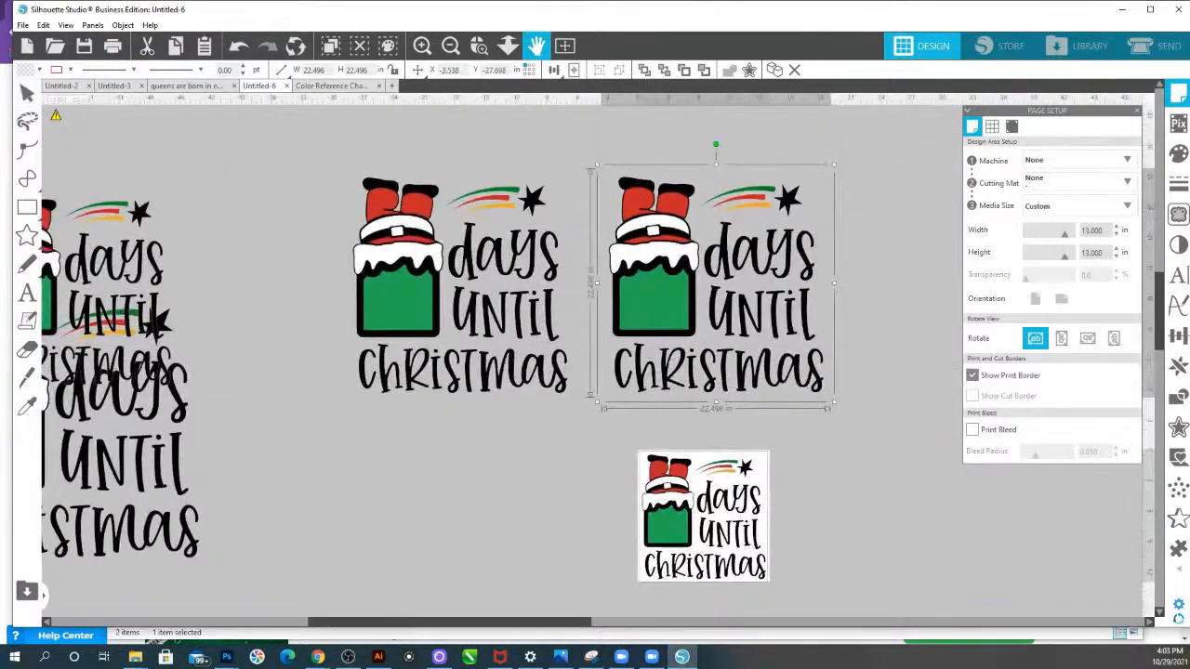
# Start a trace and select an area enclosing the whole duplicated PNG.
pyautogui.click(1178, 155)
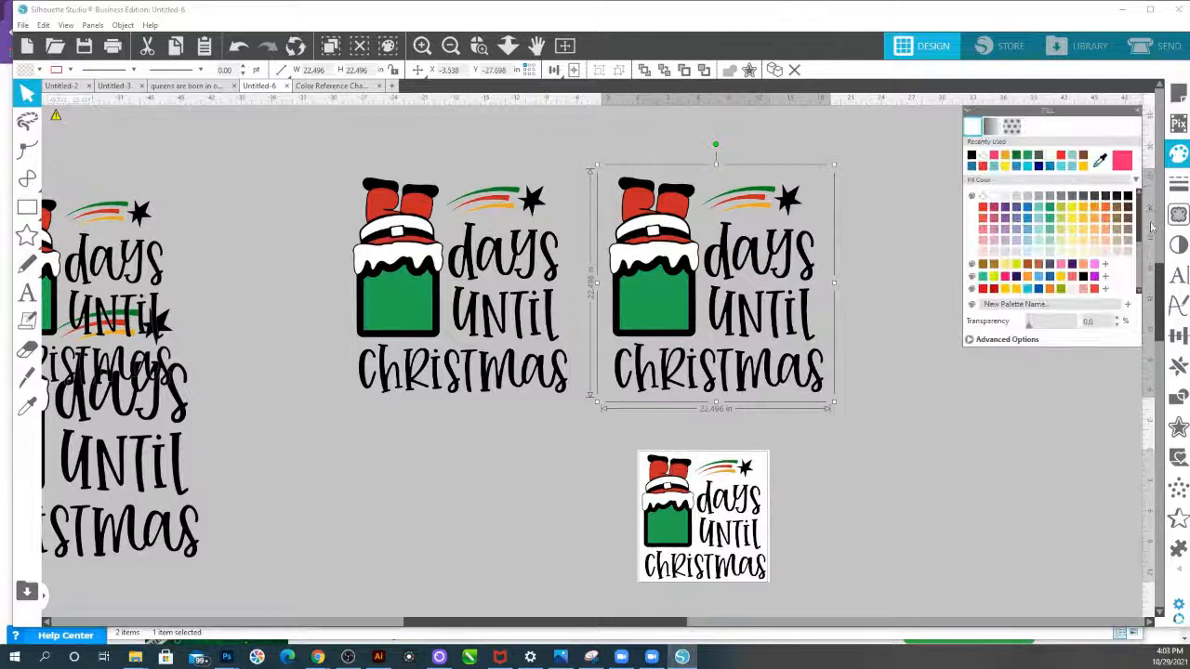
pyautogui.click(1177, 214)
pyautogui.click(1053, 162)
pyautogui.moveTo(592, 148); pyautogui.dragTo(743, 237)
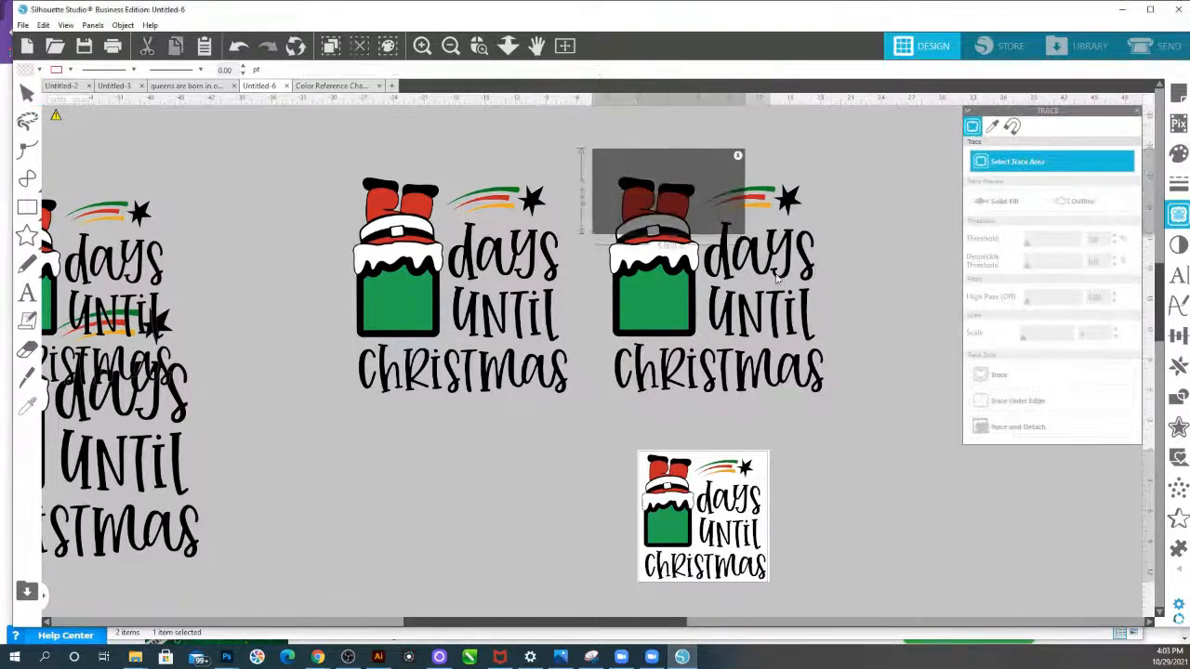
pyautogui.moveTo(775, 276); pyautogui.dragTo(867, 414)
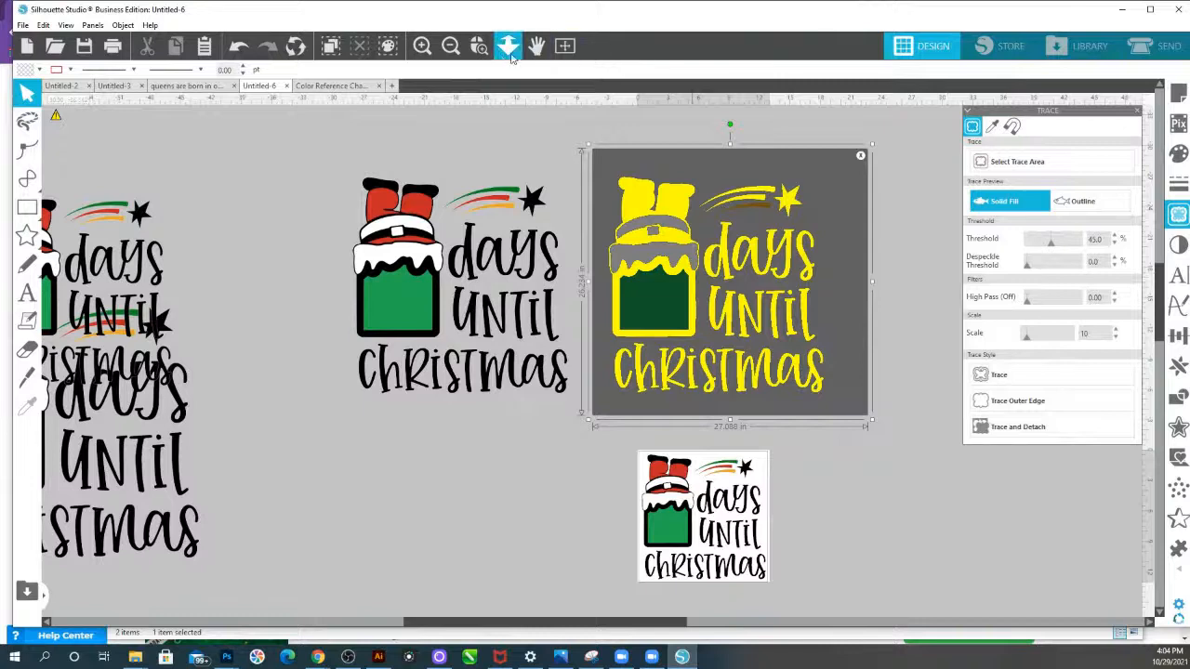
# Raise the trace threshold until the orange stripe and green box fill solidly, and run Trace and Detach on the duplicate.
pyautogui.click(481, 50)
pyautogui.moveTo(645, 237); pyautogui.dragTo(953, 301)
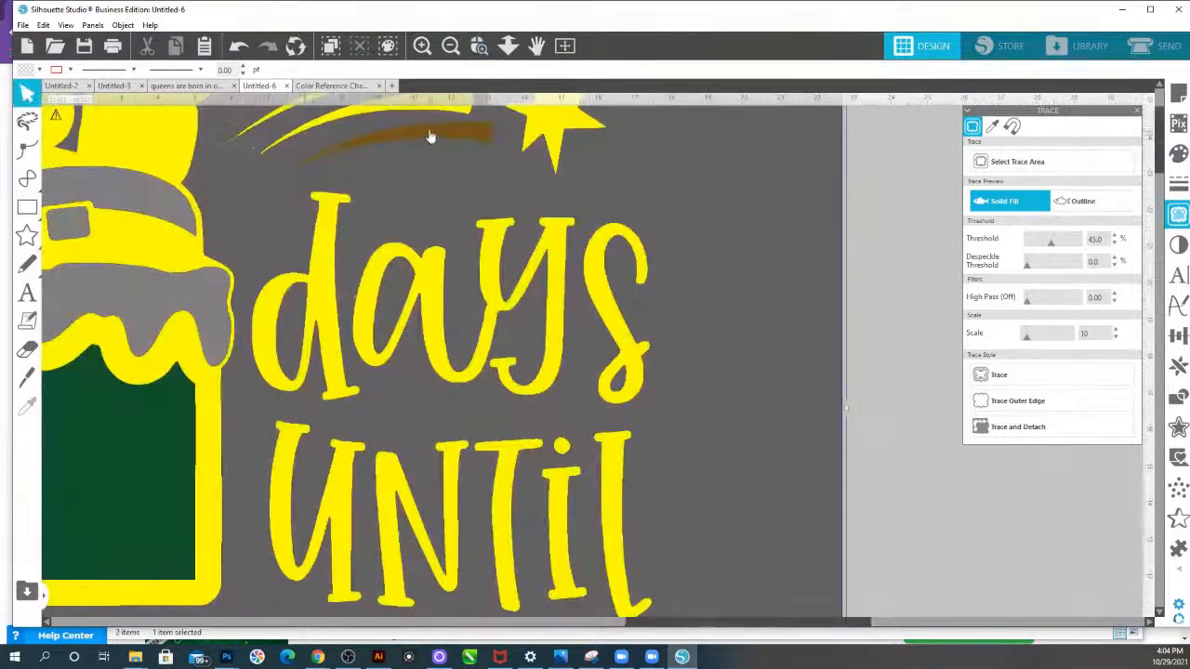
pyautogui.moveTo(1051, 245); pyautogui.dragTo(1070, 245)
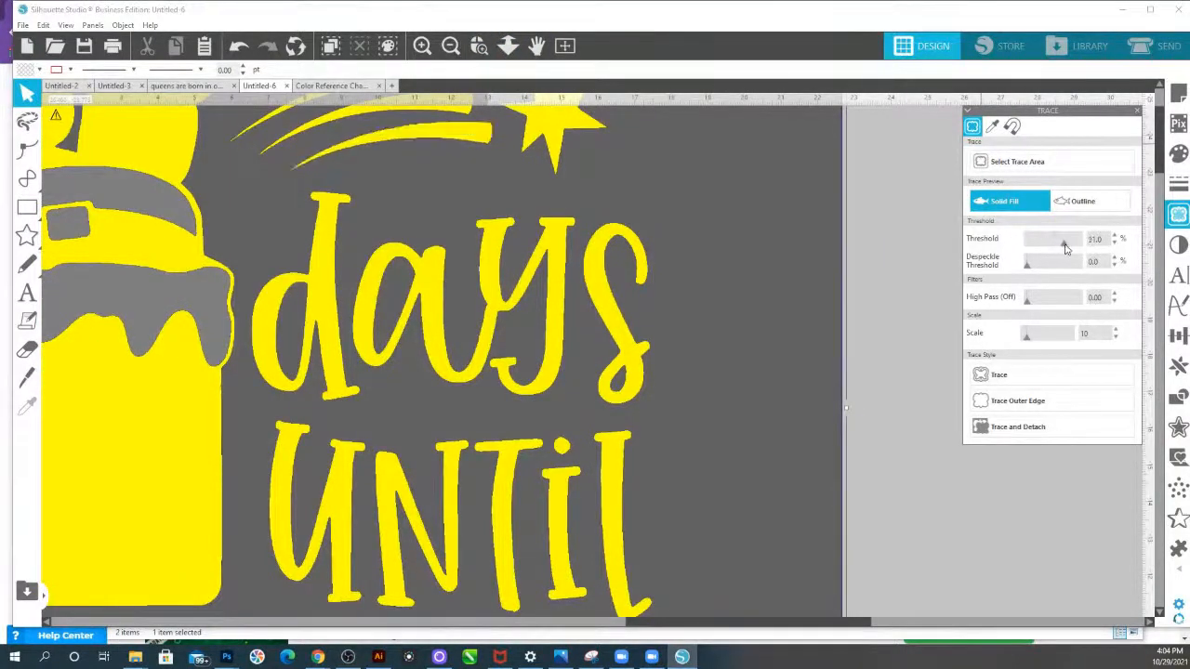
pyautogui.click(1040, 428)
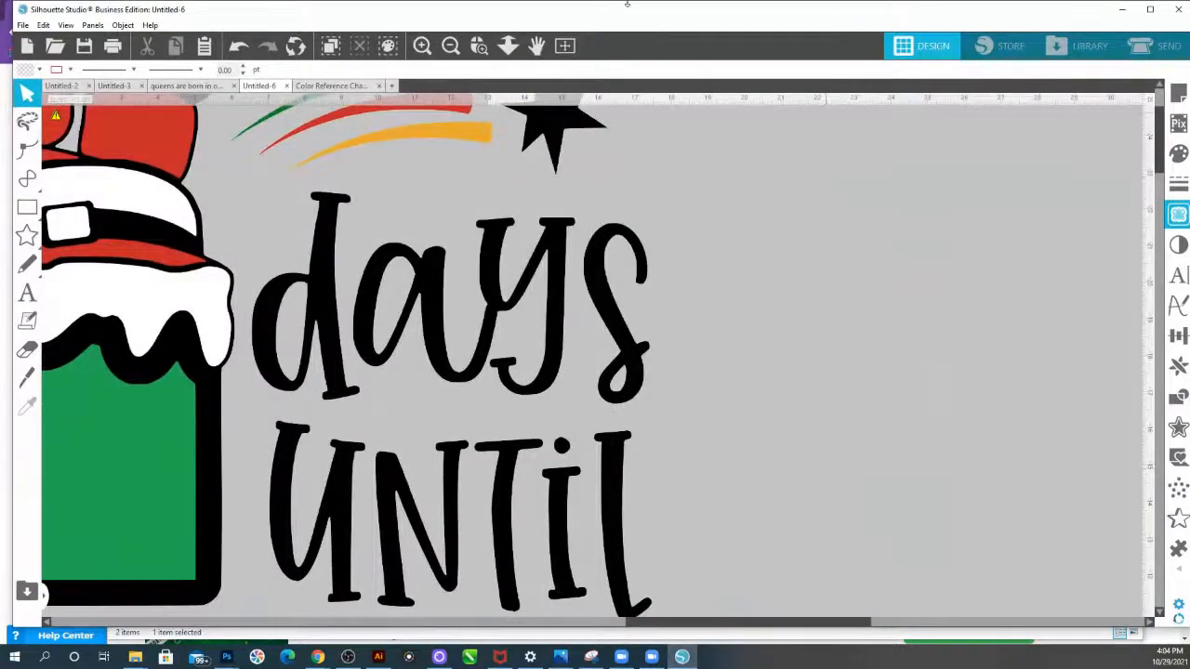
# Pull the leftover source image away from the traced and detached design and delete it.
pyautogui.click(508, 46)
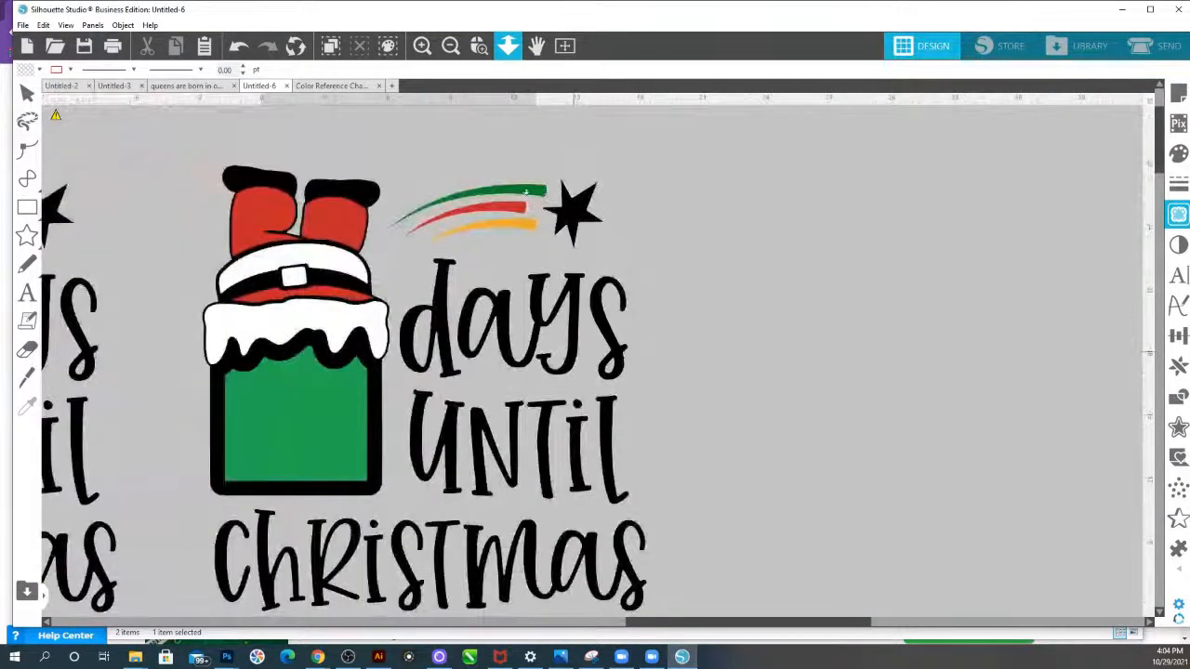
pyautogui.click(604, 322)
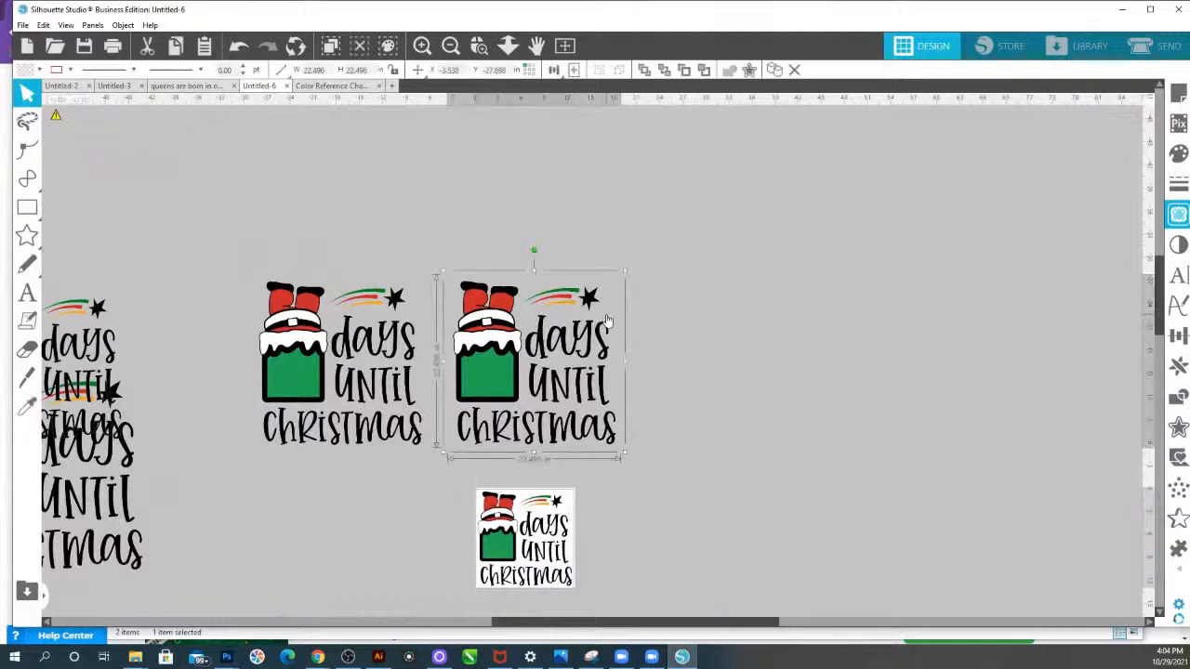
pyautogui.moveTo(606, 321); pyautogui.dragTo(938, 304)
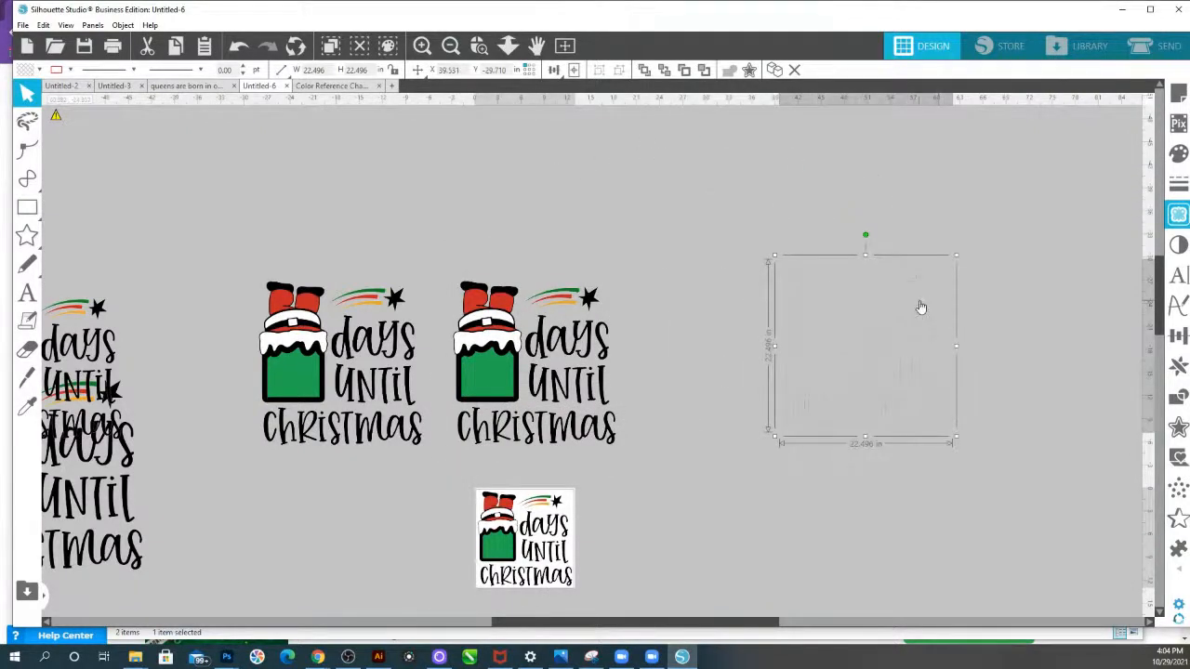
pyautogui.press('Delete')
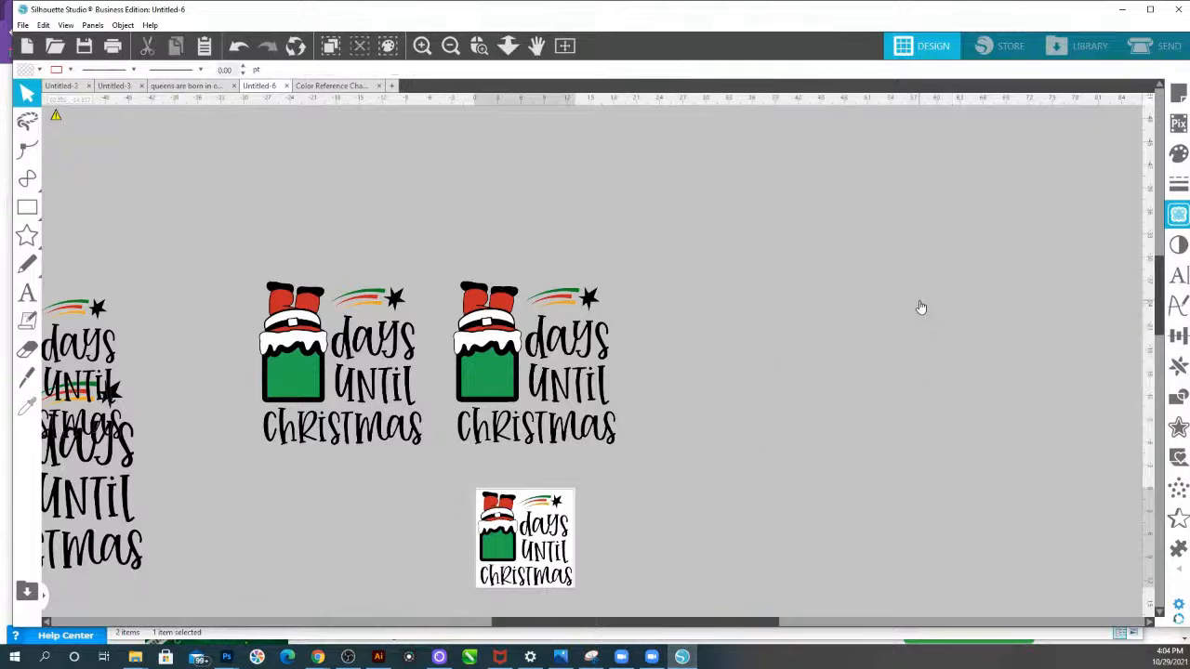
# Select all the traced and detached pieces of the duplicate and group them.
pyautogui.click(477, 345)
pyautogui.moveTo(451, 266); pyautogui.dragTo(624, 449)
pyautogui.rightClick(556, 418)
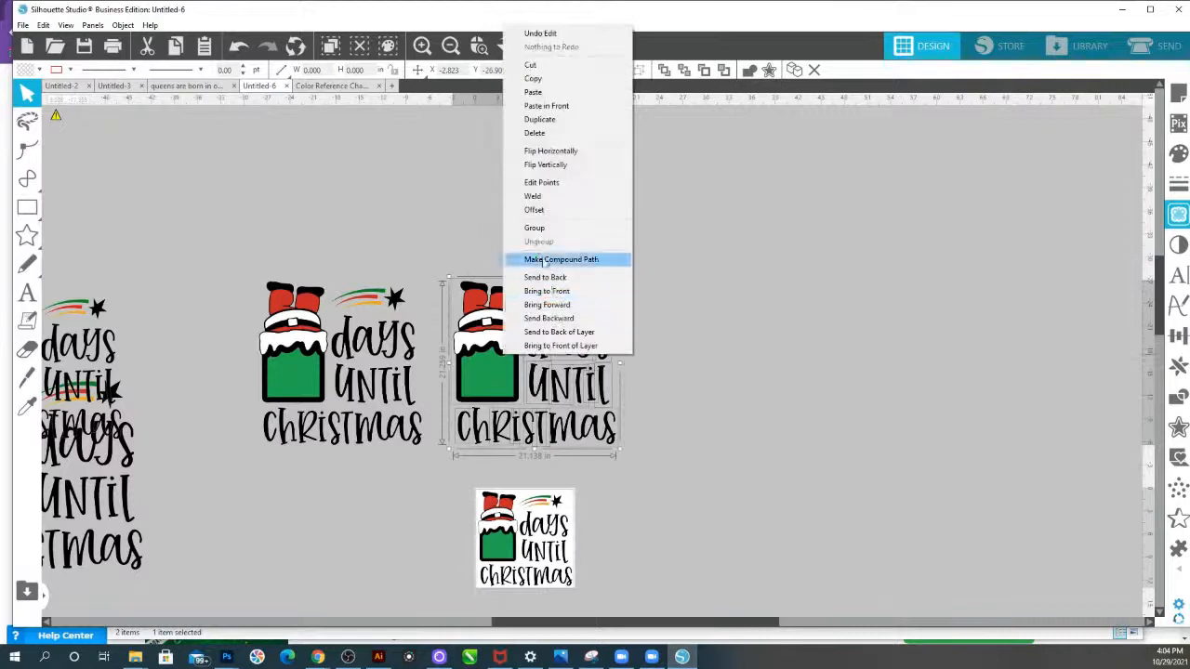
pyautogui.click(537, 230)
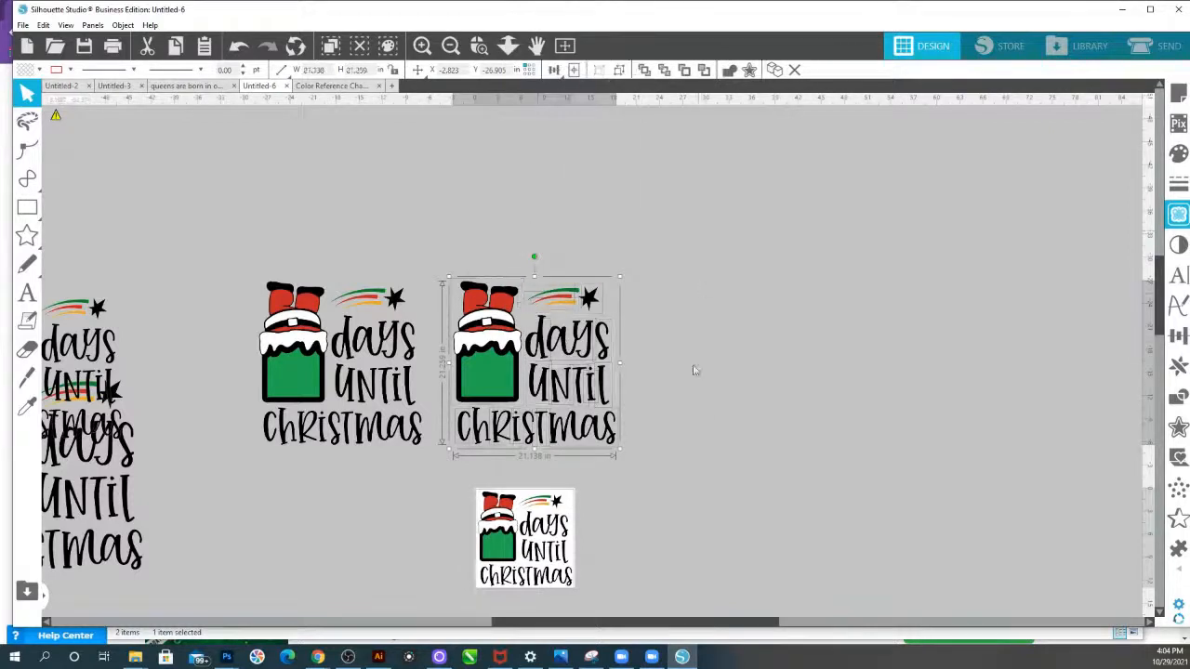
# Compare the original PNG with the traced copy side by side, moving the PNG about 12 inches farther from the traced copy.
pyautogui.click(479, 46)
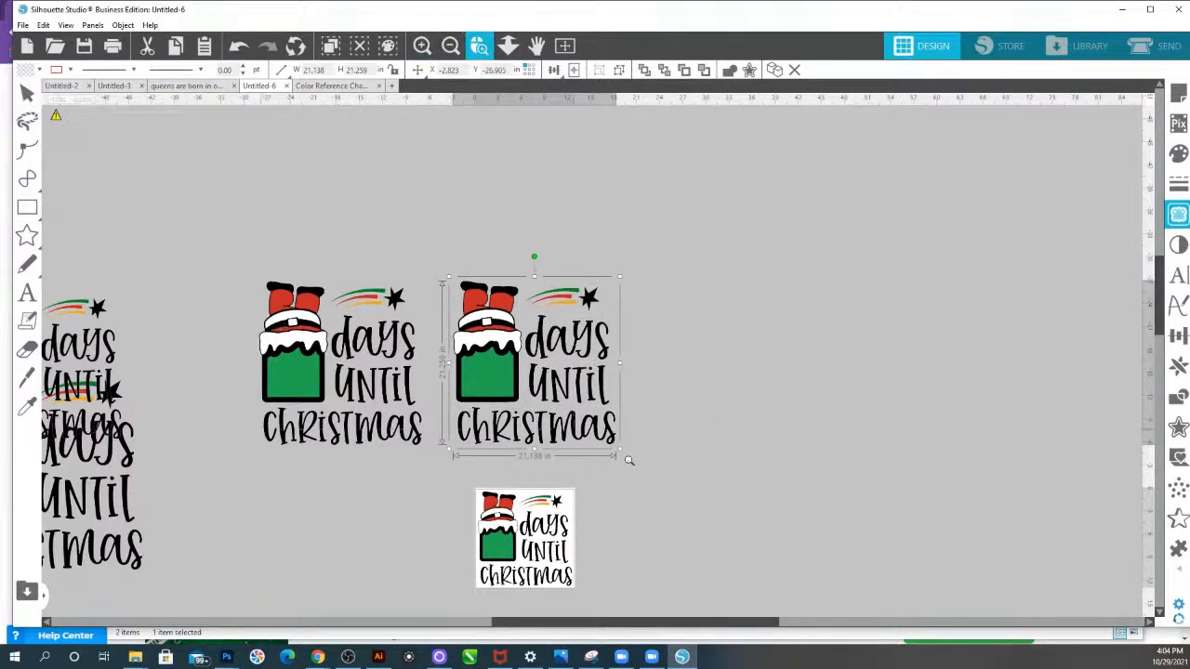
pyautogui.moveTo(246, 281); pyautogui.dragTo(672, 479)
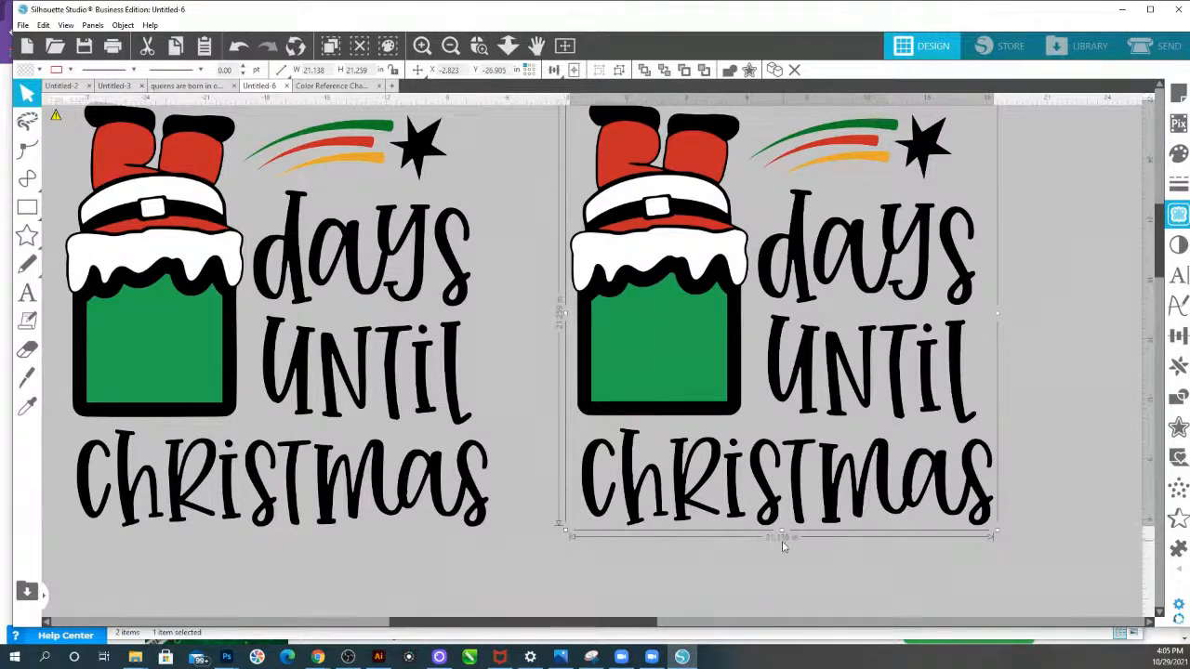
pyautogui.click(229, 344)
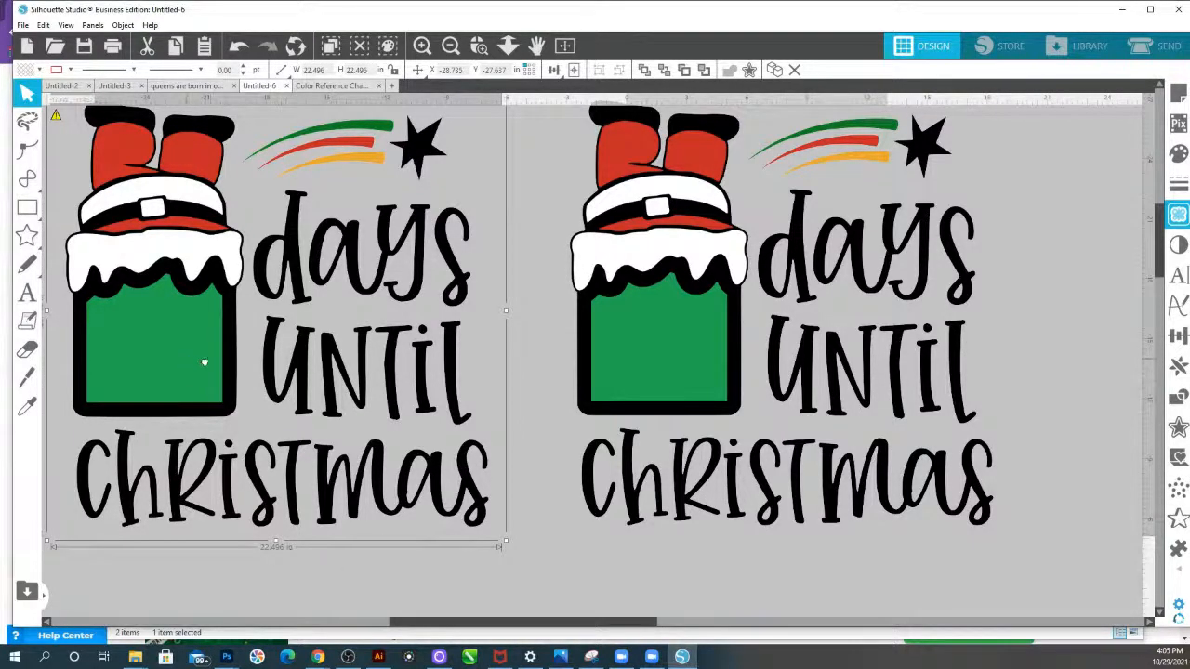
pyautogui.moveTo(202, 361); pyautogui.dragTo(334, 451)
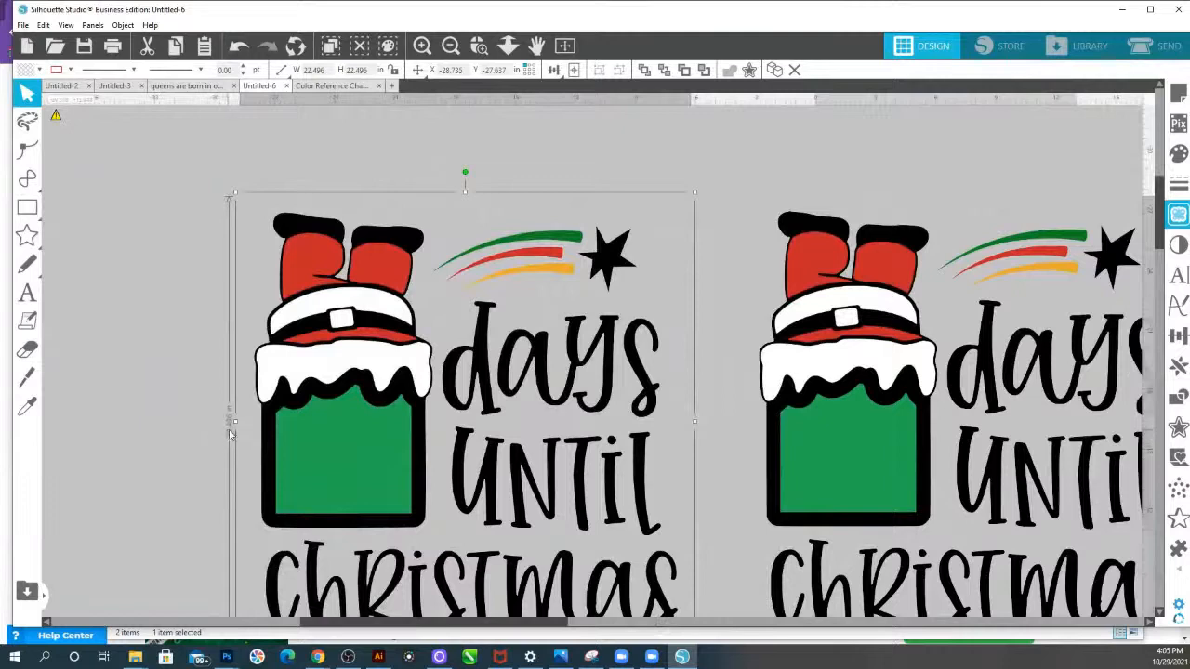
pyautogui.moveTo(549, 452); pyautogui.dragTo(312, 410)
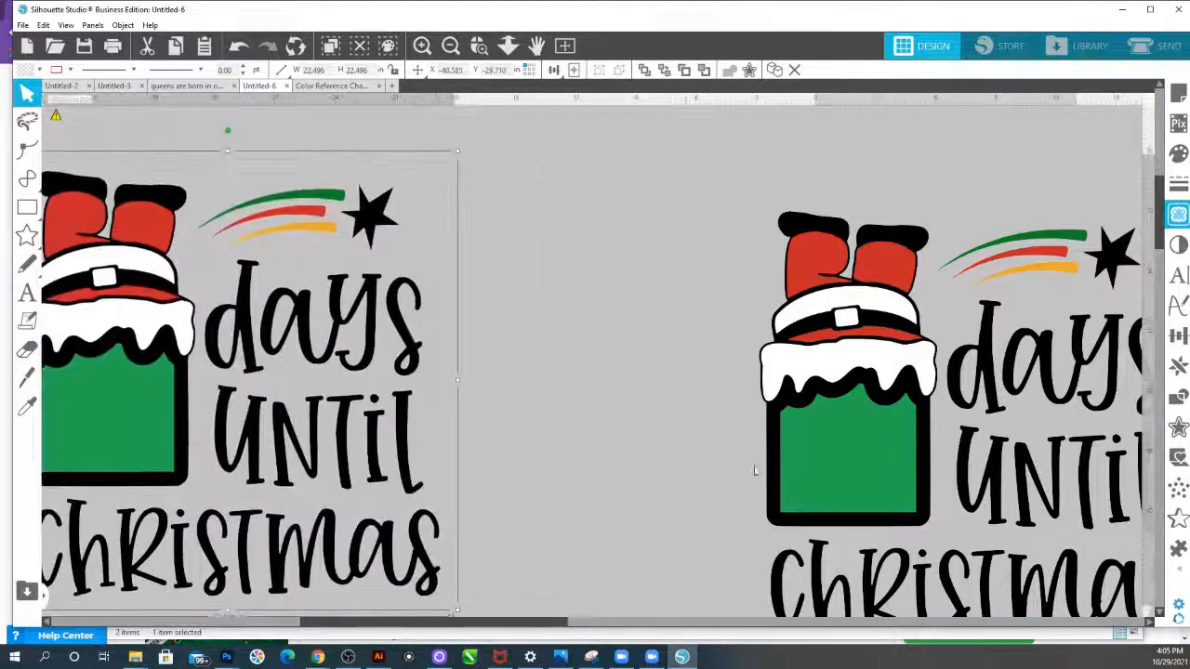
pyautogui.click(818, 448)
pyautogui.click(507, 45)
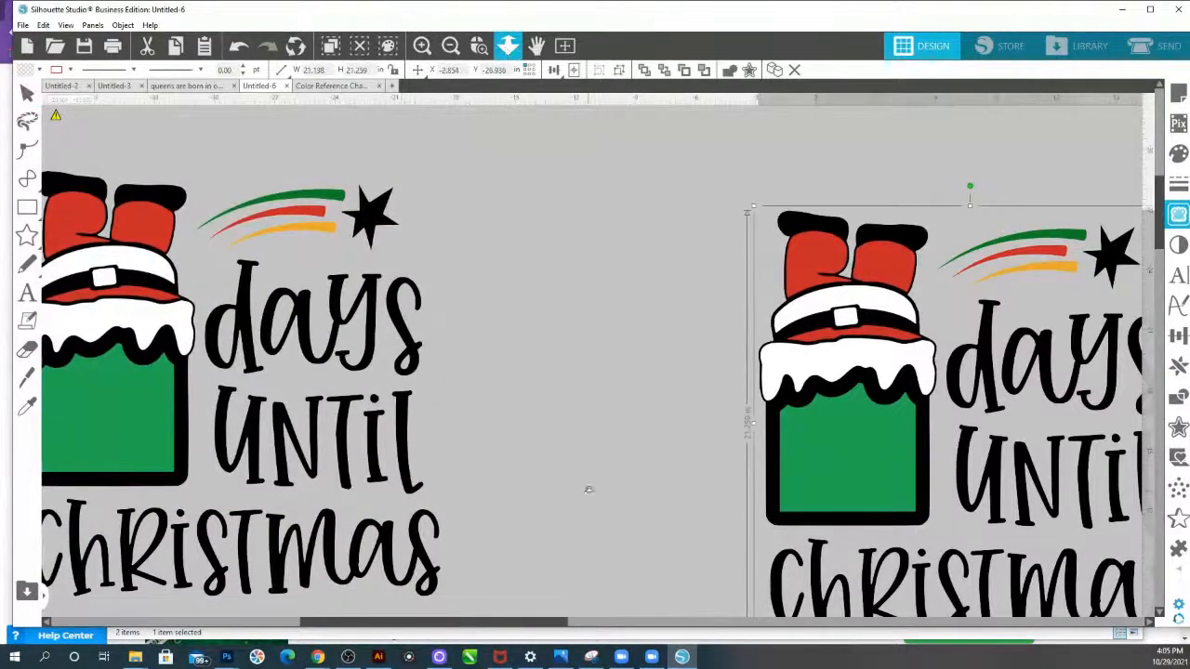
pyautogui.moveTo(589, 489); pyautogui.dragTo(569, 358)
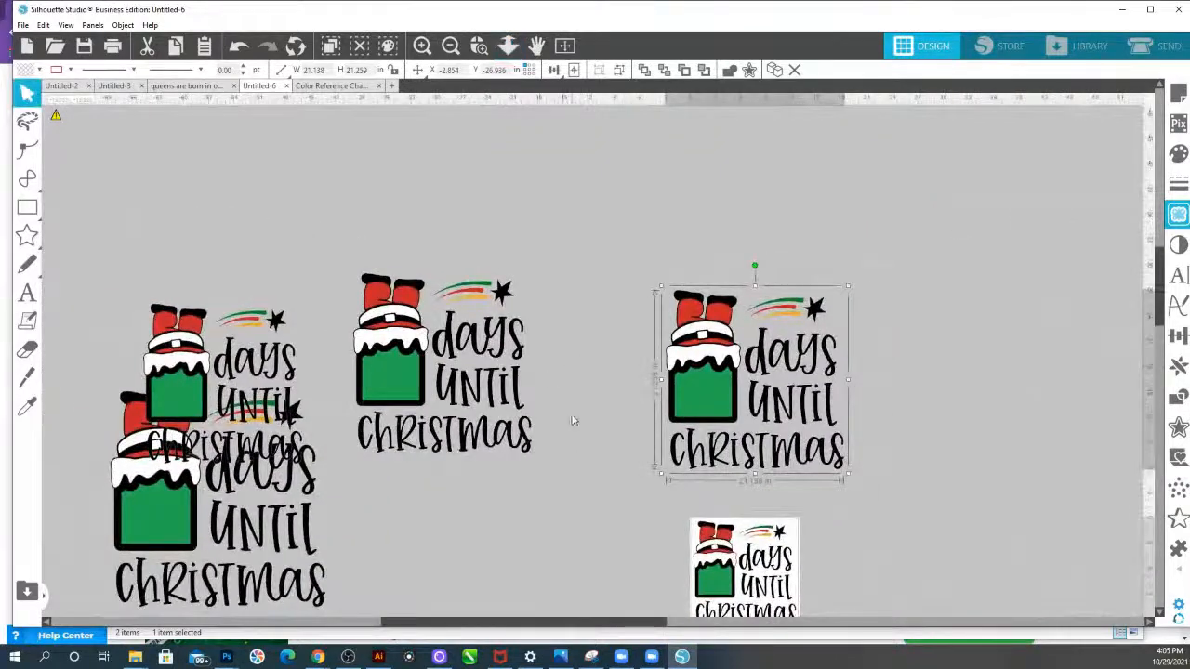
# Shrink the original PNG and the traced copy to about 12 inches wide each, and bring the PNG closer to the copy.
pyautogui.click(409, 358)
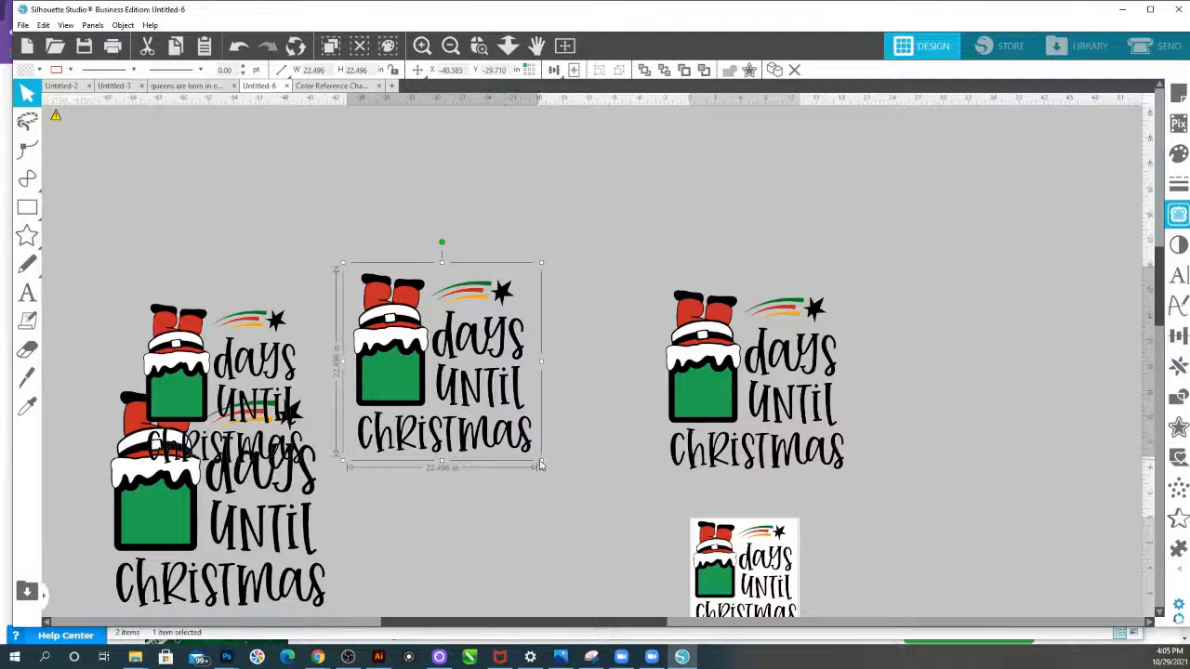
pyautogui.moveTo(539, 462); pyautogui.dragTo(454, 375)
pyautogui.moveTo(383, 373); pyautogui.dragTo(511, 410)
pyautogui.moveTo(674, 264); pyautogui.dragTo(776, 397)
pyautogui.moveTo(776, 398); pyautogui.dragTo(777, 400)
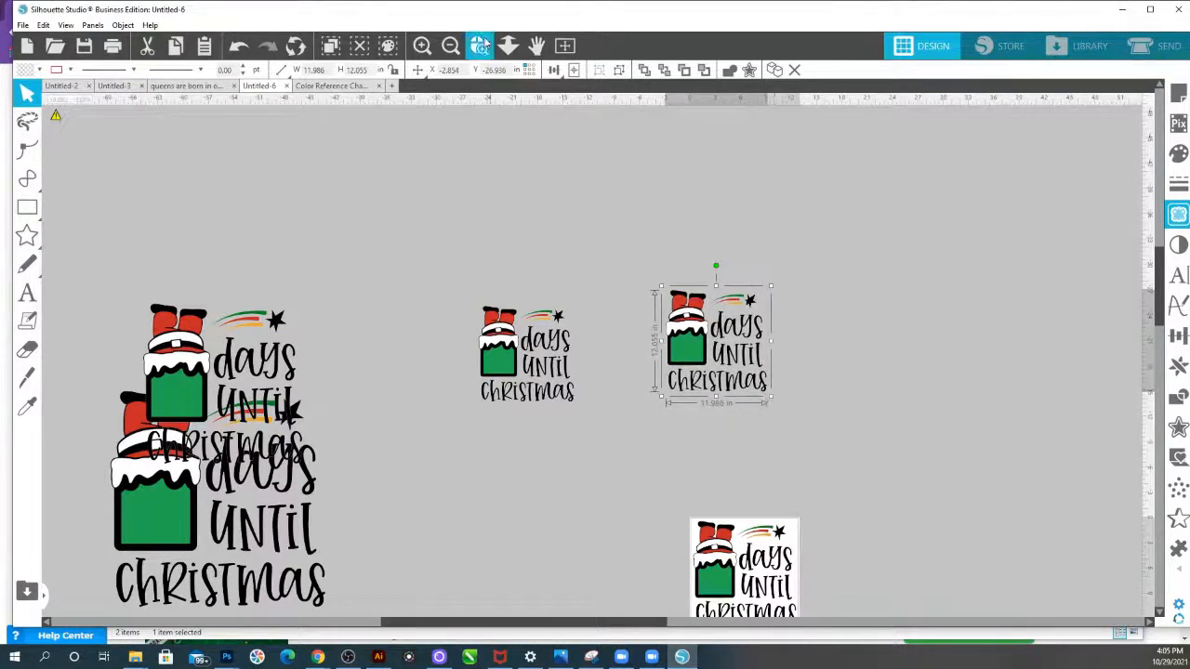
# Lay the traced copy over the original PNG and send it behind the PNG.
pyautogui.scroll(3, 852, 425)
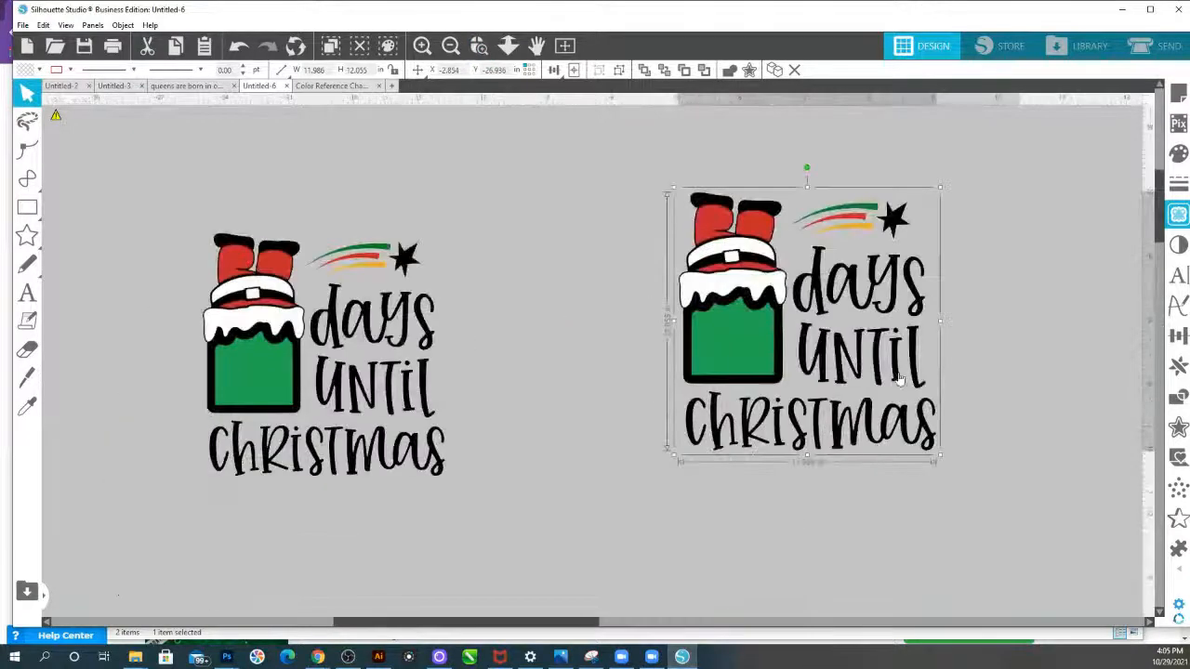
pyautogui.moveTo(727, 335); pyautogui.dragTo(250, 376)
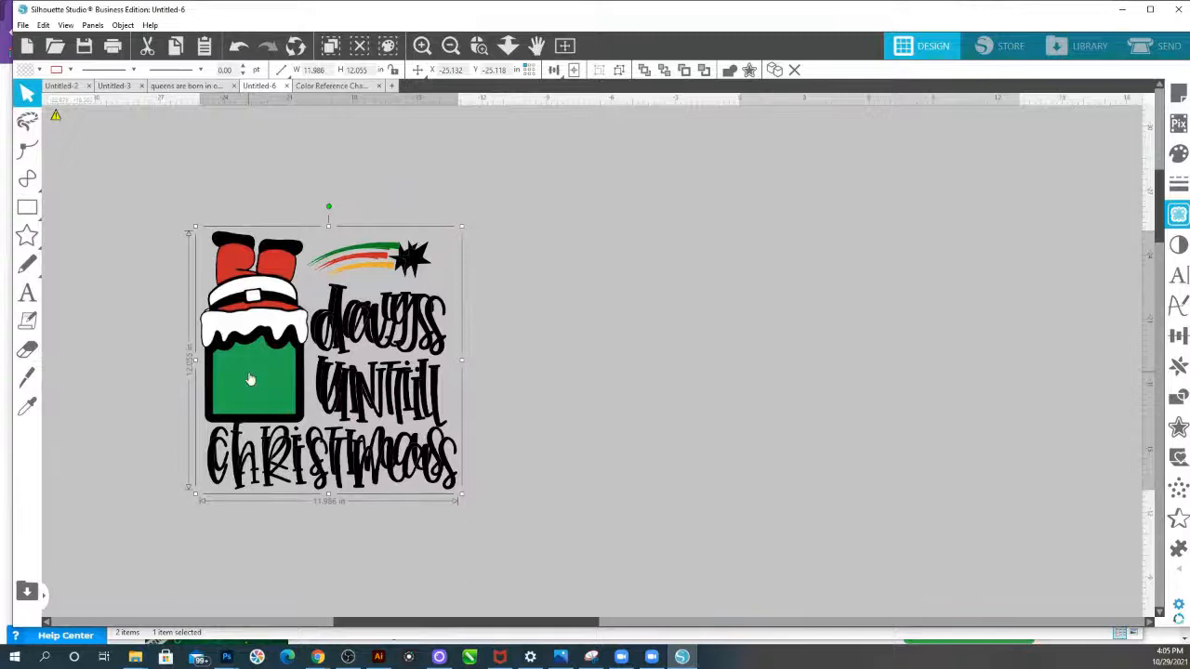
pyautogui.rightClick(248, 376)
pyautogui.click(280, 297)
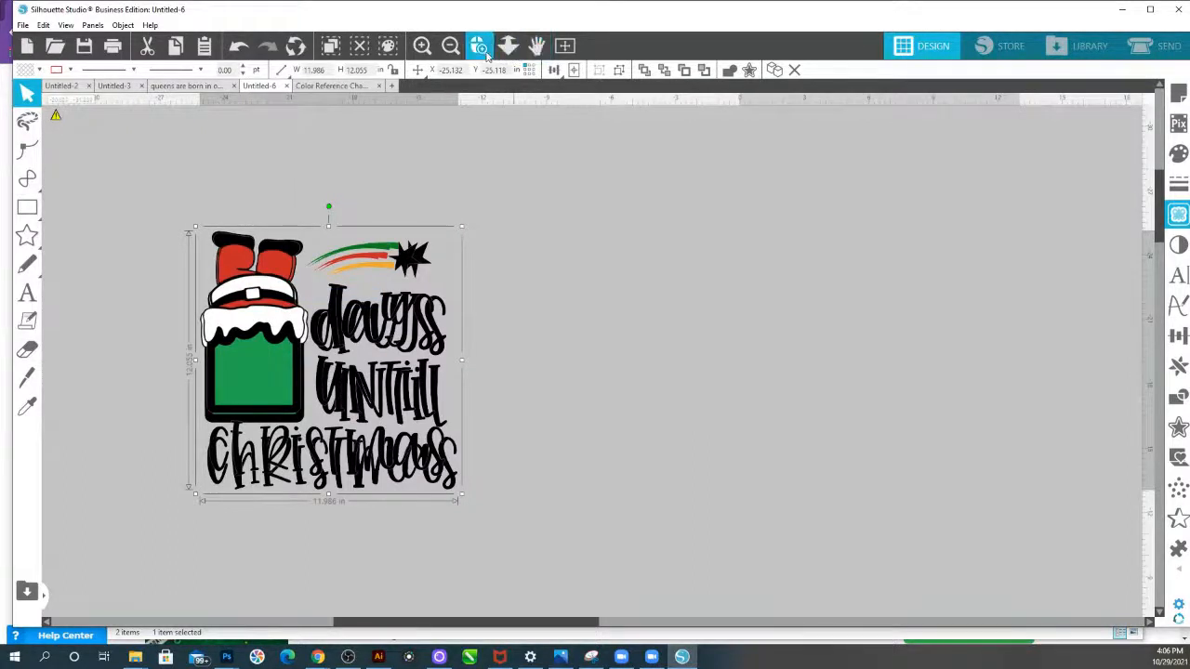
# Shift the PNG up and sideways to uncover the lower part of the traced copy beneath it.
pyautogui.scroll(5, 505, 445)
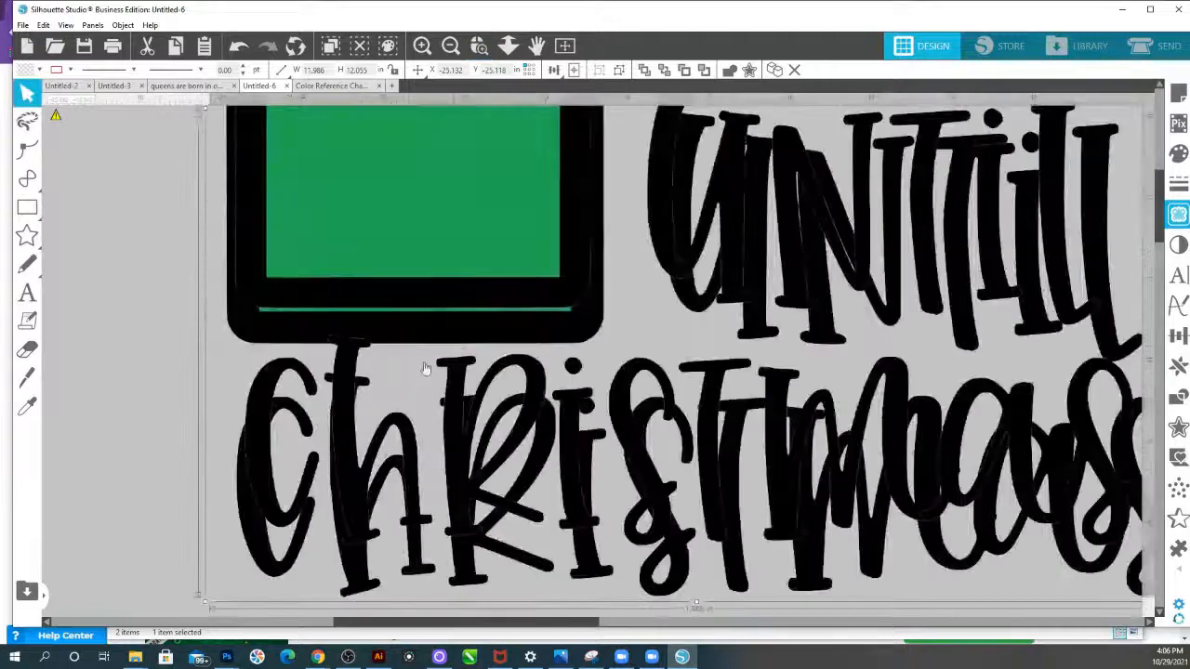
pyautogui.moveTo(458, 335); pyautogui.dragTo(144, 336)
pyautogui.moveTo(235, 215); pyautogui.dragTo(629, 14)
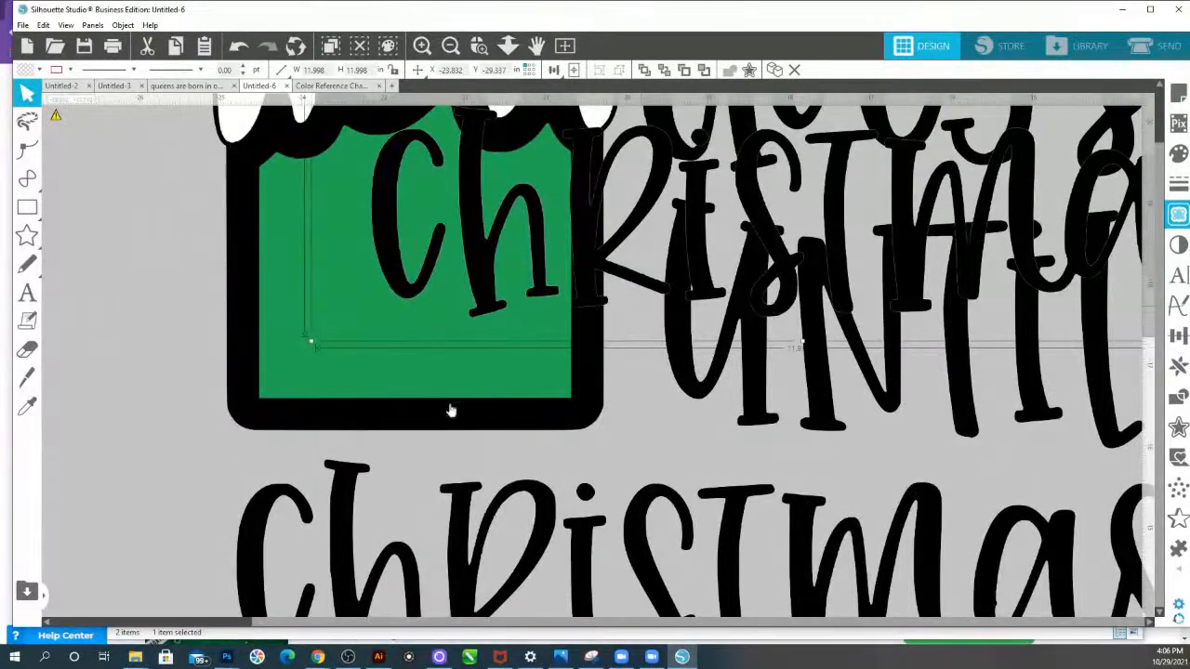
# Fill the traced copy with lavender and reposition the PNG slightly offset over it to compare their edges.
pyautogui.click(391, 397)
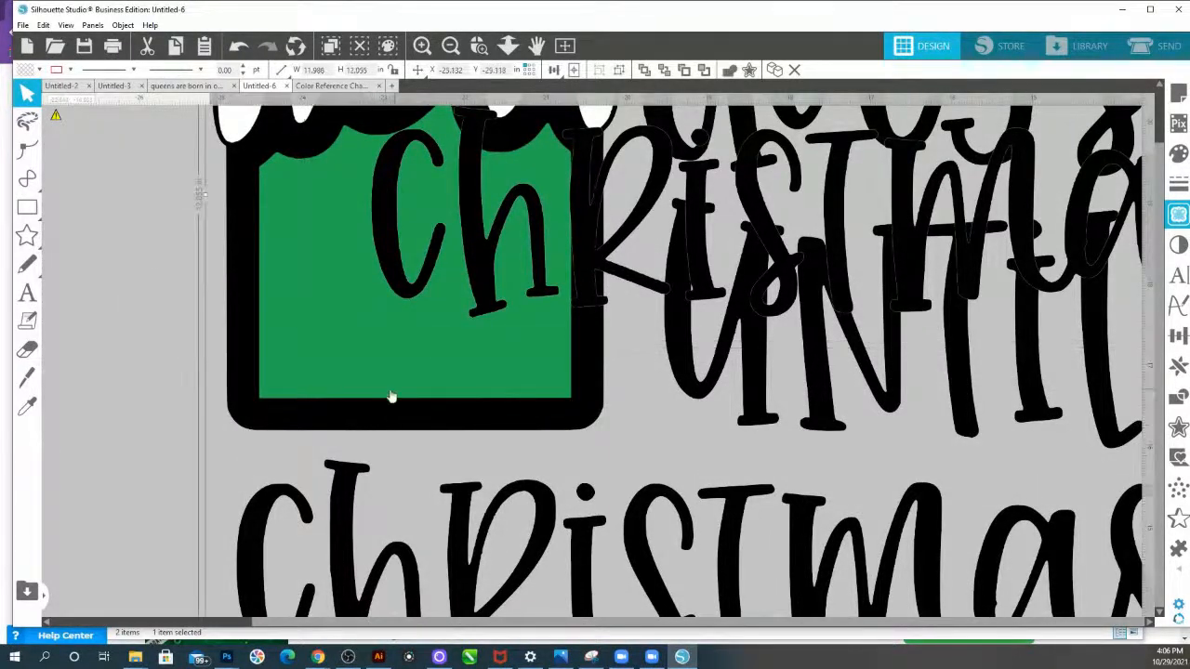
pyautogui.click(40, 71)
pyautogui.click(71, 147)
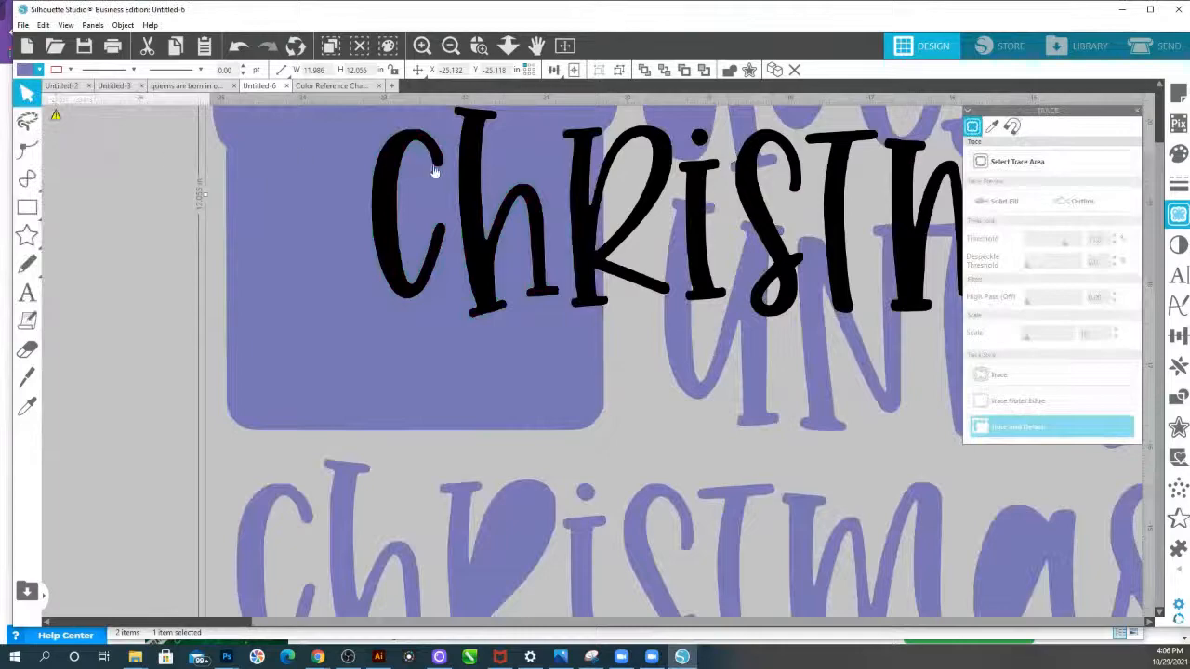
pyautogui.moveTo(467, 164); pyautogui.dragTo(447, 249)
pyautogui.scroll(-3, 447, 249)
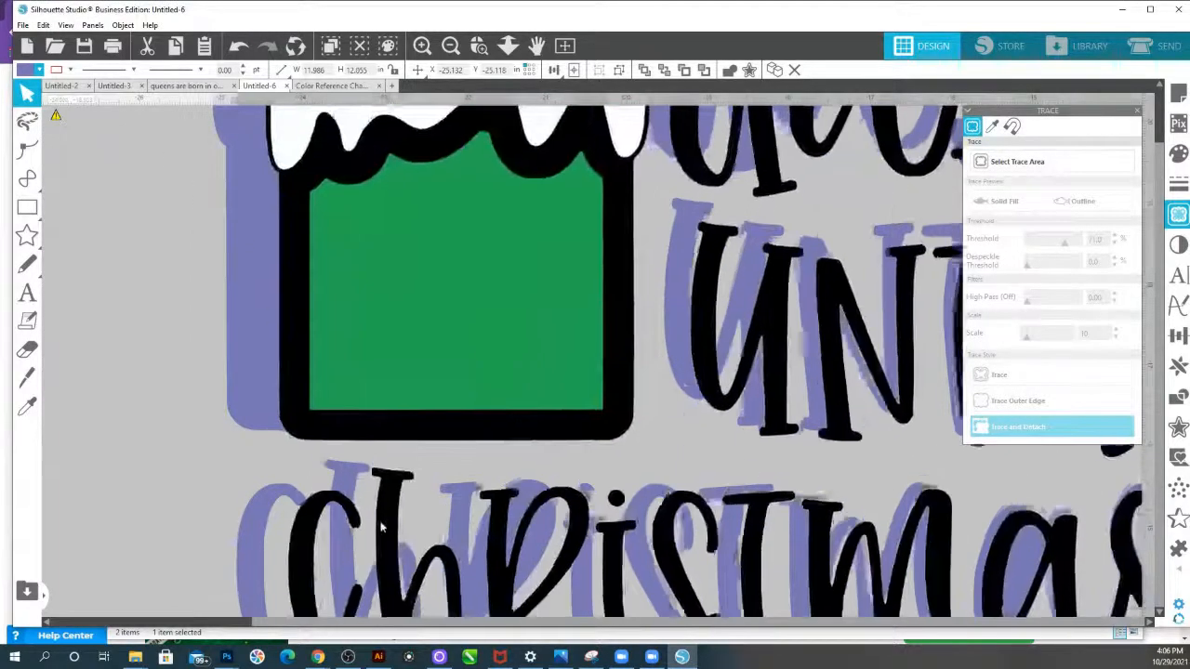
# Center the PNG and the lavender traced copy on each other, and shift the PNG slightly up and sideways to compare them.
pyautogui.click(508, 46)
pyautogui.scroll(-2, 481, 194)
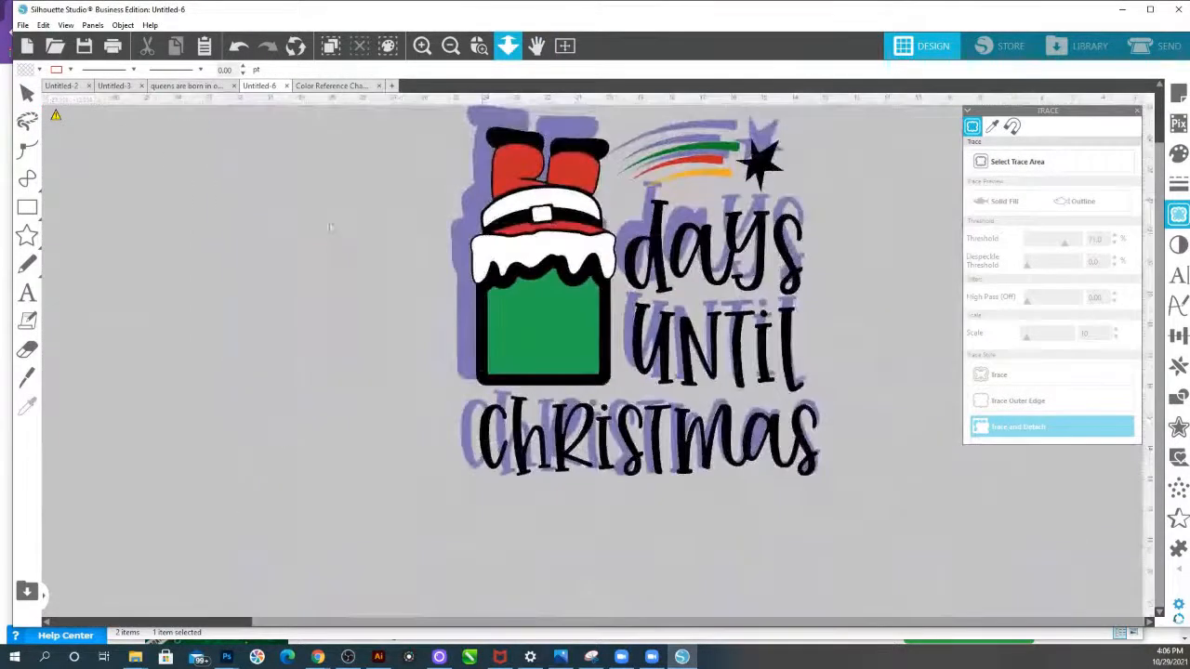
pyautogui.hotkey('ctrl', 'a')
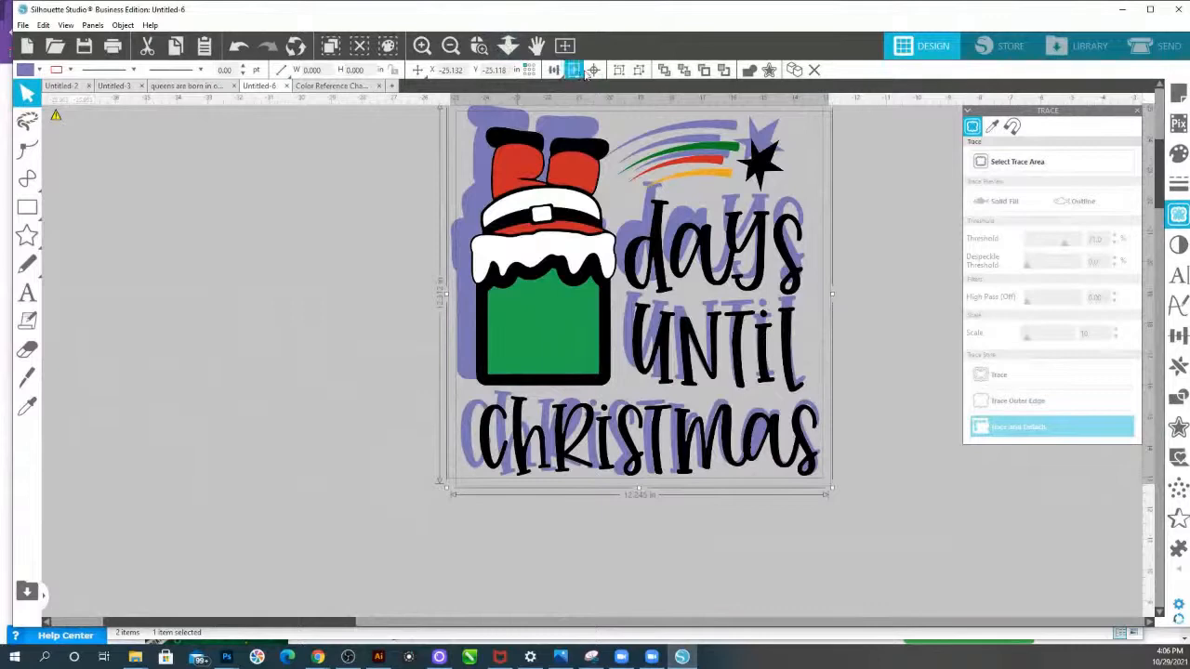
pyautogui.click(575, 71)
pyautogui.click(340, 455)
pyautogui.moveTo(518, 351); pyautogui.dragTo(509, 332)
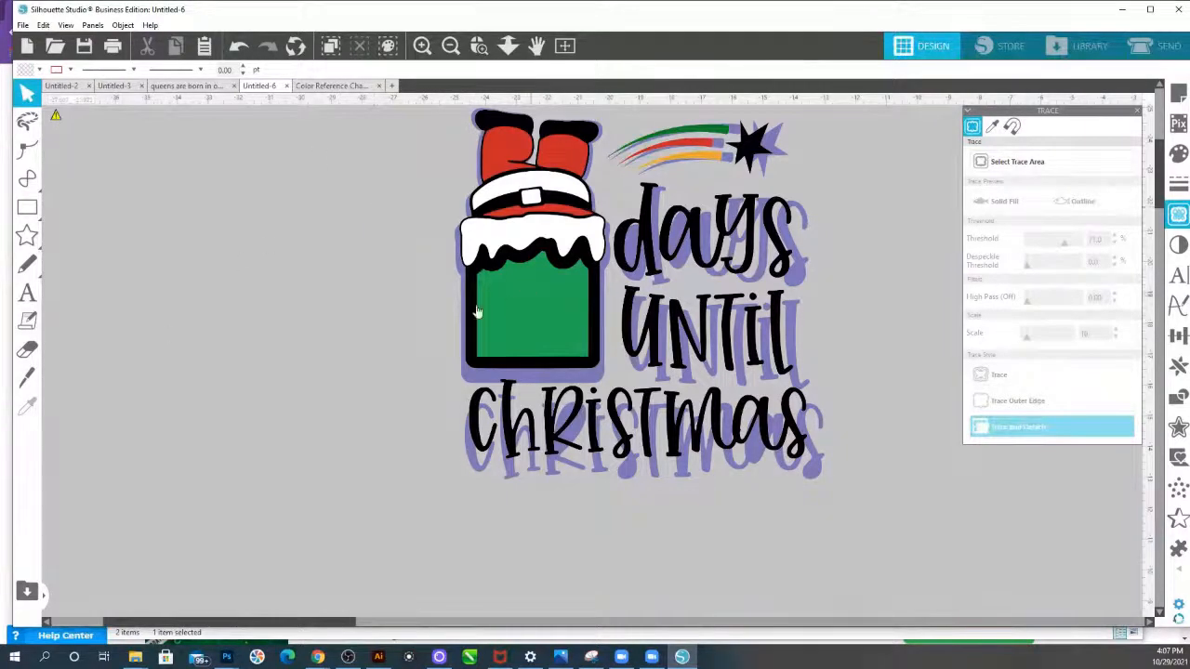
pyautogui.click(530, 317)
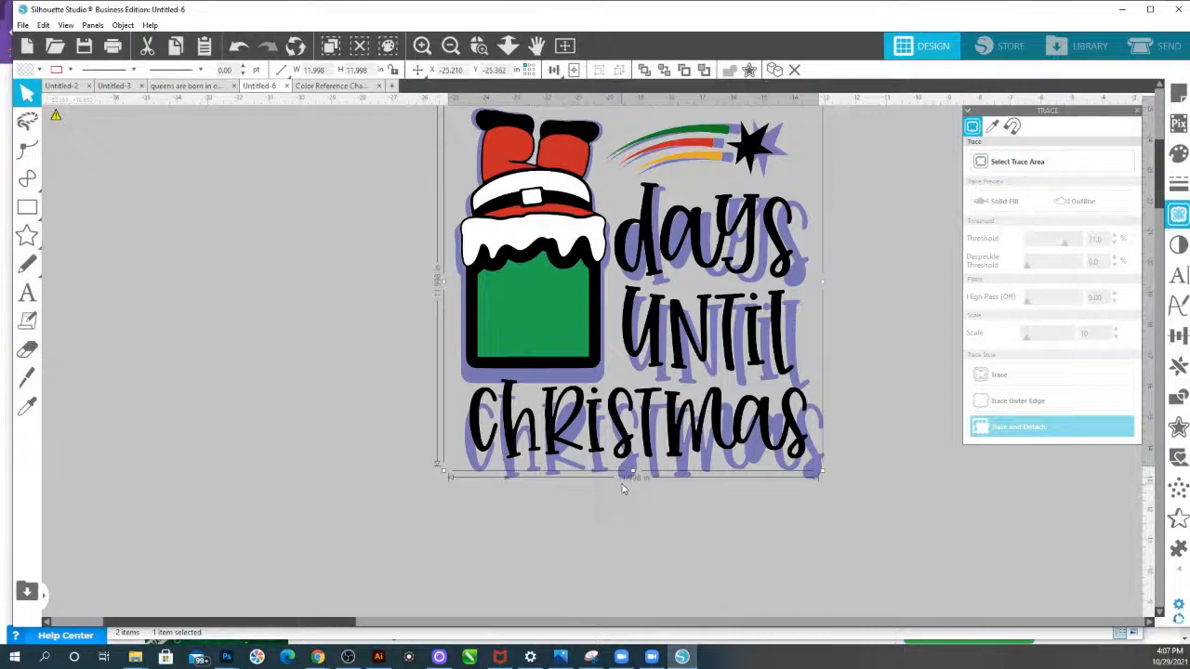
pyautogui.click(804, 480)
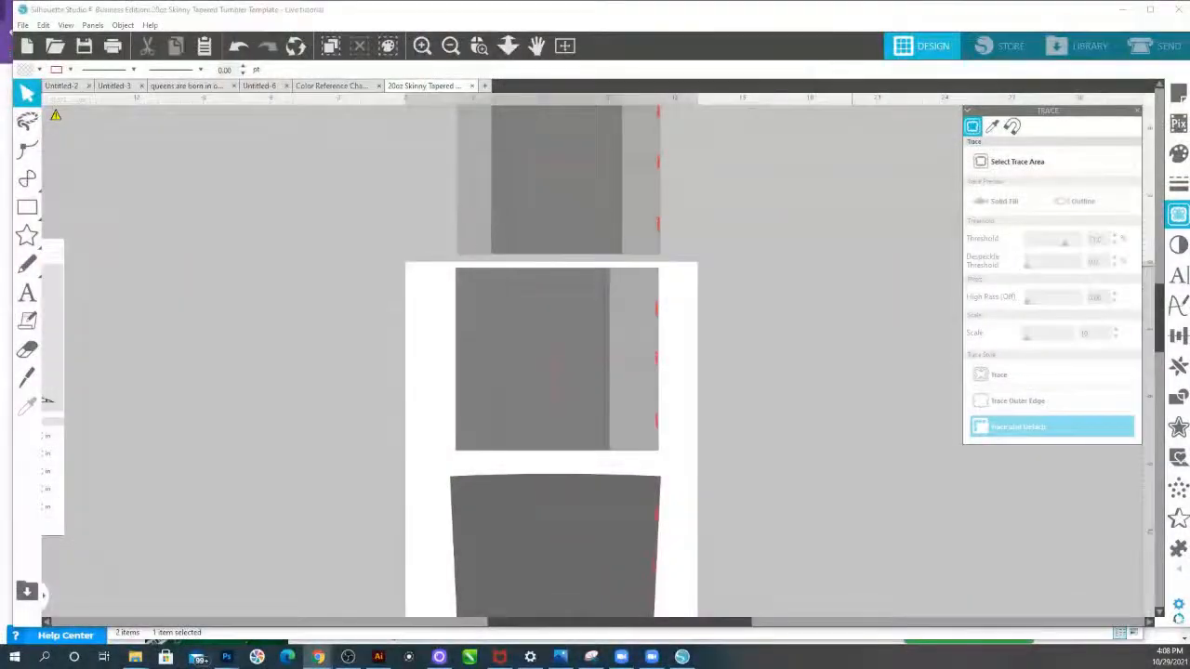
# Inspect the flat panel above the page in the 20oz Skinny Tapered Tumbler template, including its overlap edge.
pyautogui.scroll(1, 776, 282)
pyautogui.scroll(1, 792, 296)
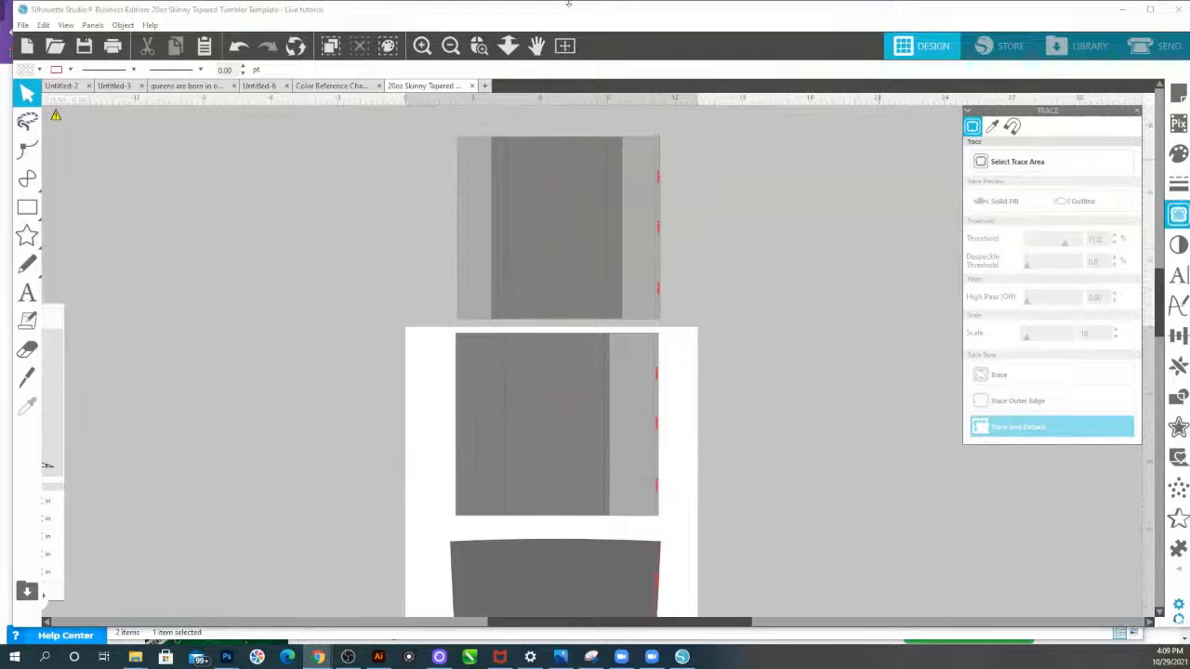
pyautogui.scroll(1, 685, 284)
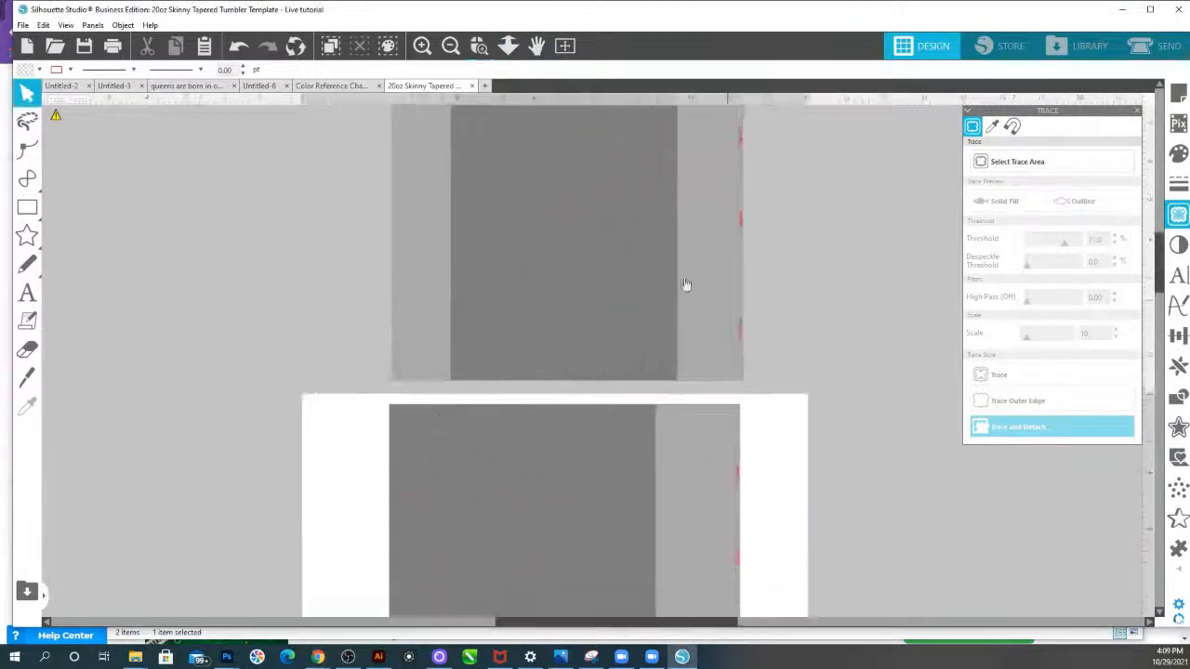
pyautogui.scroll(1, 686, 284)
pyautogui.scroll(2, 626, 239)
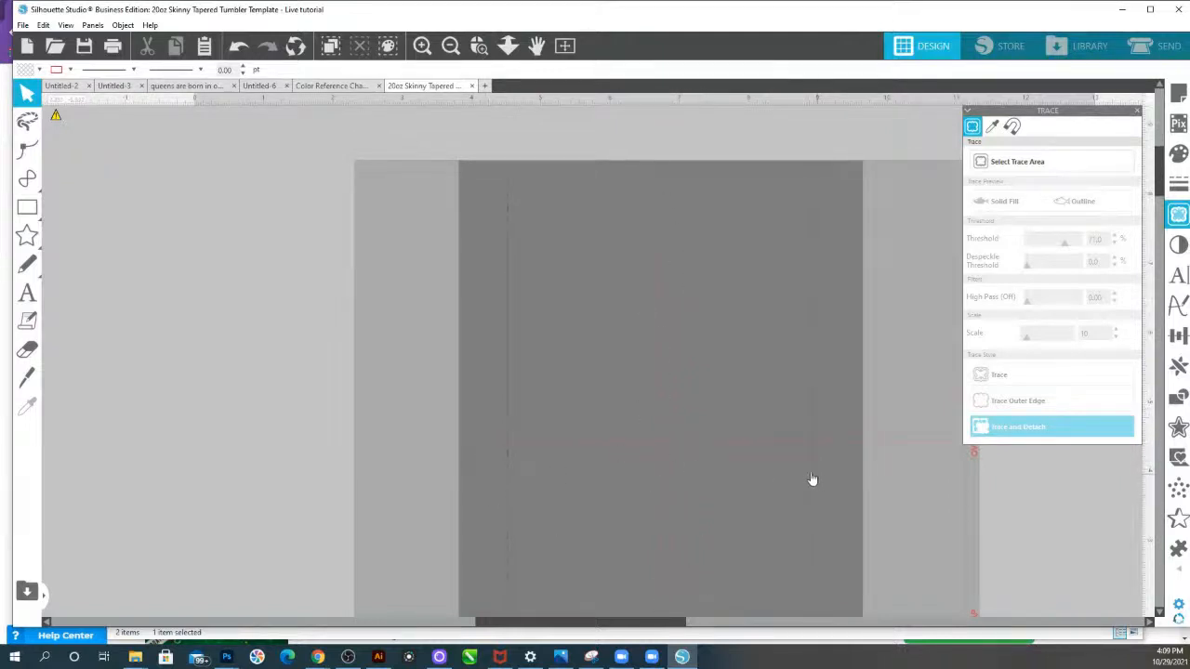
pyautogui.scroll(-1, 976, 520)
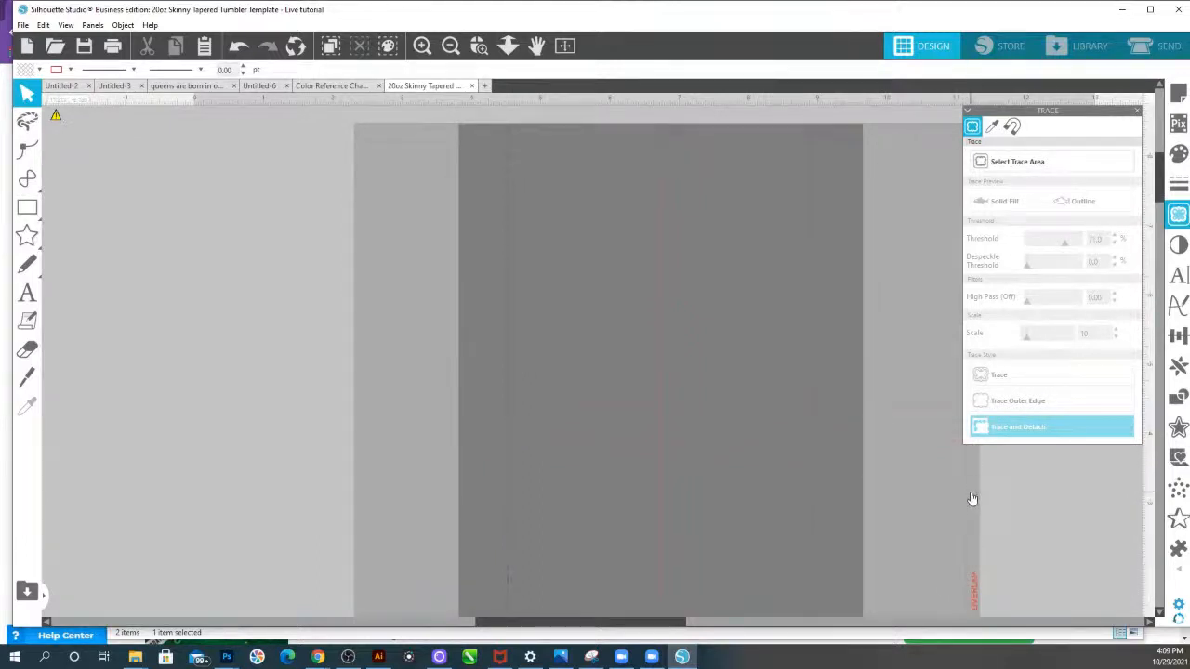
# Move the light gray panel off the page's flat tumbler template to the side of the page.
pyautogui.click(508, 45)
pyautogui.scroll(-3, 629, 332)
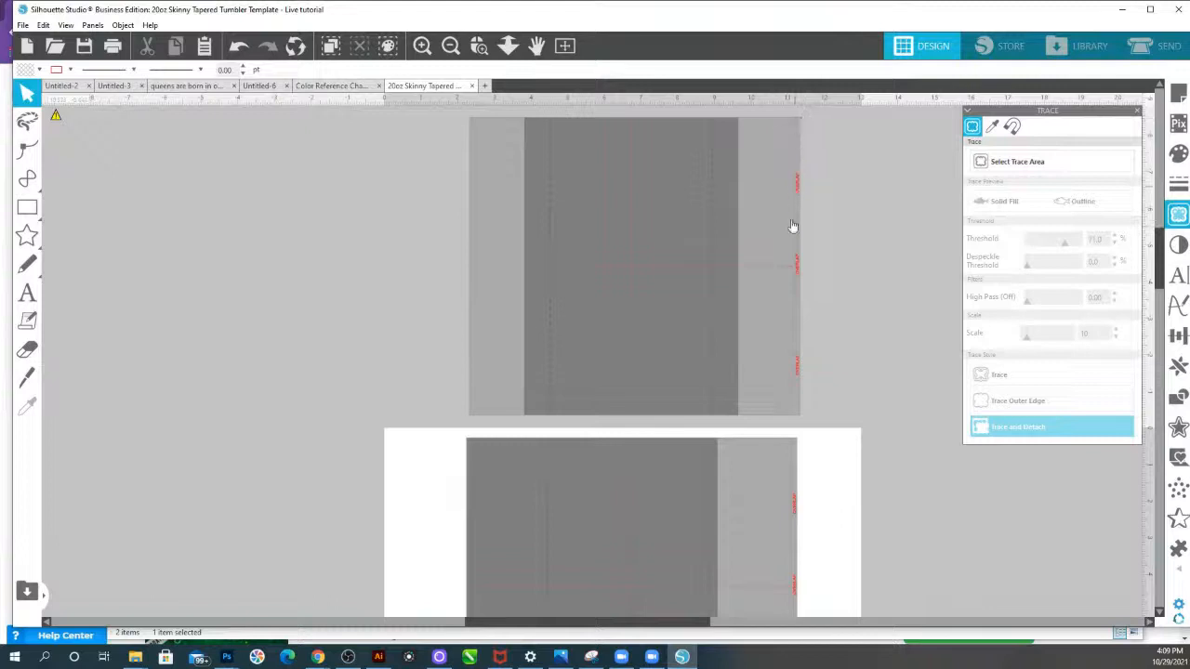
pyautogui.scroll(-3, 684, 356)
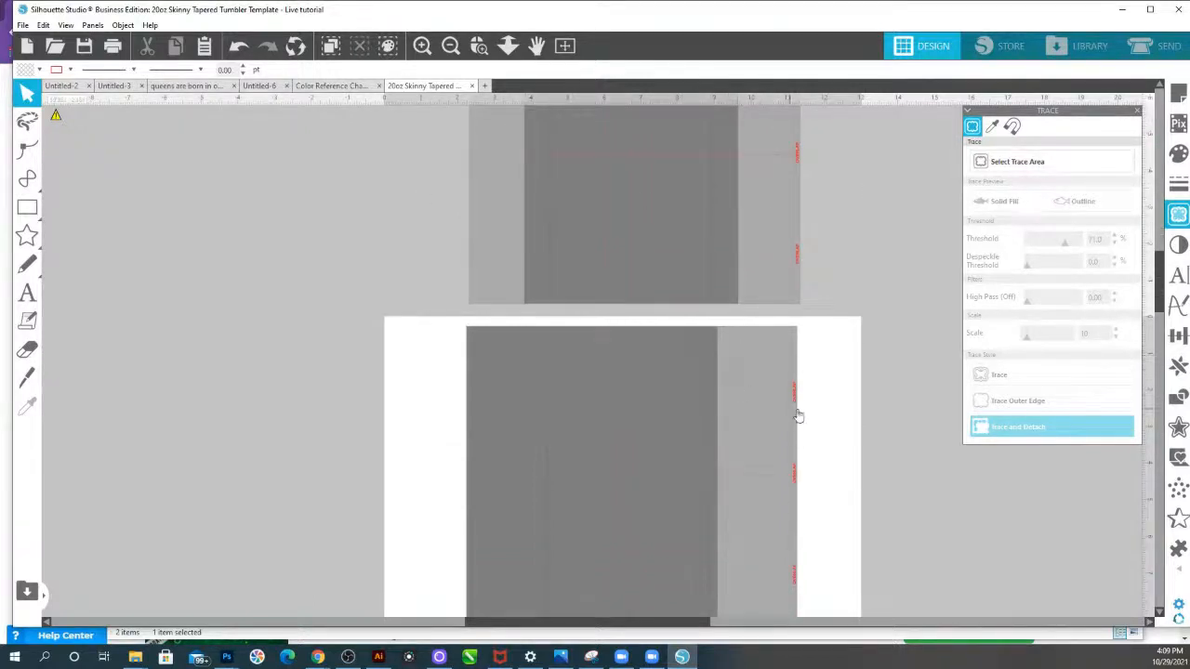
pyautogui.scroll(-3, 789, 395)
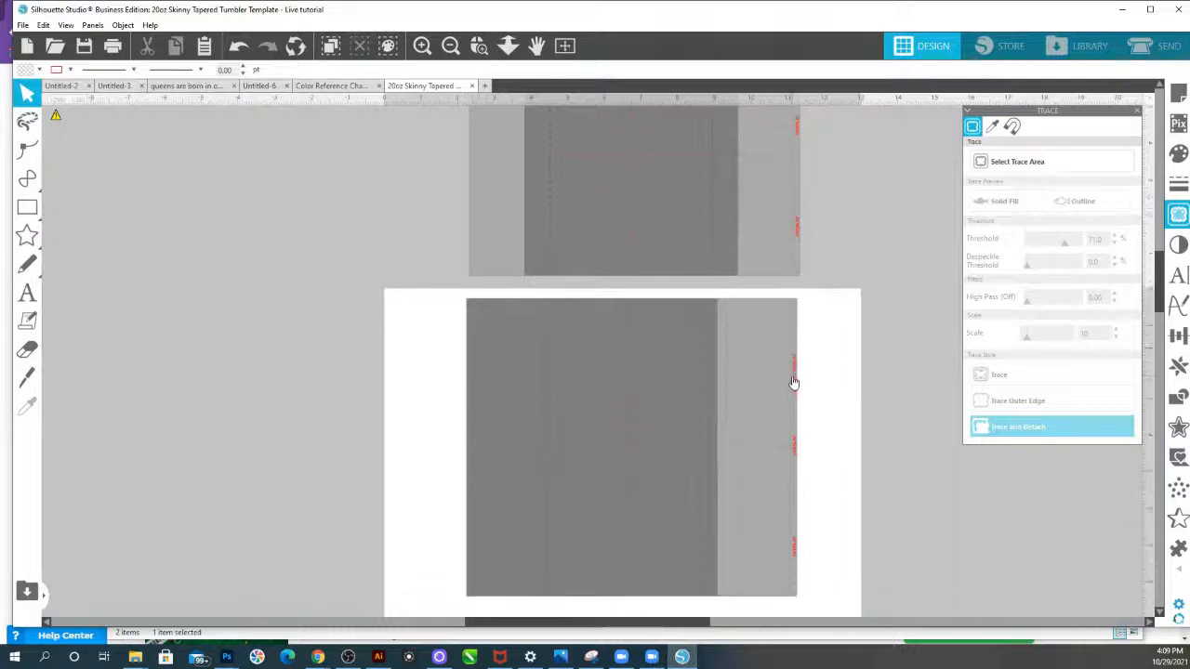
pyautogui.click(749, 288)
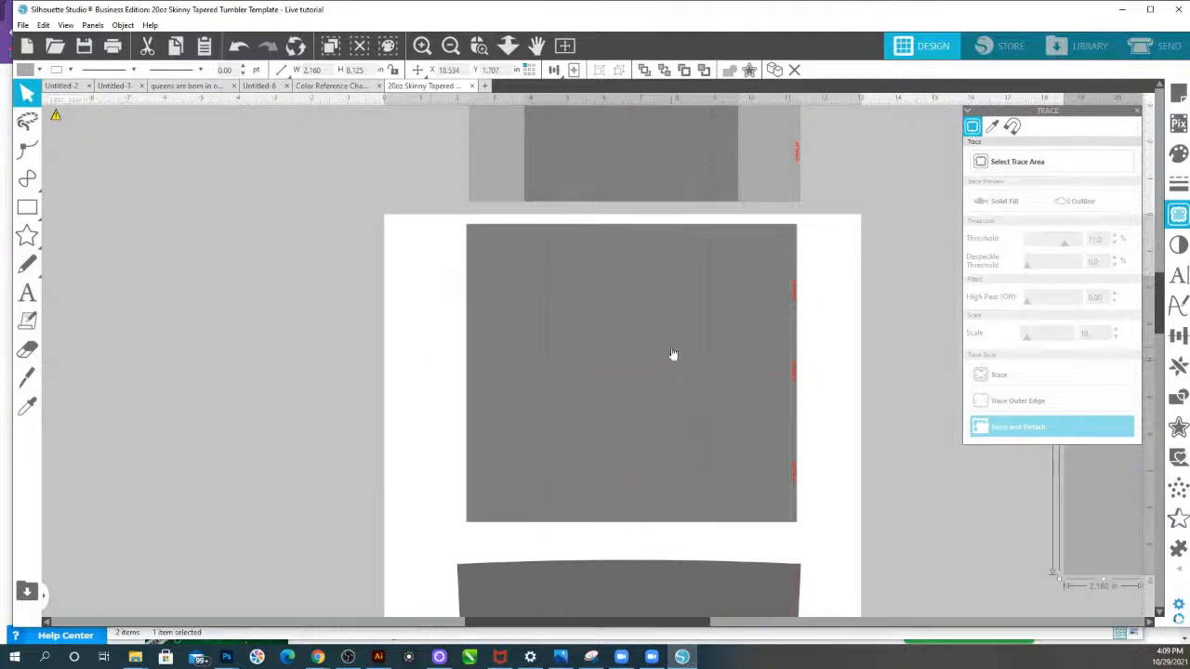
# Review the Conical Warp reference image beside the curved tumbler template and close the template document.
pyautogui.click(298, 621)
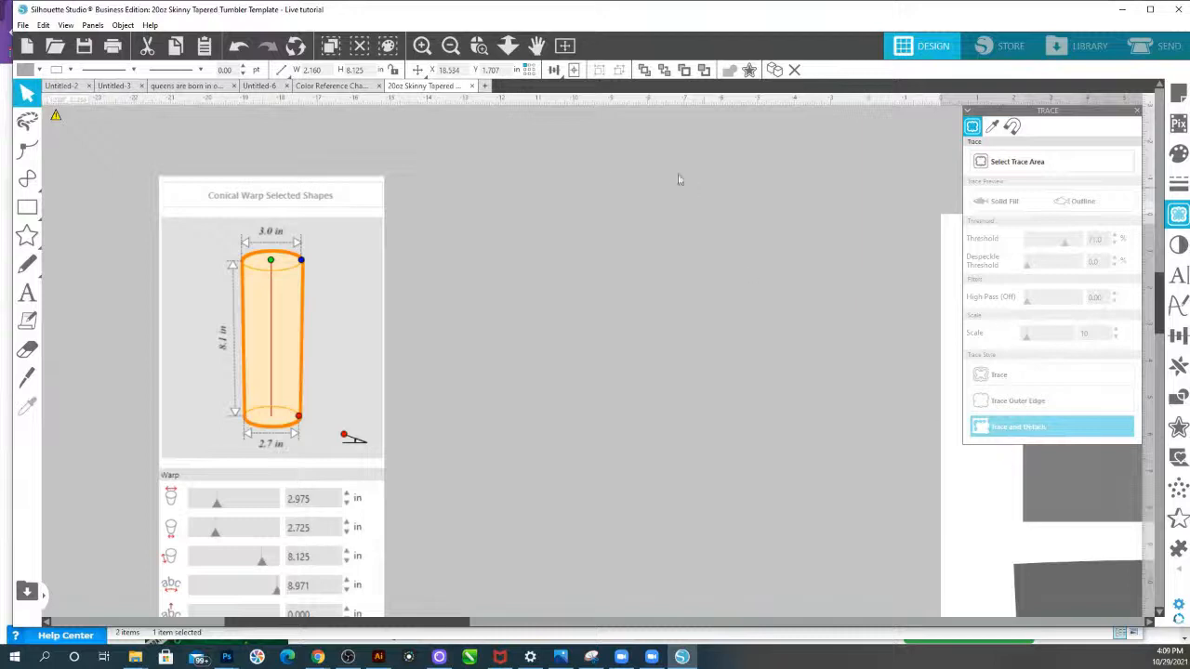
pyautogui.click(212, 217)
pyautogui.moveTo(212, 217); pyautogui.dragTo(320, 541)
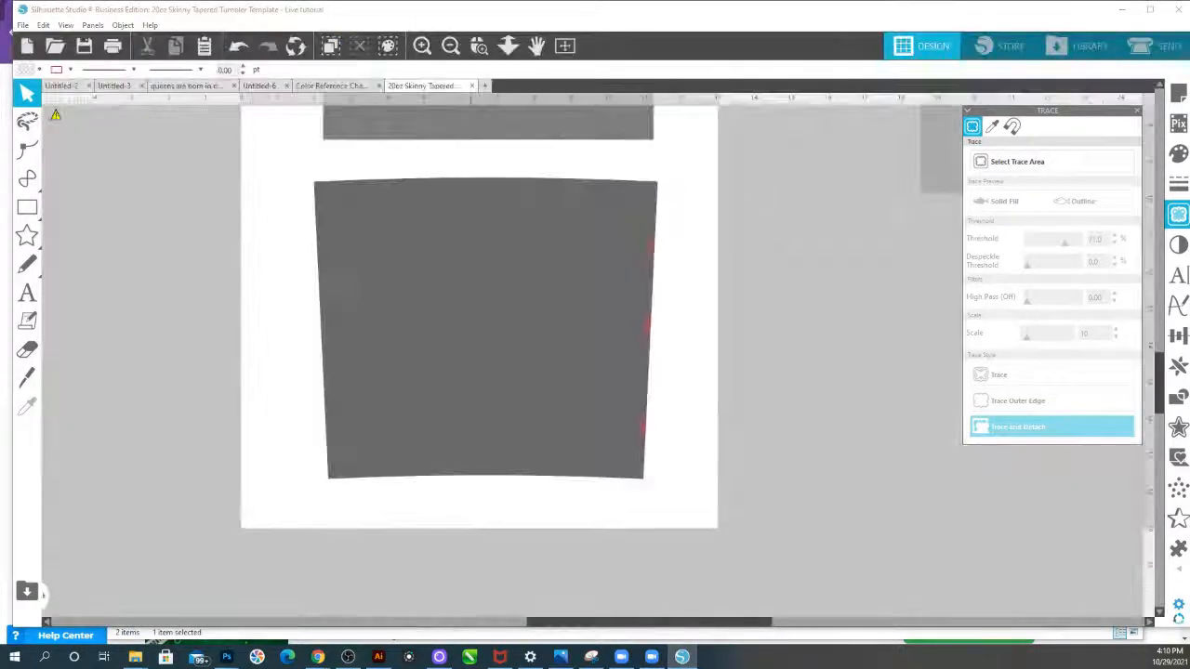
pyautogui.click(472, 86)
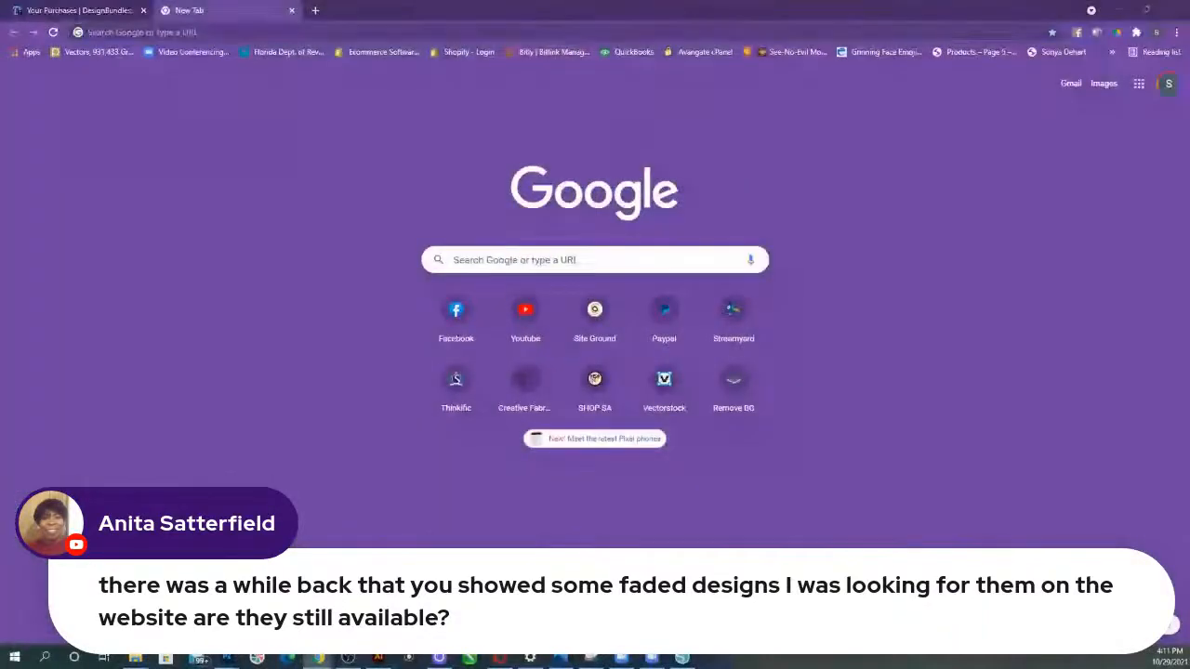
# In Chrome, open the Silaholics Anonymous shop and look through the Essentials collection for PNG Masking Fades.
pyautogui.click(593, 375)
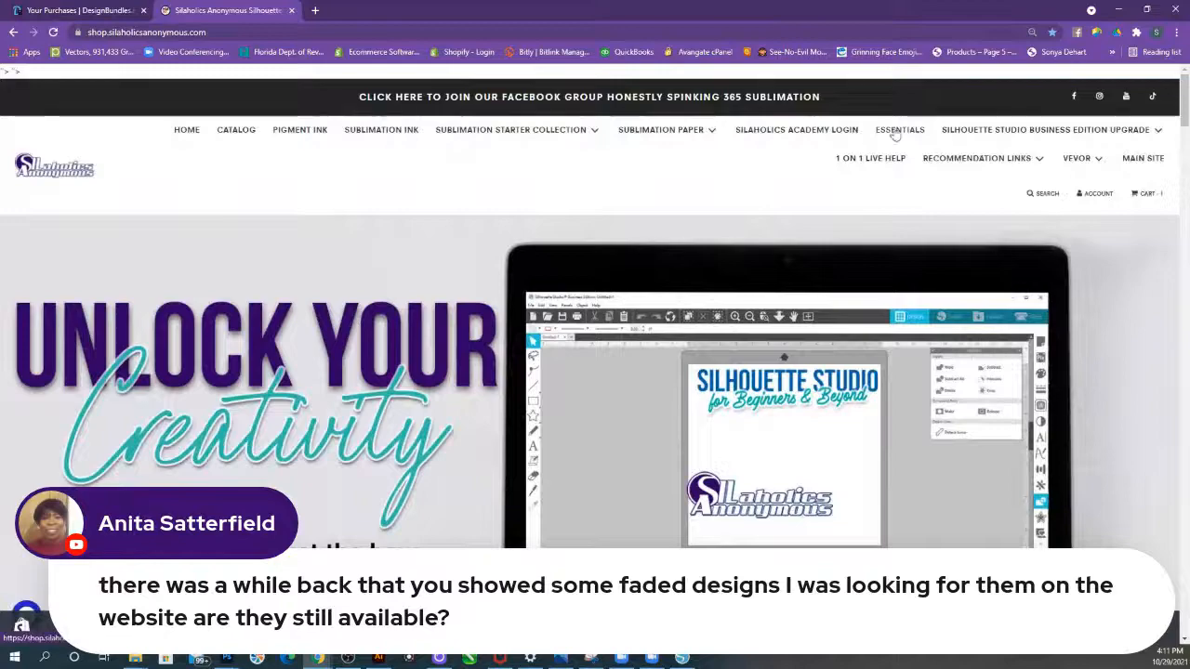
pyautogui.click(896, 128)
pyautogui.scroll(-8, 746, 399)
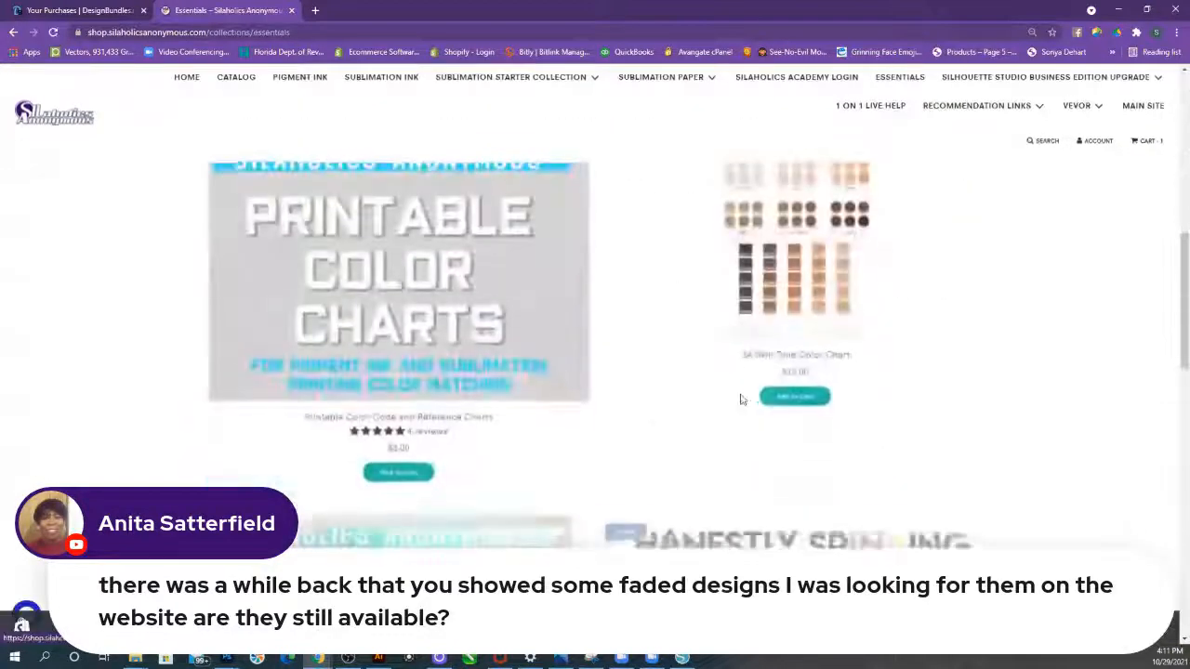
pyautogui.scroll(-3, 499, 356)
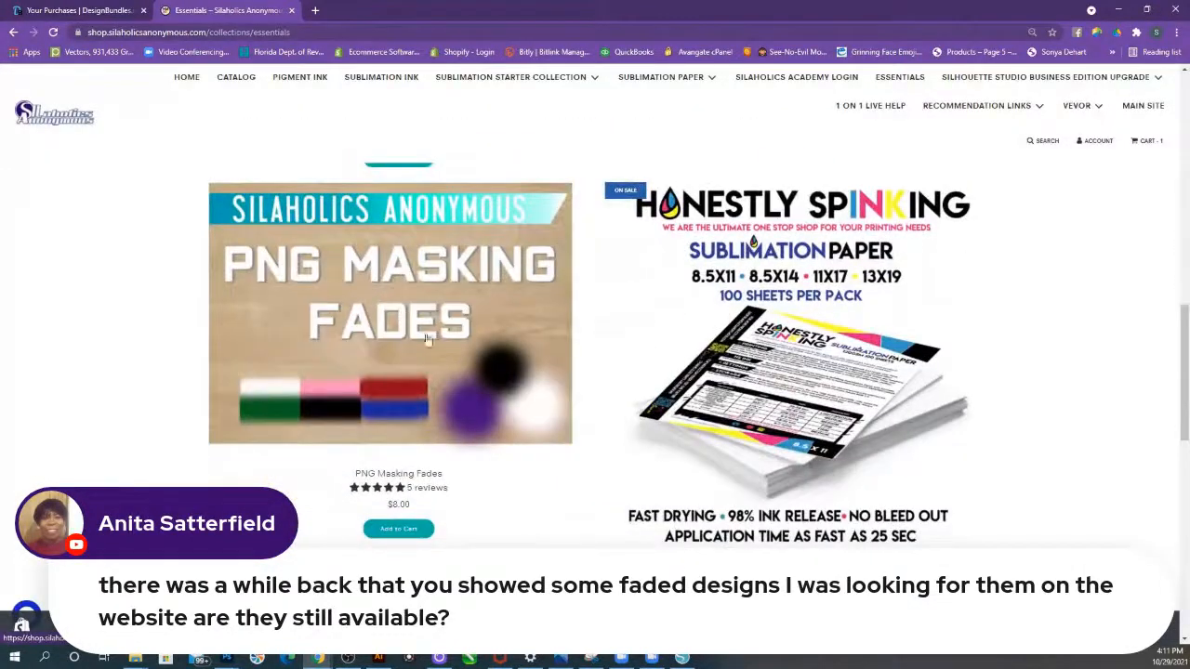
pyautogui.scroll(3, 426, 341)
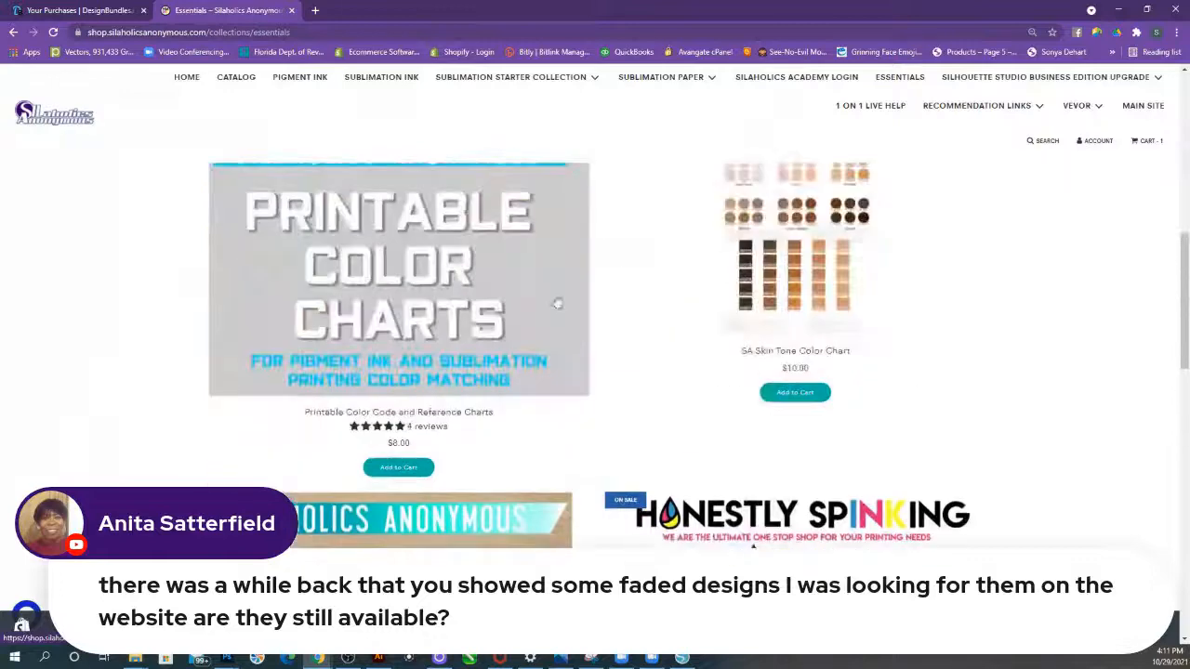
# Open the Workforce Printer Starter Collection and look through its inks, papers, color charts, templates and heat tape.
pyautogui.moveTo(508, 86)
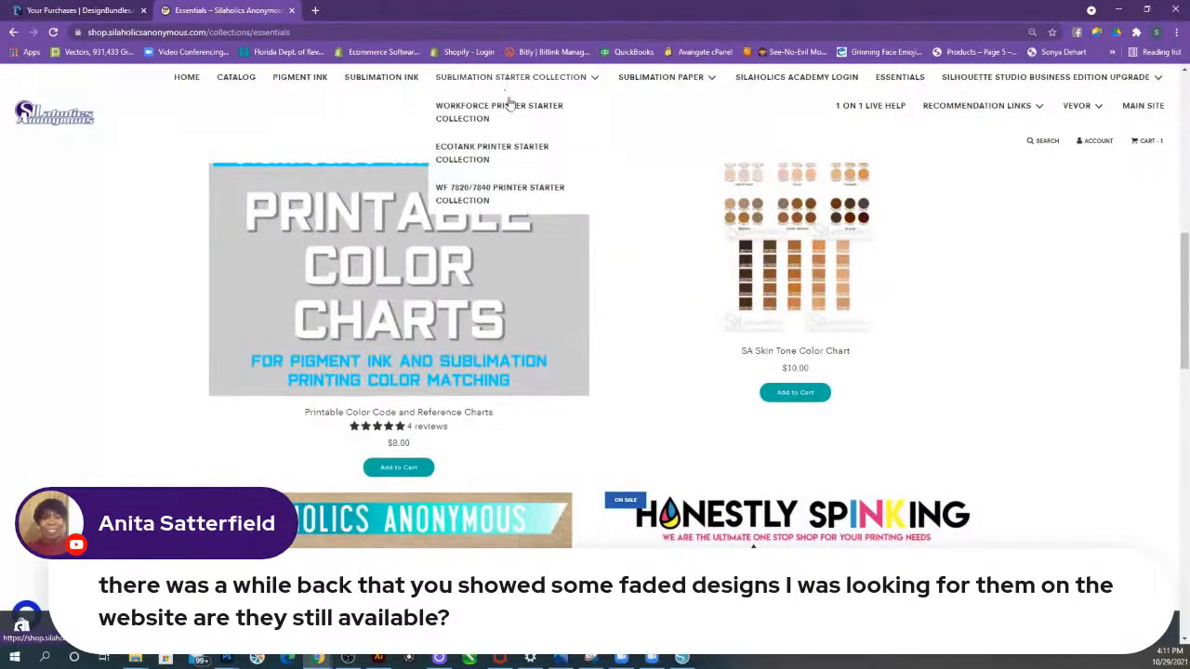
pyautogui.click(509, 116)
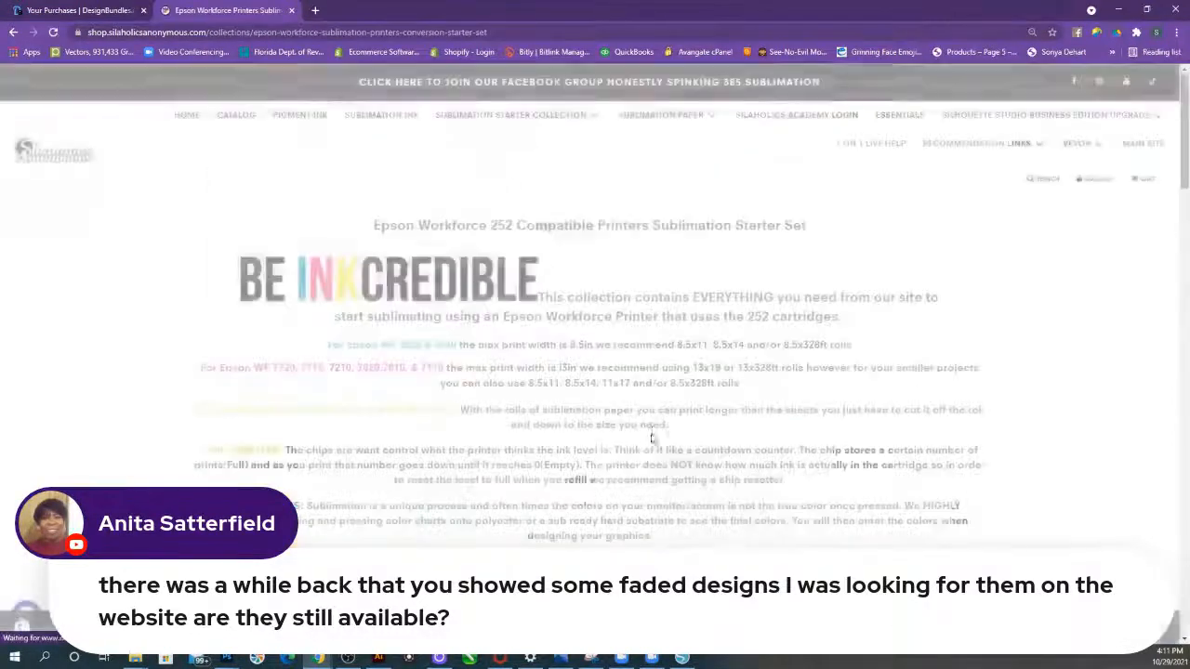
pyautogui.scroll(-4, 503, 279)
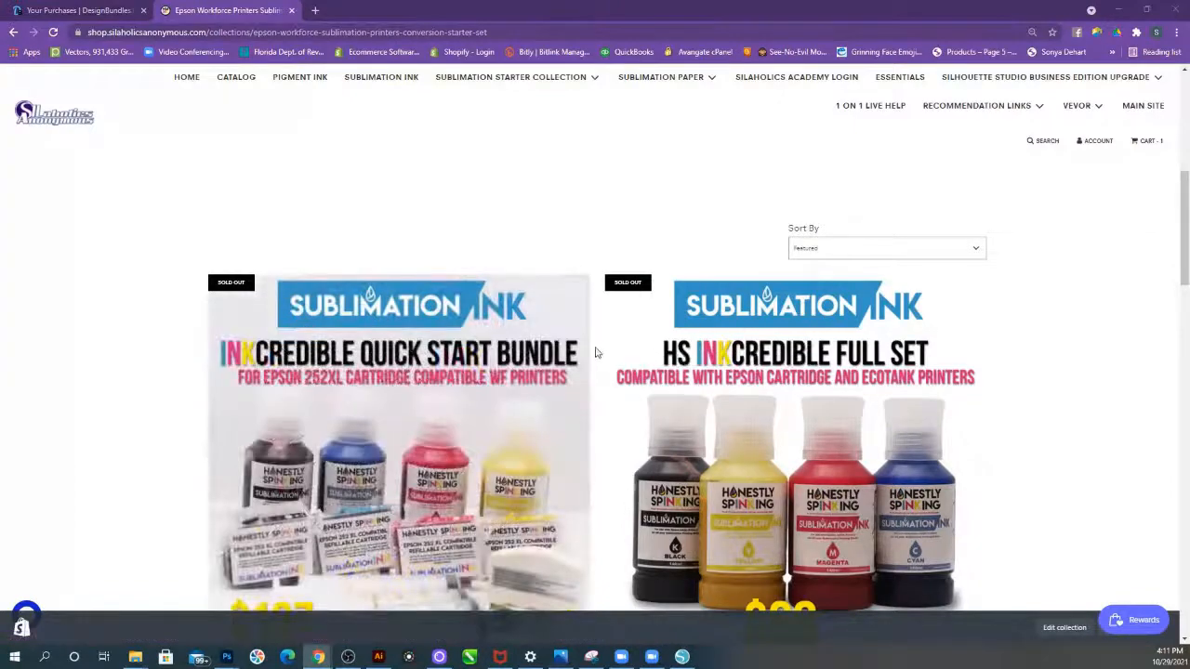
pyautogui.scroll(-2, 596, 356)
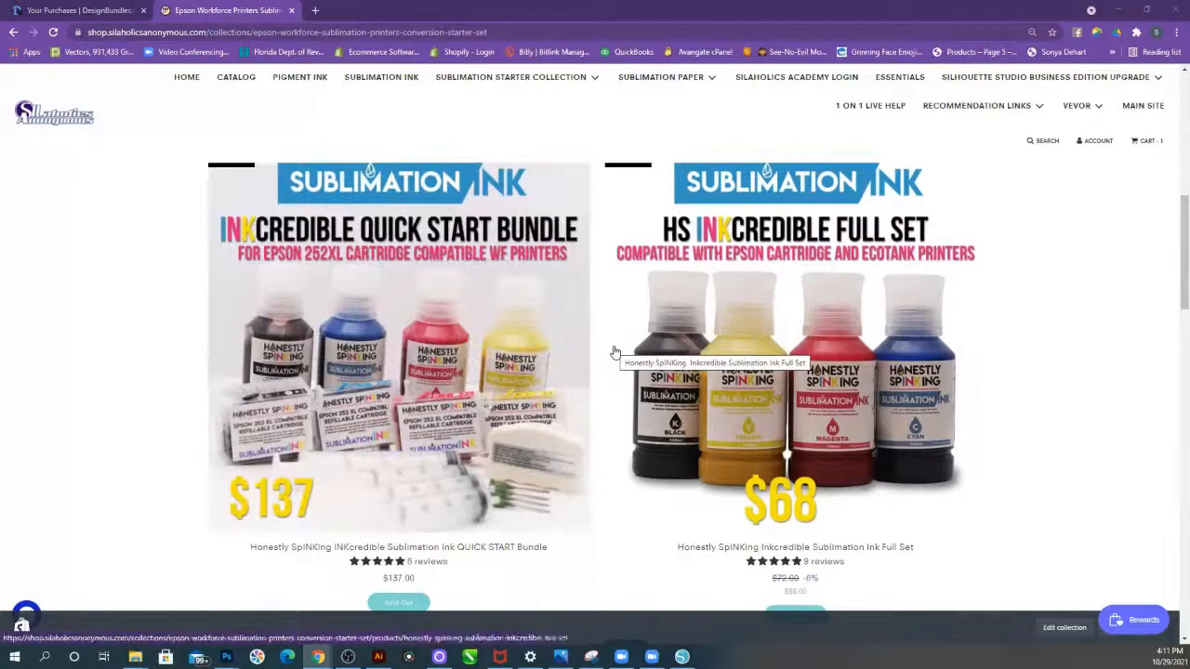
pyautogui.scroll(-4, 613, 353)
pyautogui.scroll(-2, 814, 391)
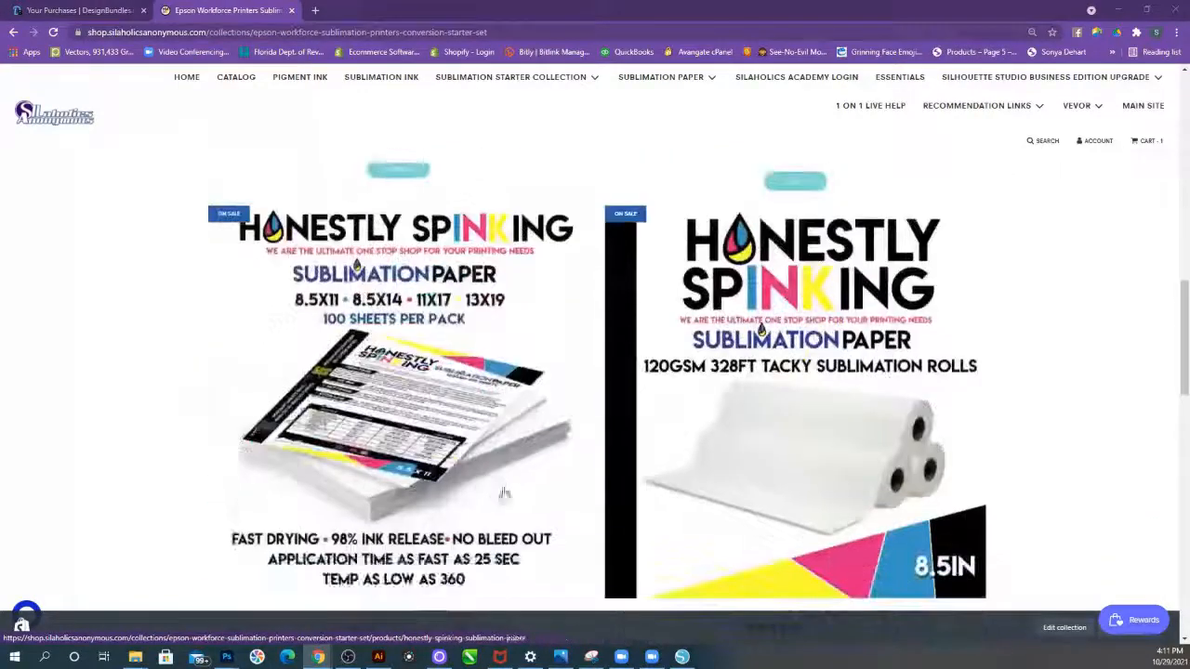
pyautogui.scroll(-5, 299, 255)
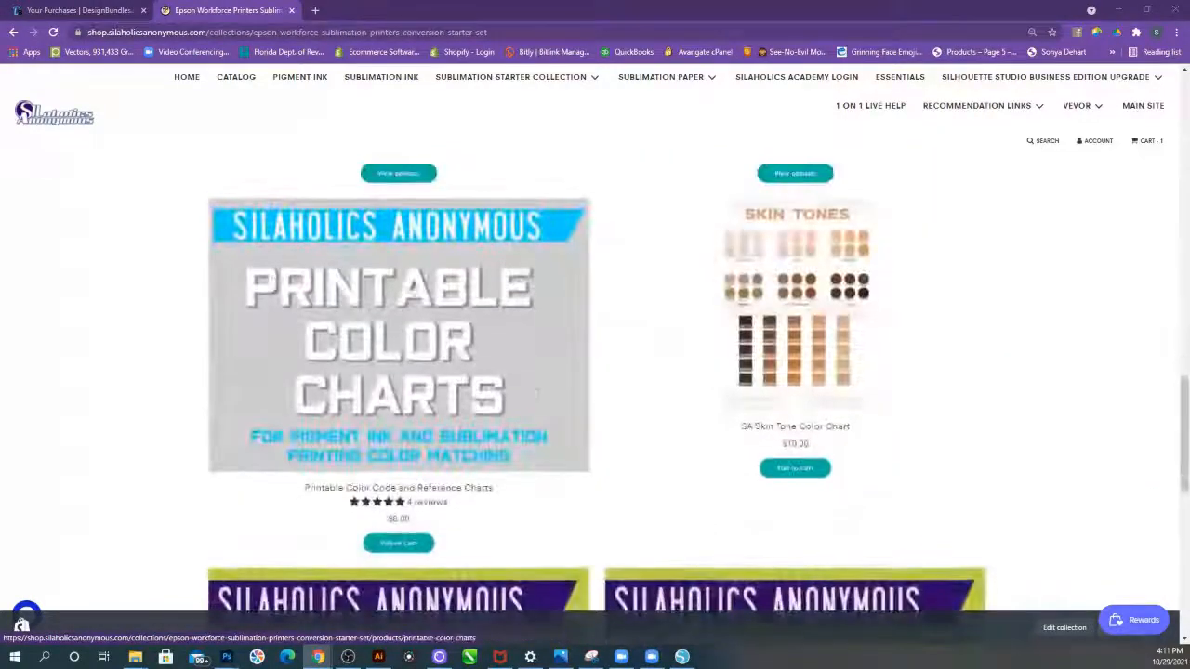
pyautogui.scroll(-3, 816, 410)
pyautogui.scroll(-2, 817, 410)
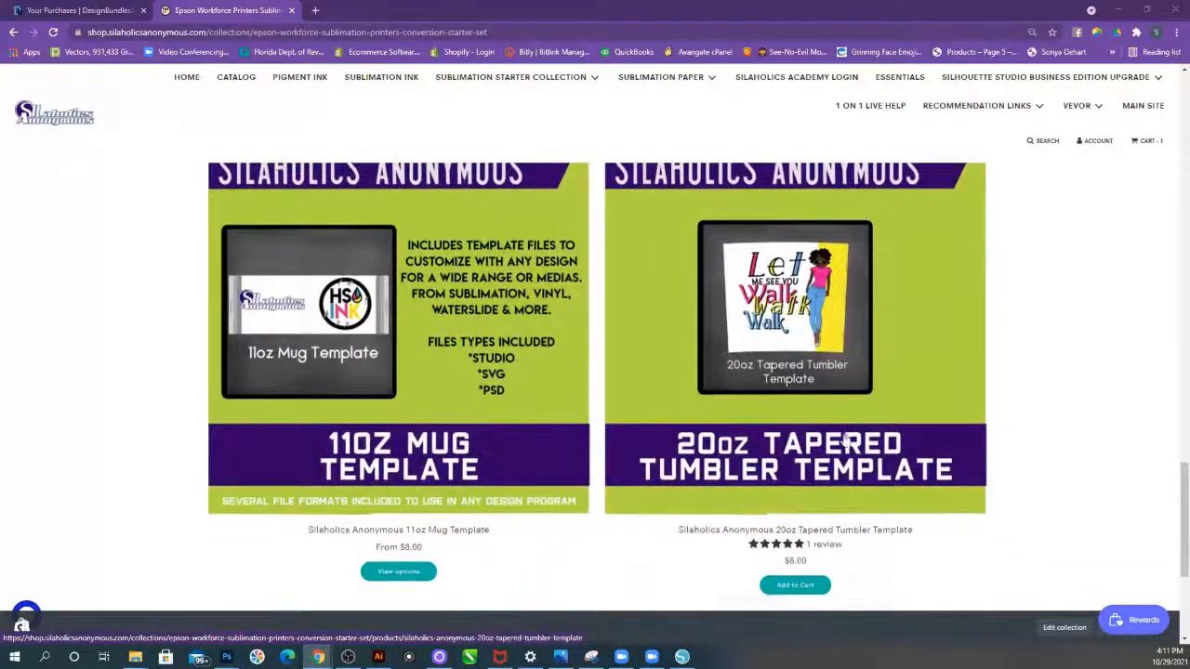
pyautogui.scroll(-3, 929, 364)
pyautogui.click(589, 419)
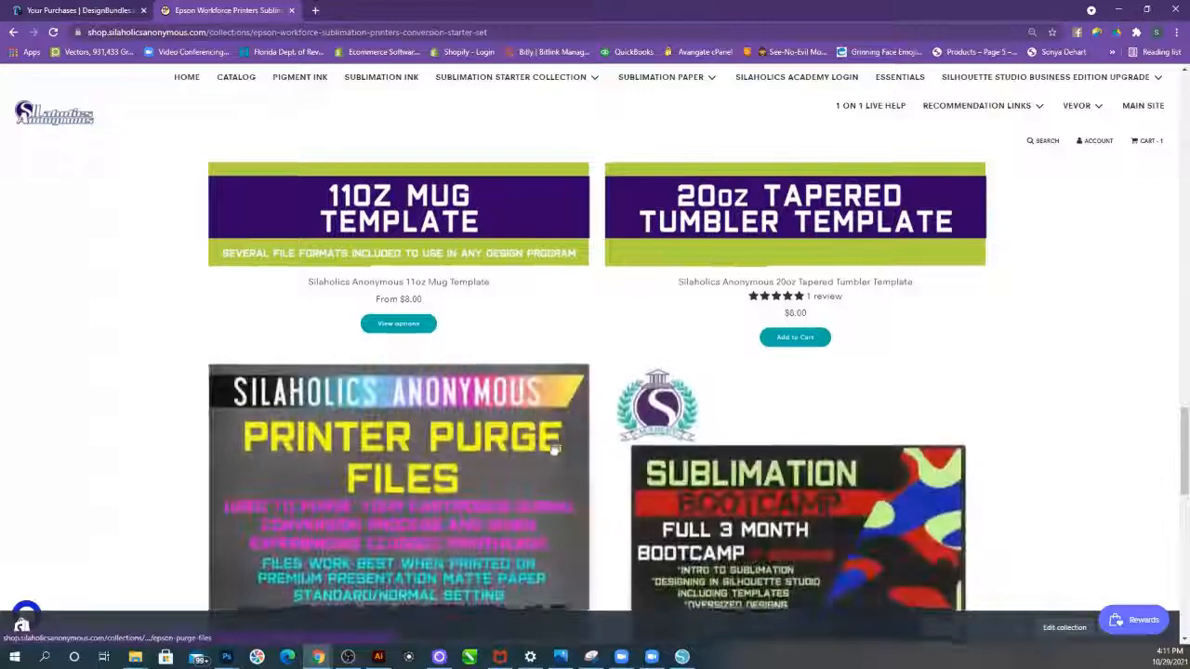
pyautogui.scroll(-7, 554, 434)
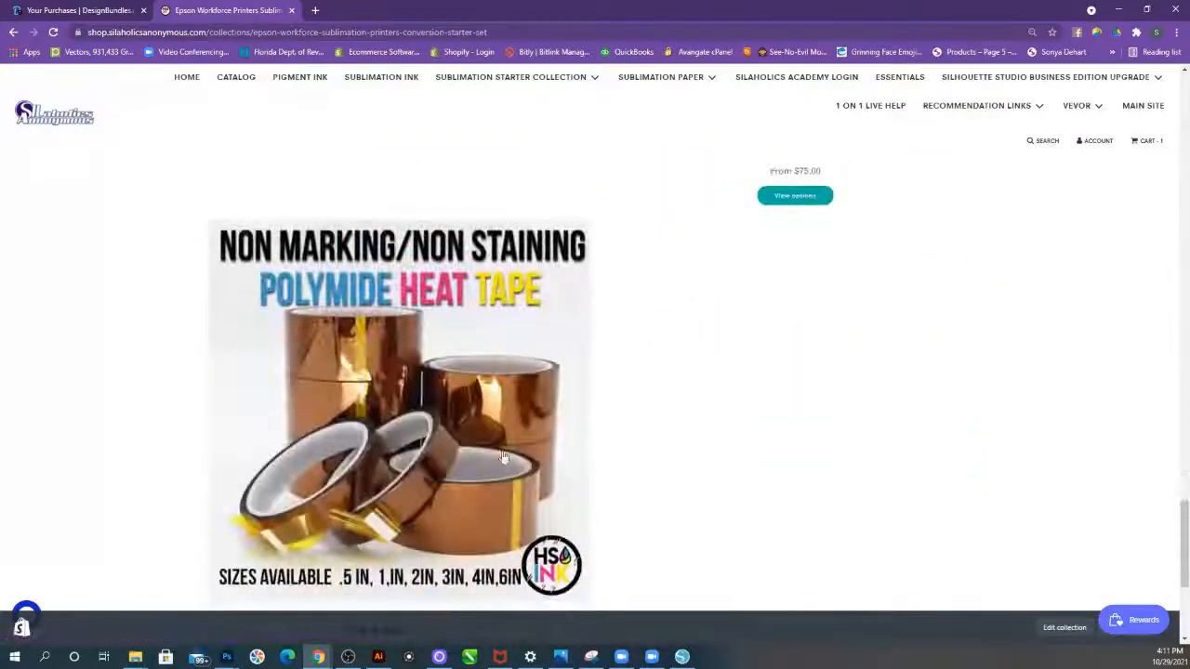
# Go back over the starter collection's color chart, mug and tumbler template, and bootcamp listings.
pyautogui.scroll(10, 502, 456)
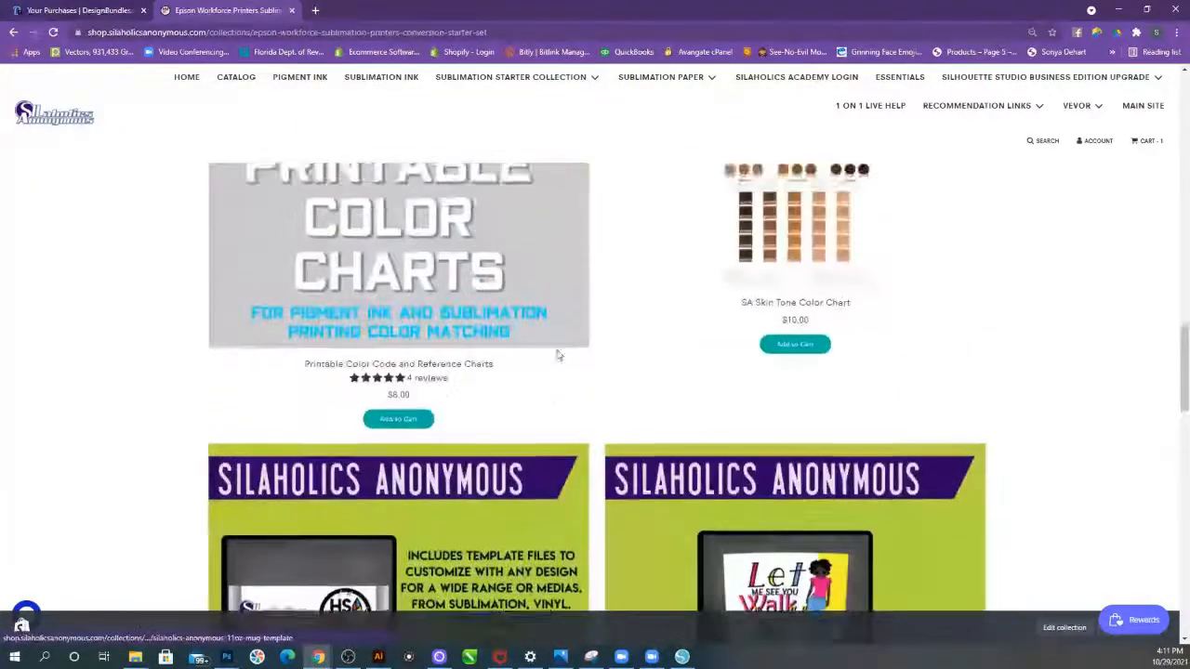
pyautogui.scroll(-12, 558, 356)
pyautogui.scroll(3, 563, 365)
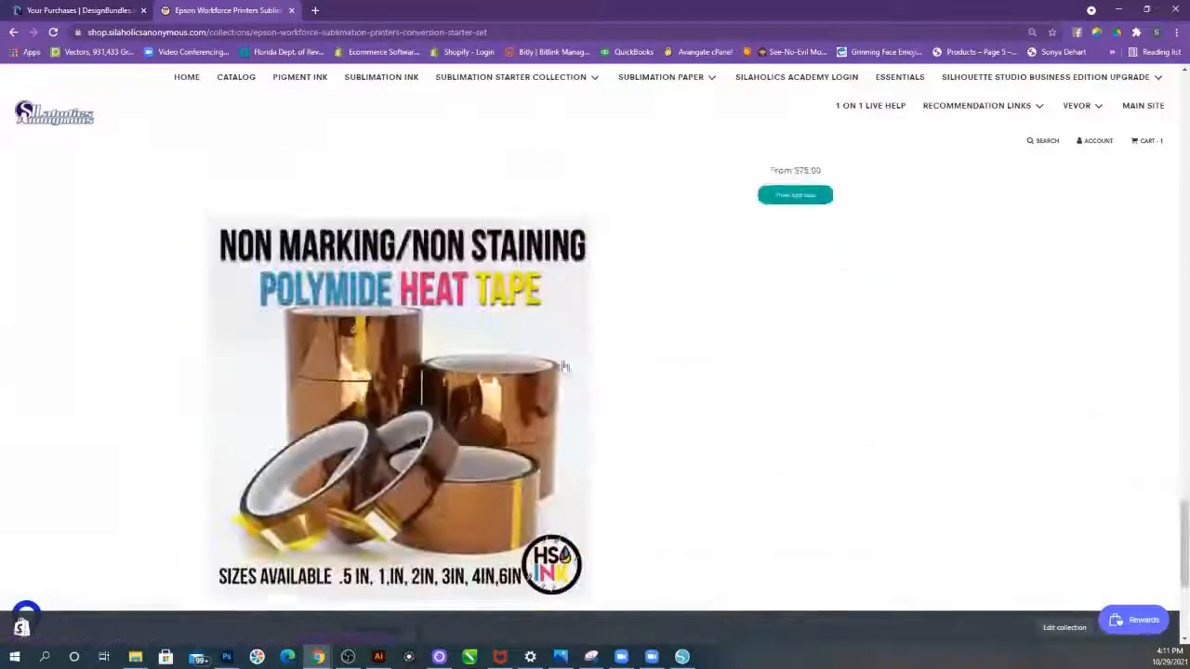
pyautogui.scroll(10, 563, 366)
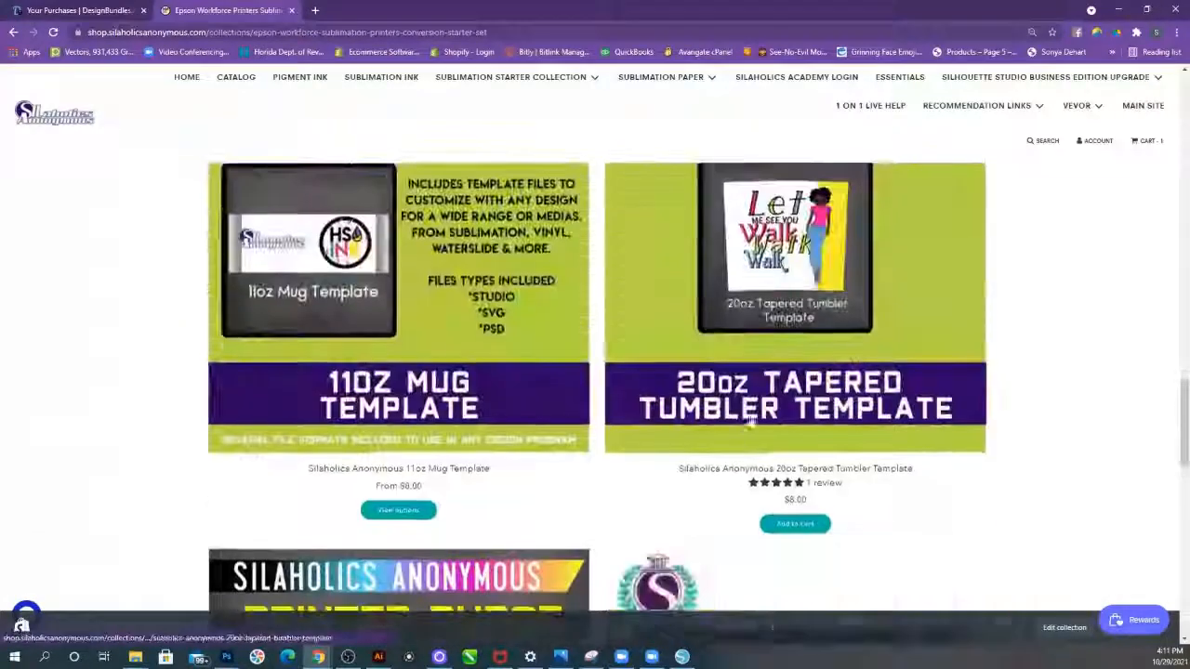
pyautogui.scroll(5, 735, 381)
pyautogui.scroll(-10, 730, 371)
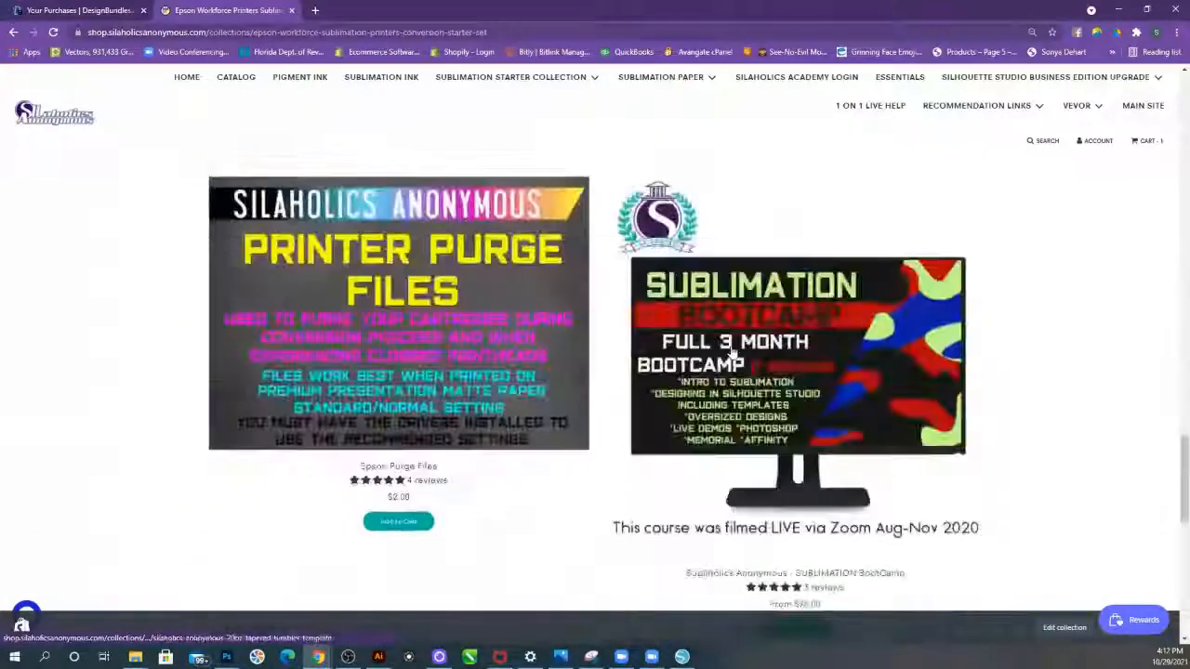
# Return to the Essentials collection and find the PNG Masking Fades product.
pyautogui.scroll(15, 732, 354)
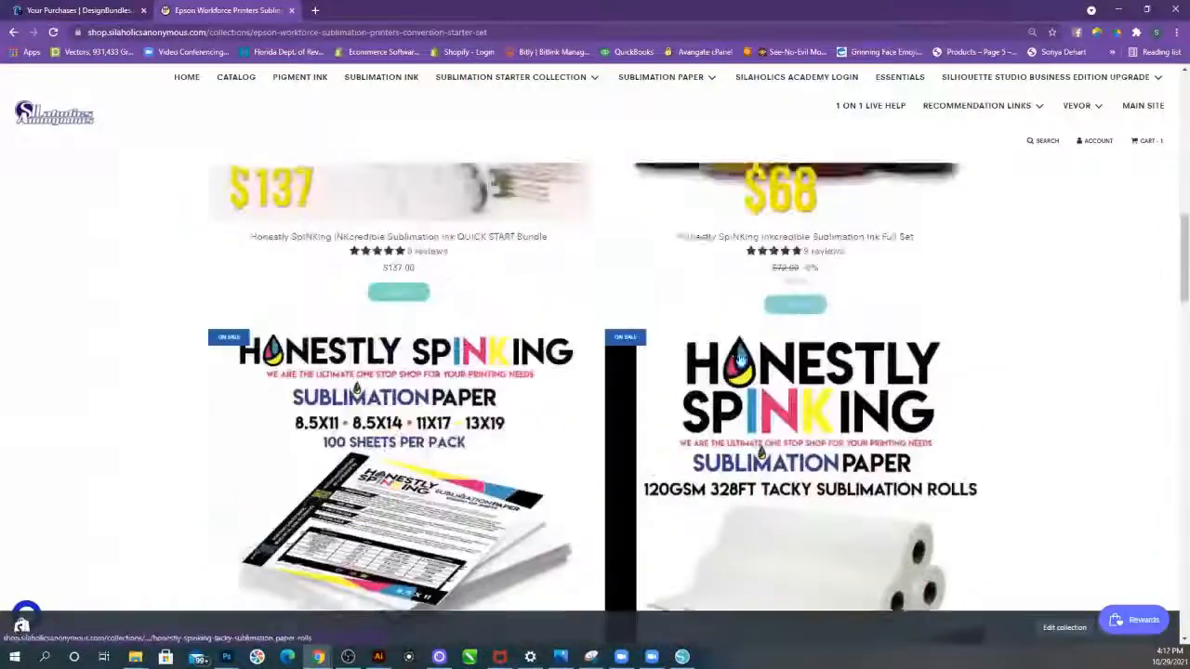
pyautogui.scroll(5, 739, 358)
pyautogui.click(901, 78)
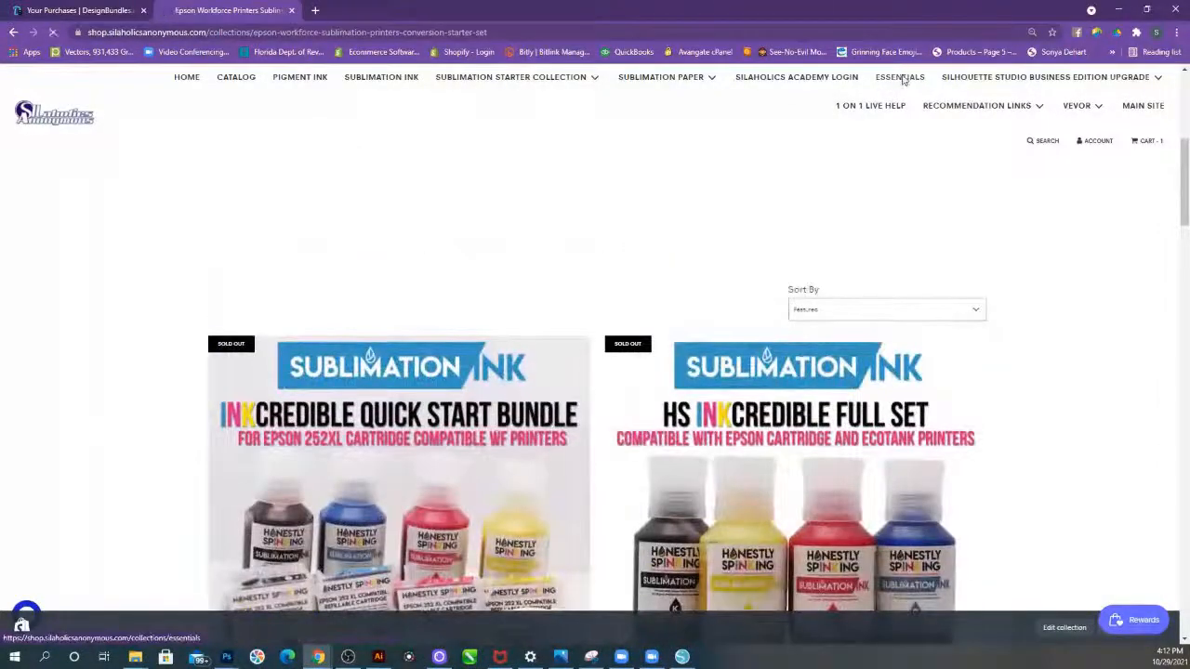
pyautogui.scroll(-15, 465, 256)
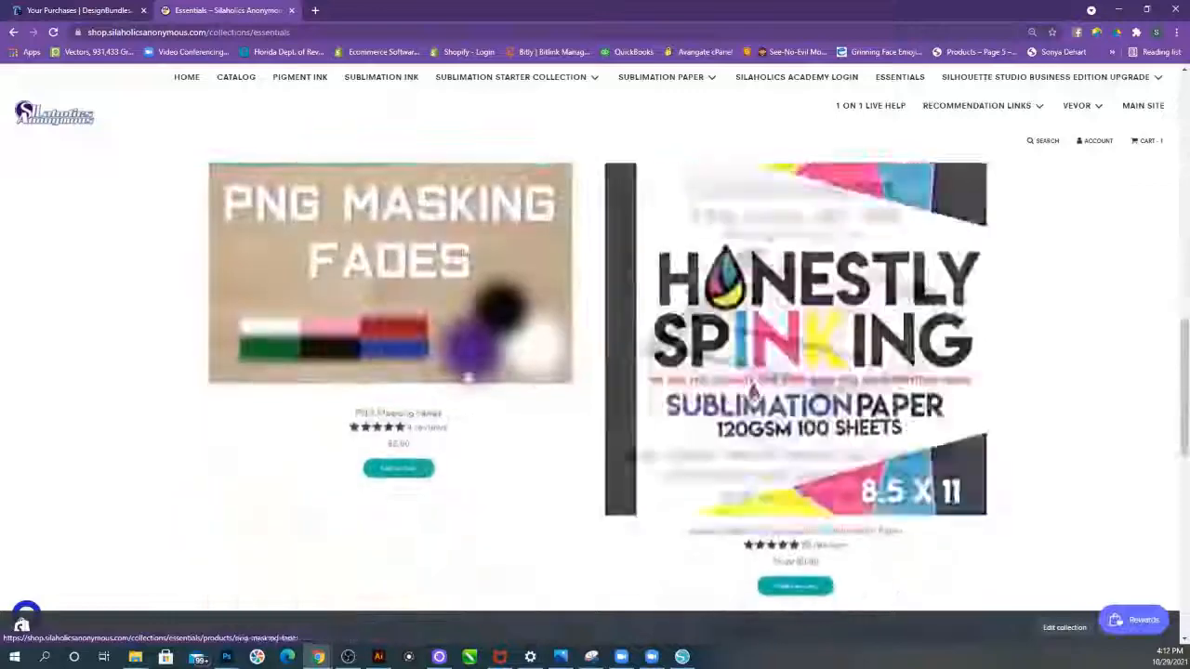